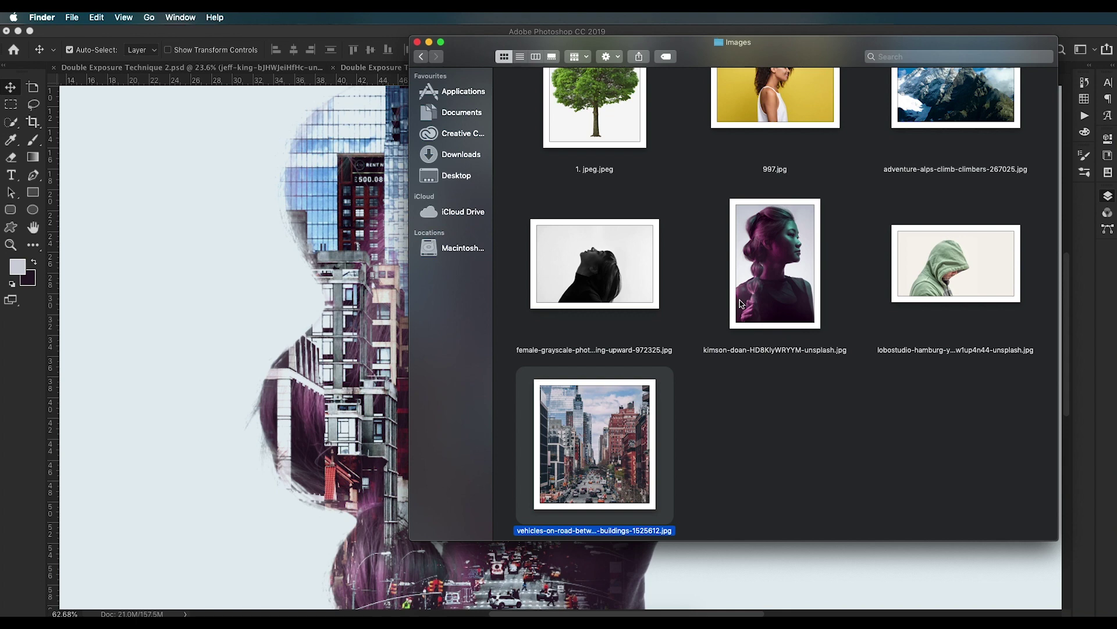
# Step: Open the purple-and-teal profile portrait from the Images folder in Adobe Photoshop CC 2019
pyautogui.rightClick(741, 301)
pyautogui.moveTo(779, 317)
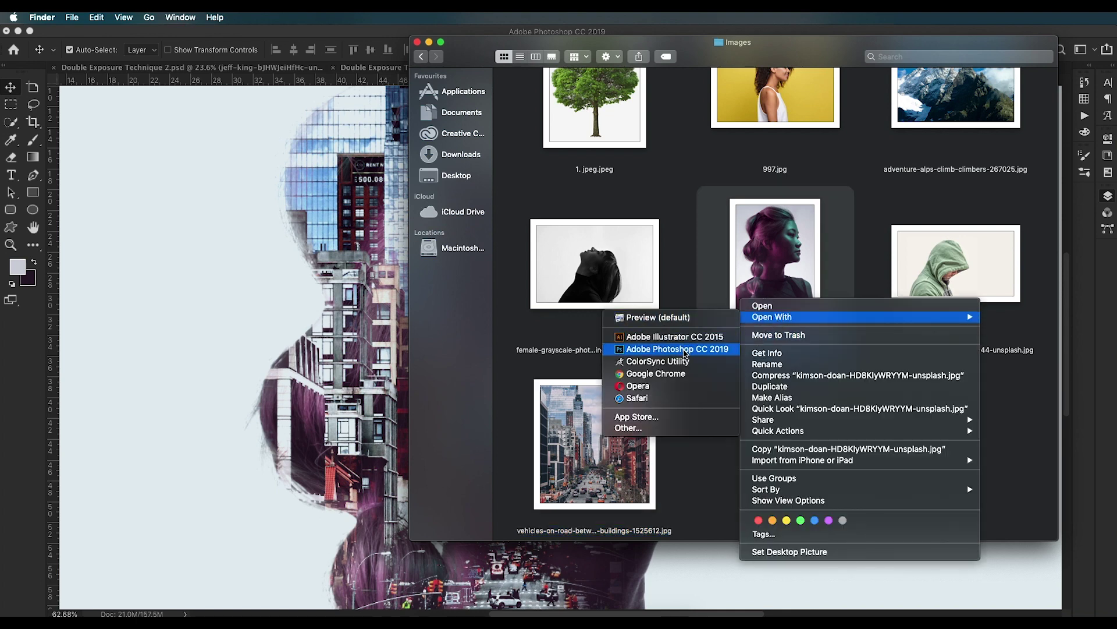
pyautogui.click(685, 351)
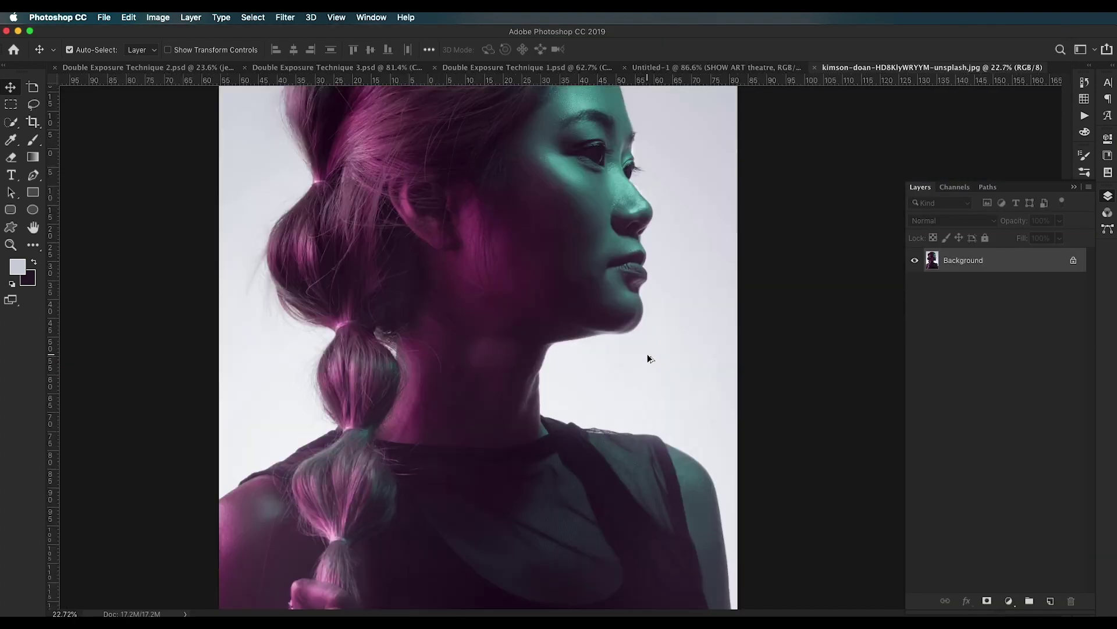
pyautogui.scroll(5, 648, 354)
pyautogui.scroll(-7, 647, 354)
pyautogui.scroll(4, 647, 353)
pyautogui.scroll(-4, 647, 353)
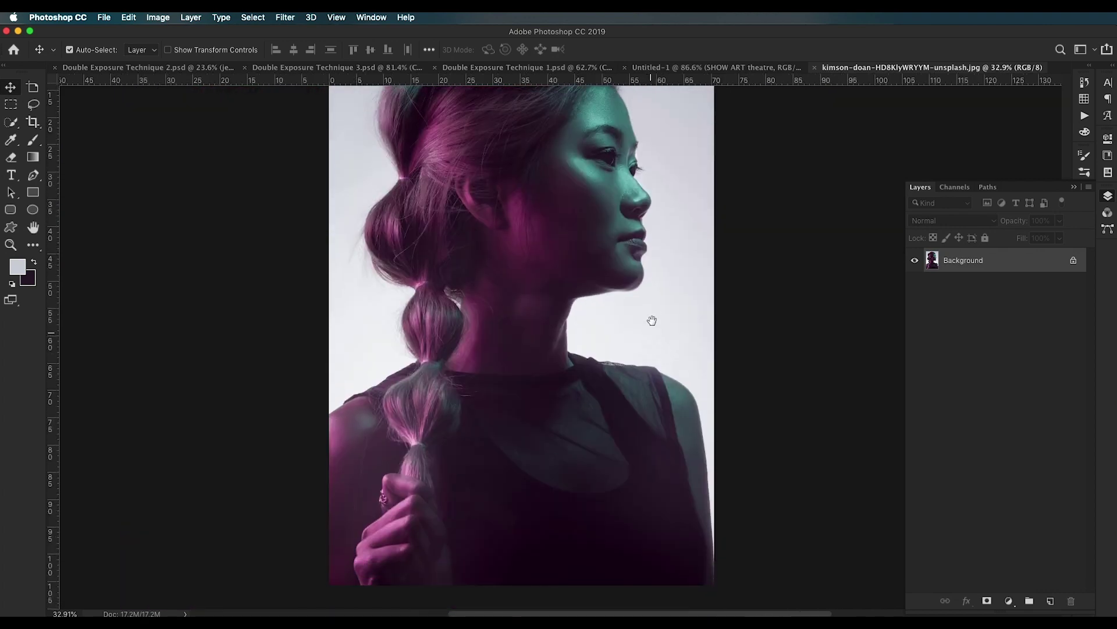
pyautogui.moveTo(651, 319); pyautogui.dragTo(632, 392)
pyautogui.hotkey('ctrl', 'r')
pyautogui.hotkey('ctrl', 'r')
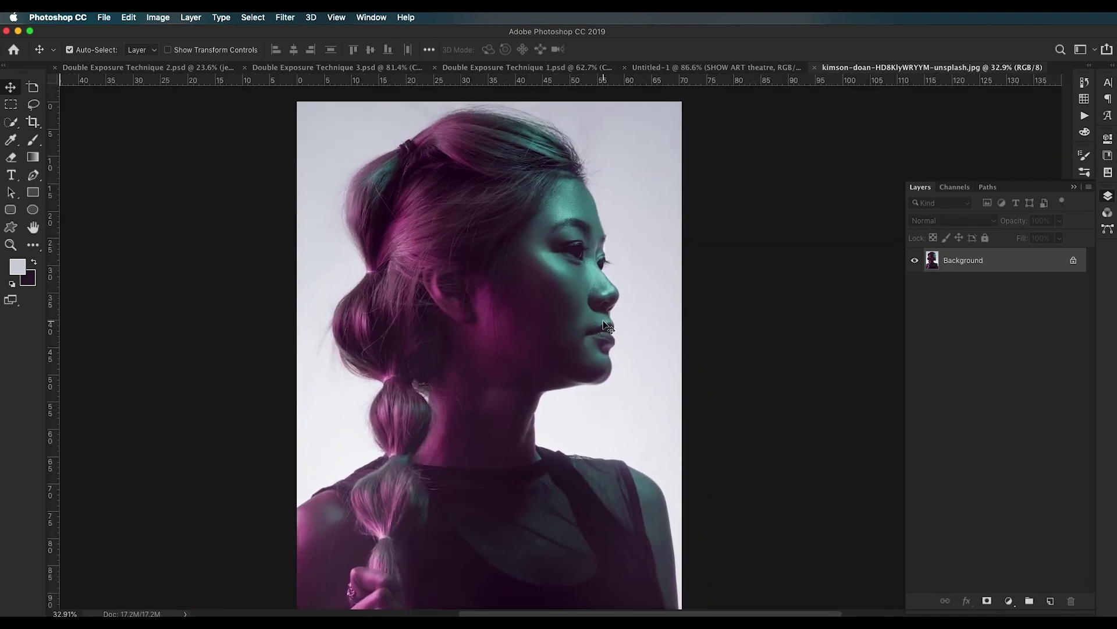
# Step: Start a Color Range selection with Sampled Colors and sample the light background behind the woman
pyautogui.click(253, 17)
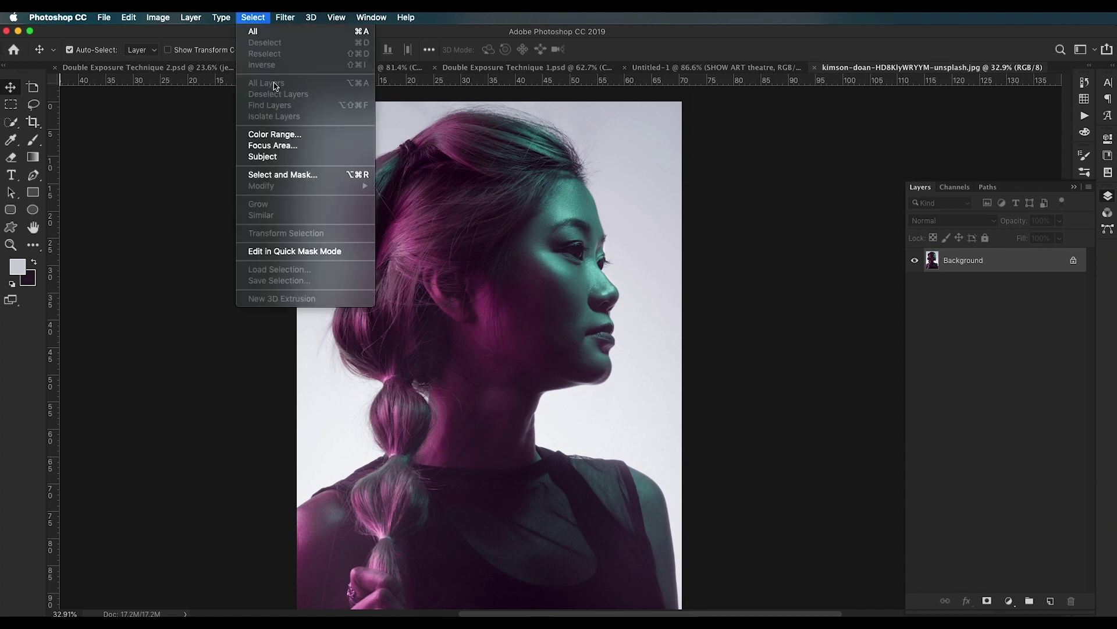
pyautogui.click(276, 129)
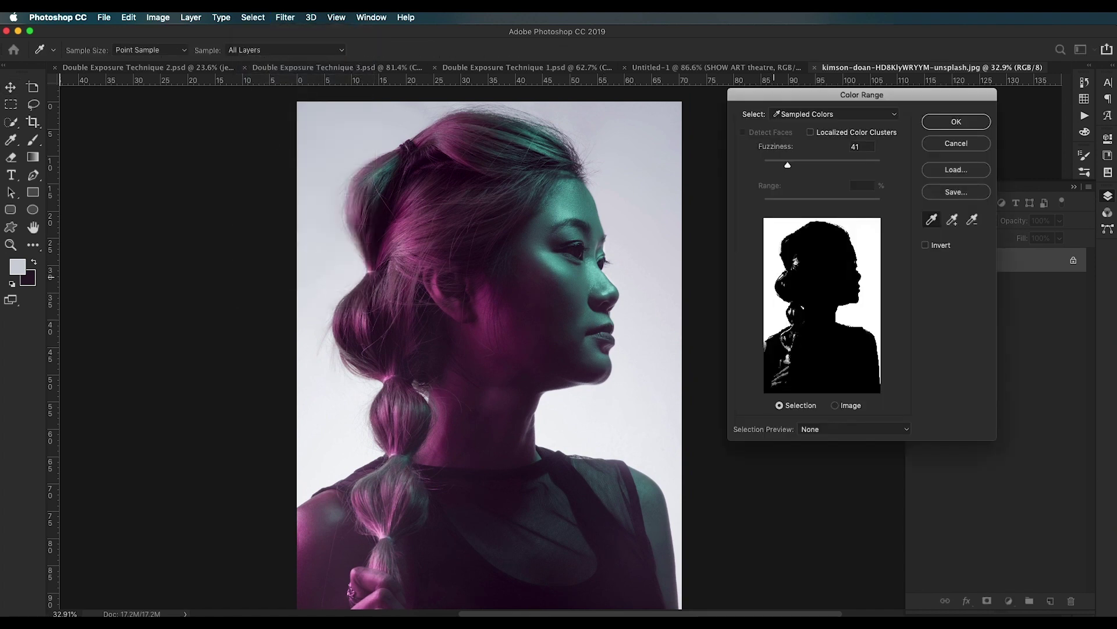
pyautogui.click(771, 296)
pyautogui.press('alt')
pyautogui.keyDown('alt'); pyautogui.click(795, 263); pyautogui.keyUp('alt')
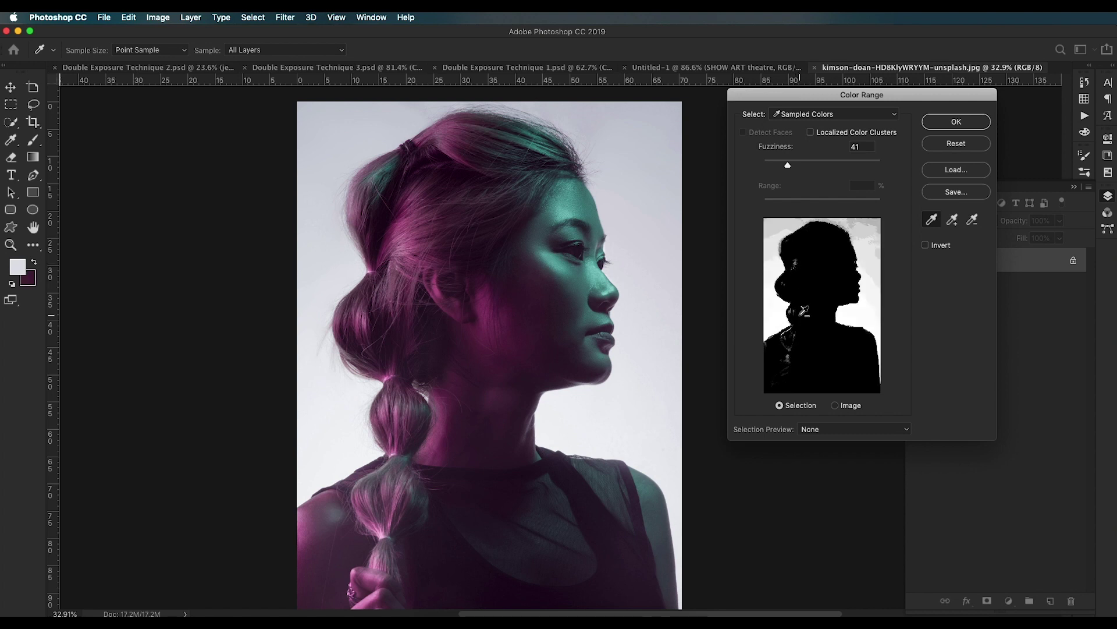
pyautogui.press('super+z')
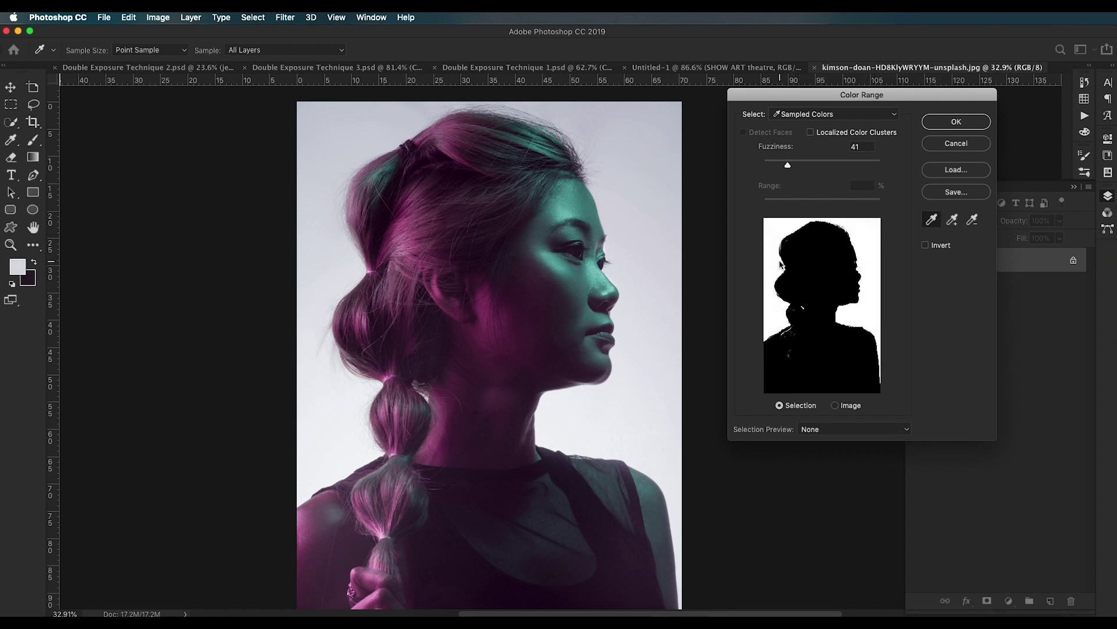
# Step: Reduce the Color Range fuzziness to 36, sample the background near the head and face, and create the selection
pyautogui.moveTo(791, 168); pyautogui.dragTo(829, 169)
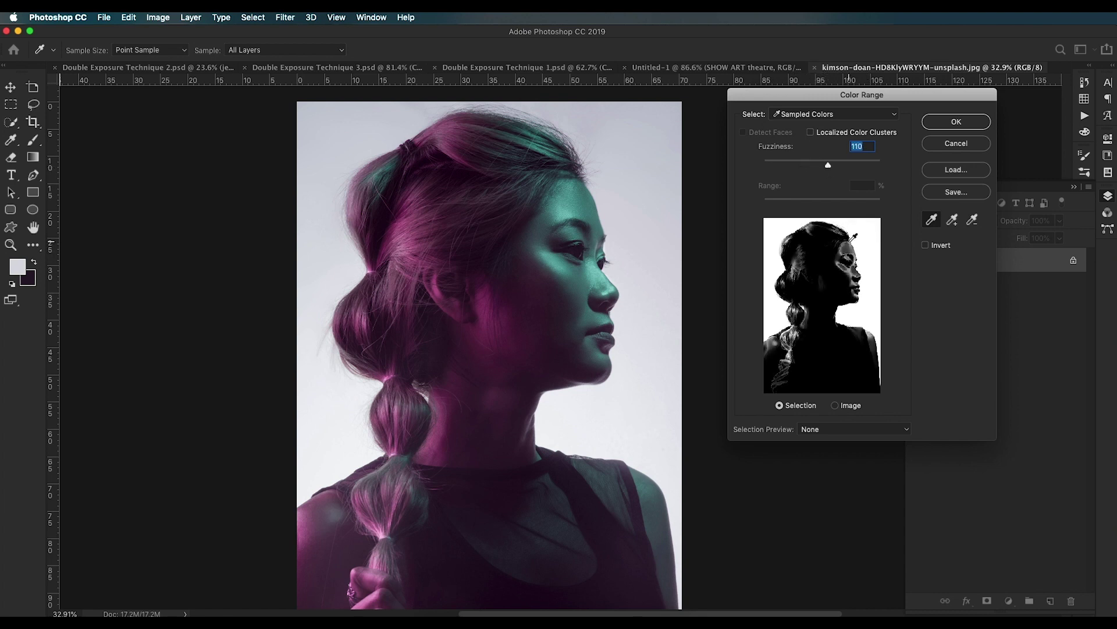
pyautogui.moveTo(829, 167); pyautogui.dragTo(783, 168)
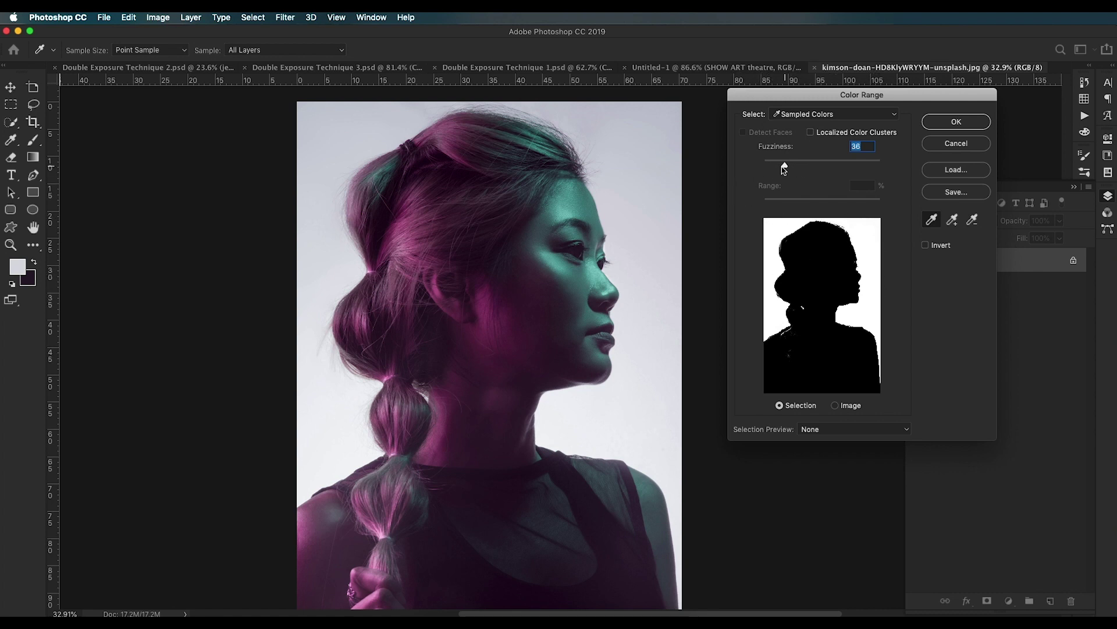
pyautogui.click(852, 220)
pyautogui.click(872, 270)
pyautogui.click(956, 122)
pyautogui.press('v')
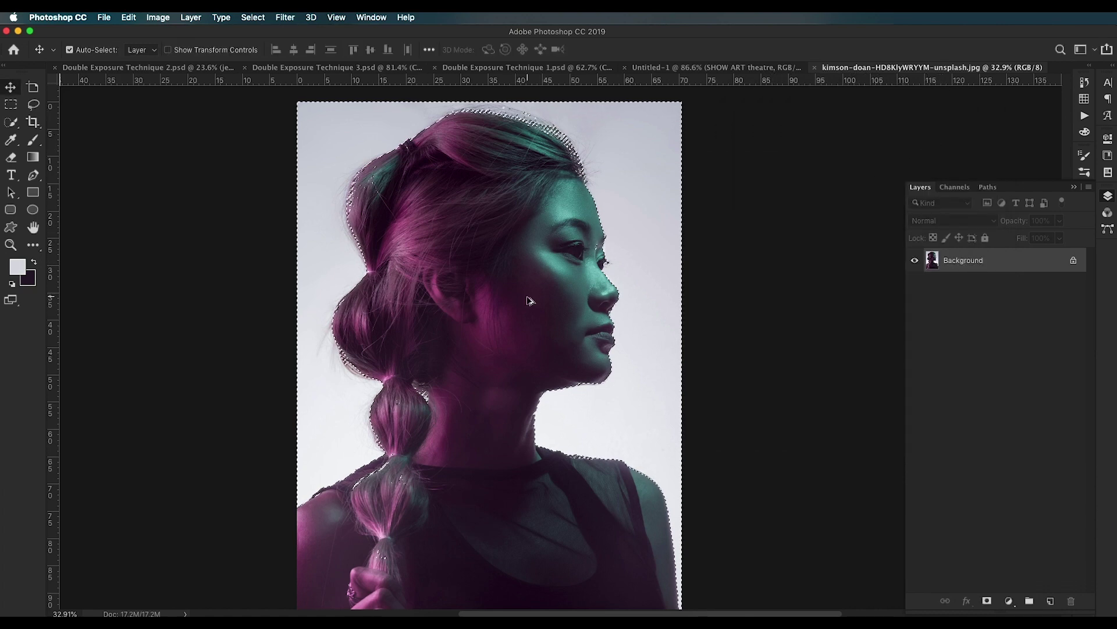
# Step: Examine the selection outline around the hair, bun and braid at close range
pyautogui.scroll(4, 526, 299)
pyautogui.moveTo(529, 224); pyautogui.dragTo(535, 344)
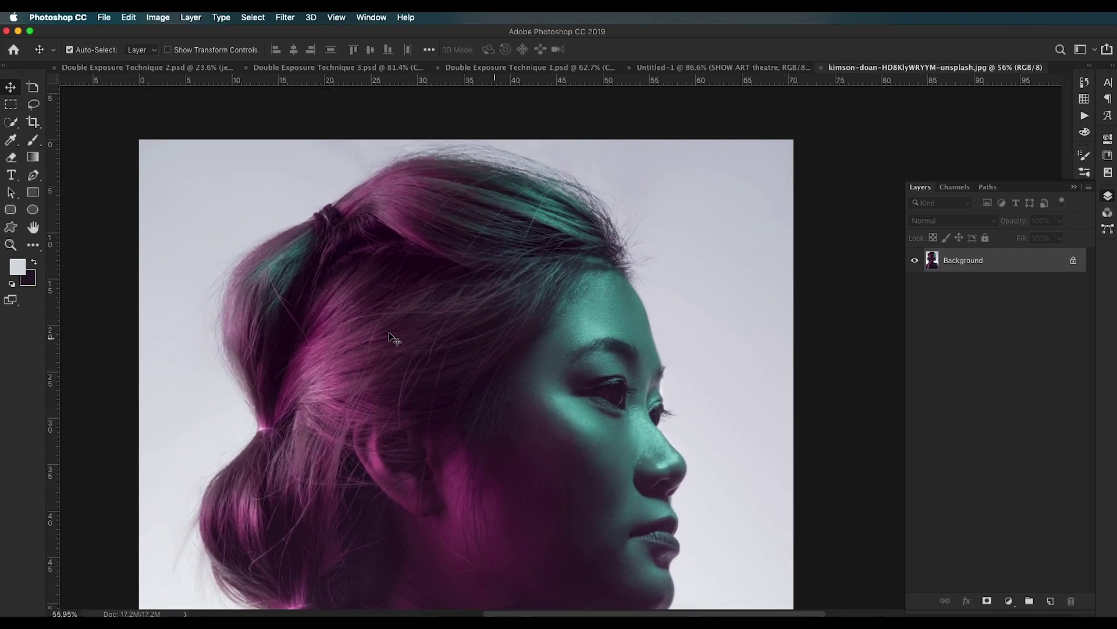
pyautogui.scroll(4, 275, 327)
pyautogui.moveTo(277, 327); pyautogui.dragTo(310, 274)
pyautogui.scroll(-5, 320, 324)
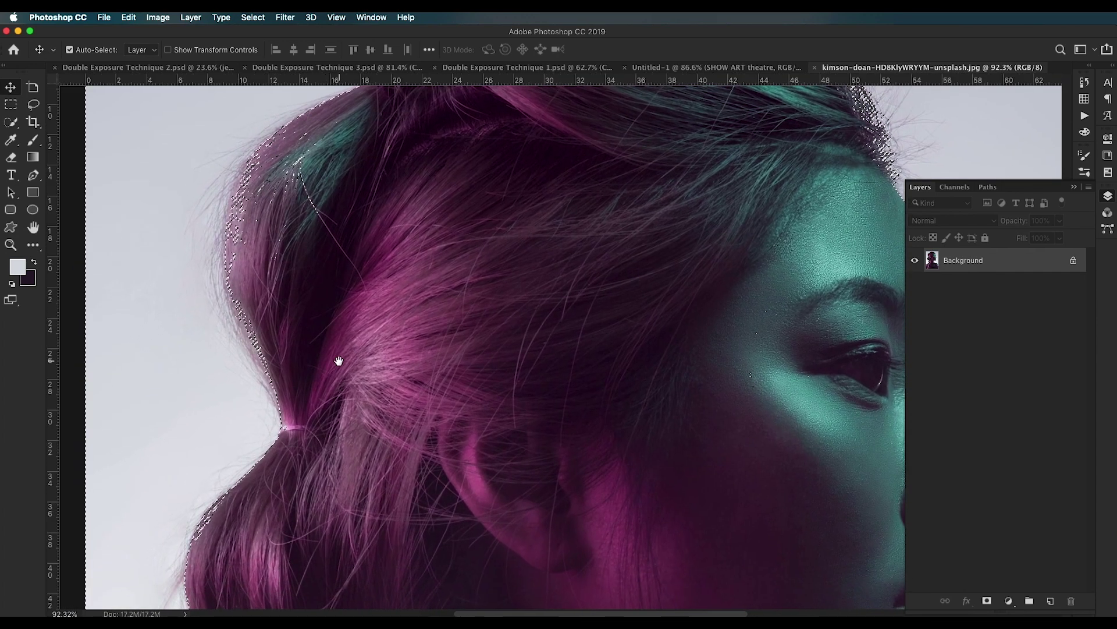
pyautogui.press('super+r')
pyautogui.scroll(4, 352, 373)
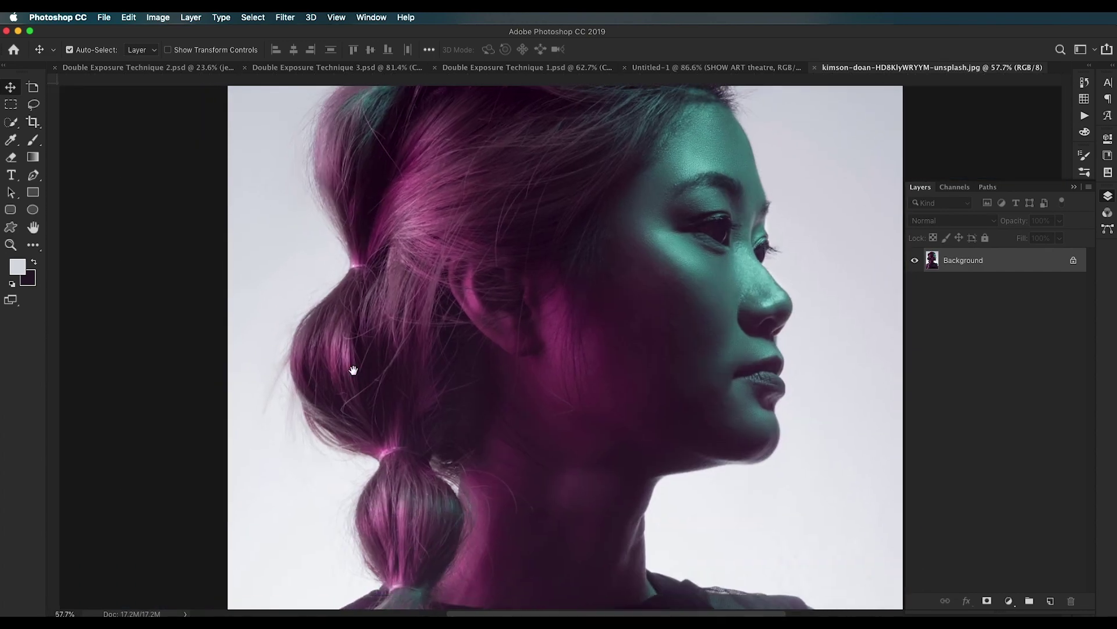
pyautogui.moveTo(275, 386); pyautogui.dragTo(294, 360)
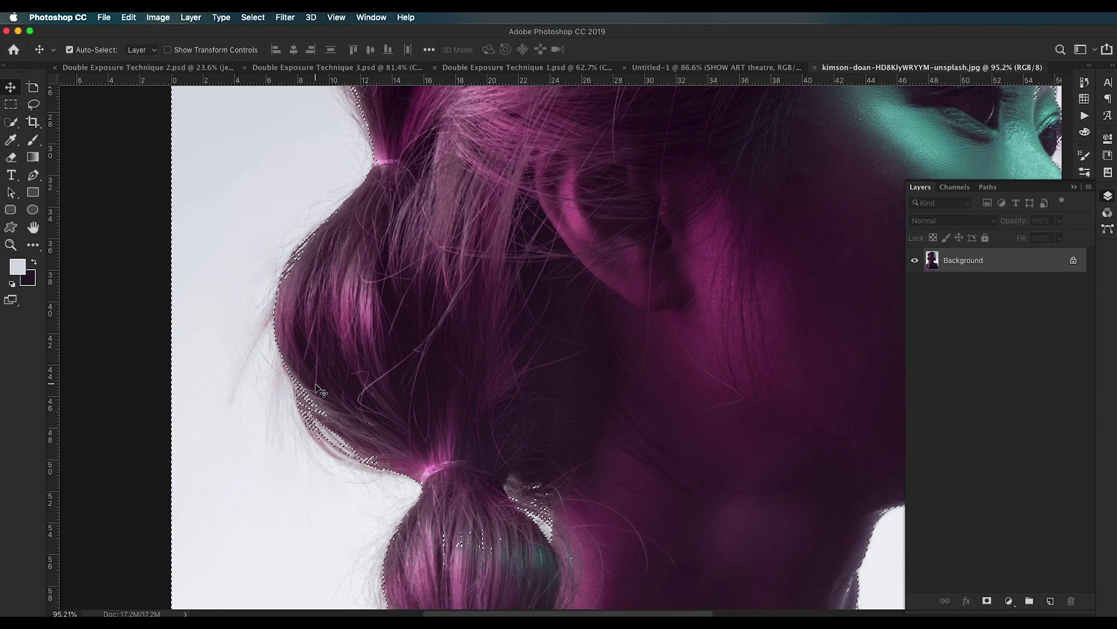
# Step: Bring the background selection into Select and Mask and invert it so the woman is kept
pyautogui.click(9, 109)
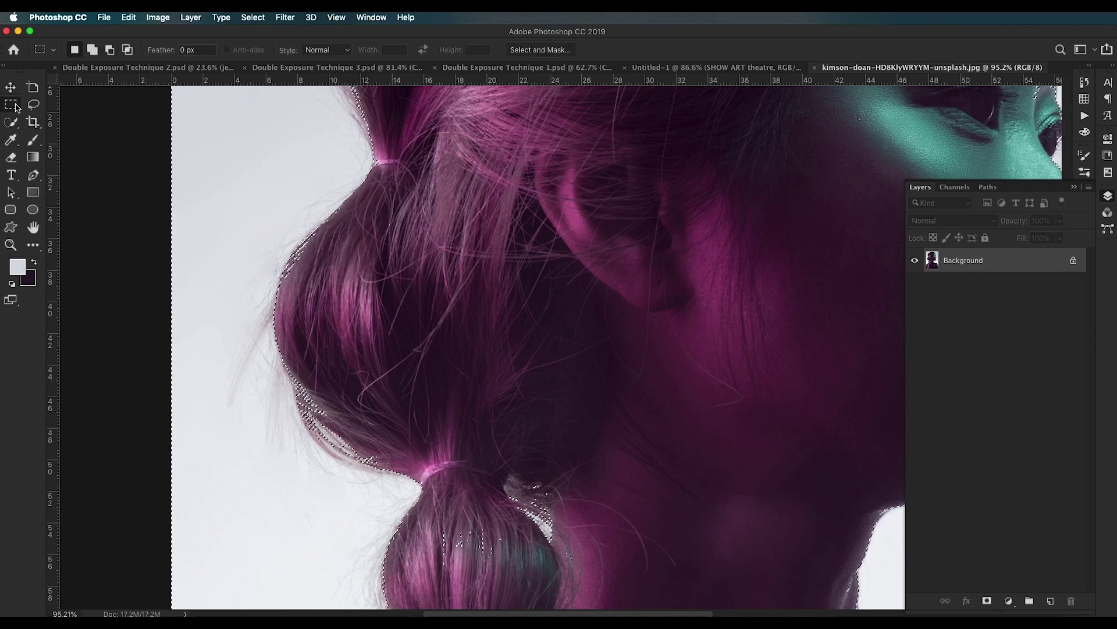
pyautogui.click(554, 52)
pyautogui.press('super+0')
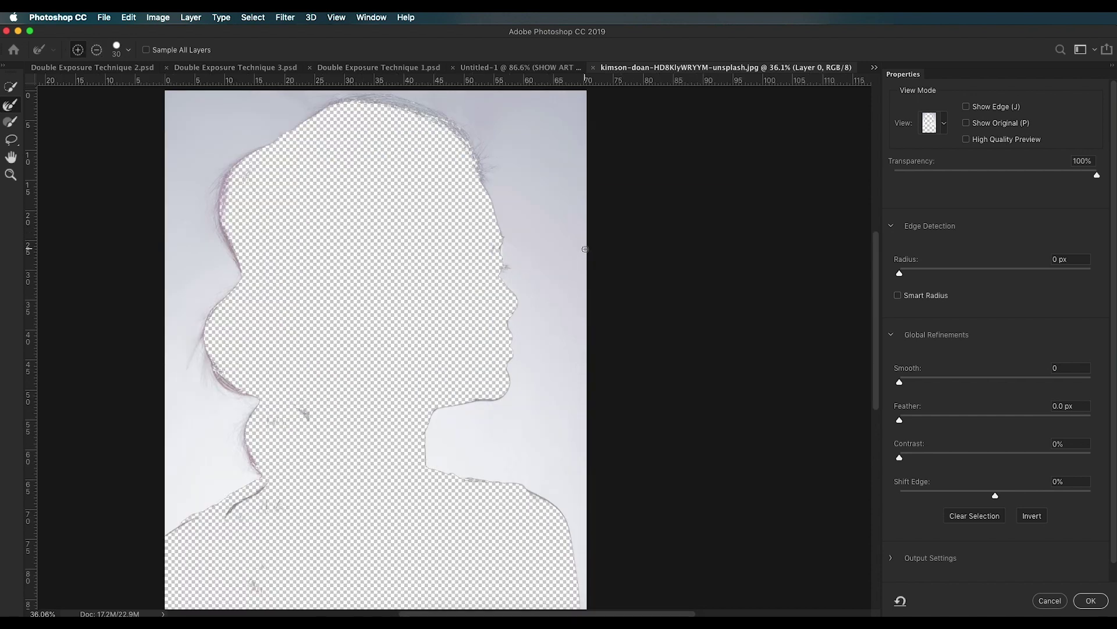
pyautogui.press('super+shift+i')
pyautogui.hscroll(1, 516, 279)
pyautogui.hscroll(-4, 439, 294)
pyautogui.scroll(-1, 439, 295)
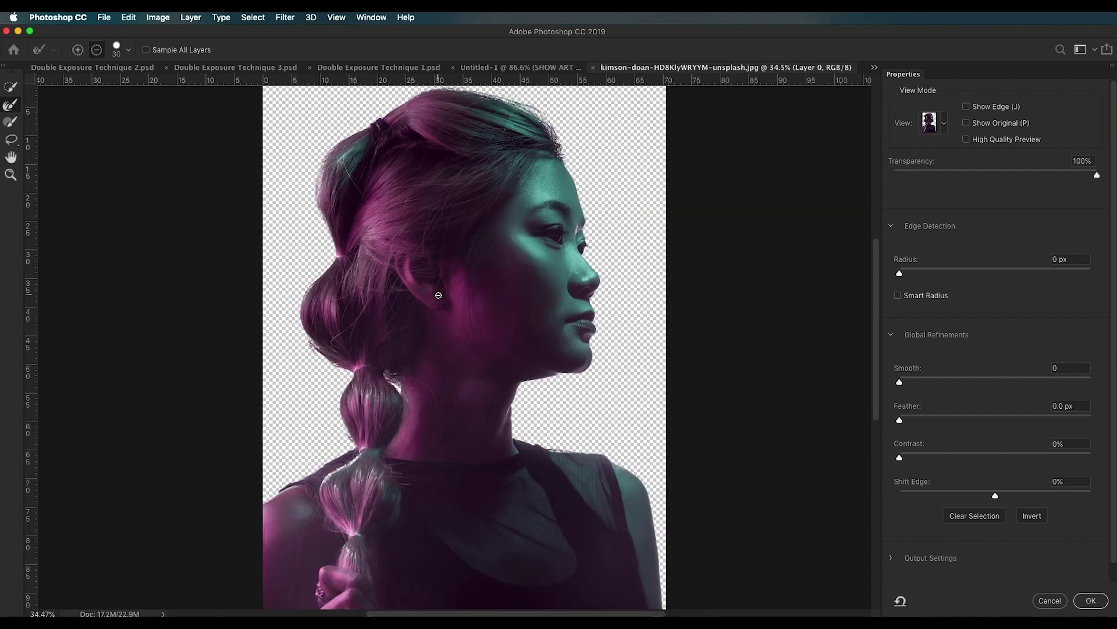
# Step: Enlarge the Refine Edge brush to 150 and brush over the outer edges of the hair
pyautogui.scroll(3, 512, 292)
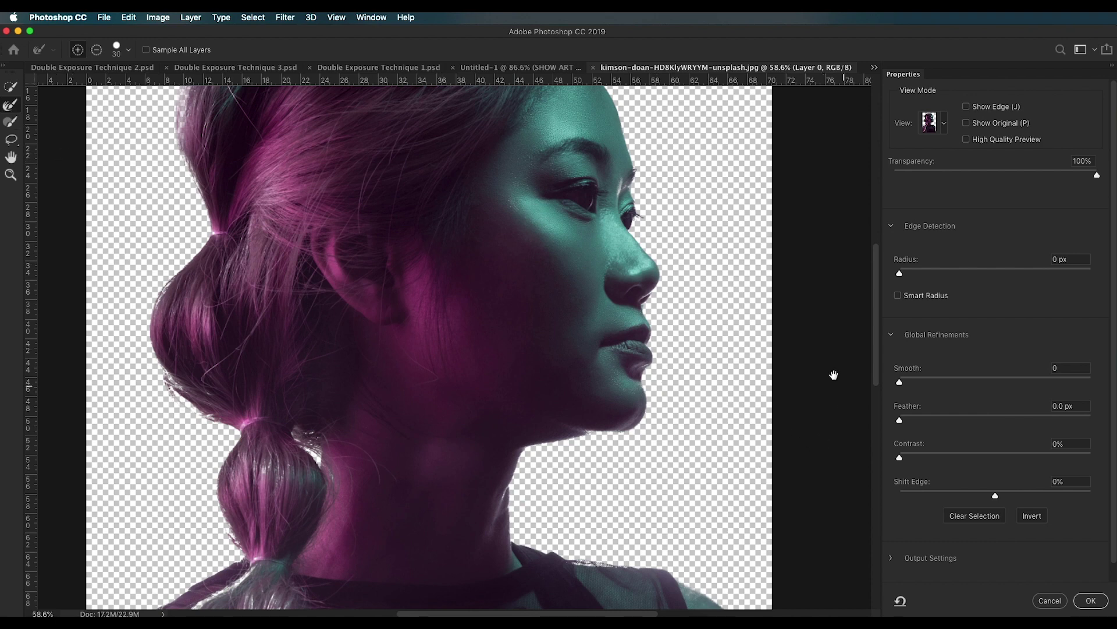
pyautogui.scroll(5, 538, 302)
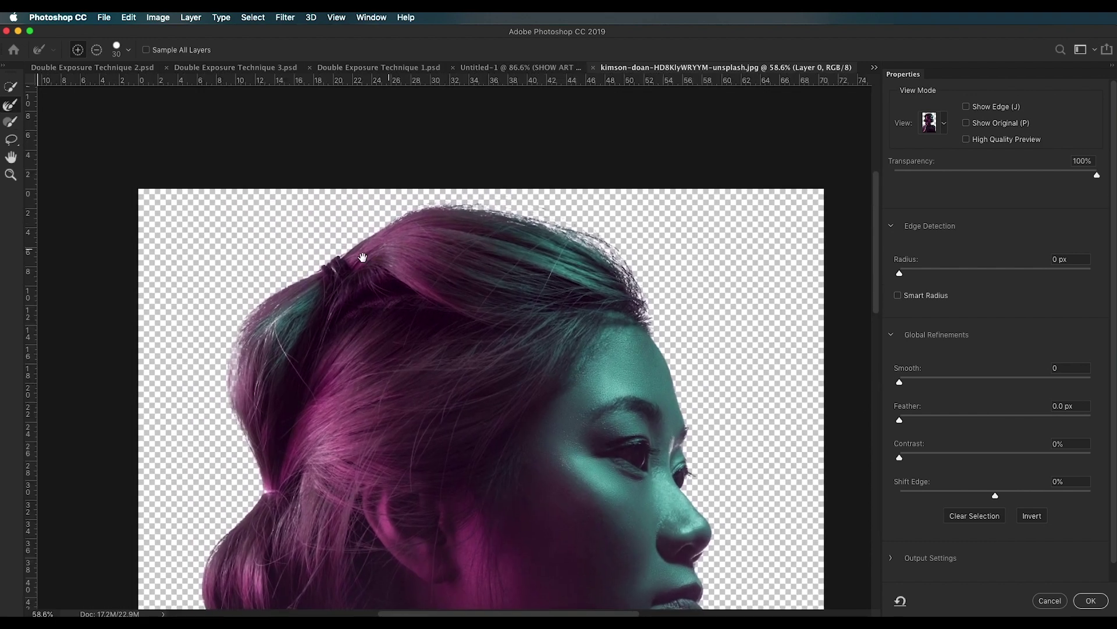
pyautogui.scroll(-2, 343, 296)
pyautogui.hscroll(-1, 342, 296)
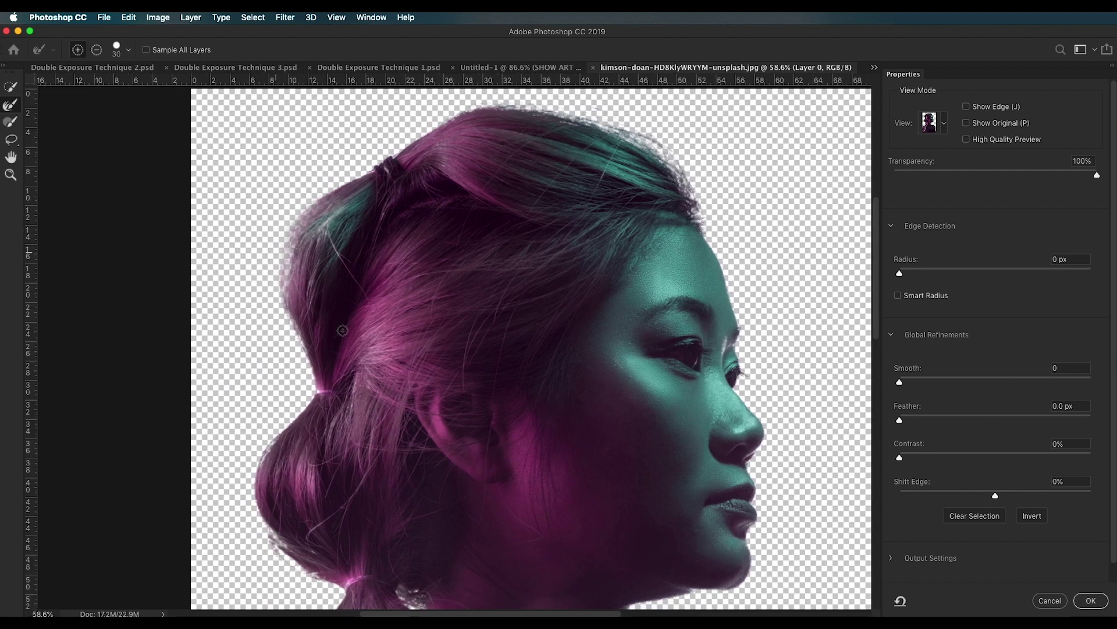
pyautogui.scroll(4, 360, 288)
pyautogui.hscroll(5, 360, 288)
pyautogui.press(']')
pyautogui.press(']')
pyautogui.press(']')
pyautogui.press(']')
pyautogui.press(']')
pyautogui.press(']')
pyautogui.press(']')
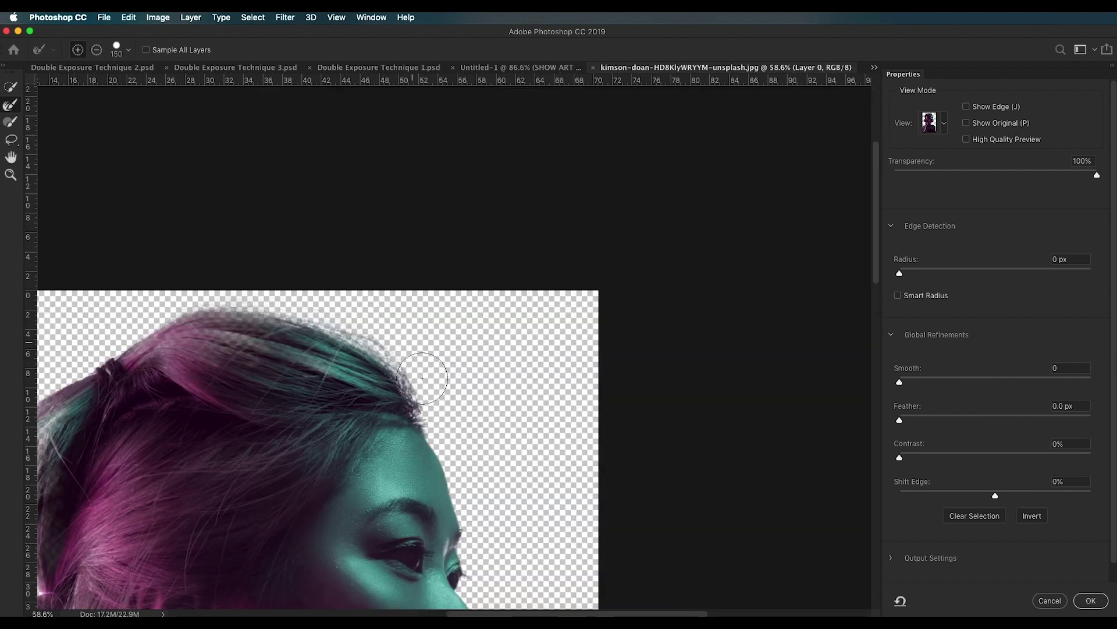
# Step: Refine the selection edges along the lower braid and the shoulder with the Refine Edge brush
pyautogui.scroll(-6, 543, 492)
pyautogui.hscroll(-2, 542, 492)
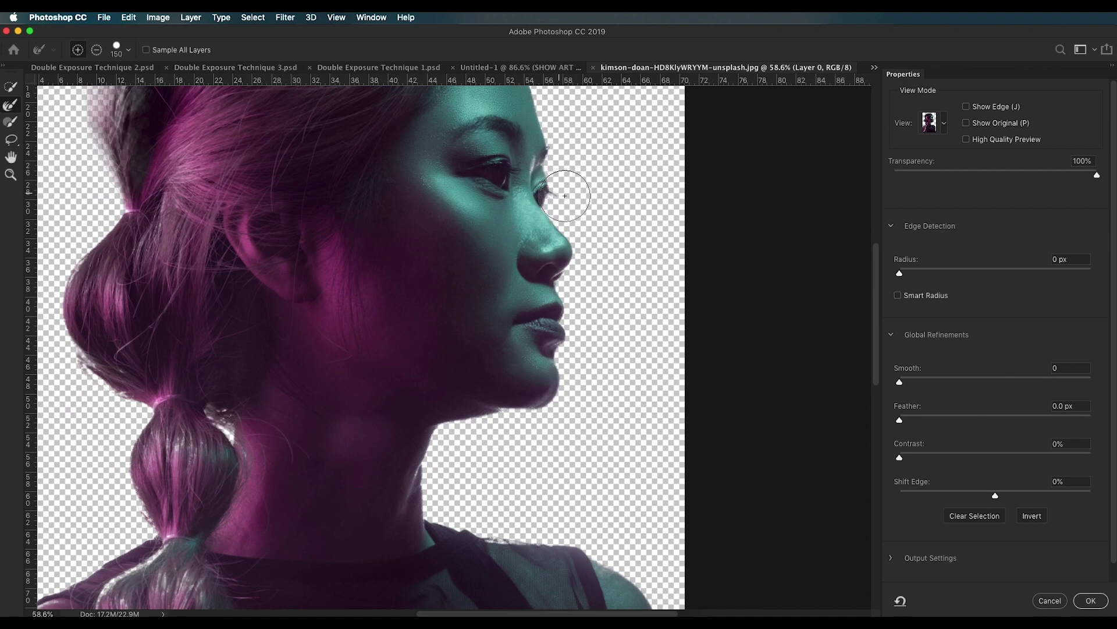
pyautogui.scroll(-5, 647, 419)
pyautogui.hscroll(-6, 647, 419)
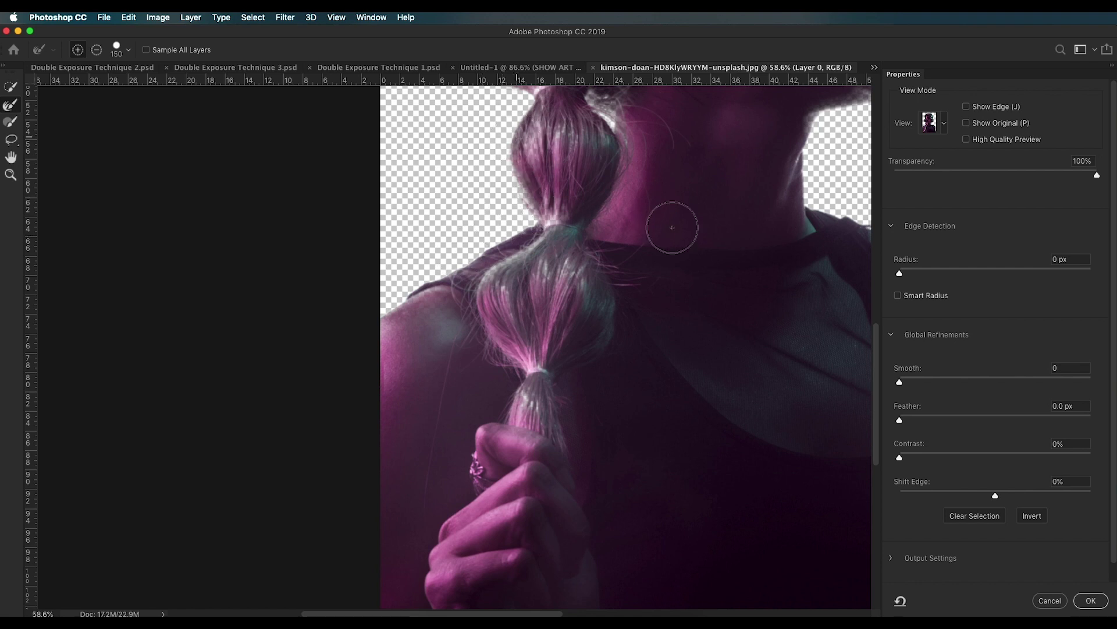
pyautogui.hscroll(5, 582, 305)
pyautogui.scroll(1, 582, 305)
pyautogui.hscroll(2, 582, 305)
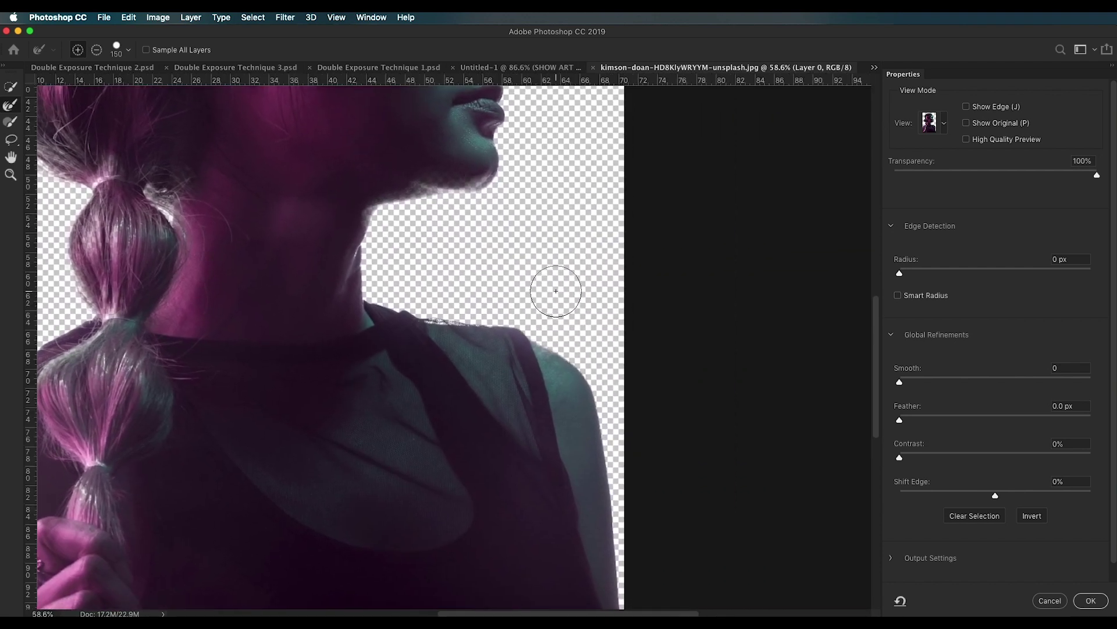
pyautogui.moveTo(415, 319)
pyautogui.mouseDown()
pyautogui.moveTo(507, 323)
pyautogui.moveTo(586, 342)
pyautogui.moveTo(596, 457)
pyautogui.moveTo(621, 530)
pyautogui.mouseUp()
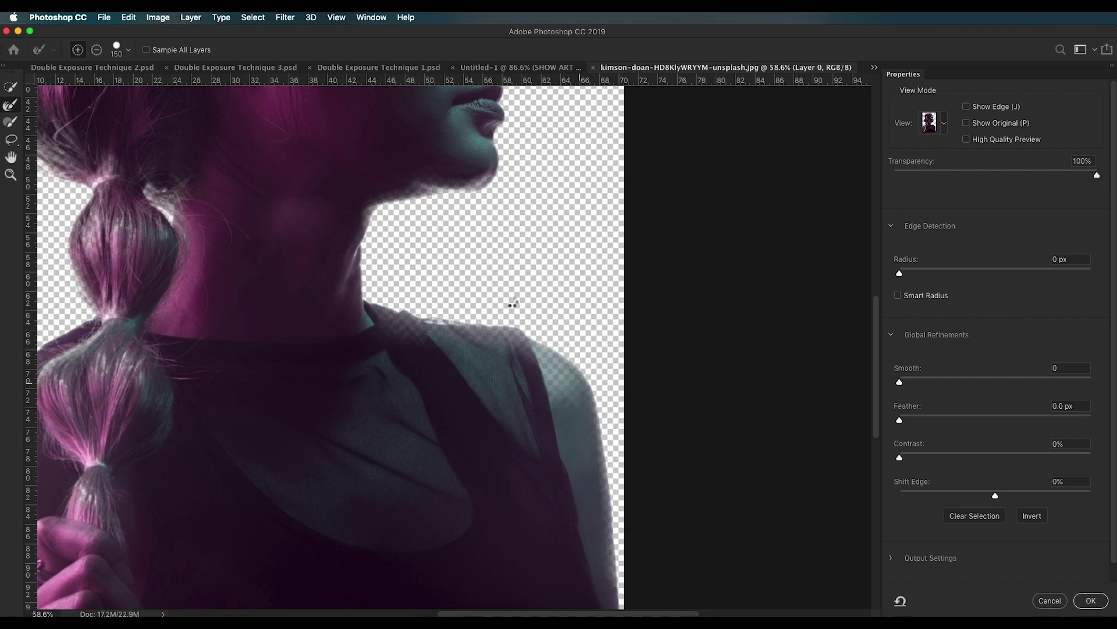
# Step: Set the Edge Detection radius to 5 px and apply the refined selection
pyautogui.scroll(10, 533, 320)
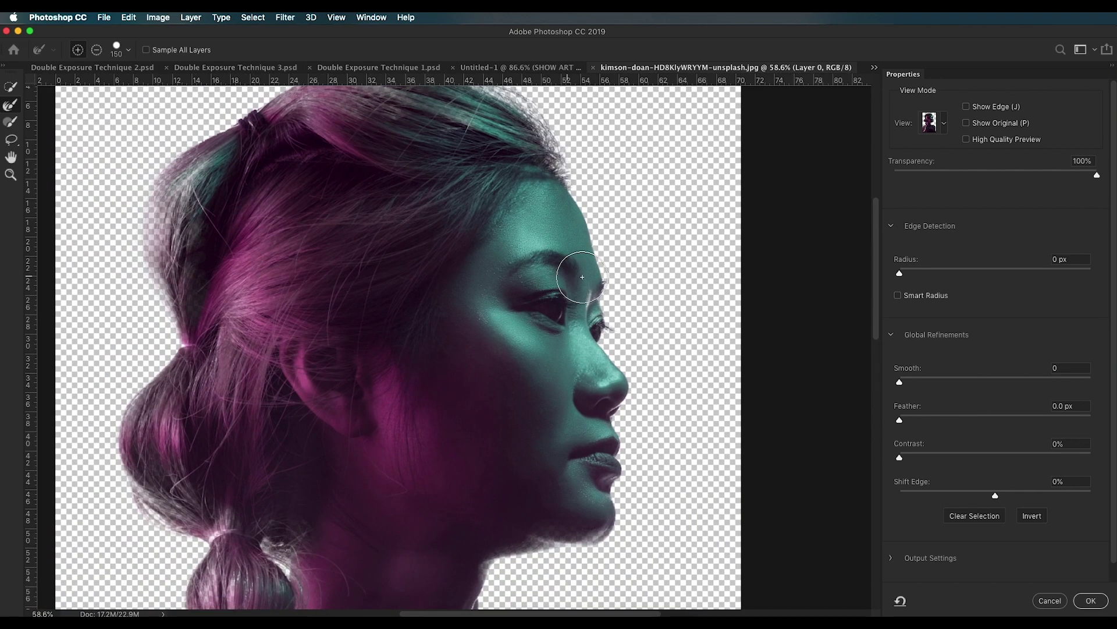
pyautogui.click(941, 273)
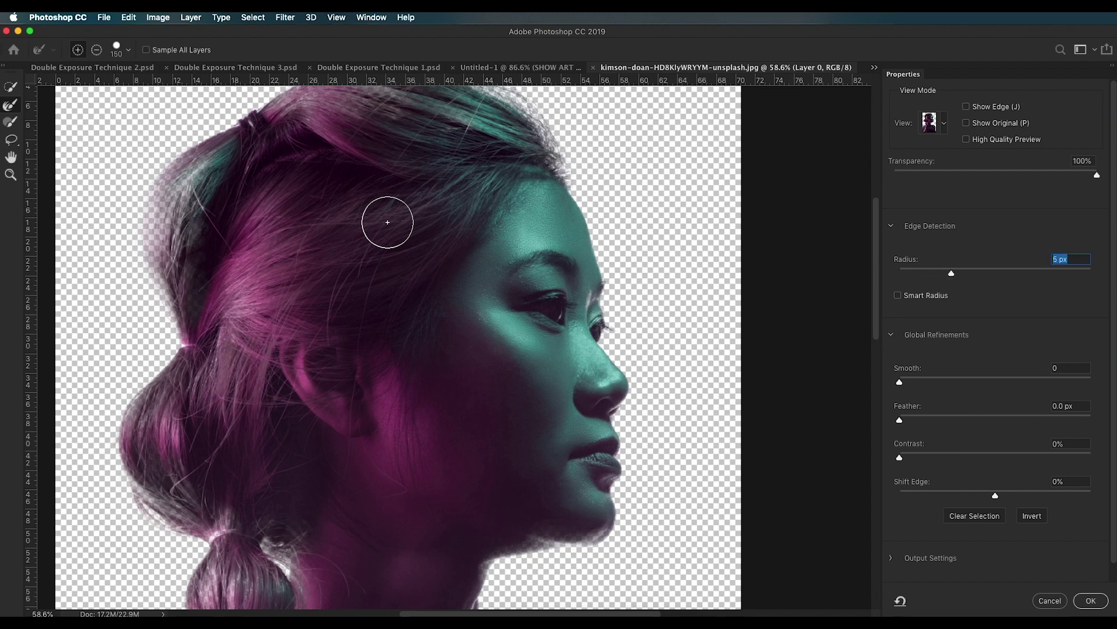
pyautogui.click(1093, 600)
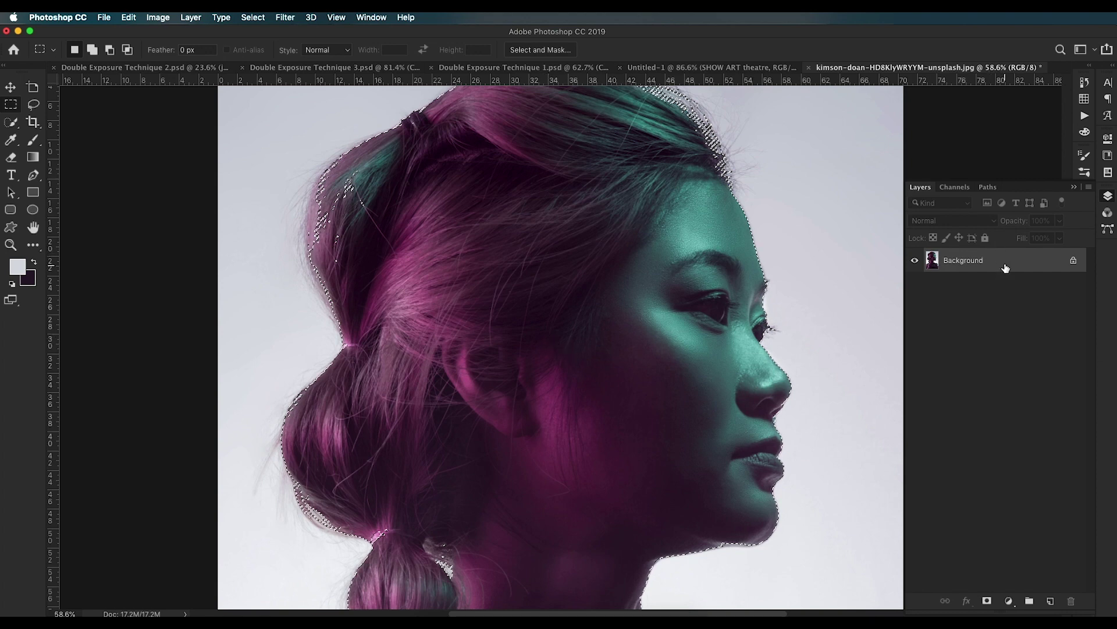
# Step: Add a layer mask from the selection to hide the portrait's background
pyautogui.click(988, 600)
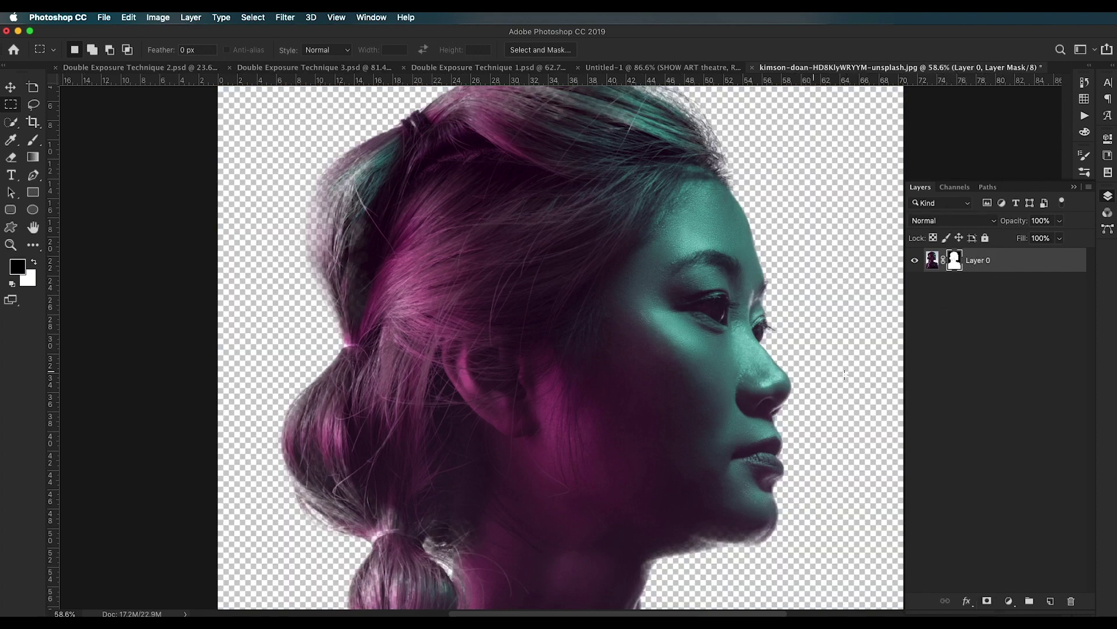
pyautogui.scroll(-5, 700, 412)
pyautogui.hscroll(-4, 474, 394)
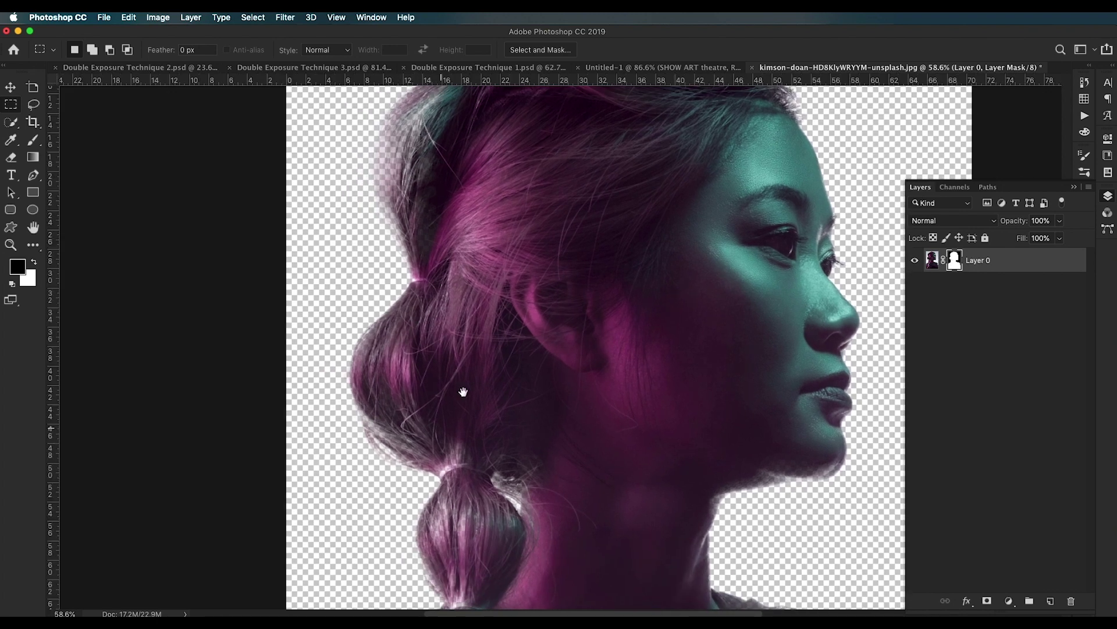
pyautogui.scroll(5, 463, 391)
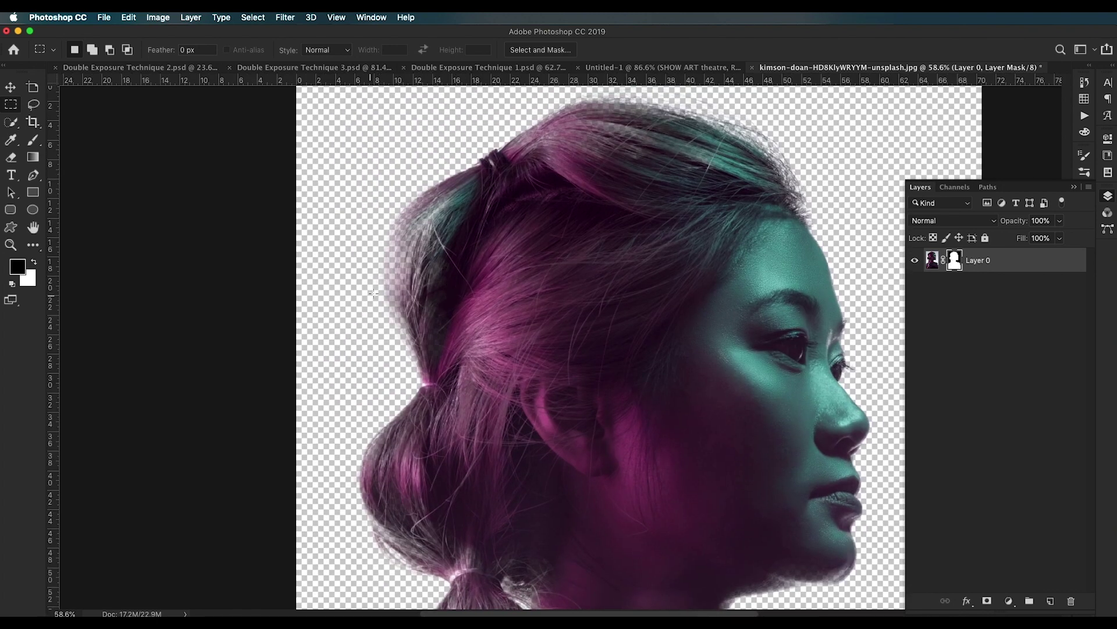
# Step: Display the layer mask by itself and paint the grey areas inside the figure white, reducing the brush to size 90
pyautogui.keyDown('alt'); pyautogui.click(955, 265); pyautogui.keyUp('alt')
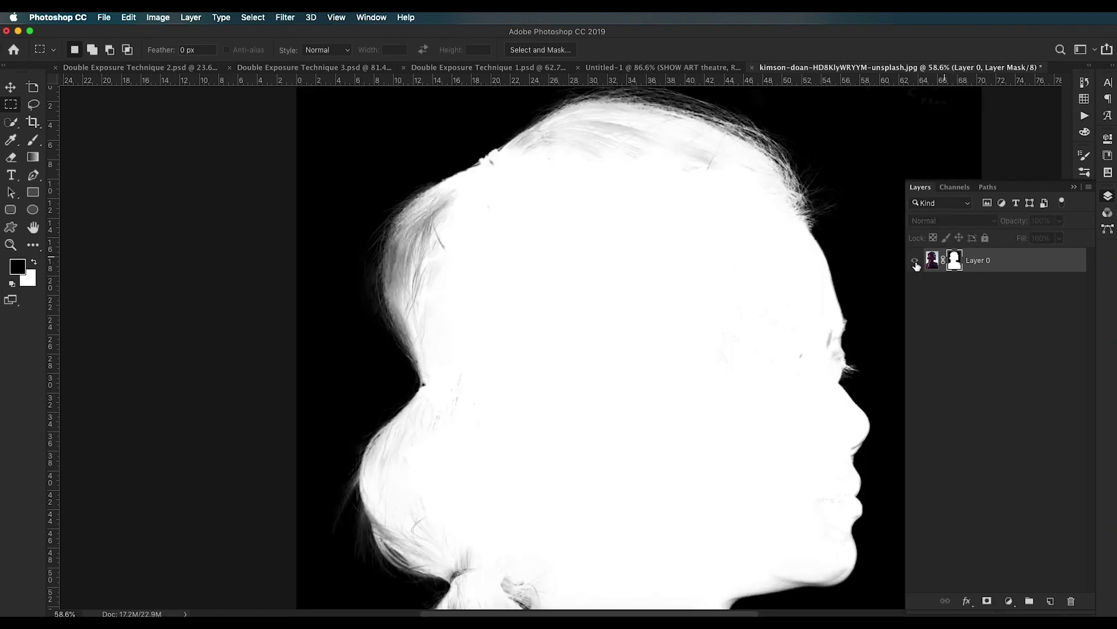
pyautogui.hscroll(6, 447, 314)
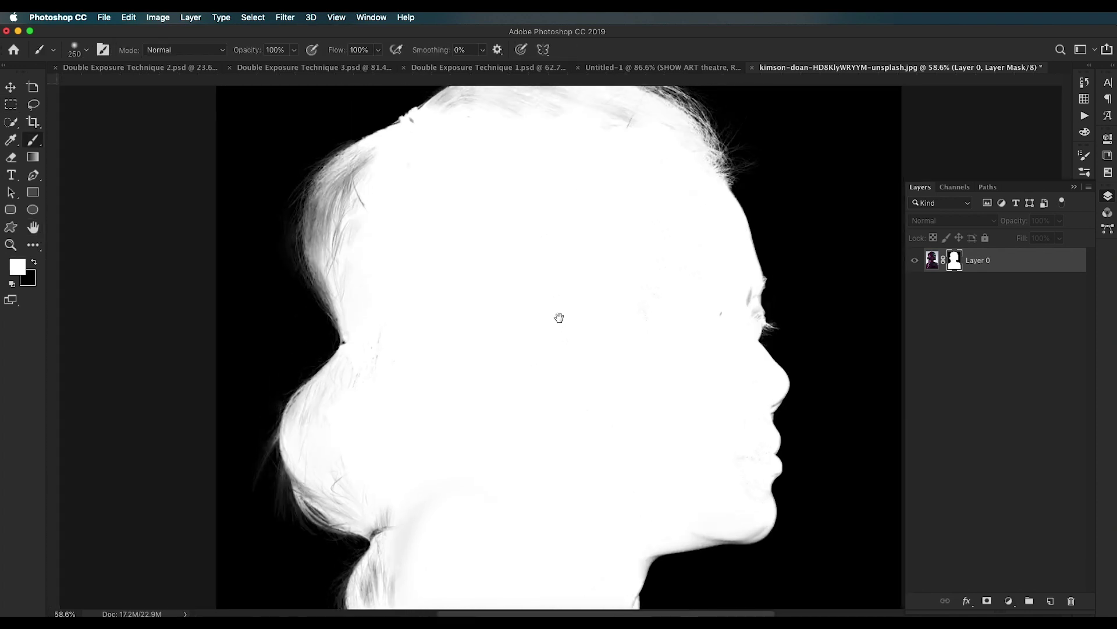
pyautogui.moveTo(559, 317); pyautogui.dragTo(567, 306)
pyautogui.press('[')
pyautogui.press('[')
pyautogui.press('[')
pyautogui.press('[')
pyautogui.press('[')
pyautogui.press('[')
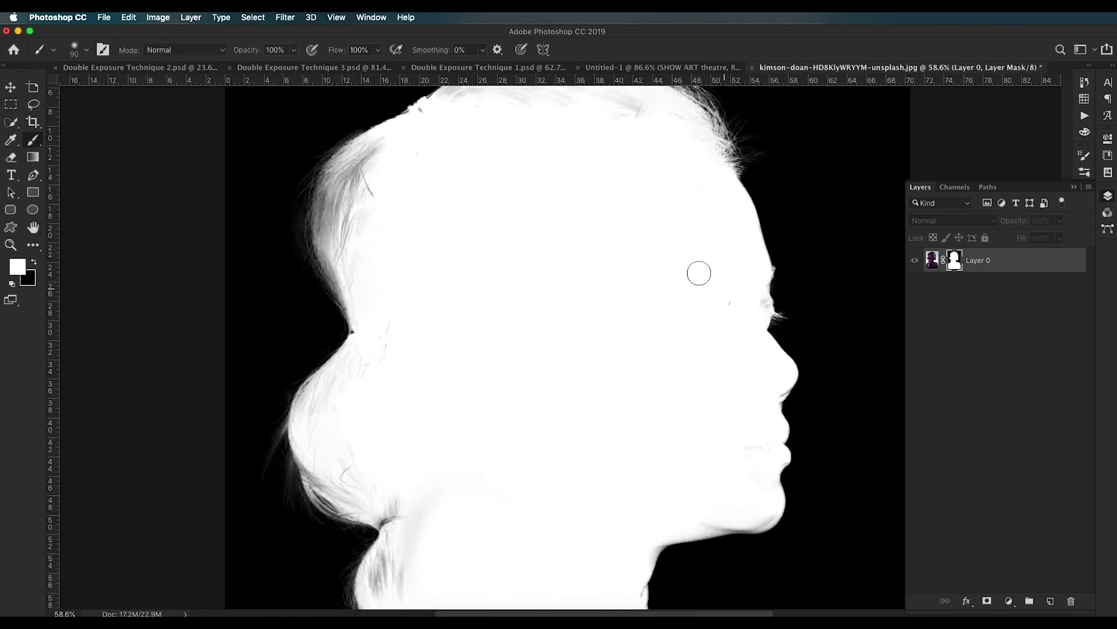
pyautogui.scroll(3, 699, 272)
pyautogui.moveTo(598, 377); pyautogui.dragTo(636, 216)
pyautogui.press('super+r')
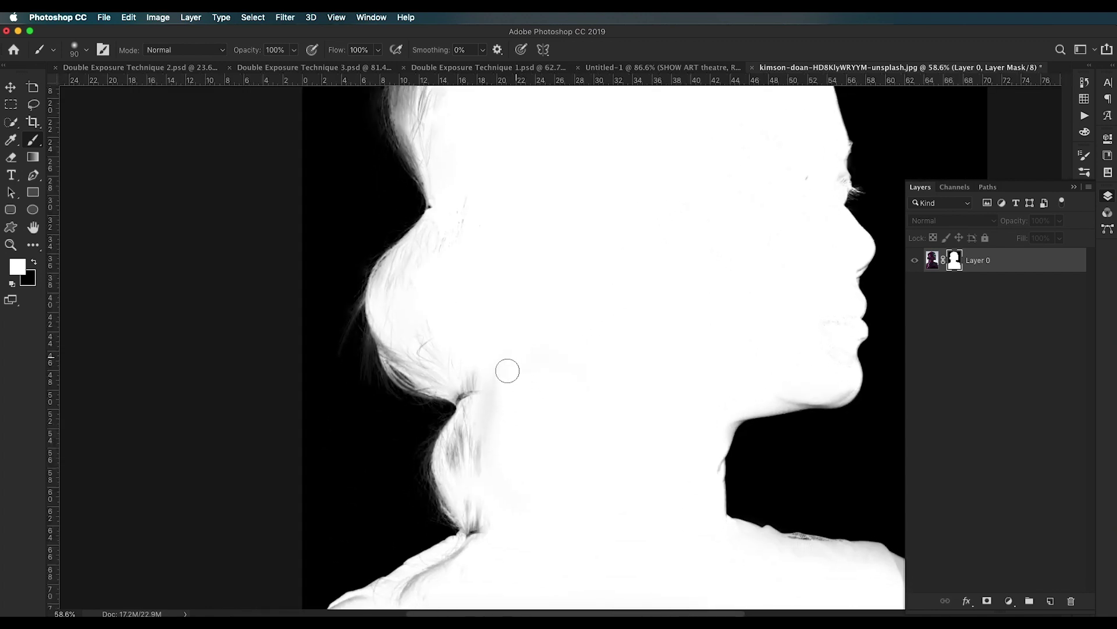
pyautogui.scroll(6, 466, 244)
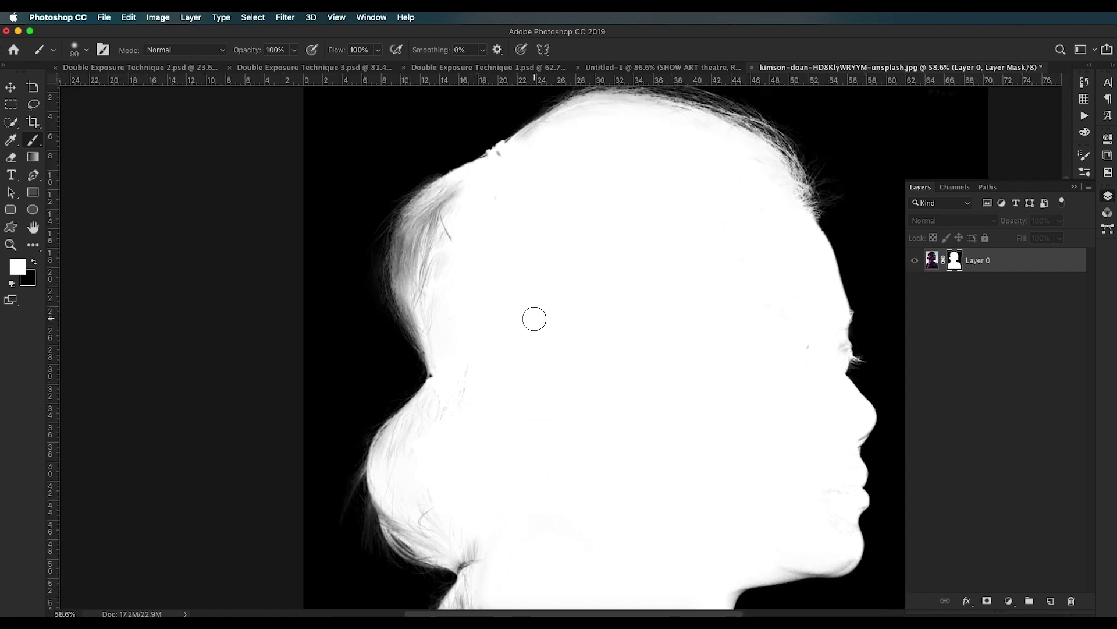
# Step: Lighten the grey hair areas of the mask with the Dodge tool, using the Highlights range and 17% exposure
pyautogui.press('o')
pyautogui.click(40, 252)
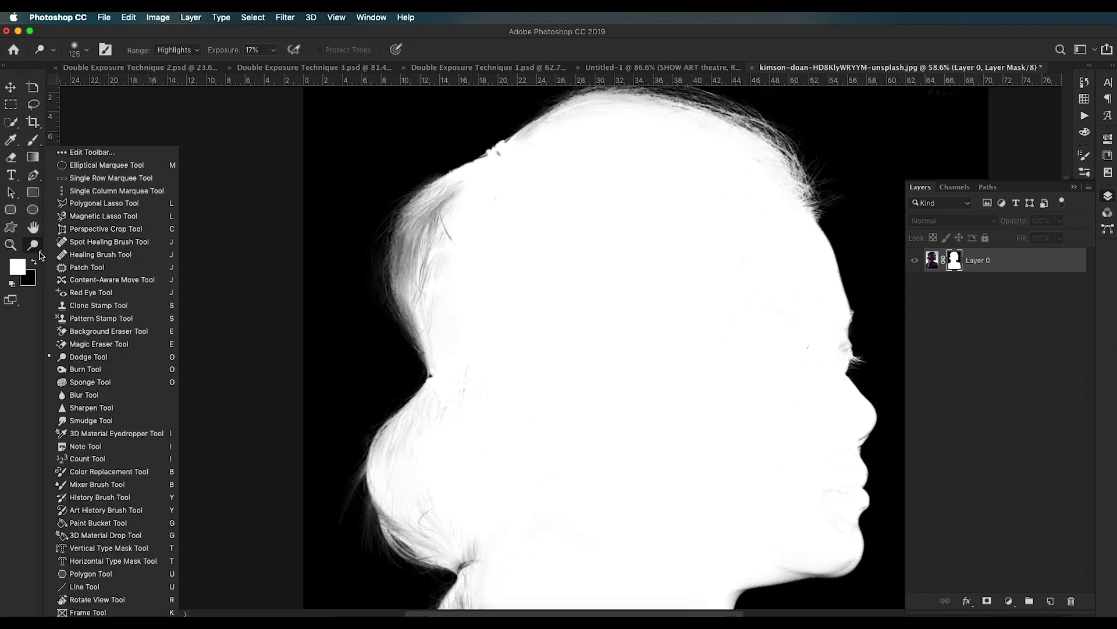
pyautogui.click(84, 357)
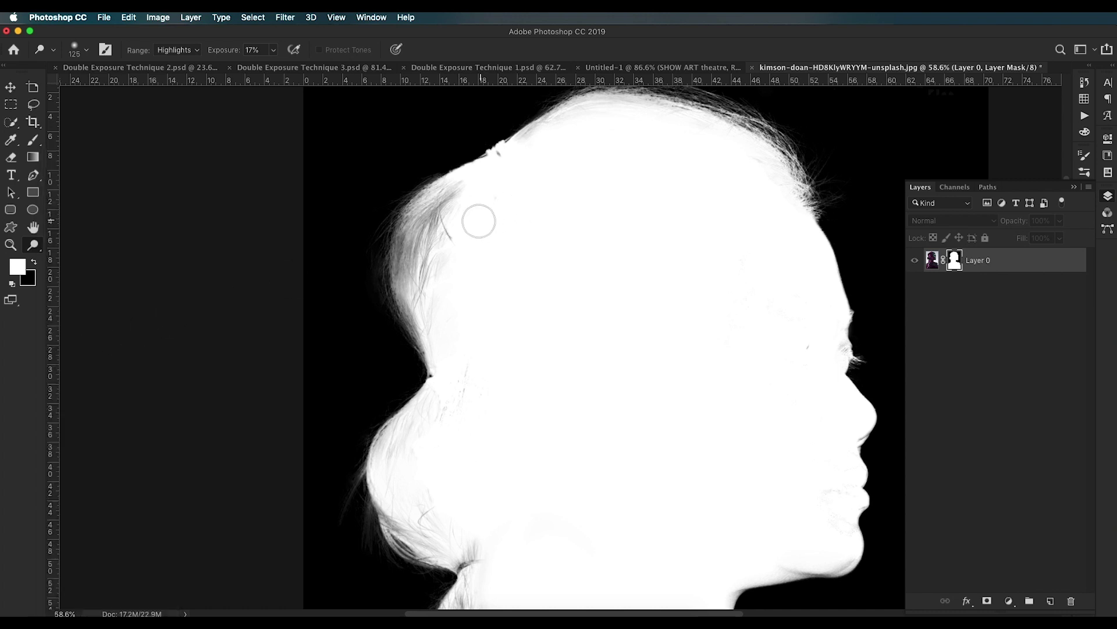
pyautogui.moveTo(449, 229)
pyautogui.mouseDown()
pyautogui.moveTo(437, 194)
pyautogui.moveTo(410, 202)
pyautogui.moveTo(411, 306)
pyautogui.moveTo(440, 206)
pyautogui.mouseUp()
pyautogui.moveTo(625, 176); pyautogui.dragTo(541, 237)
pyautogui.moveTo(517, 386)
pyautogui.mouseDown()
pyautogui.moveTo(526, 357)
pyautogui.moveTo(516, 402)
pyautogui.mouseUp()
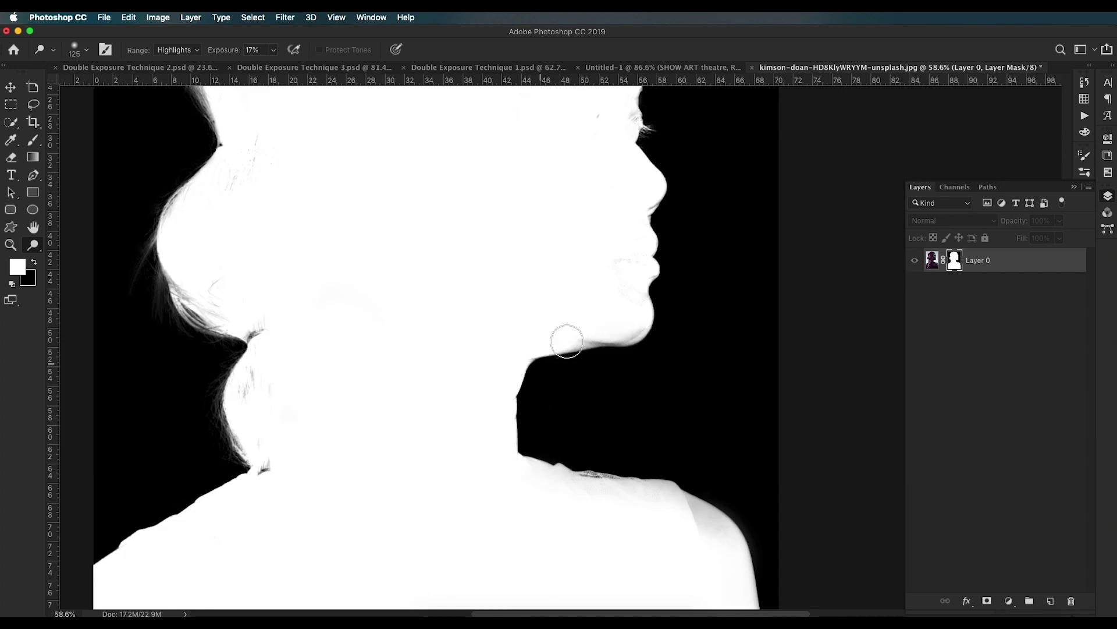
# Step: Dodge the mask along the jaw, shoulder and arm edges, and return to the normal image view
pyautogui.moveTo(566, 341); pyautogui.dragTo(545, 359)
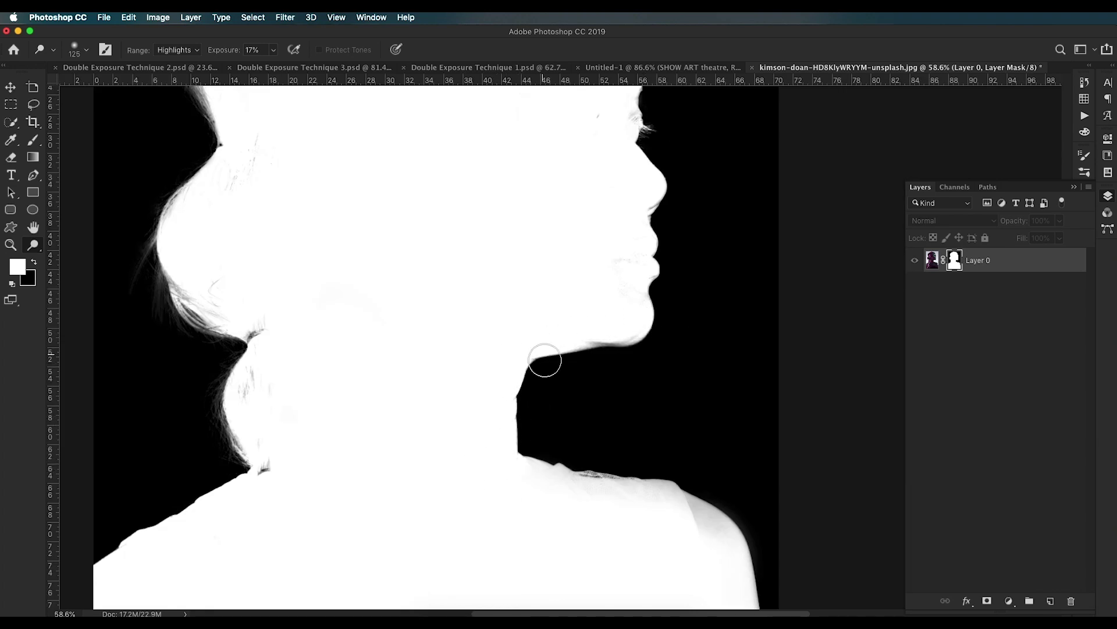
pyautogui.scroll(-4, 626, 349)
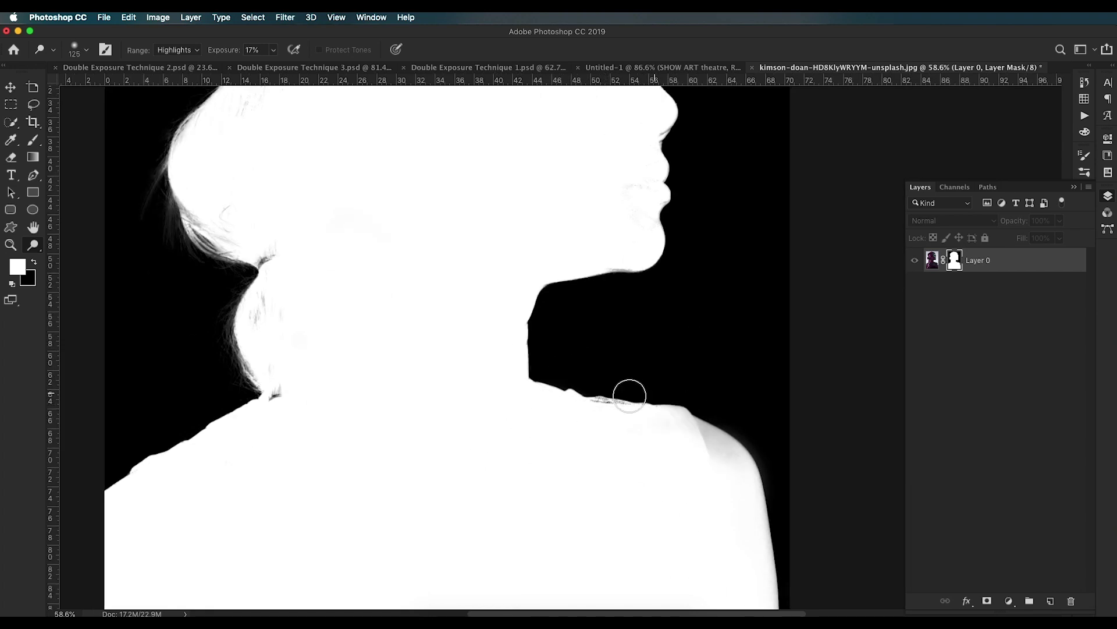
pyautogui.moveTo(756, 474); pyautogui.dragTo(574, 257)
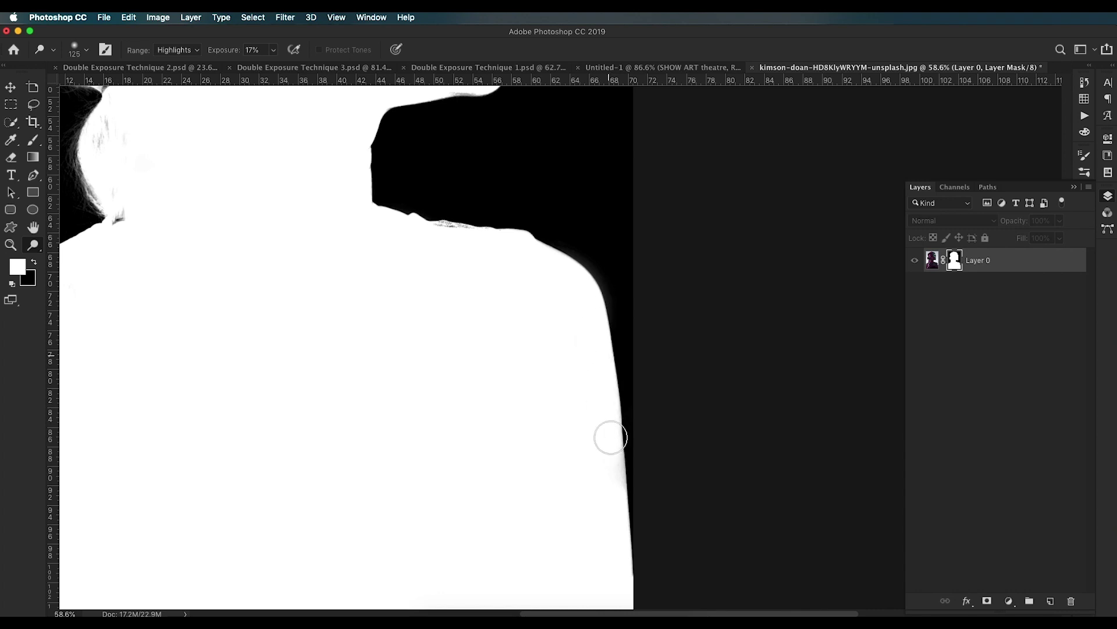
pyautogui.moveTo(610, 437); pyautogui.dragTo(611, 391)
pyautogui.moveTo(629, 552); pyautogui.dragTo(624, 459)
pyautogui.moveTo(515, 328); pyautogui.dragTo(574, 420)
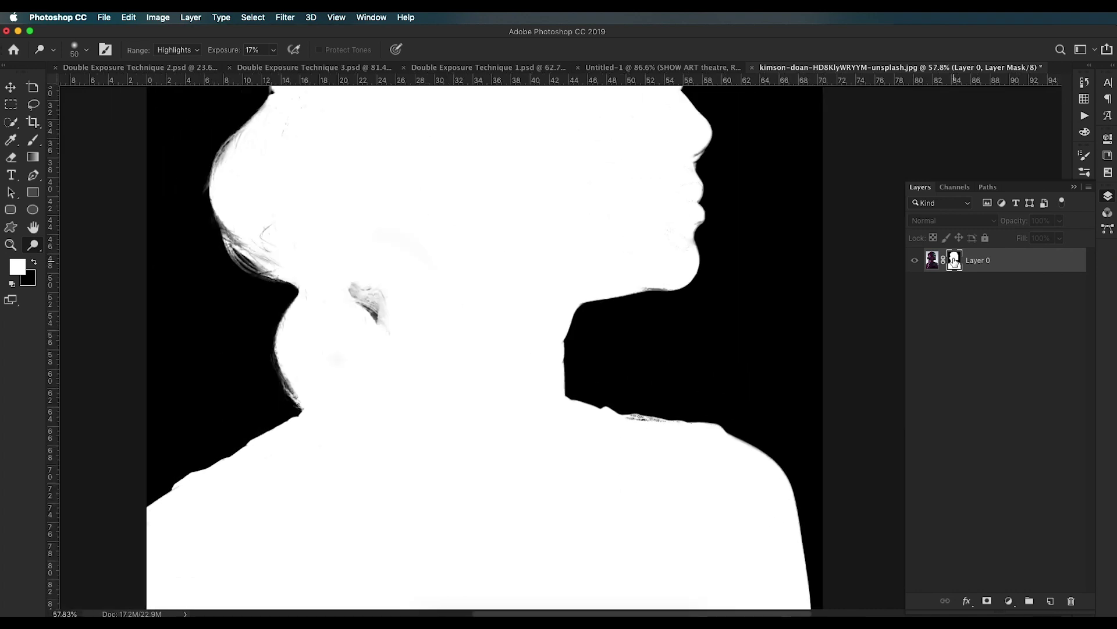
pyautogui.keyDown('alt'); pyautogui.click(954, 262); pyautogui.keyUp('alt')
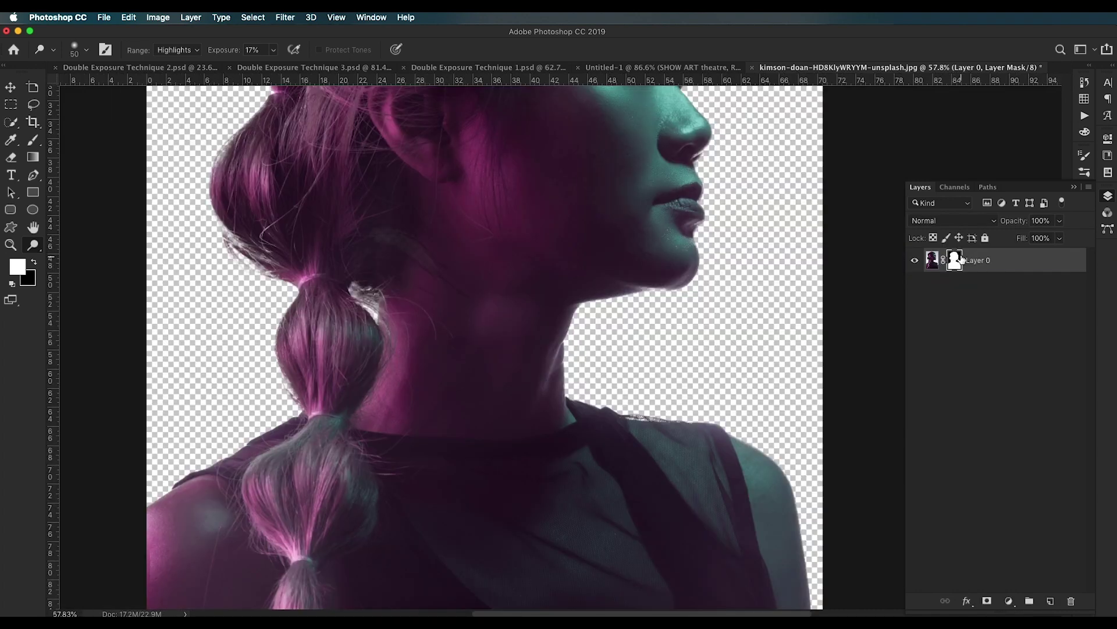
pyautogui.moveTo(645, 292); pyautogui.dragTo(598, 336)
pyautogui.scroll(-3, 598, 336)
pyautogui.press('super+r')
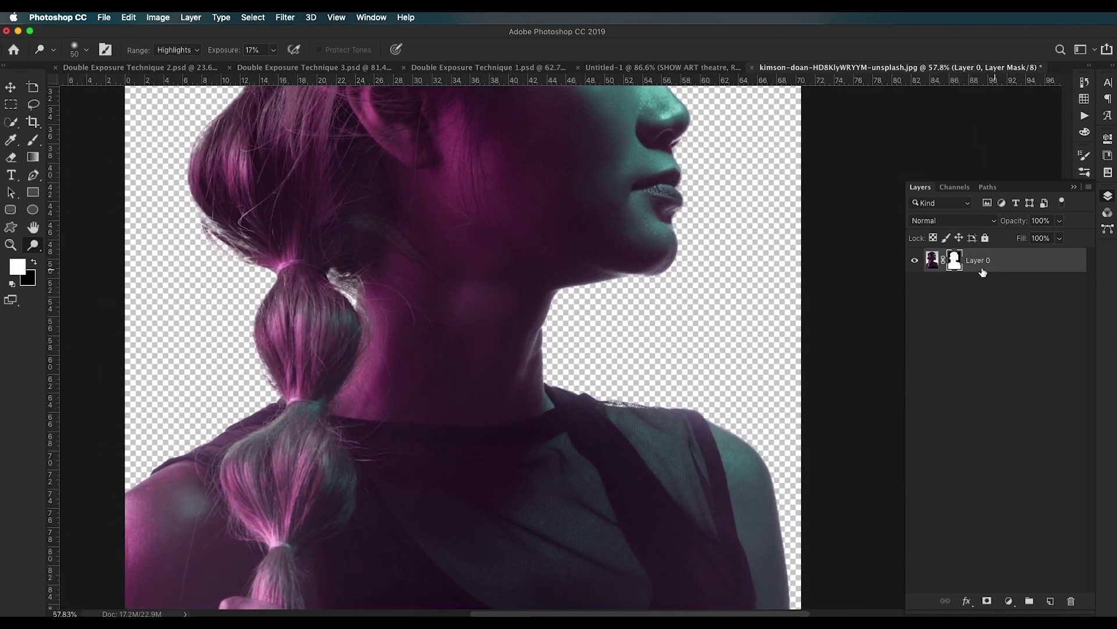
# Step: Add a white (#ffffff) Solid Color fill layer and place it beneath the portrait layer
pyautogui.click(1010, 601)
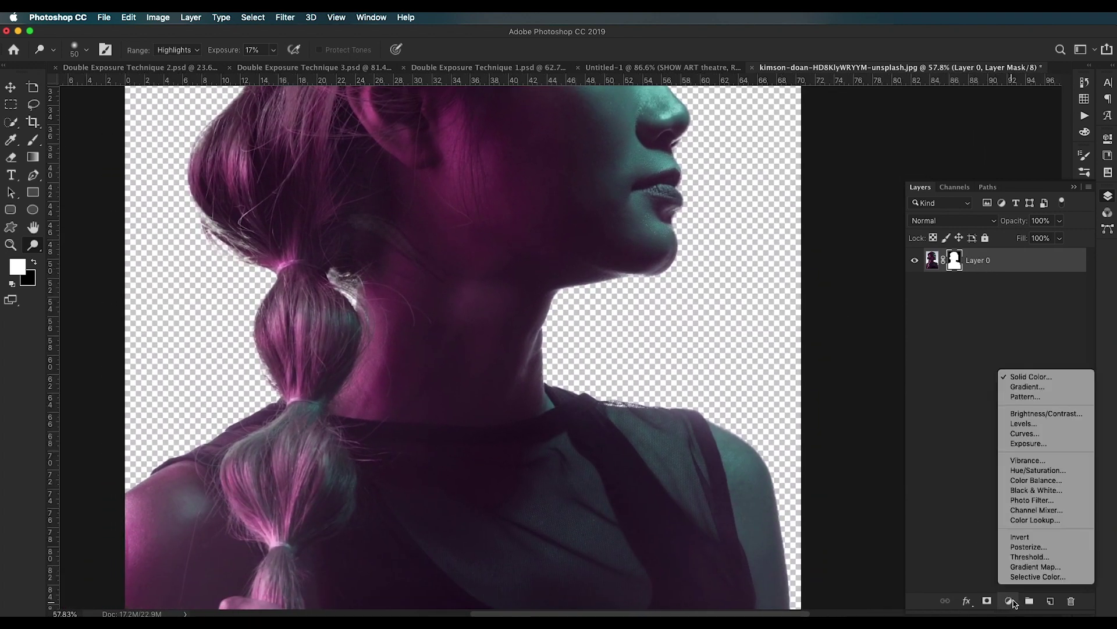
pyautogui.click(1031, 379)
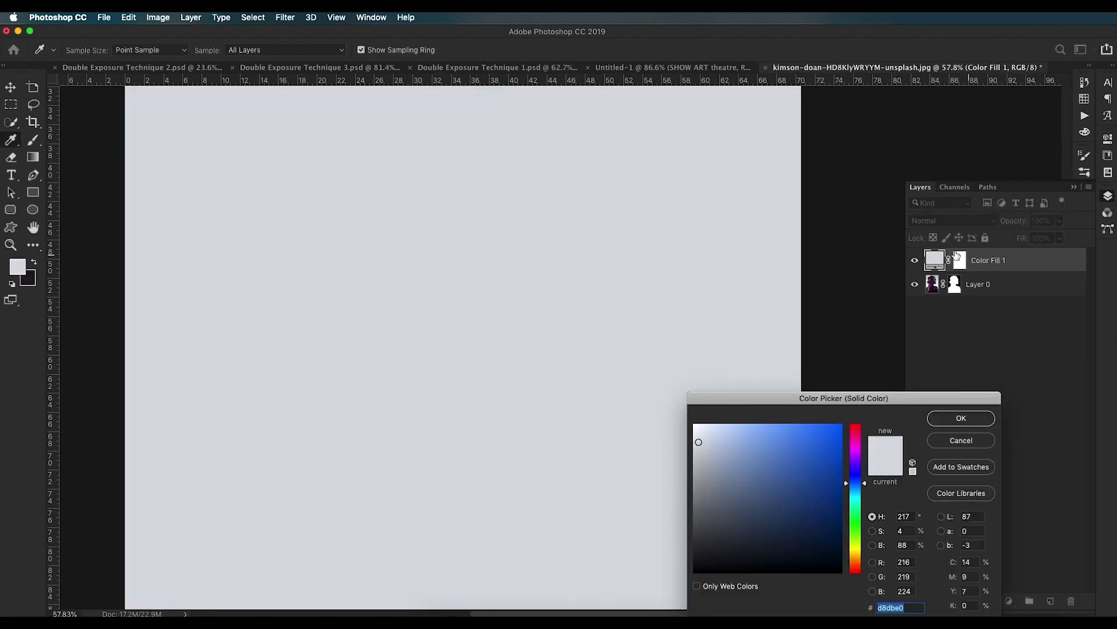
pyautogui.moveTo(722, 456); pyautogui.dragTo(646, 377)
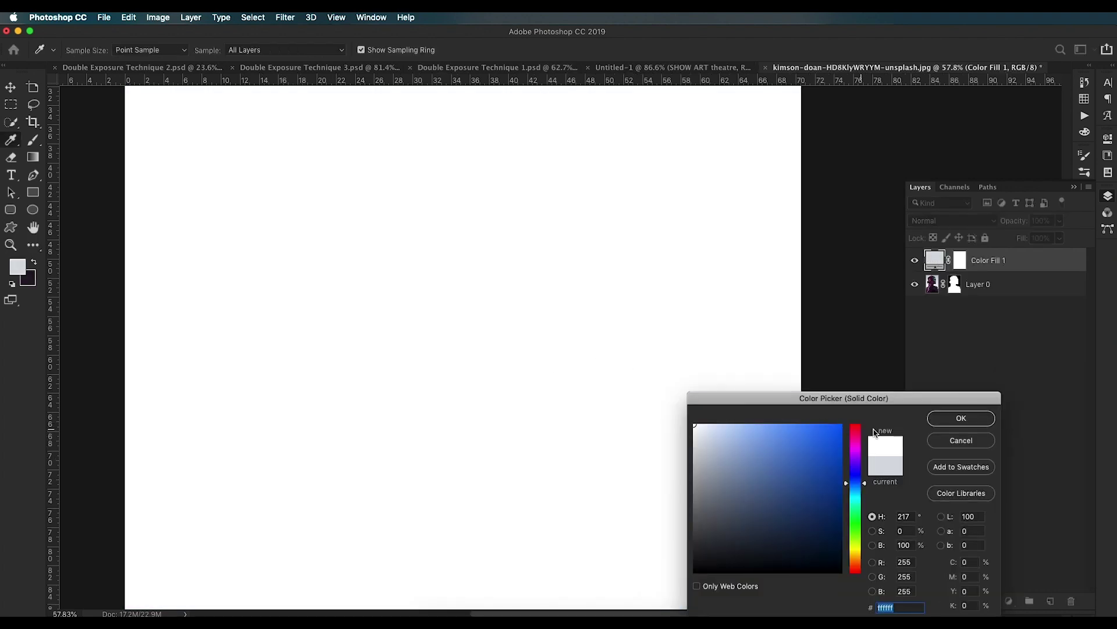
pyautogui.click(936, 419)
pyautogui.moveTo(1025, 263); pyautogui.dragTo(1025, 295)
pyautogui.press('super+0')
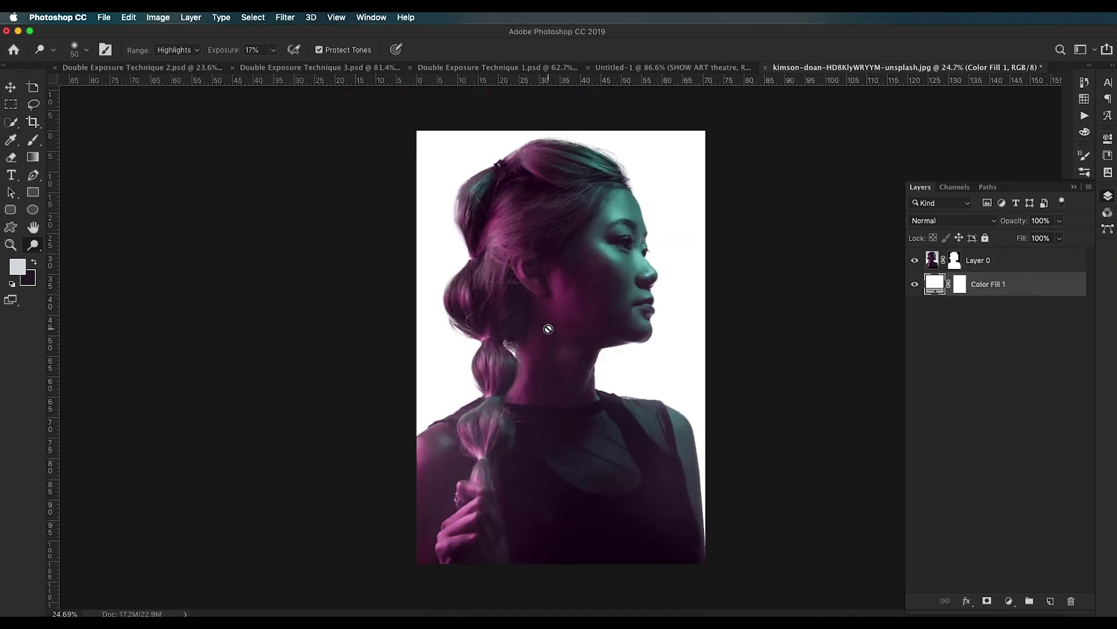
# Step: Crop the canvas to landscape format, cutting it off below the shoulders and extending it equally on both sides
pyautogui.press('c')
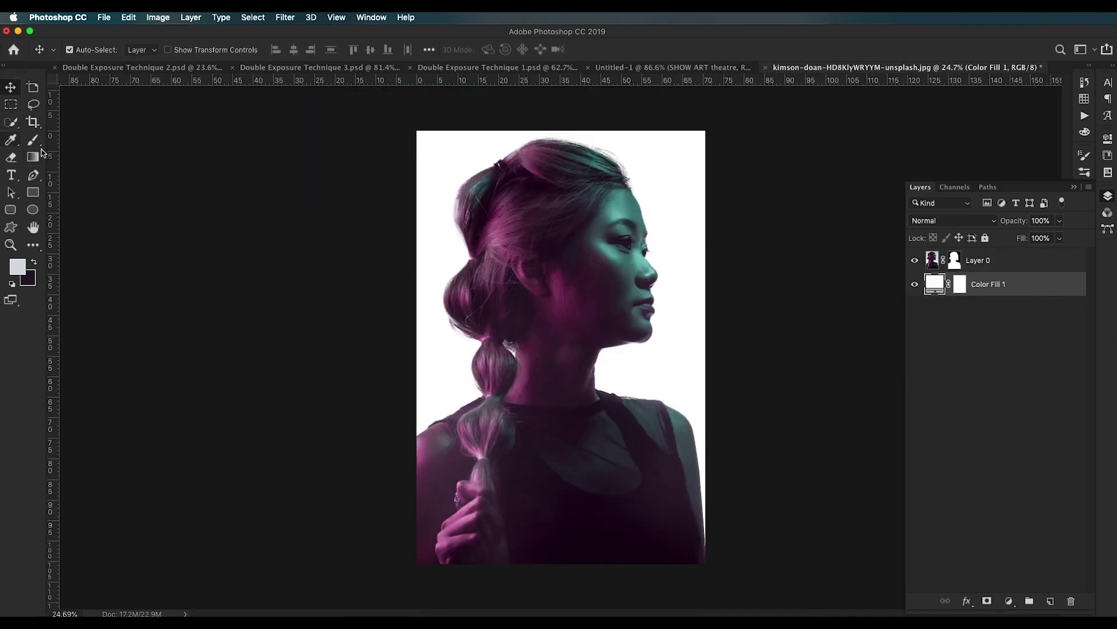
pyautogui.moveTo(567, 568); pyautogui.dragTo(553, 499)
pyautogui.press('super+r')
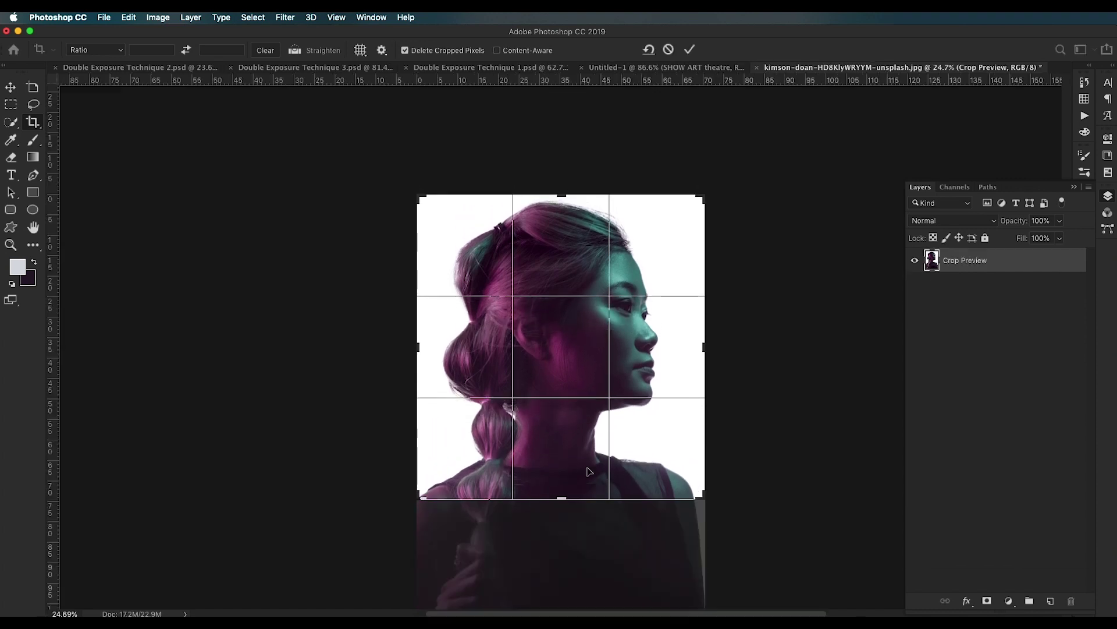
pyautogui.press('super+r')
pyautogui.moveTo(705, 347); pyautogui.dragTo(817, 348)
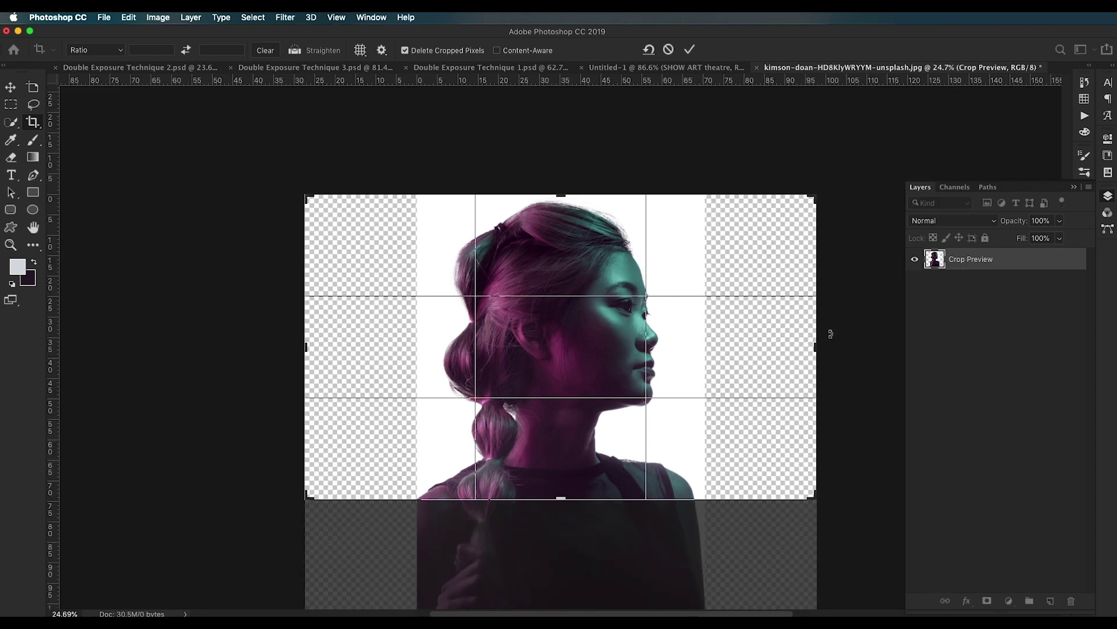
pyautogui.press('Return')
pyautogui.click(11, 88)
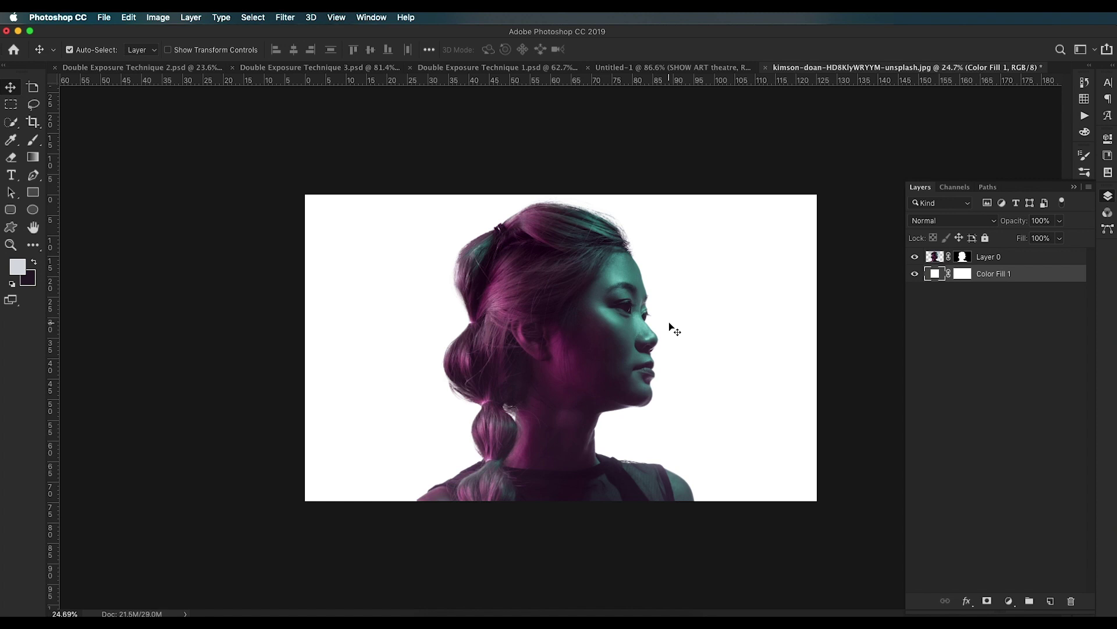
# Step: Place the vehicles-on-road city photo from the Images folder into the document, centred over the woman
pyautogui.click(443, 606)
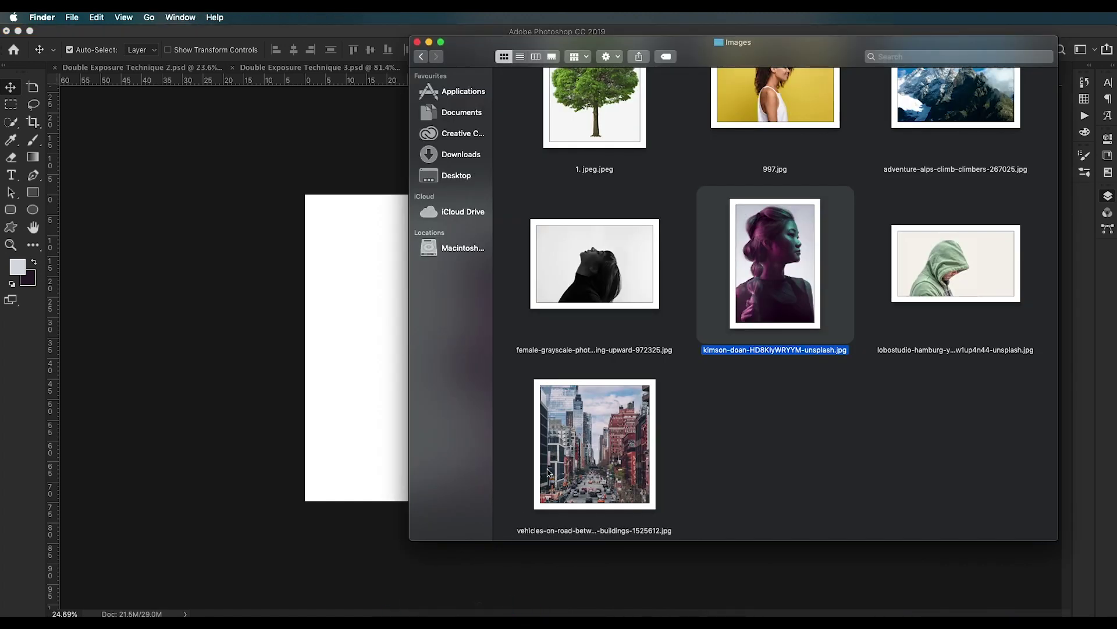
pyautogui.moveTo(593, 417); pyautogui.dragTo(389, 415)
pyautogui.moveTo(552, 353); pyautogui.dragTo(574, 361)
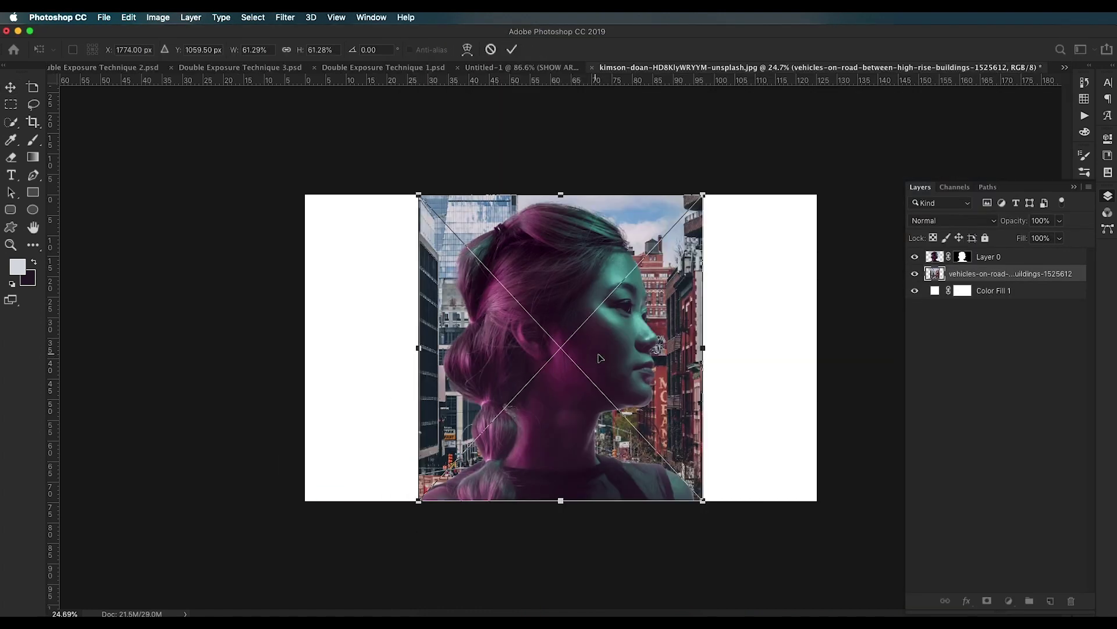
pyautogui.press('Return')
# Step: Move the city layer above the portrait and copy the portrait's layer mask onto it
pyautogui.moveTo(1000, 274); pyautogui.dragTo(995, 250)
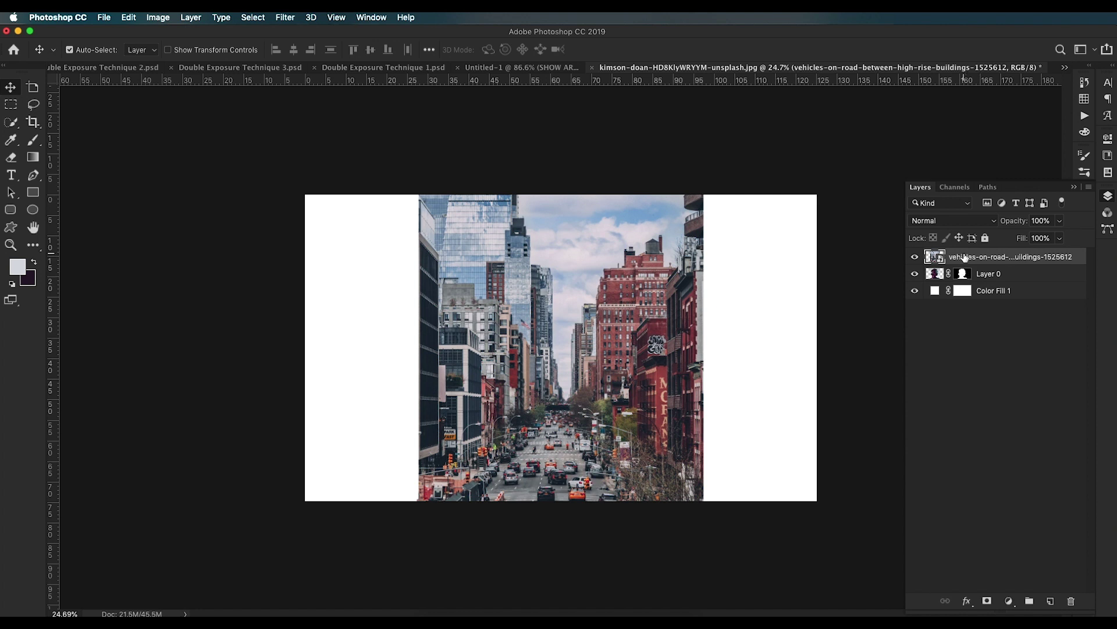
pyautogui.moveTo(965, 276); pyautogui.dragTo(966, 262)
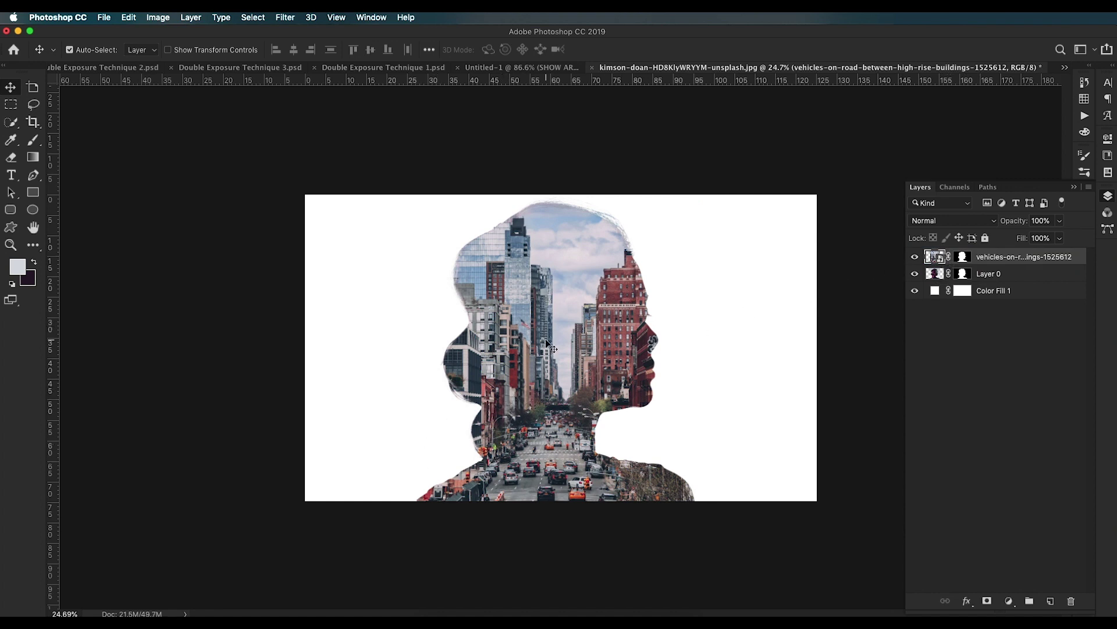
# Step: Duplicate the portrait layer, move the copy above the city layer and set its blend mode to Lighten
pyautogui.click(1062, 278)
pyautogui.moveTo(1063, 282); pyautogui.dragTo(1050, 601)
pyautogui.moveTo(986, 270); pyautogui.dragTo(1022, 237)
pyautogui.click(966, 221)
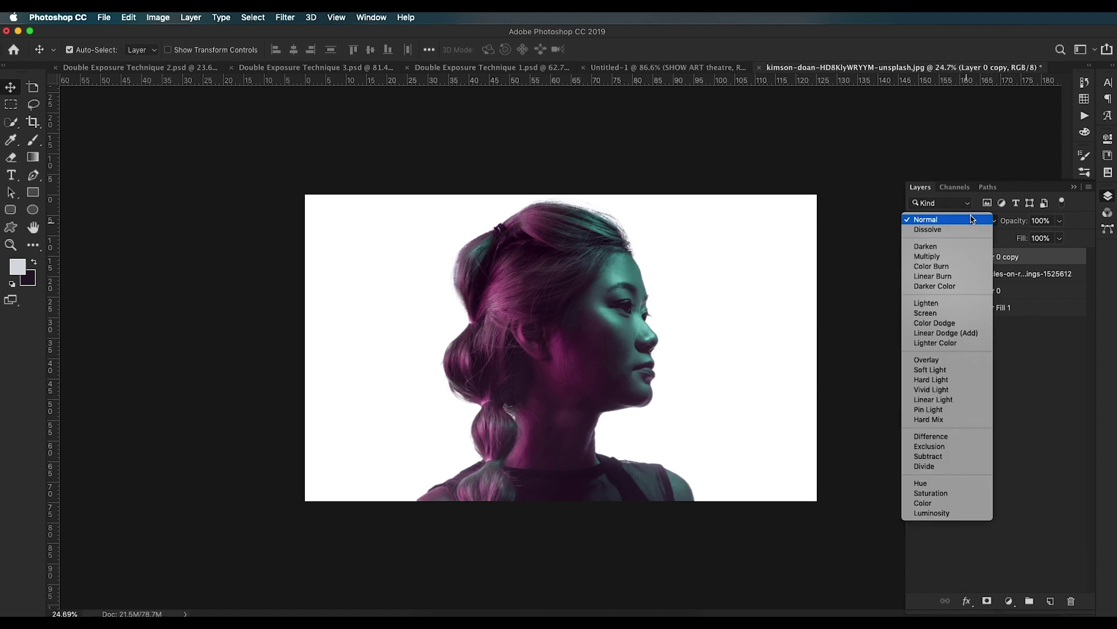
pyautogui.click(963, 304)
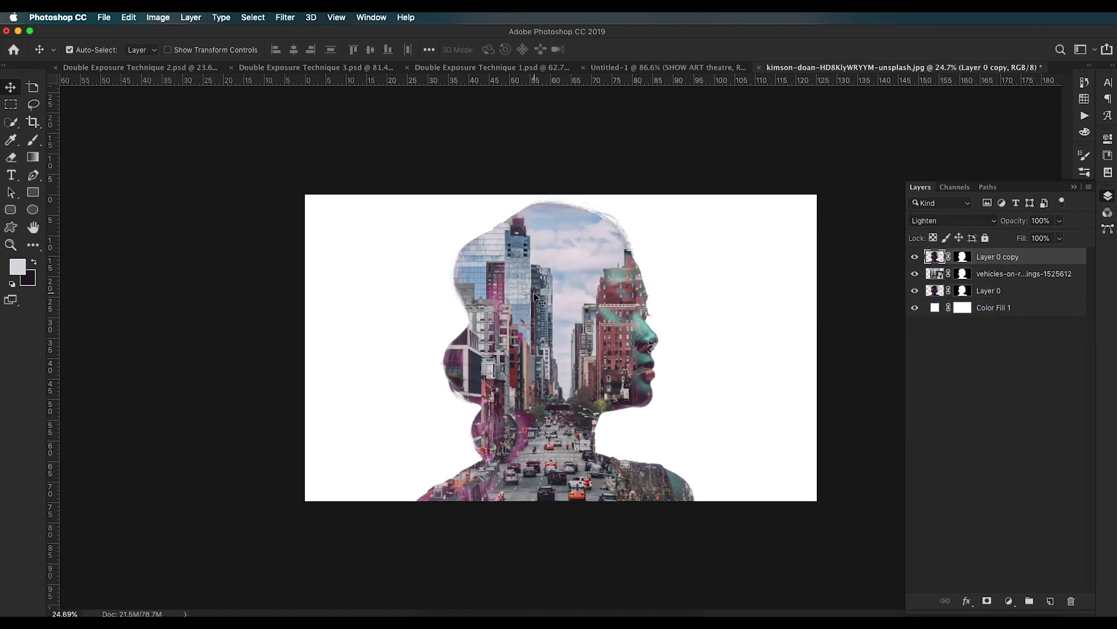
# Step: Paint black on the city layer's mask over the face with a 30% opacity brush to reveal the woman's features
pyautogui.scroll(3, 669, 350)
pyautogui.moveTo(552, 312); pyautogui.dragTo(527, 330)
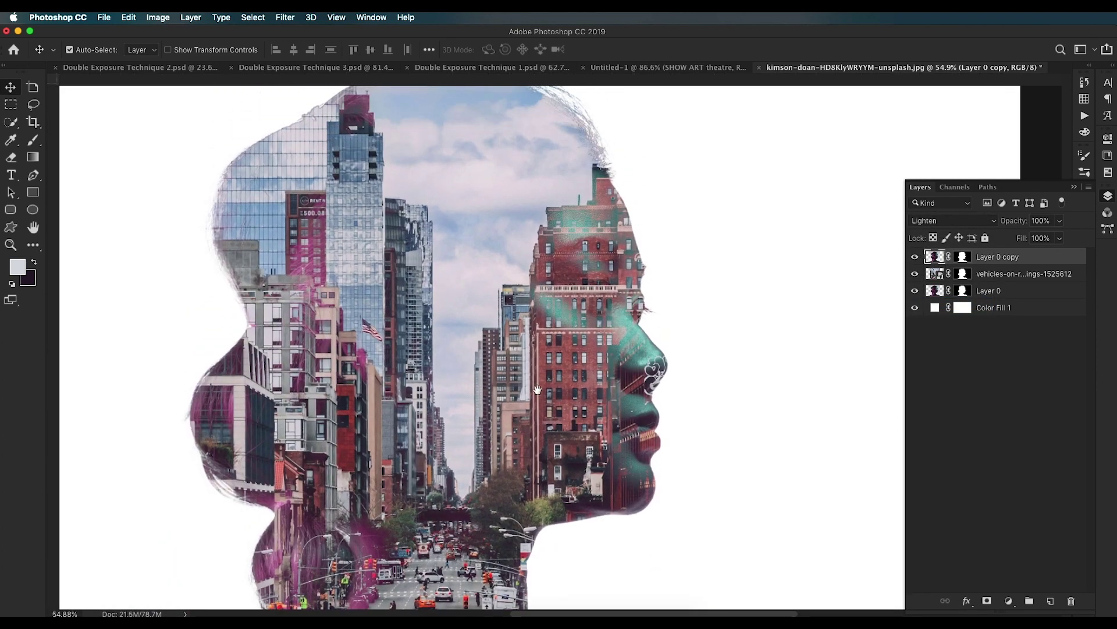
pyautogui.click(964, 274)
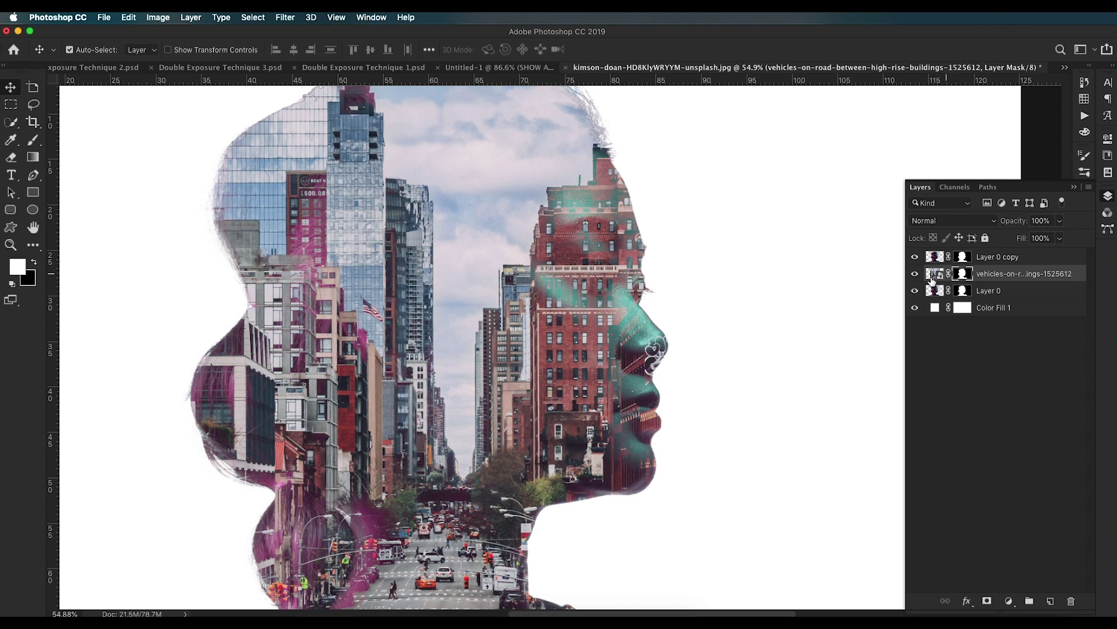
pyautogui.press('b')
pyautogui.press('x')
pyautogui.moveTo(626, 297)
pyautogui.mouseDown()
pyautogui.moveTo(601, 306)
pyautogui.moveTo(584, 254)
pyautogui.mouseUp()
pyautogui.moveTo(584, 254); pyautogui.dragTo(597, 234)
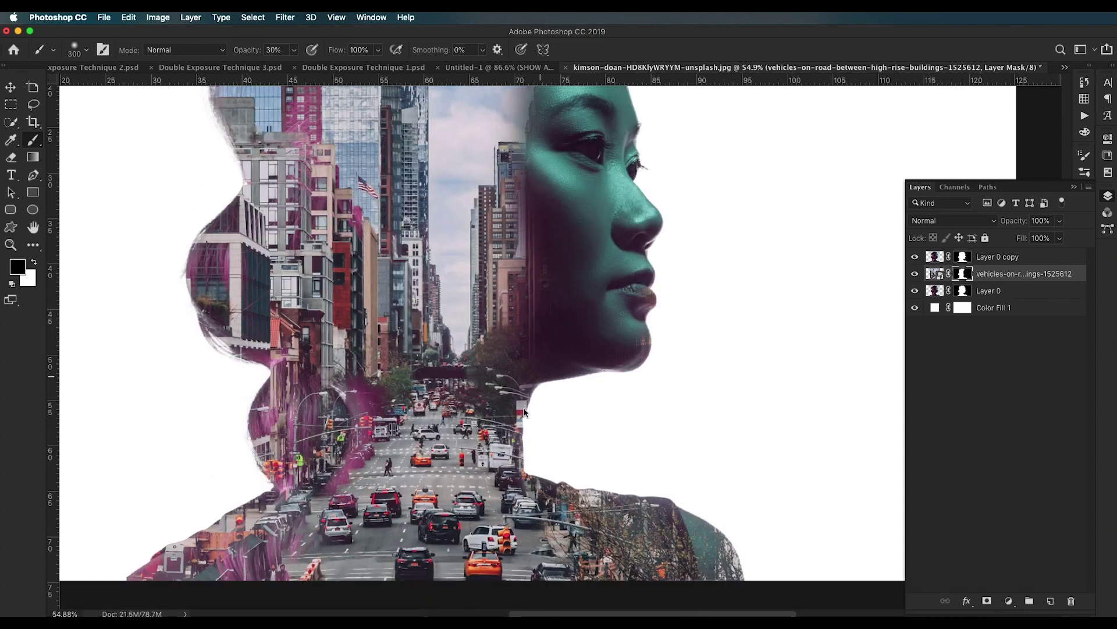
# Step: Continue masking the city off the front of the neck and the front shoulder, raising the brush opacity to 33%
pyautogui.moveTo(520, 435)
pyautogui.mouseDown()
pyautogui.moveTo(511, 421)
pyautogui.moveTo(523, 425)
pyautogui.mouseUp()
pyautogui.moveTo(640, 483)
pyautogui.mouseDown()
pyautogui.moveTo(632, 383)
pyautogui.moveTo(618, 399)
pyautogui.moveTo(763, 441)
pyautogui.mouseUp()
pyautogui.press('0')
pyautogui.press('3')
pyautogui.press('3')
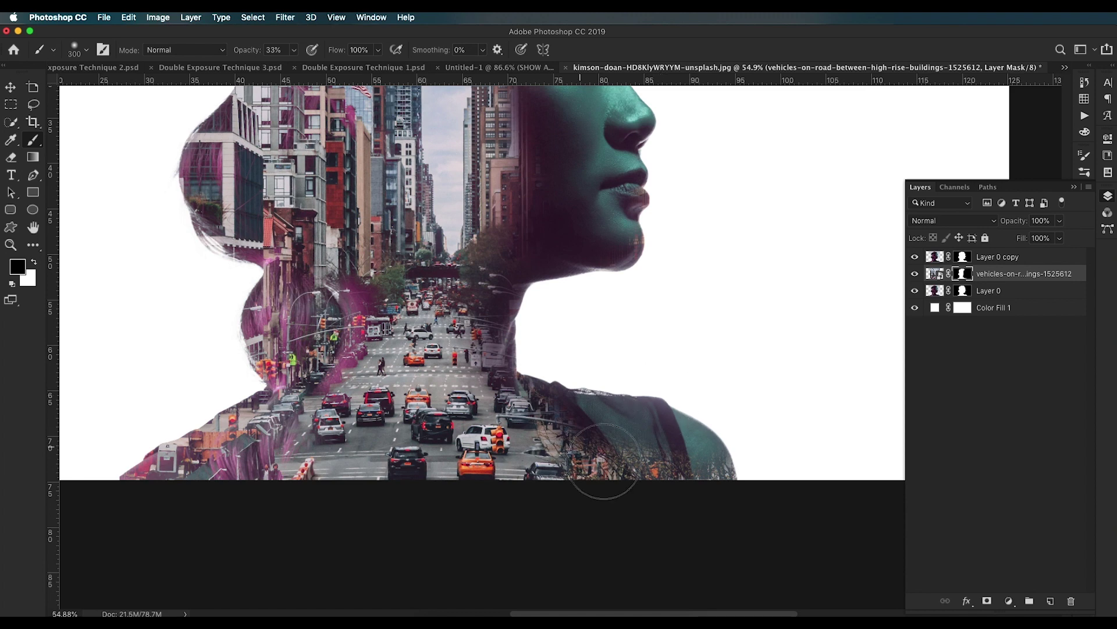
pyautogui.moveTo(604, 461); pyautogui.dragTo(658, 475)
pyautogui.moveTo(548, 415); pyautogui.dragTo(507, 408)
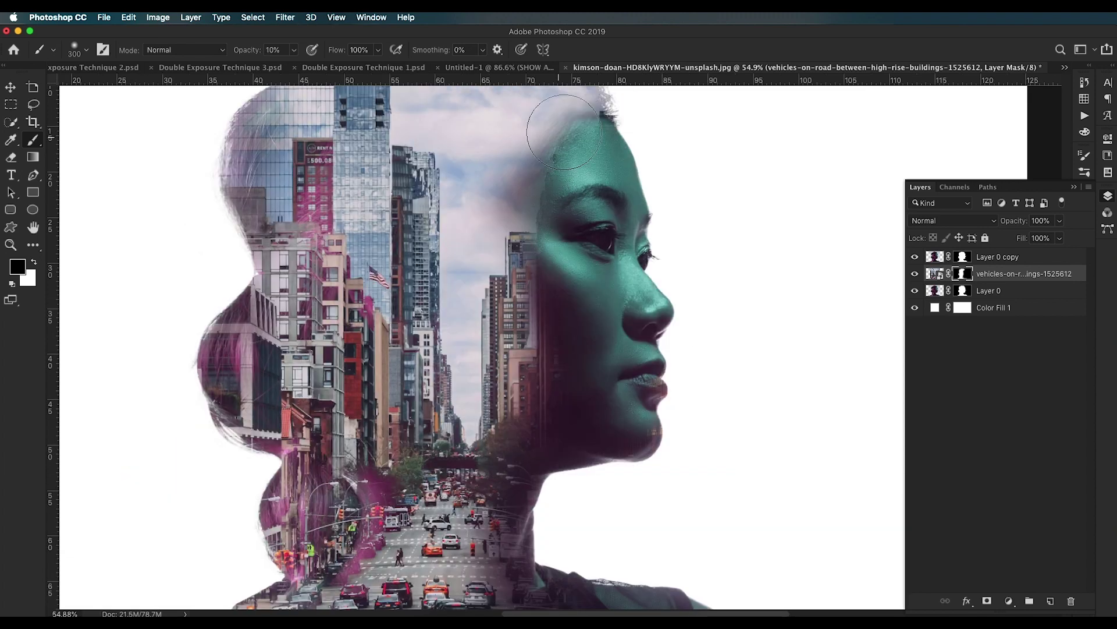
# Step: Softly fade the city photo around the forehead and the side of the face with the brush at 10% opacity
pyautogui.moveTo(570, 133)
pyautogui.mouseDown()
pyautogui.moveTo(550, 119)
pyautogui.moveTo(512, 179)
pyautogui.moveTo(537, 300)
pyautogui.moveTo(523, 306)
pyautogui.moveTo(507, 403)
pyautogui.moveTo(493, 413)
pyautogui.mouseUp()
pyautogui.scroll(-5, 496, 407)
pyautogui.scroll(3, 580, 405)
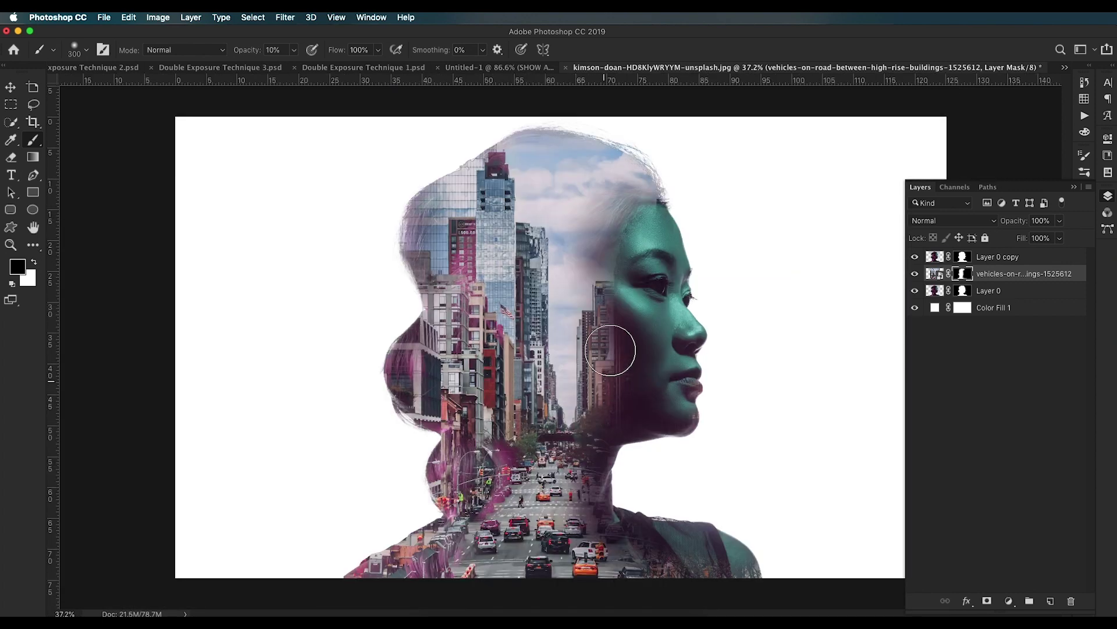
pyautogui.press('v')
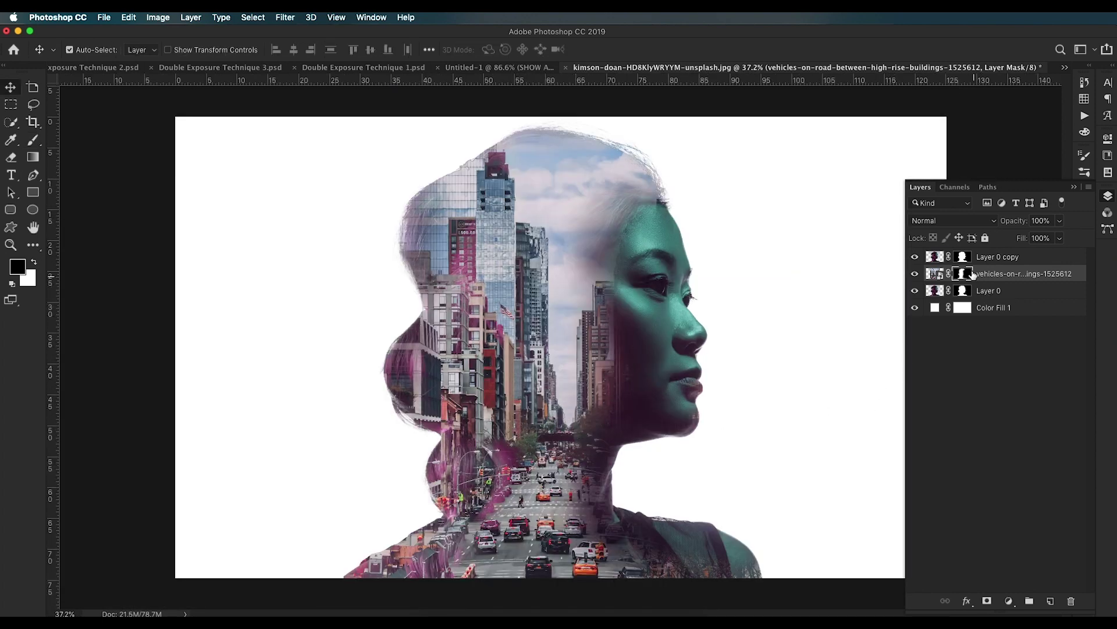
# Step: Transform the city photo without its mask, shifting it slightly toward the back of the woman's head
pyautogui.click(935, 274)
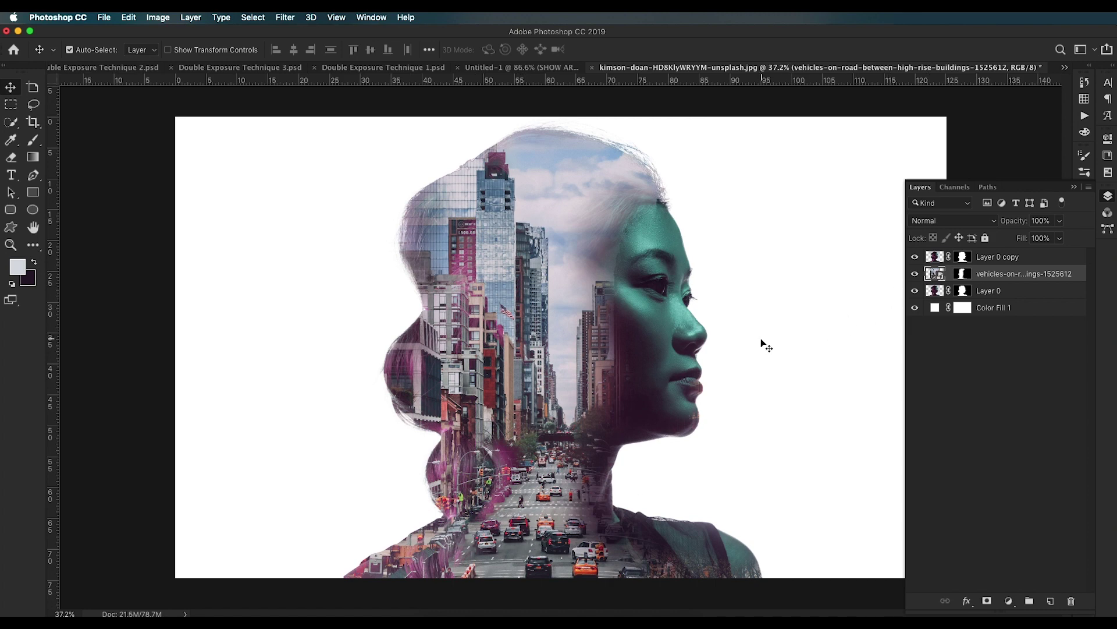
pyautogui.press('super+t')
pyautogui.moveTo(590, 504); pyautogui.dragTo(552, 499)
pyautogui.press('Return')
pyautogui.hotkey('ctrl', '0')
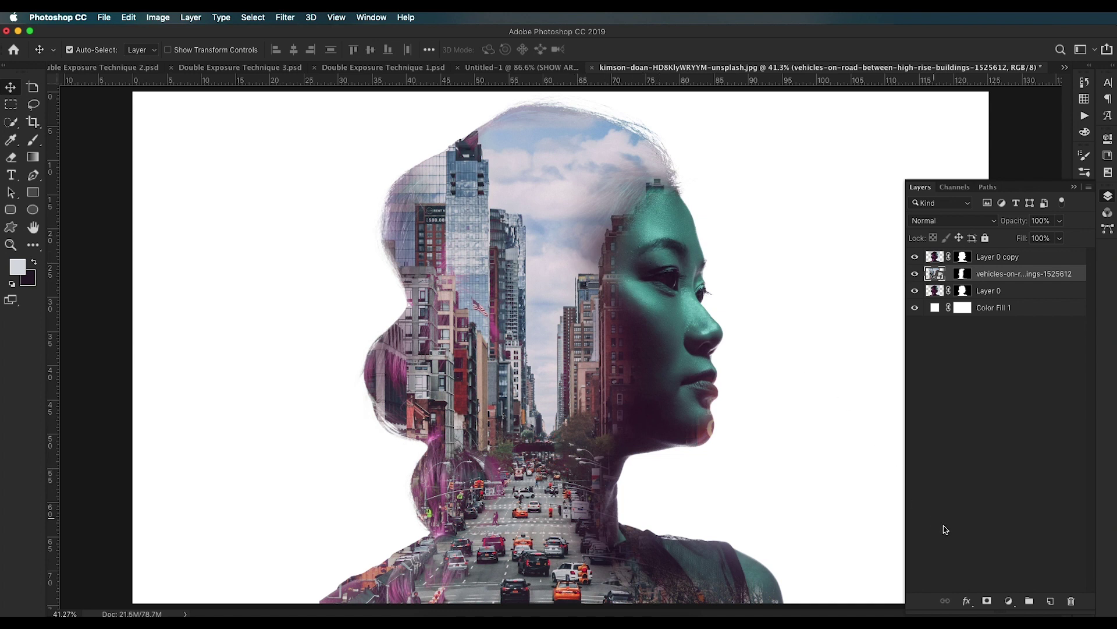
# Step: Add a Levels adjustment layer above the city layer with midtones at 0.83 and the white input level at 242
pyautogui.click(1007, 603)
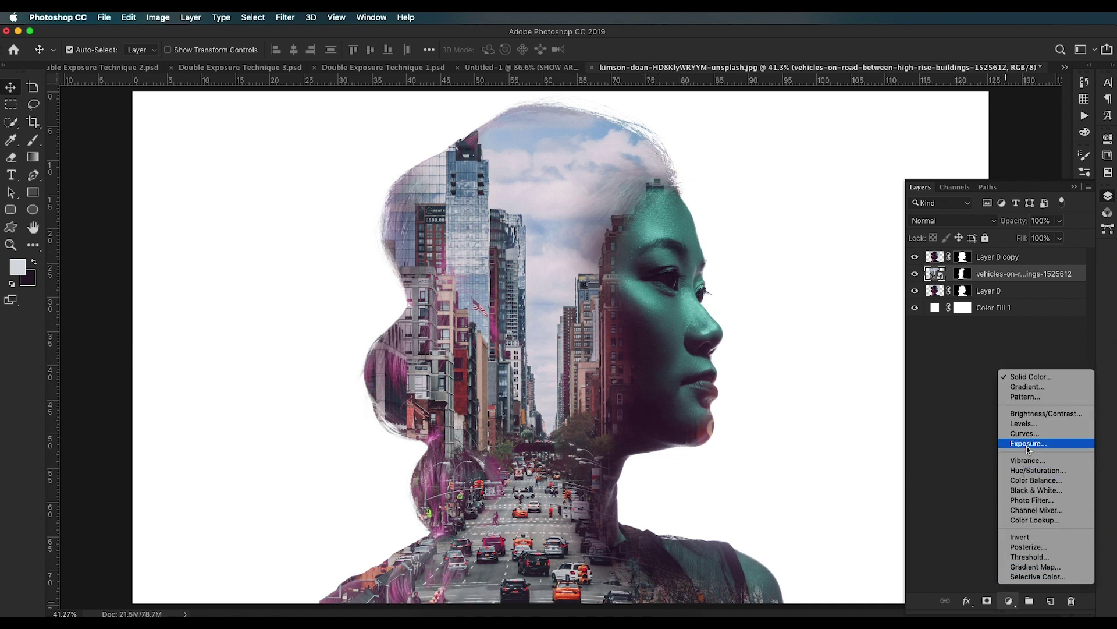
pyautogui.click(1031, 426)
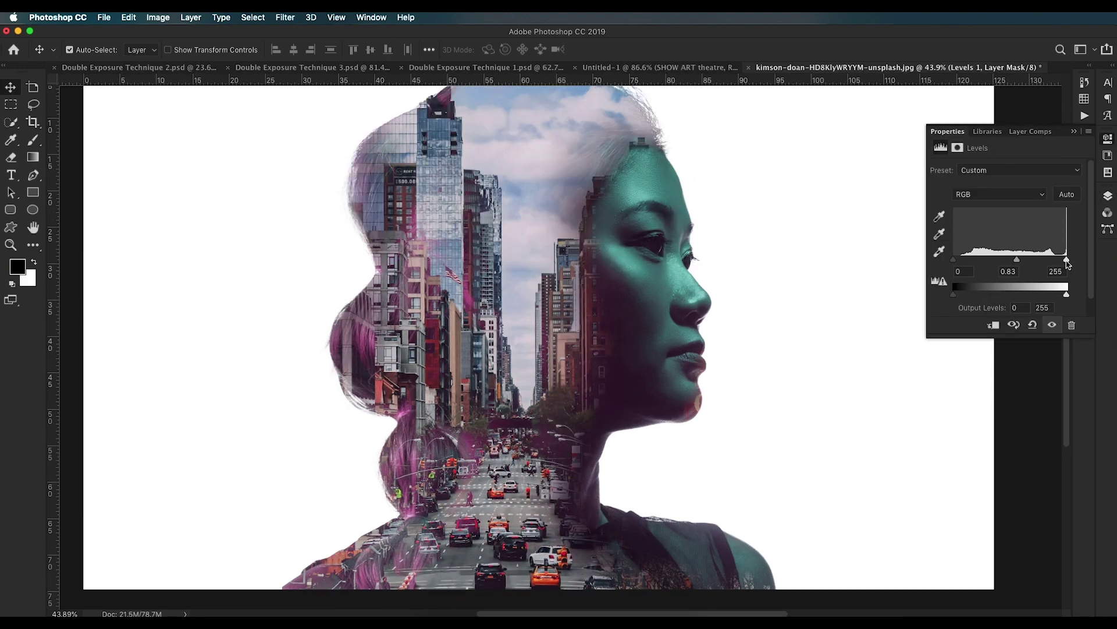
pyautogui.moveTo(1070, 262); pyautogui.dragTo(1063, 263)
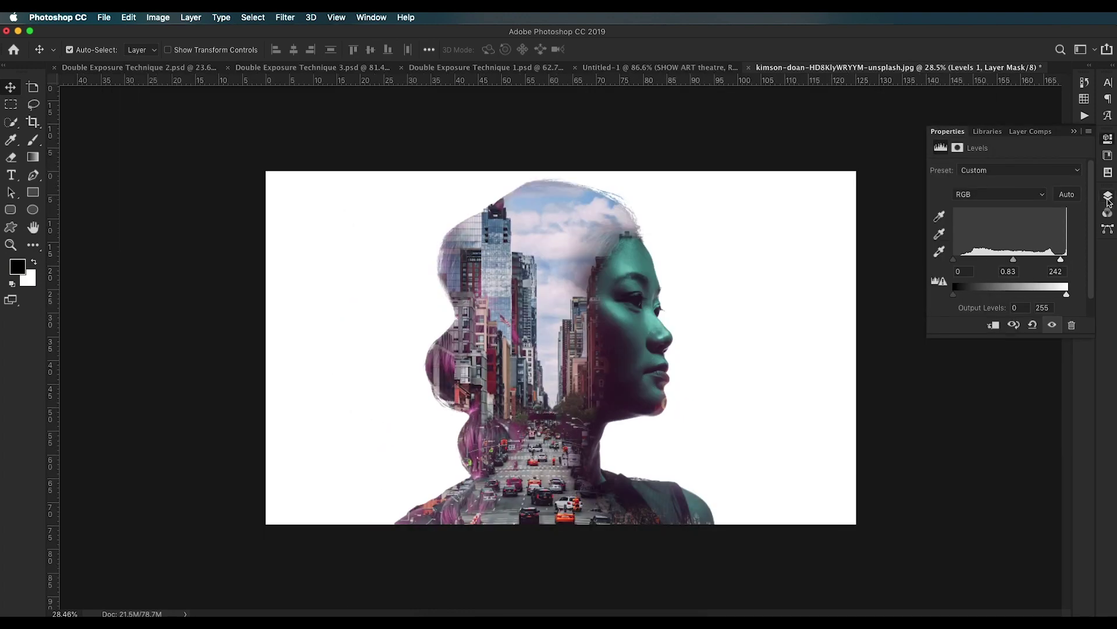
pyautogui.click(1109, 199)
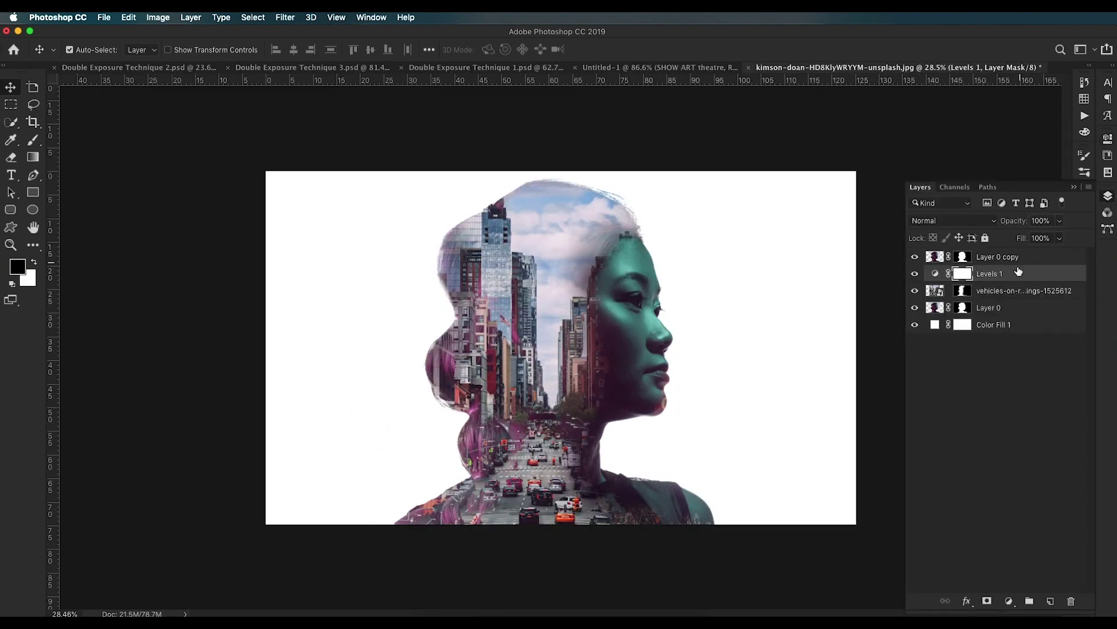
# Step: Add a Brightness/Contrast adjustment layer above the Levels layer and increase the contrast
pyautogui.click(1010, 602)
pyautogui.click(1015, 414)
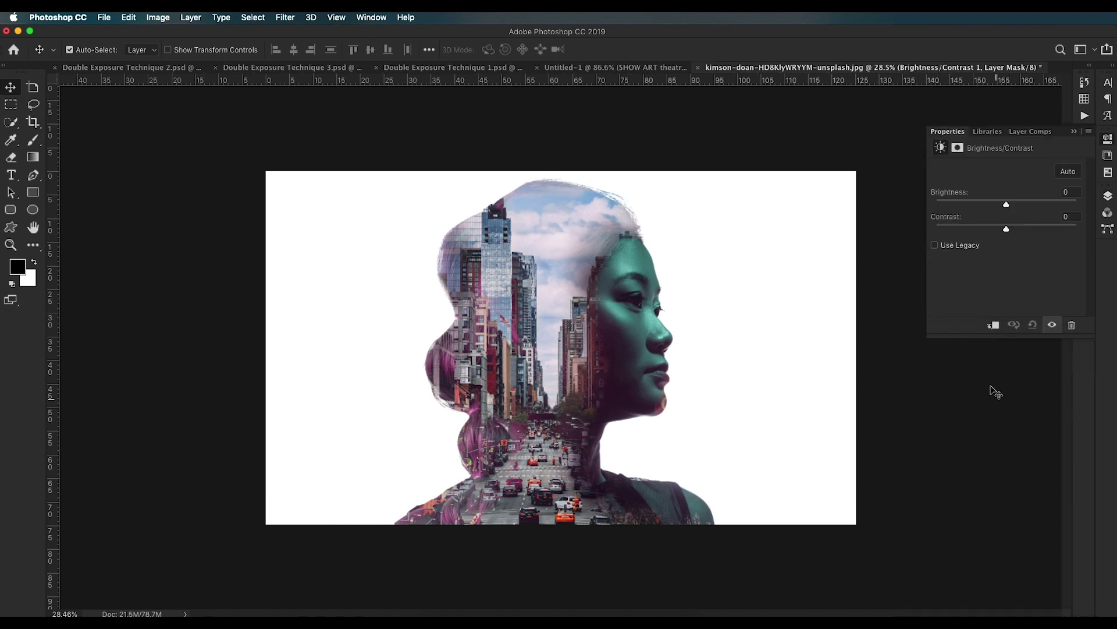
pyautogui.click(968, 246)
pyautogui.moveTo(1017, 233)
pyautogui.mouseDown()
pyautogui.moveTo(1002, 208)
pyautogui.moveTo(1009, 214)
pyautogui.mouseUp()
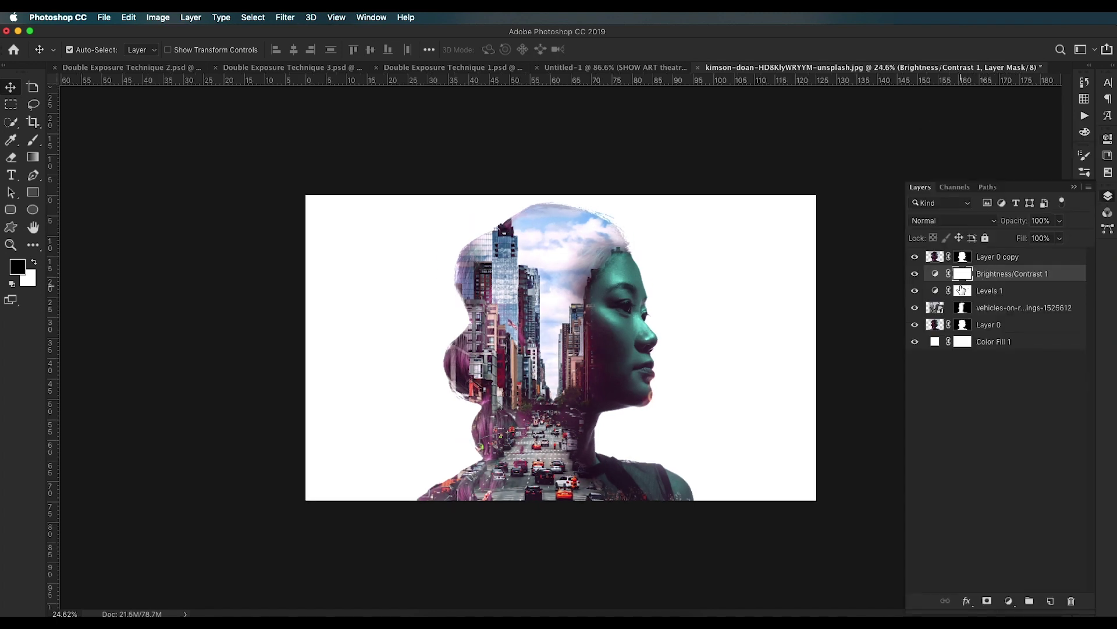
# Step: Clip the Levels and Brightness/Contrast adjustments to the city layer so they affect only that photo
pyautogui.moveTo(962, 289); pyautogui.dragTo(936, 294)
pyautogui.keyDown('alt'); pyautogui.click(936, 298); pyautogui.keyUp('alt')
pyautogui.keyDown('alt'); pyautogui.click(937, 281); pyautogui.keyUp('alt')
pyautogui.scroll(2, 583, 344)
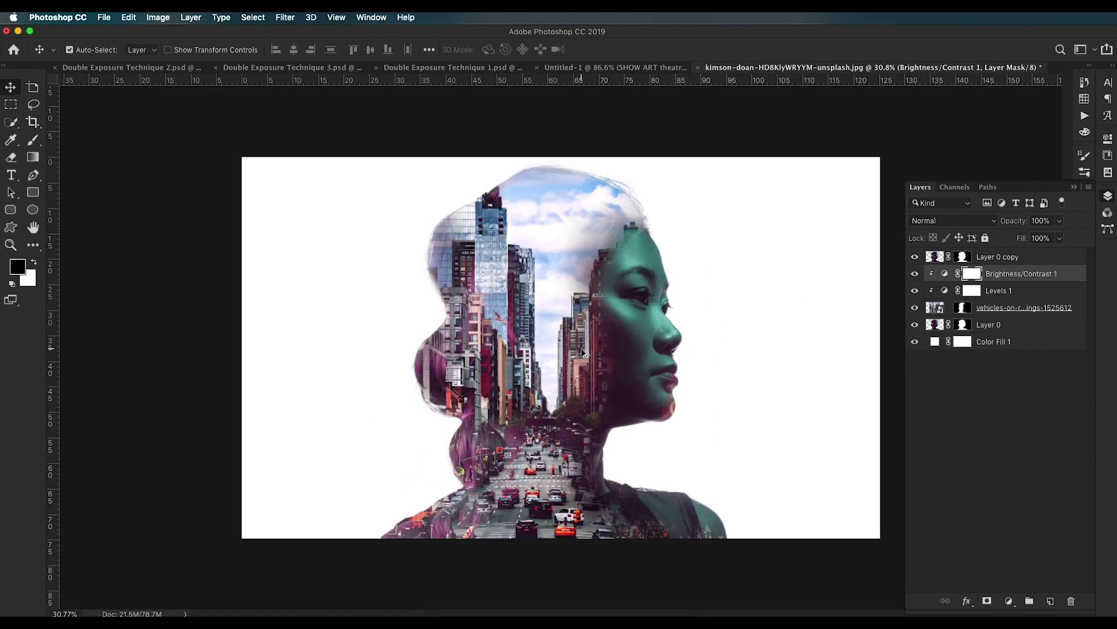
pyautogui.scroll(-3, 626, 337)
pyautogui.scroll(3, 632, 323)
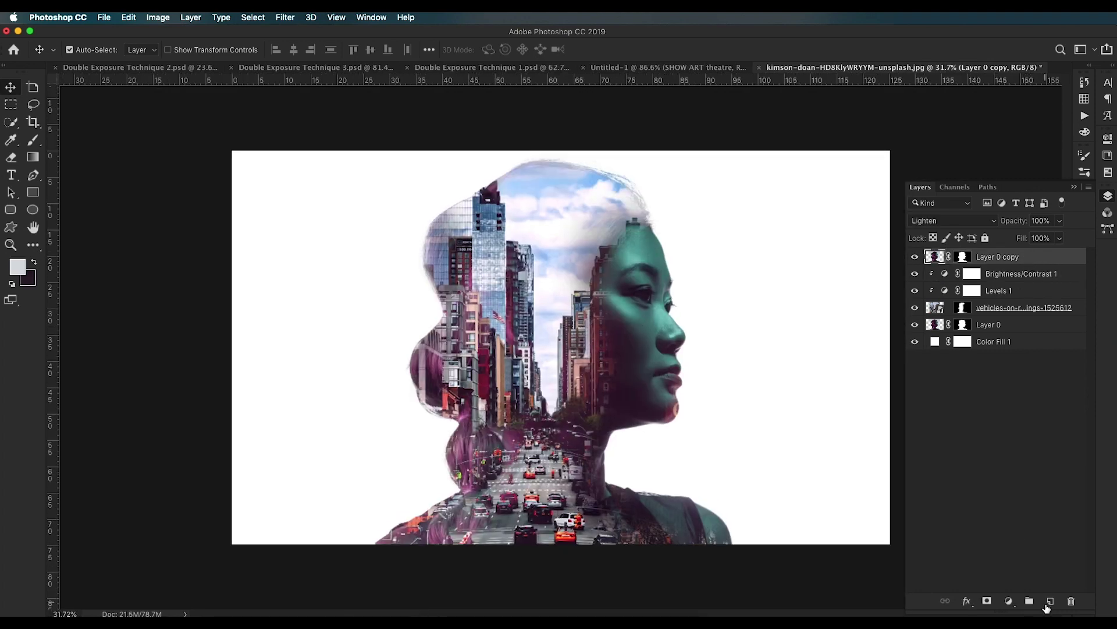
# Step: Add a Levels adjustment layer above the portrait copy with midtones at 0.86 and the white input level at 233
pyautogui.click(1009, 601)
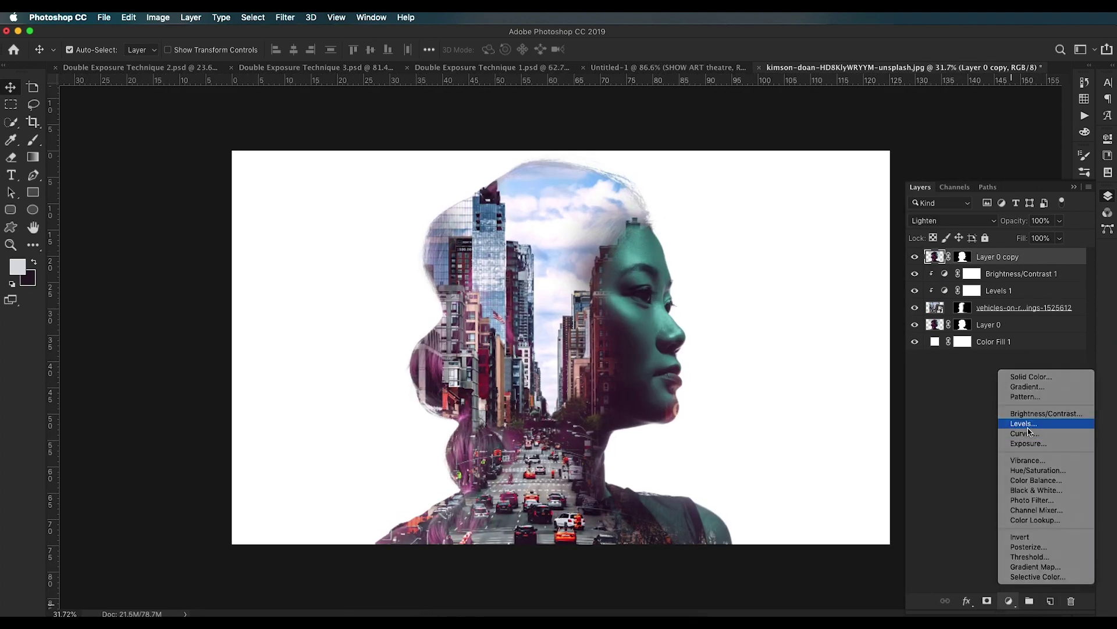
pyautogui.click(1016, 428)
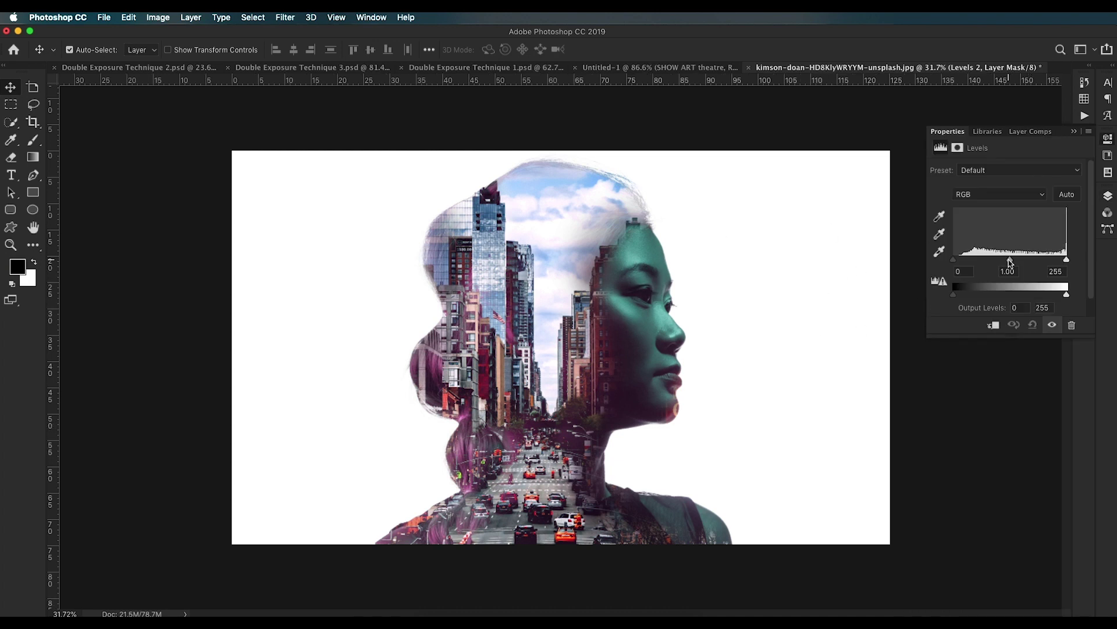
pyautogui.moveTo(1012, 263); pyautogui.dragTo(1057, 263)
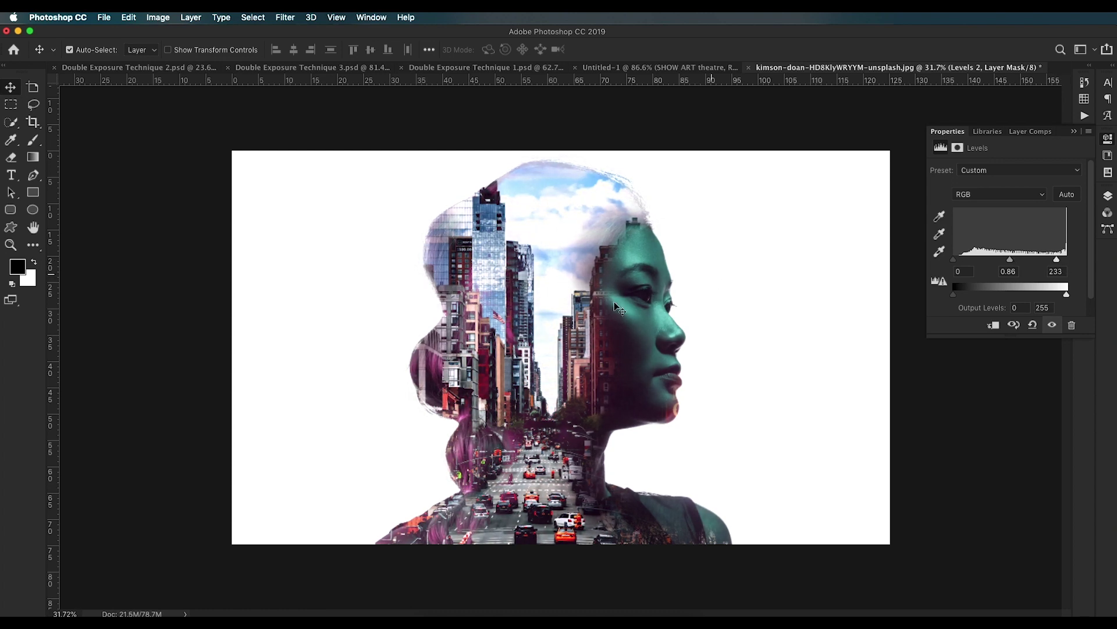
pyautogui.scroll(2, 617, 306)
pyautogui.click(1107, 197)
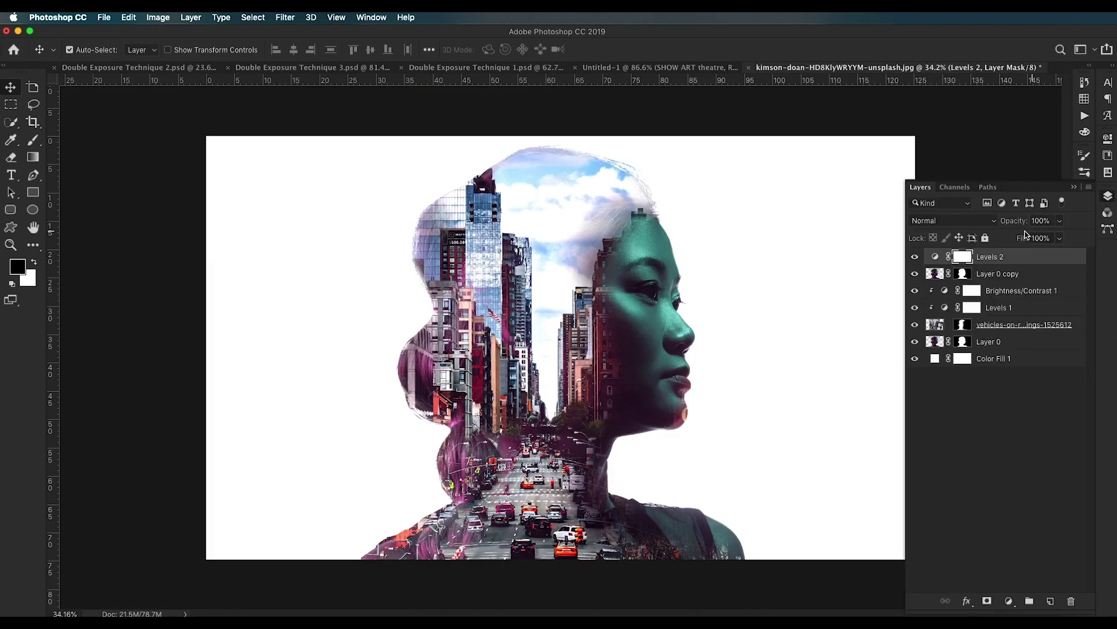
# Step: Add a Black & White adjustment layer at the top of the stack using the High Contrast Blue Filter preset
pyautogui.click(1020, 601)
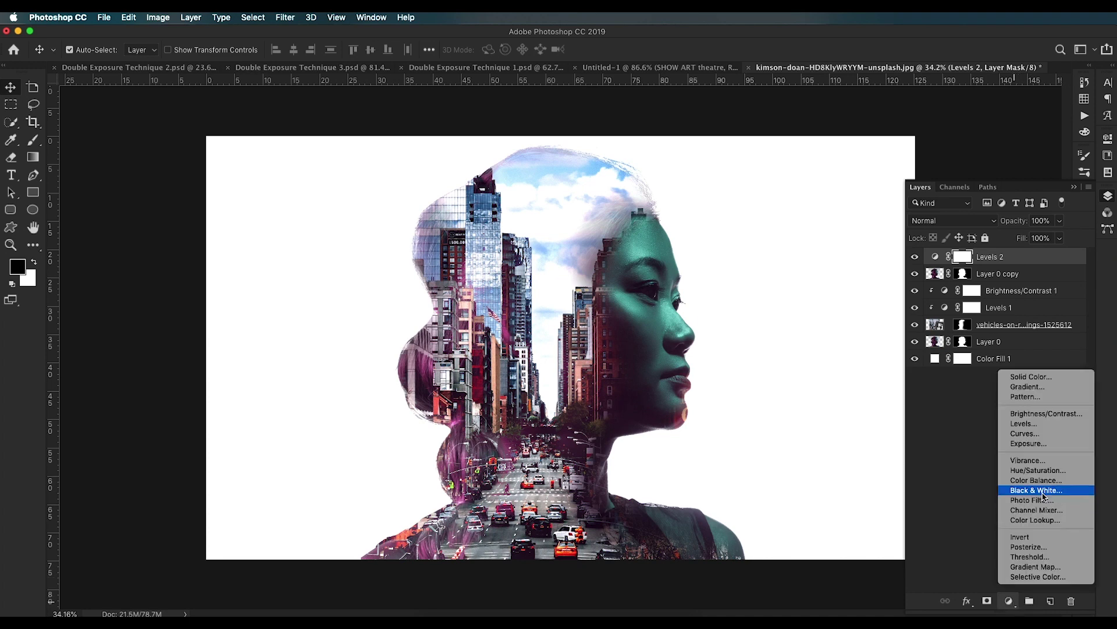
pyautogui.click(1024, 490)
pyautogui.click(1007, 172)
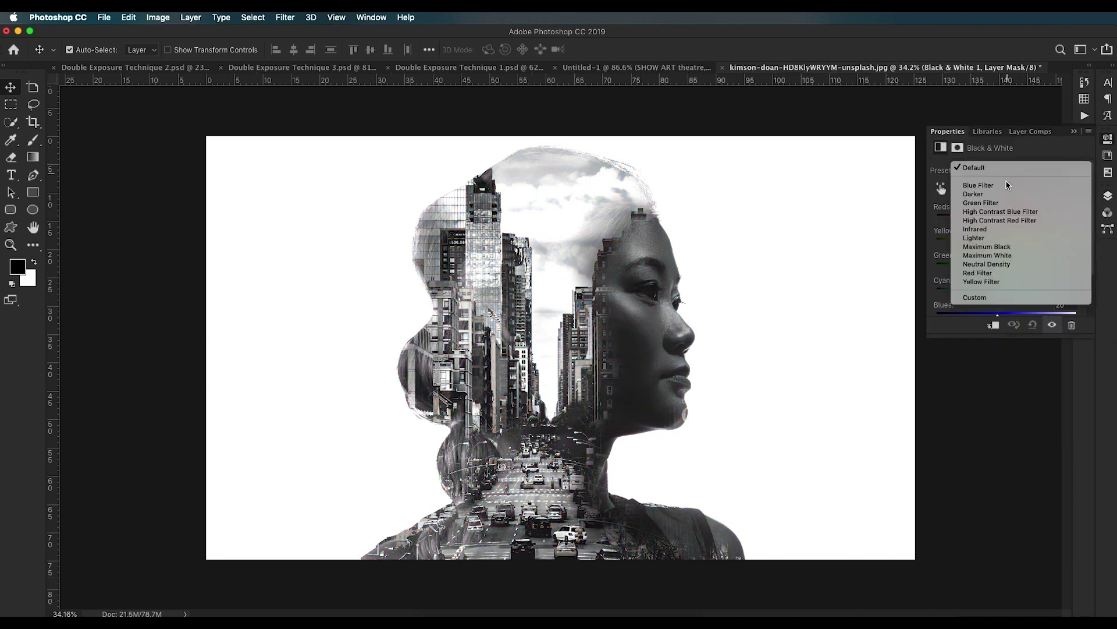
pyautogui.click(1001, 237)
pyautogui.click(1007, 169)
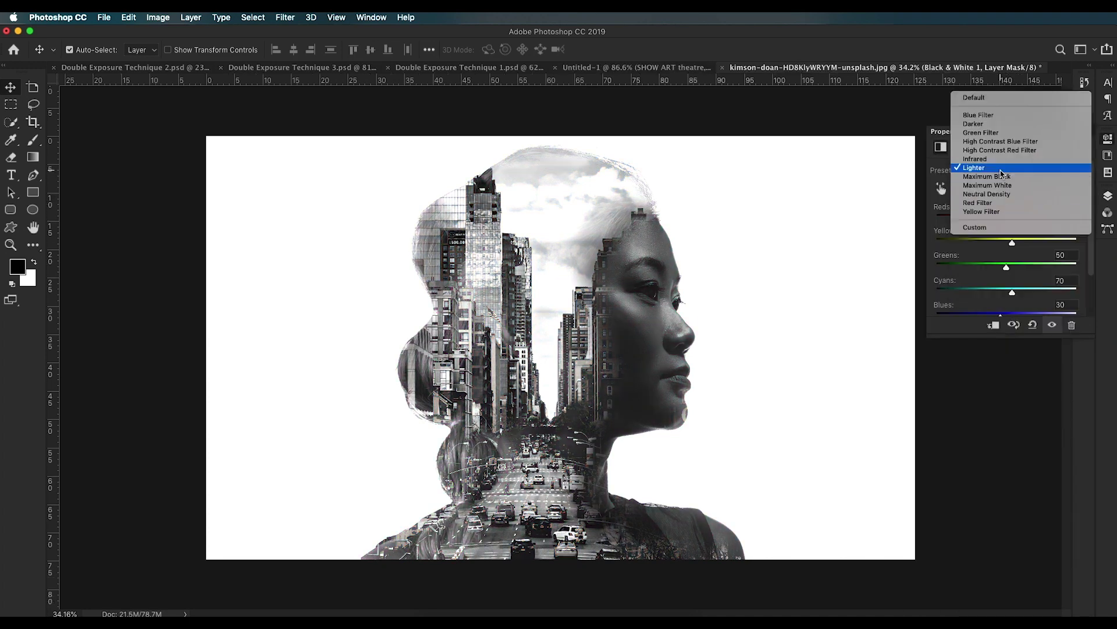
pyautogui.click(1002, 142)
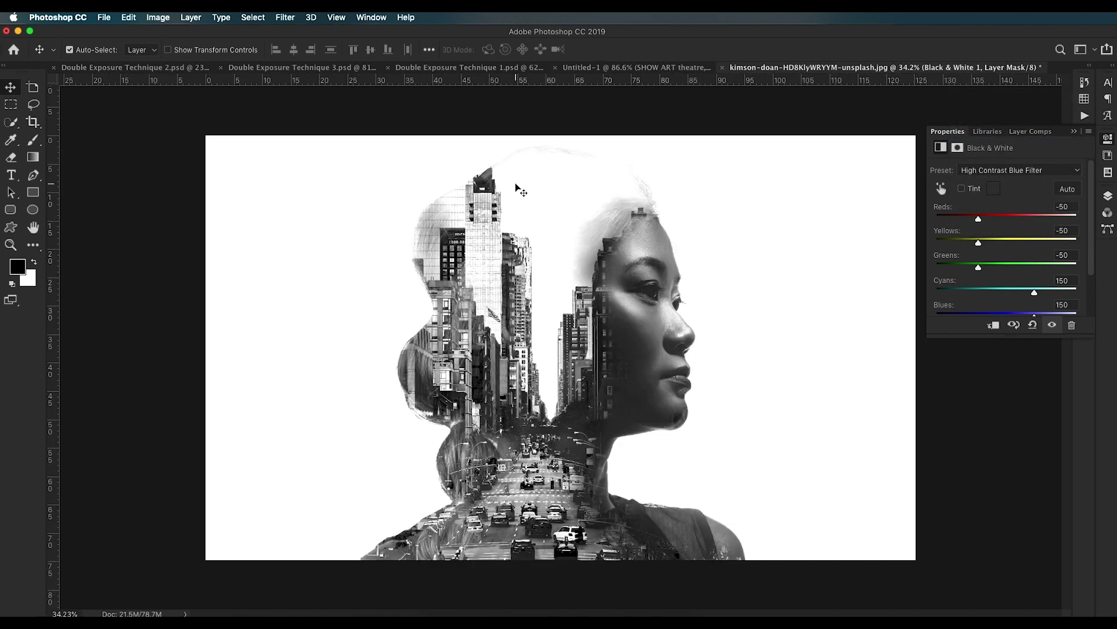
pyautogui.click(1105, 199)
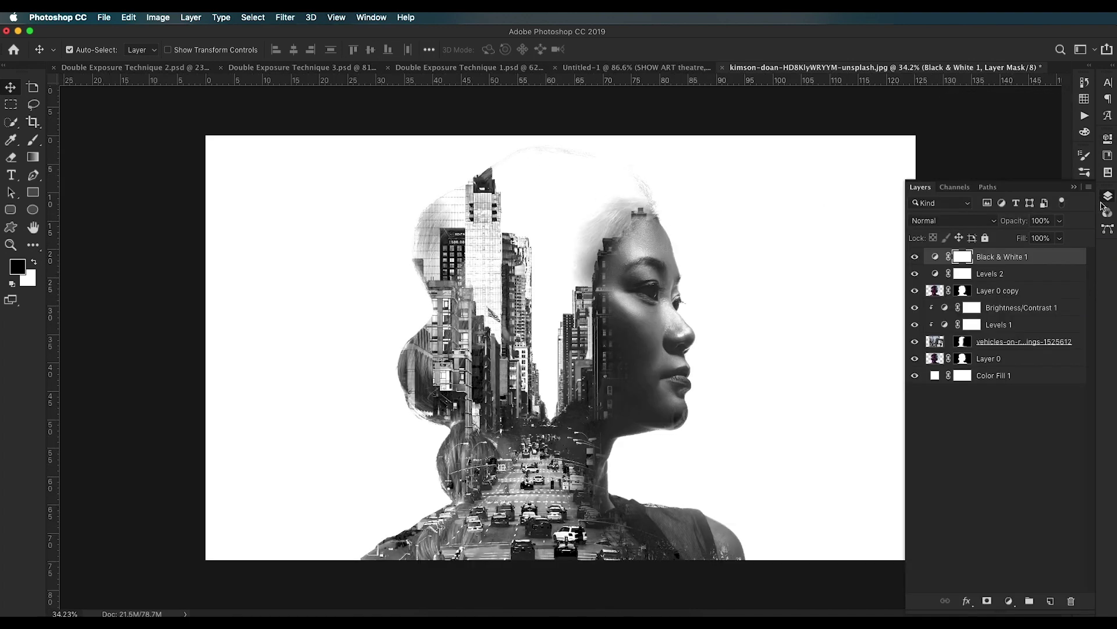
# Step: Lower the Black & White adjustment layer's fill to 28%
pyautogui.click(1059, 238)
pyautogui.moveTo(1062, 251); pyautogui.dragTo(1022, 256)
pyautogui.scroll(2, 565, 284)
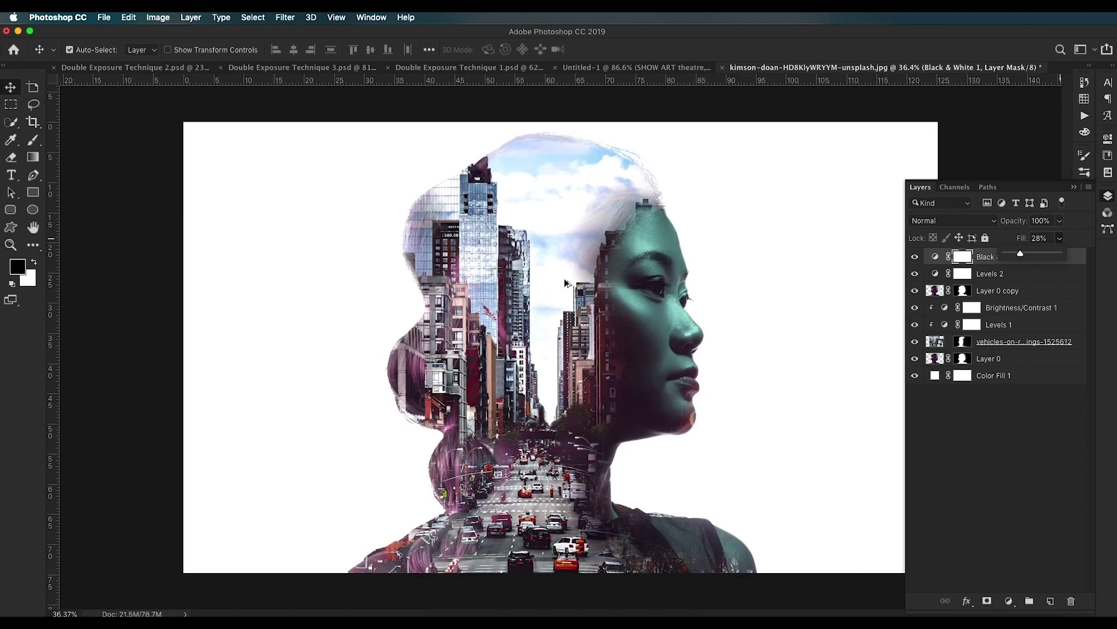
pyautogui.scroll(4, 587, 299)
pyautogui.scroll(-5, 626, 300)
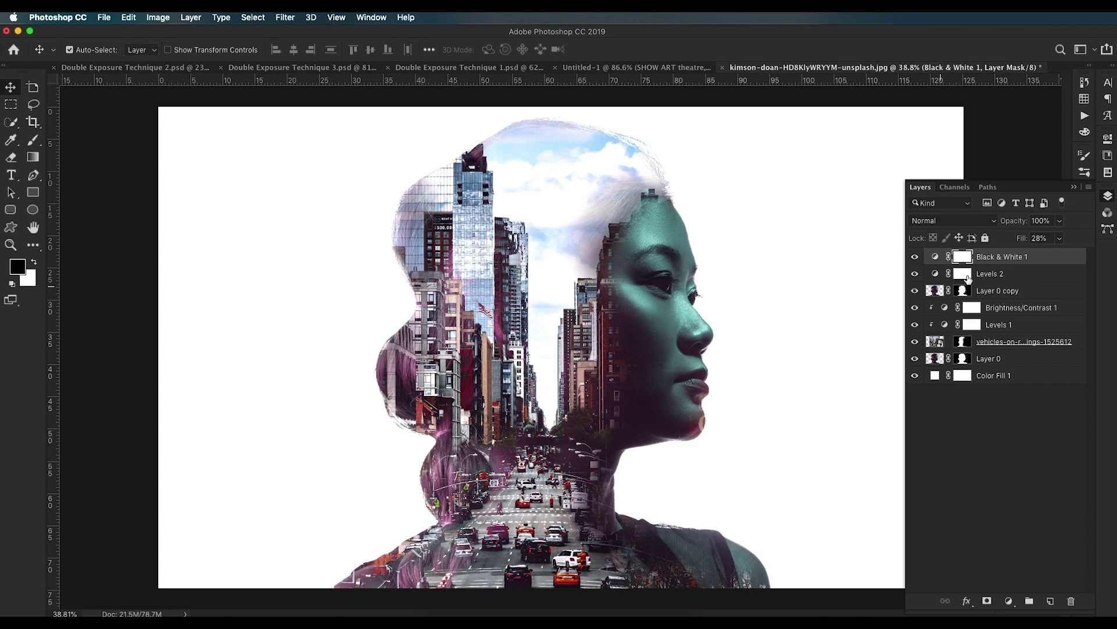
pyautogui.scroll(-3, 713, 428)
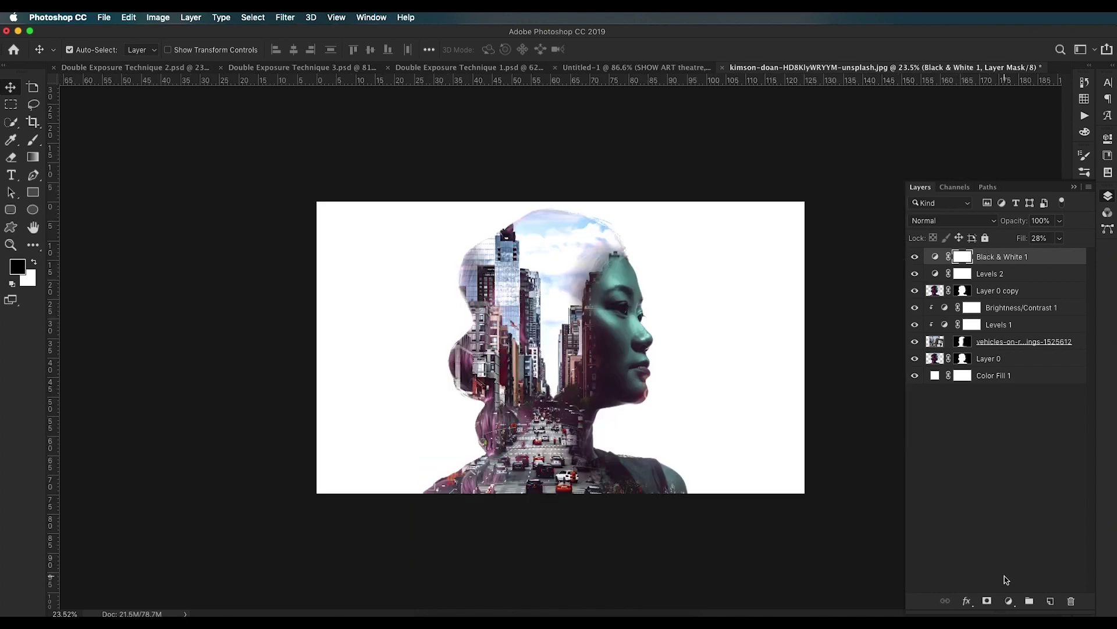
# Step: Add a deep blue Solid Color fill layer above all other layers
pyautogui.click(1009, 601)
pyautogui.click(1017, 374)
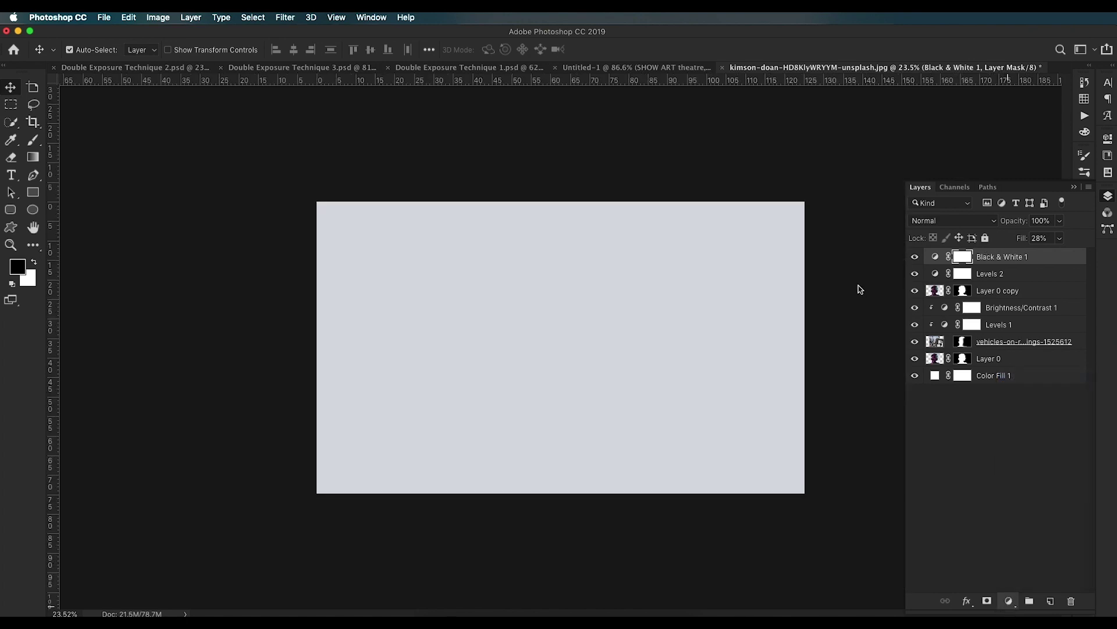
pyautogui.click(838, 473)
pyautogui.click(971, 410)
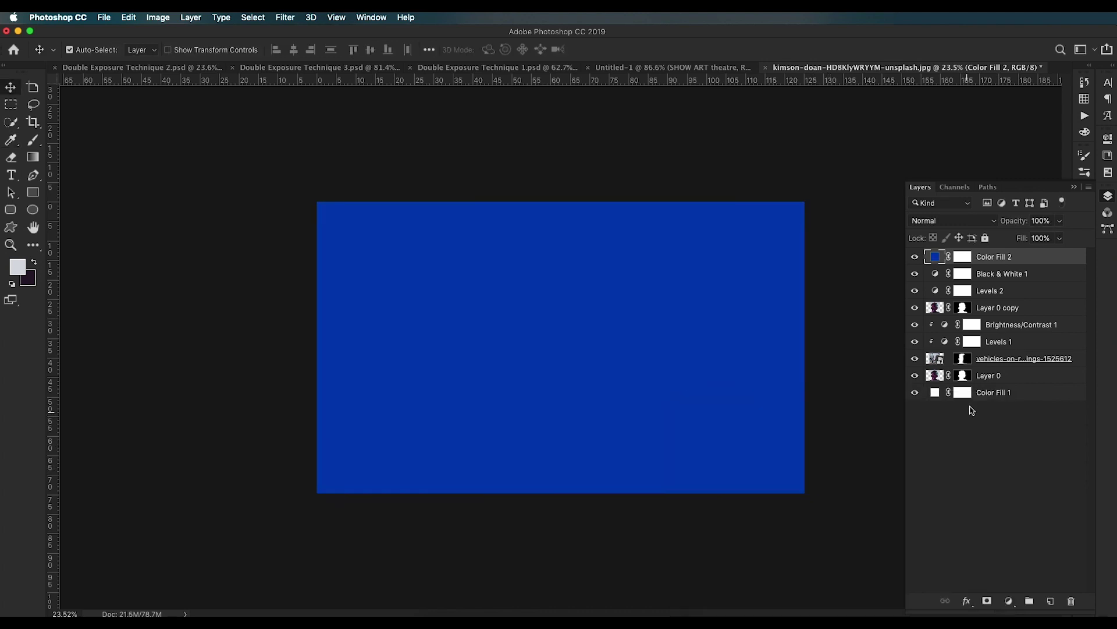
# Step: Set the blue fill layer's blend mode to Multiply and its fill to 13% to tint the composition
pyautogui.click(972, 221)
pyautogui.click(978, 252)
pyautogui.click(1059, 238)
pyautogui.moveTo(1062, 253); pyautogui.dragTo(1013, 258)
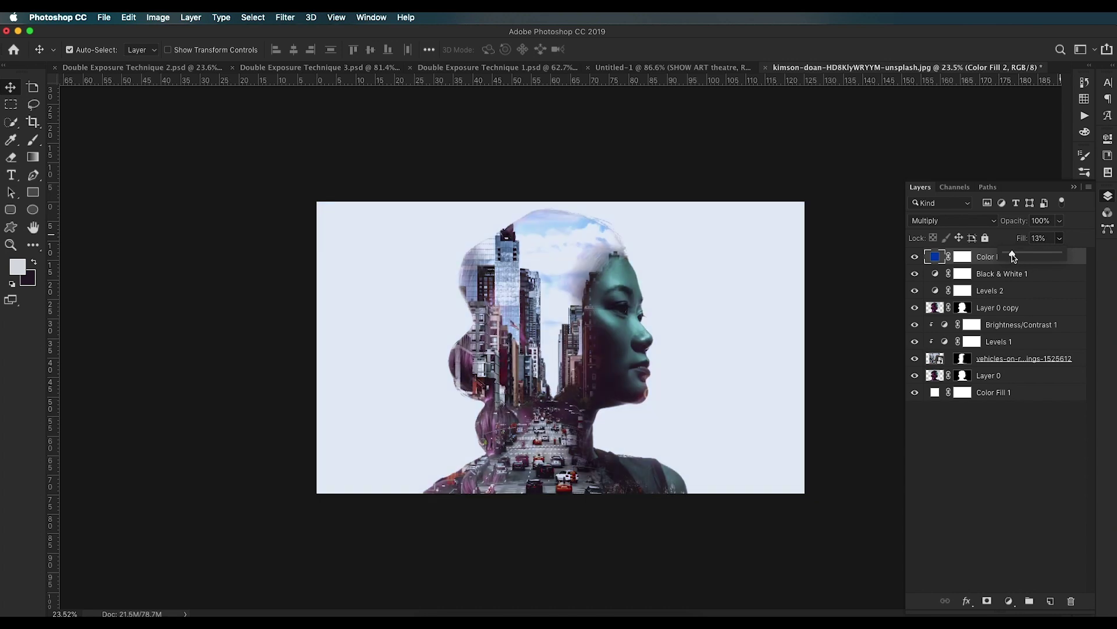
pyautogui.scroll(5, 553, 329)
pyautogui.scroll(-10, 633, 331)
pyautogui.scroll(5, 632, 332)
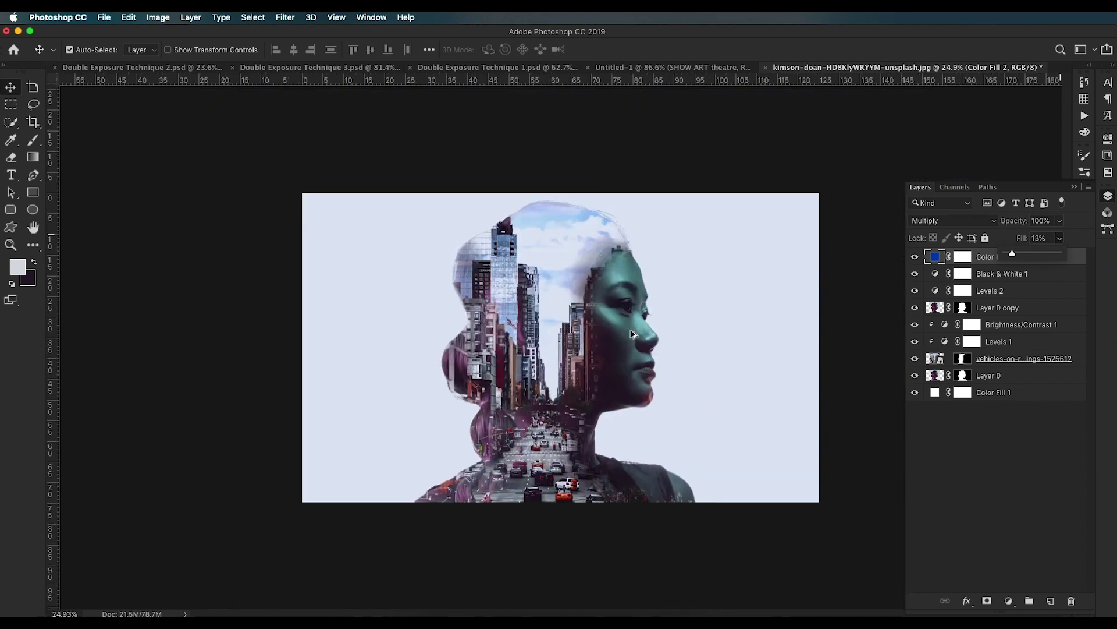
pyautogui.scroll(2, 633, 334)
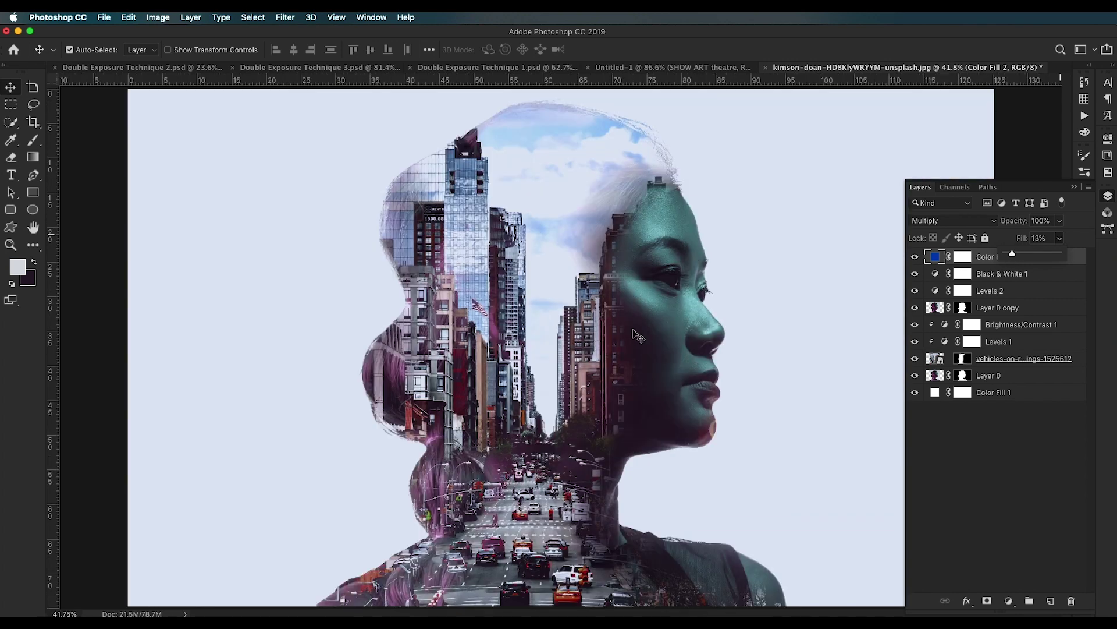
pyautogui.scroll(-2, 638, 334)
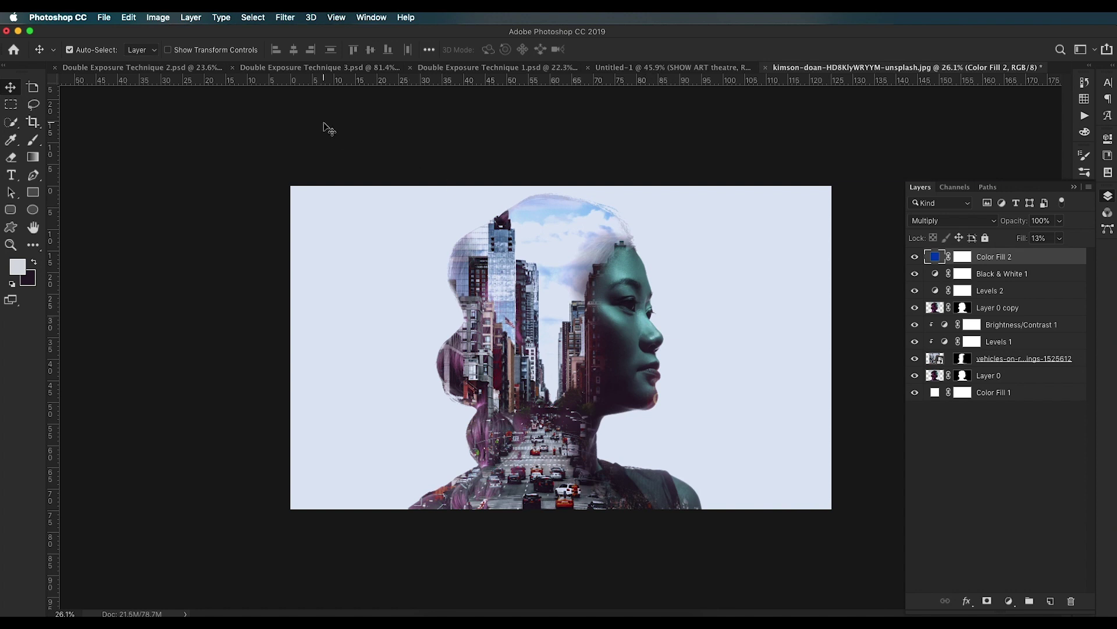
# Step: Switch to Double Exposure Technique 2.psd and examine the hooded man and mountain composite up close
pyautogui.click(186, 69)
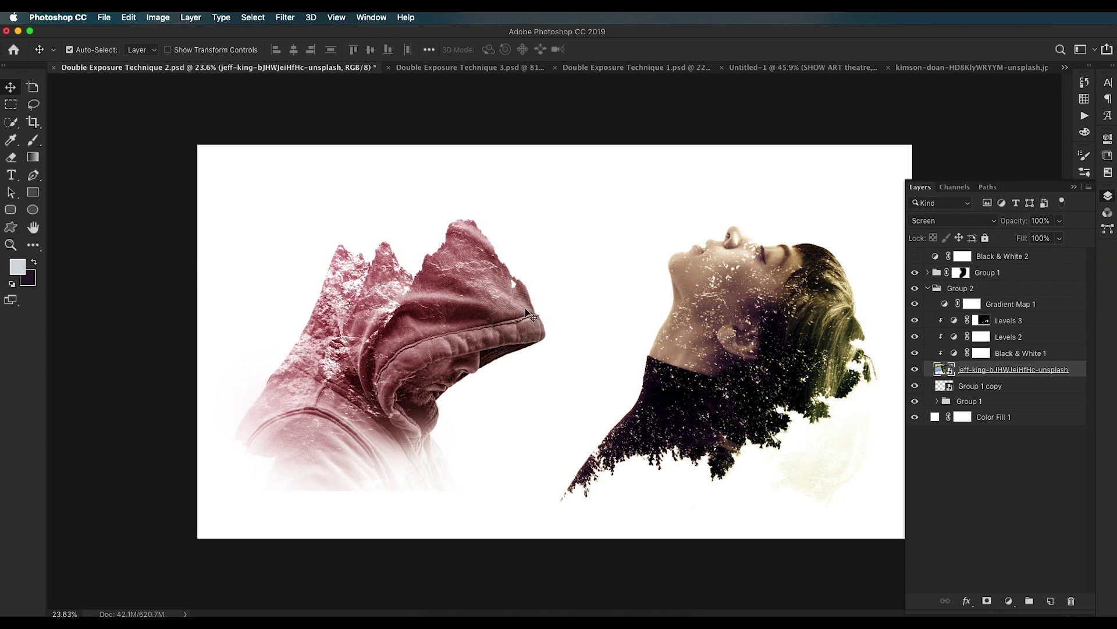
pyautogui.scroll(-2, 424, 317)
pyautogui.scroll(4, 423, 317)
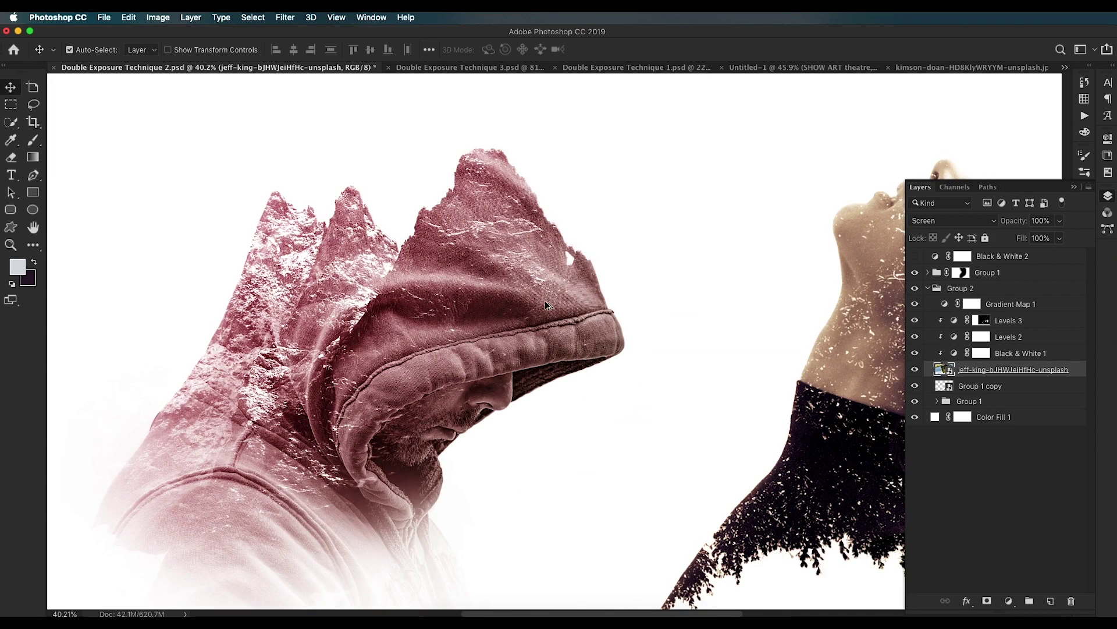
pyautogui.scroll(-2, 545, 300)
# Step: Open lobostudio-hamburg-yBJw1up4n44-unsplash.jpg from the Images folder in Finder with Photoshop
pyautogui.moveTo(472, 610)
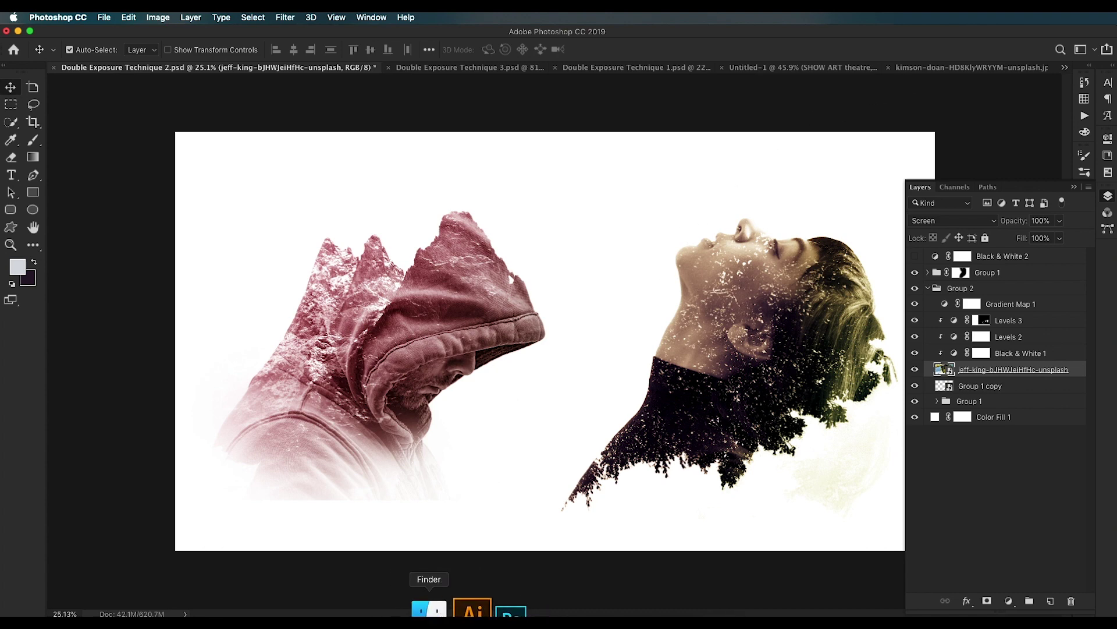
pyautogui.click(429, 608)
pyautogui.click(935, 347)
pyautogui.rightClick(935, 347)
pyautogui.moveTo(830, 365)
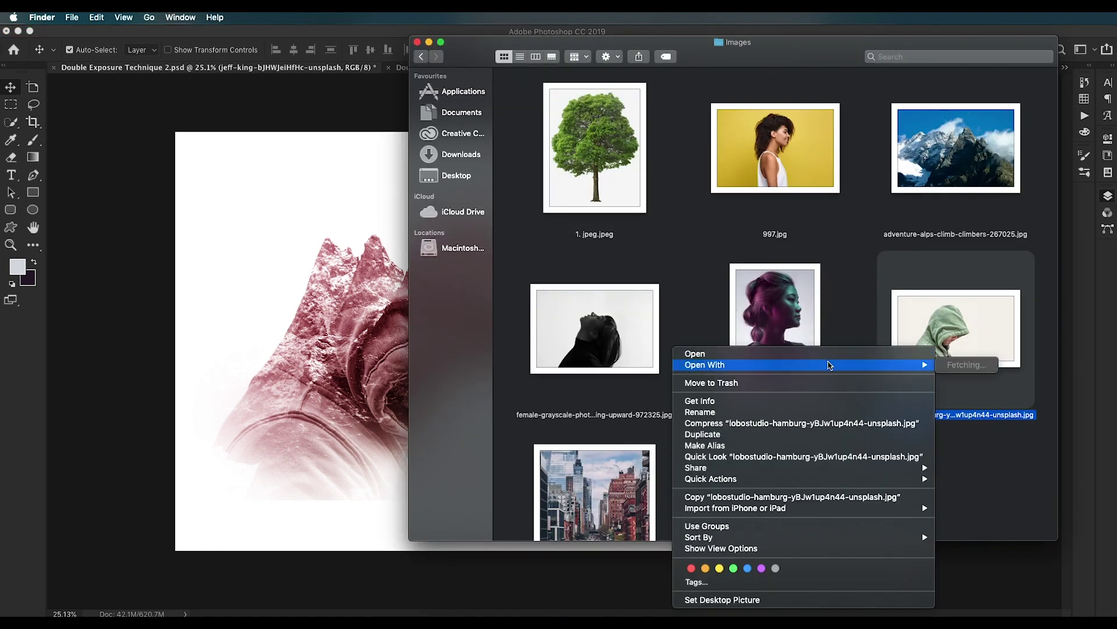
pyautogui.click(989, 399)
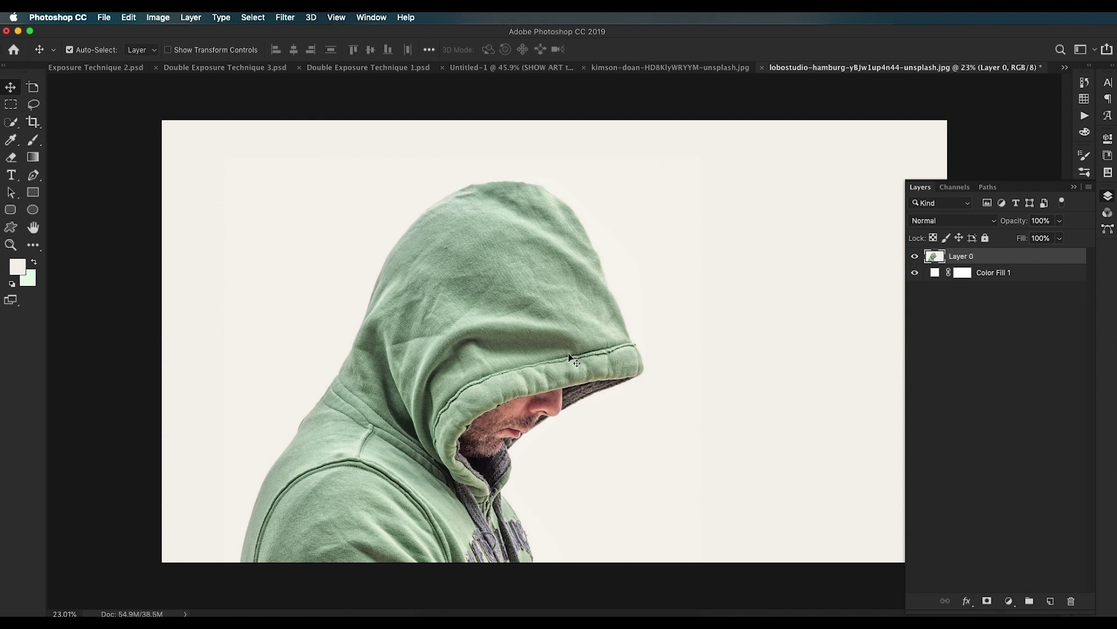
# Step: Select the light background around the hooded man with Color Range at a fuzziness of 19
pyautogui.click(253, 18)
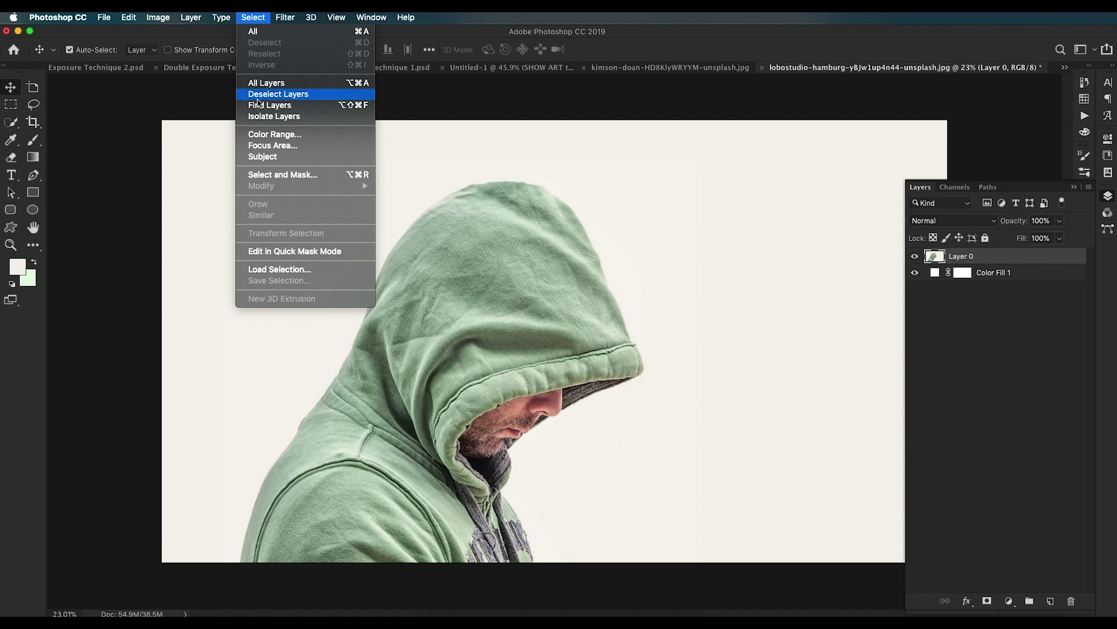
pyautogui.click(265, 135)
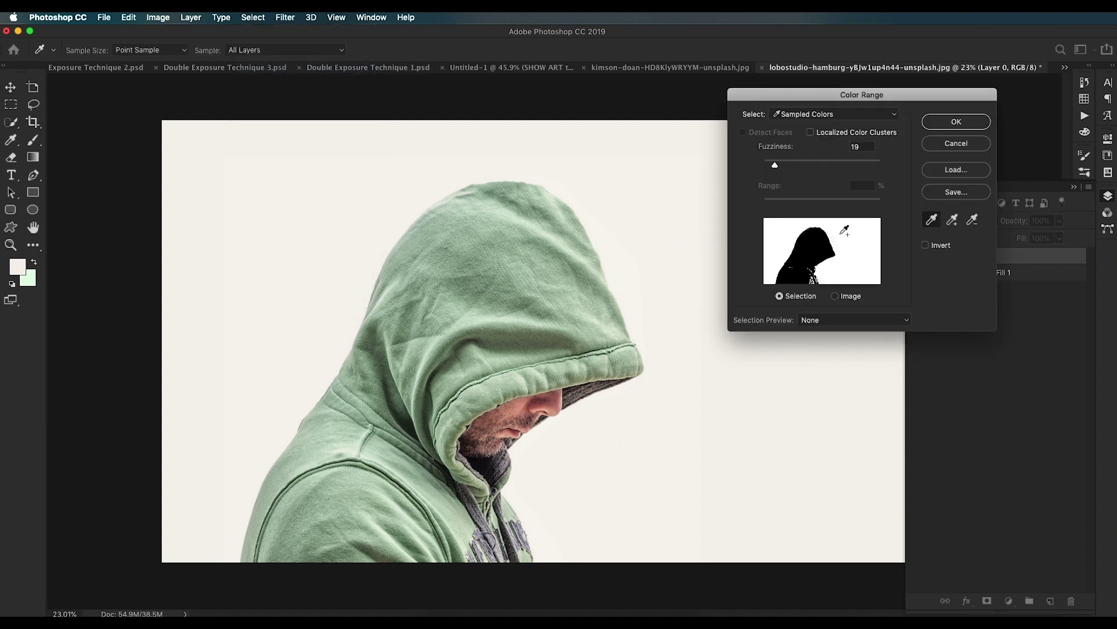
pyautogui.keyDown('alt'); pyautogui.click(815, 255); pyautogui.keyUp('alt')
pyautogui.keyDown('alt'); pyautogui.click(809, 281); pyautogui.keyUp('alt')
pyautogui.keyDown('alt'); pyautogui.click(811, 281); pyautogui.keyUp('alt')
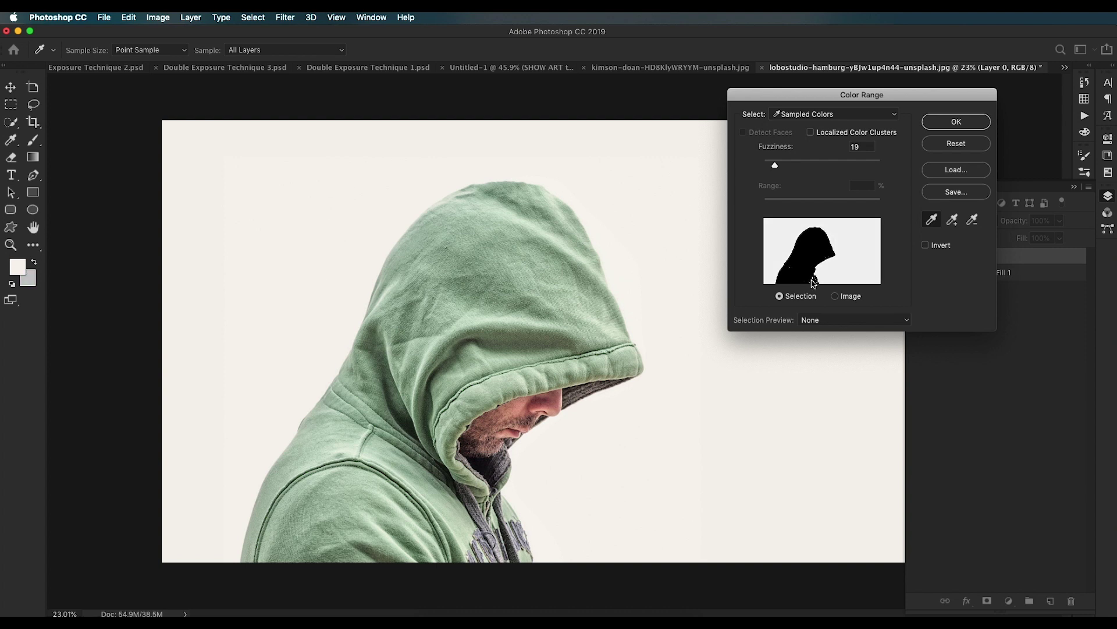
pyautogui.moveTo(786, 166); pyautogui.dragTo(774, 169)
pyautogui.click(957, 122)
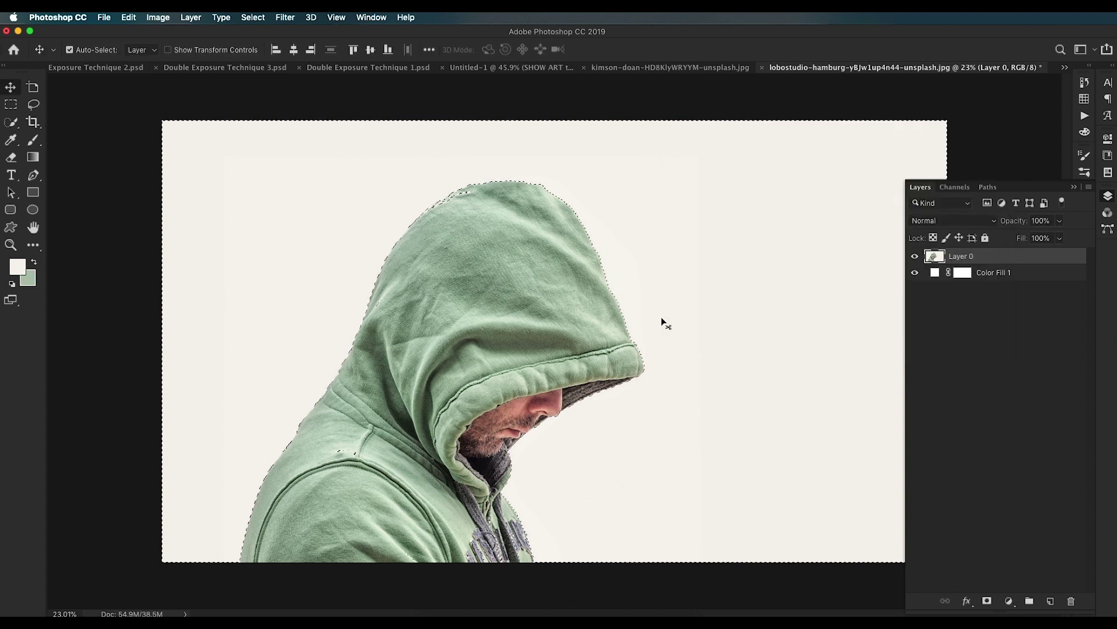
# Step: Add a layer mask to Layer 0 from the background selection and invert it to isolate the man
pyautogui.scroll(5, 524, 479)
pyautogui.moveTo(543, 403); pyautogui.dragTo(647, 259)
pyautogui.click(986, 602)
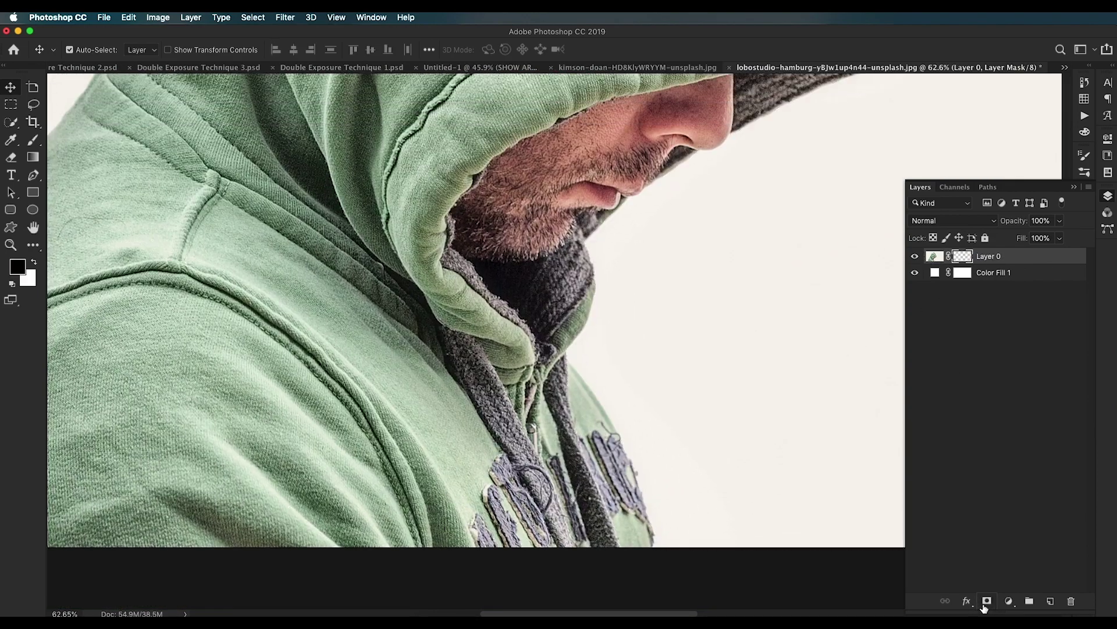
pyautogui.scroll(-5, 667, 452)
pyautogui.press('super+i')
pyautogui.press('super+i')
pyautogui.press('super+i')
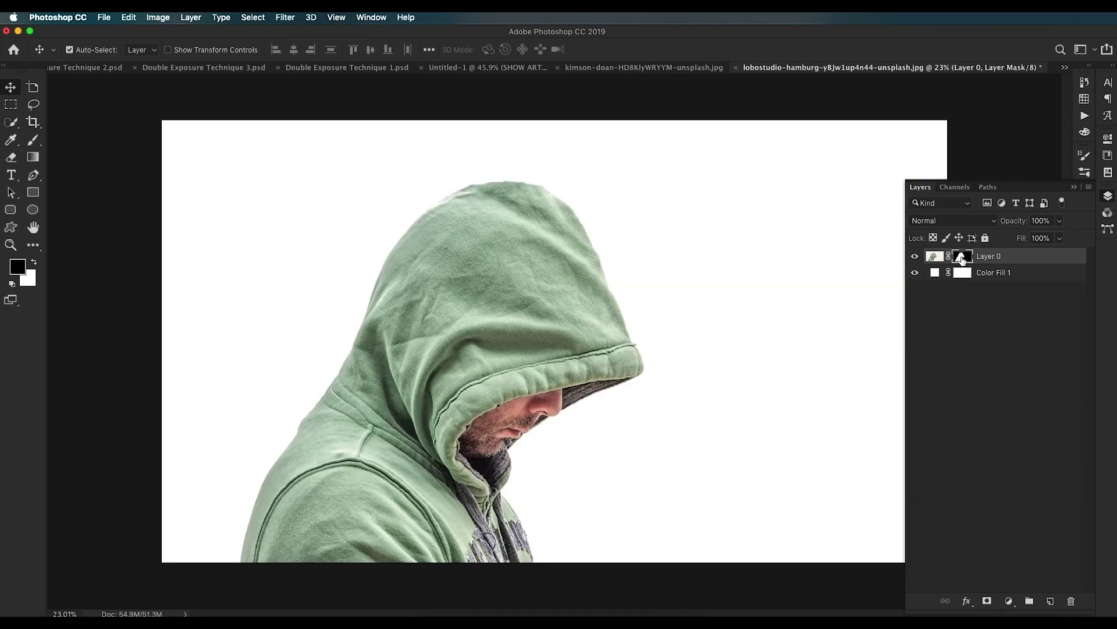
# Step: View Layer 0's mask on its own, paint the dark specks inside the silhouette white, and return to the image
pyautogui.scroll(8, 478, 306)
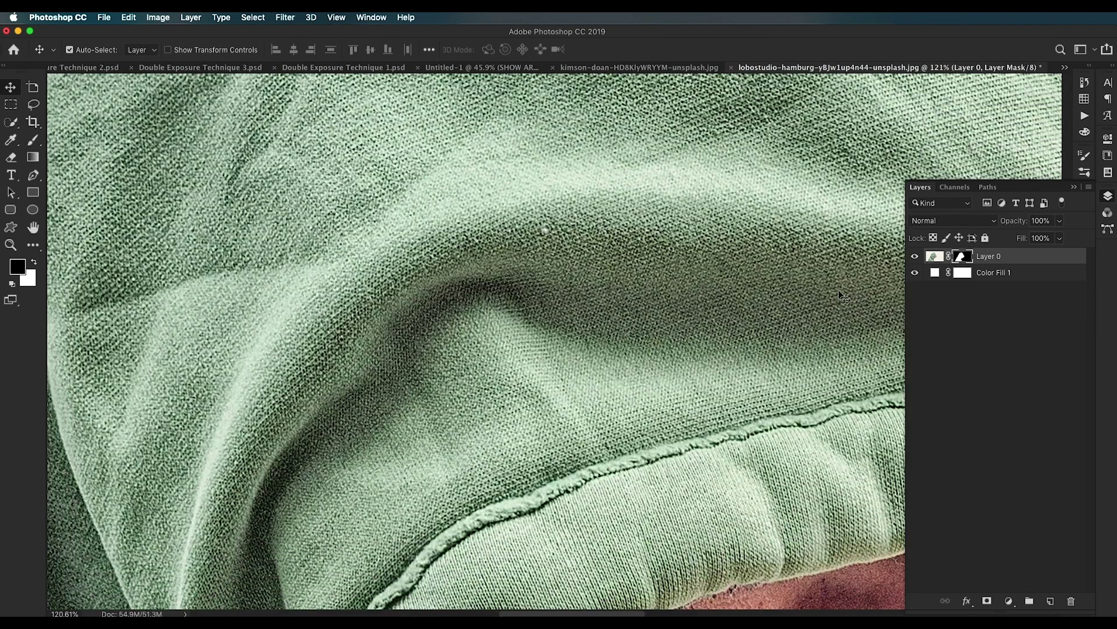
pyautogui.keyDown('alt'); pyautogui.click(951, 259); pyautogui.keyUp('alt')
pyautogui.scroll(-4, 648, 374)
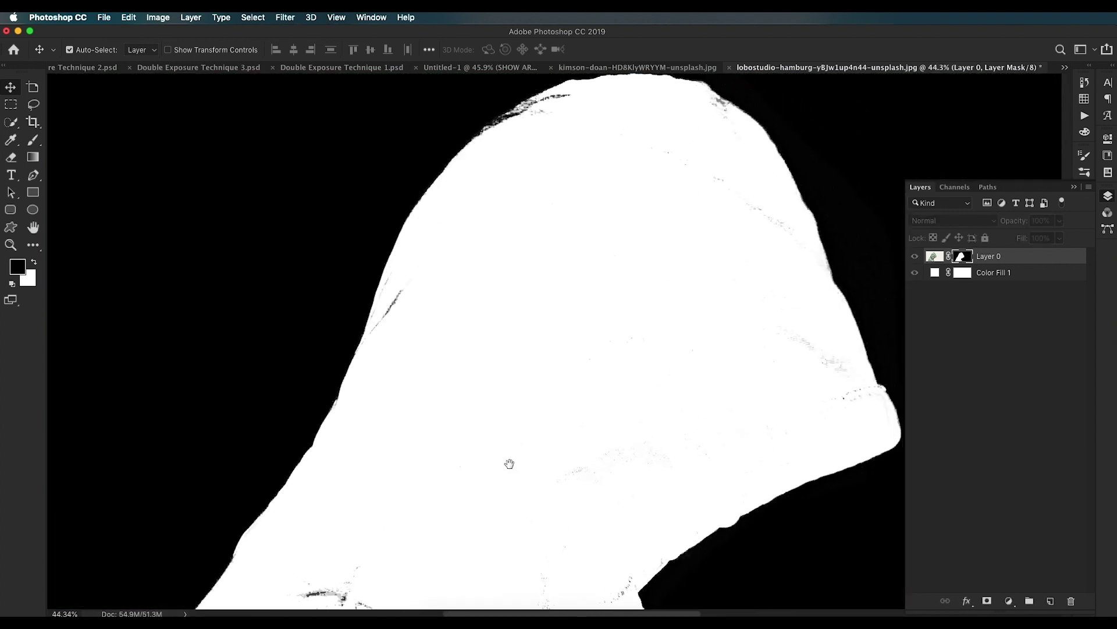
pyautogui.moveTo(517, 432); pyautogui.dragTo(529, 412)
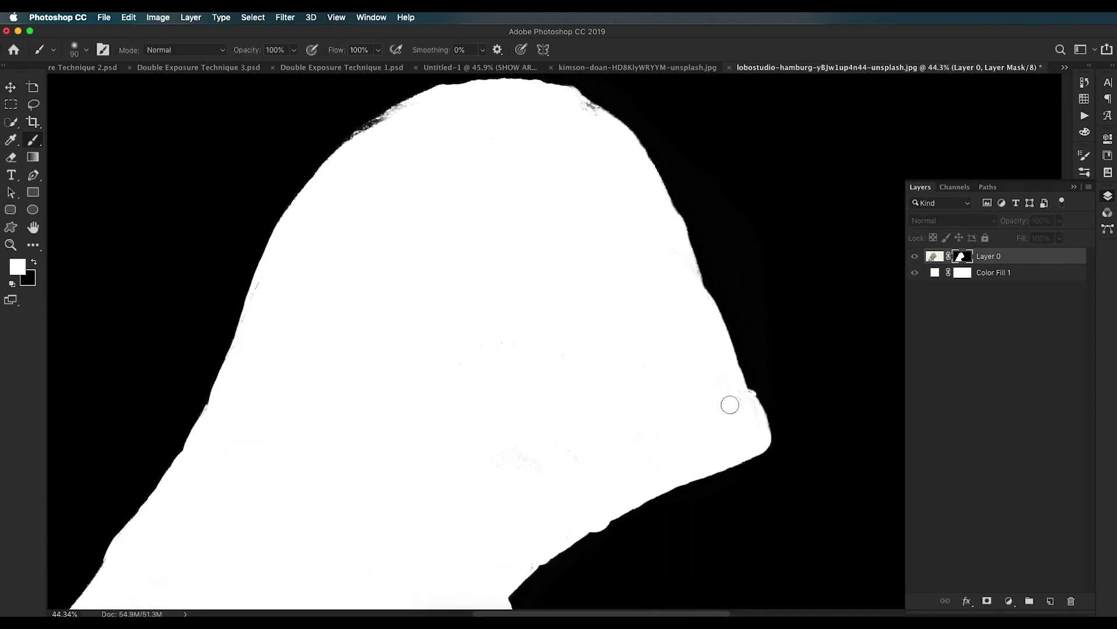
pyautogui.click(35, 247)
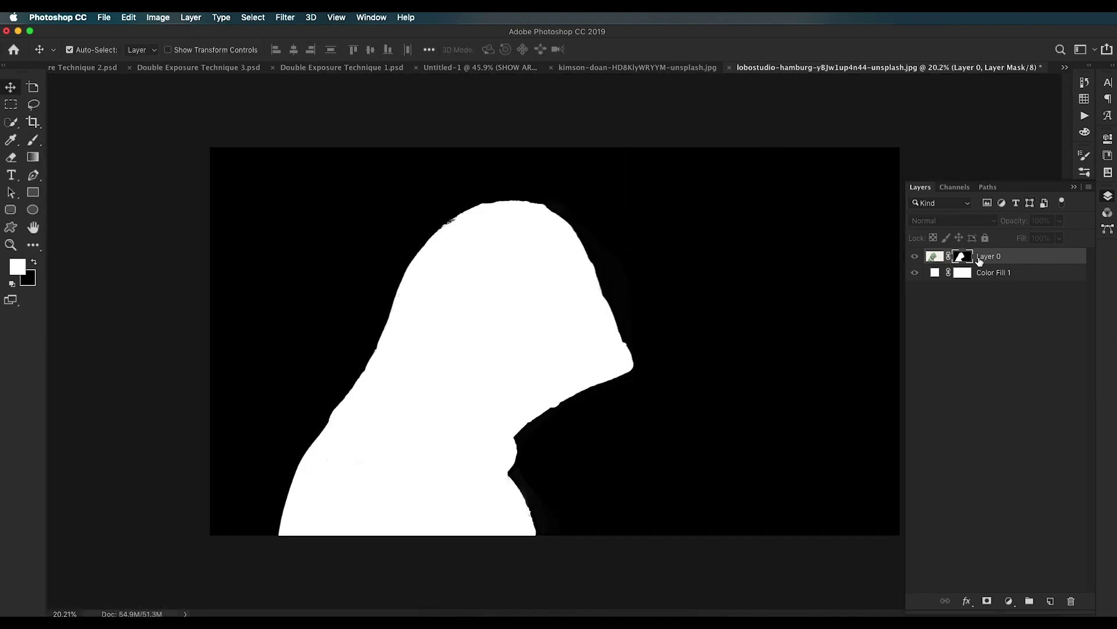
pyautogui.moveTo(963, 260); pyautogui.dragTo(967, 261)
pyautogui.scroll(-3, 505, 382)
pyautogui.scroll(3, 512, 382)
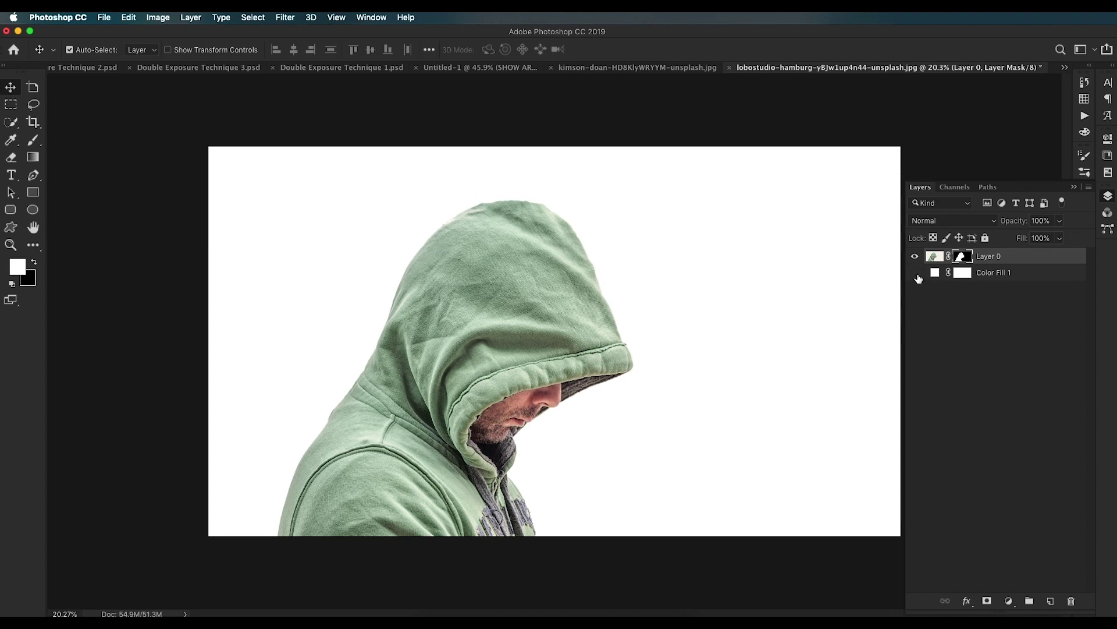
# Step: Check the cutout by toggling the Color Fill 1 layer's visibility, and move the man further right on the canvas
pyautogui.click(917, 276)
pyautogui.click(917, 275)
pyautogui.click(917, 275)
pyautogui.scroll(2, 627, 377)
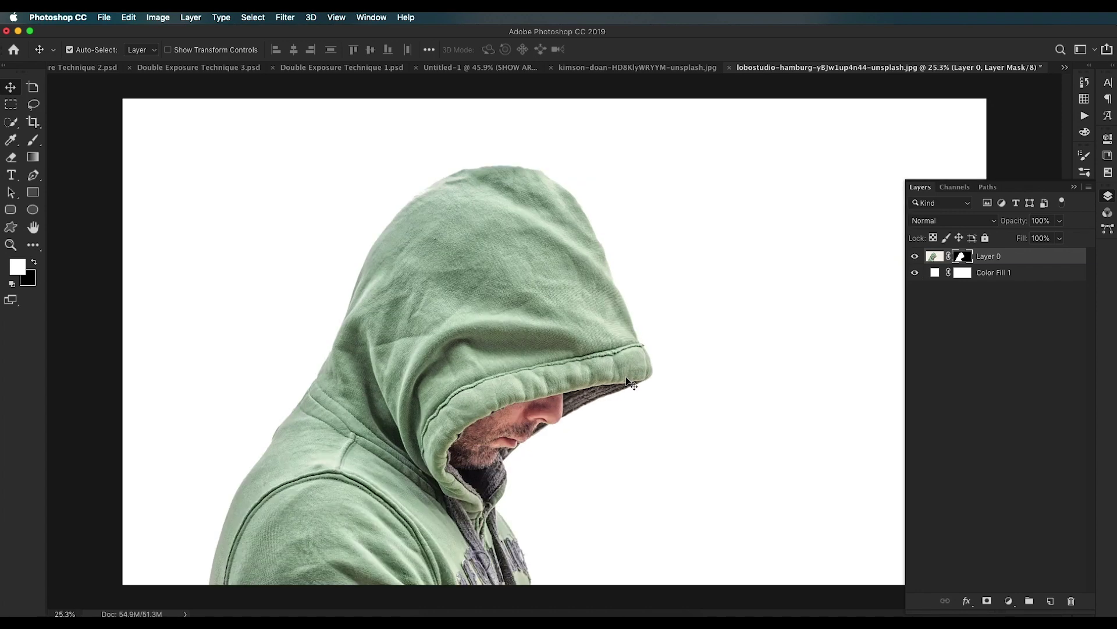
pyautogui.scroll(-2, 474, 410)
pyautogui.moveTo(472, 414); pyautogui.dragTo(564, 414)
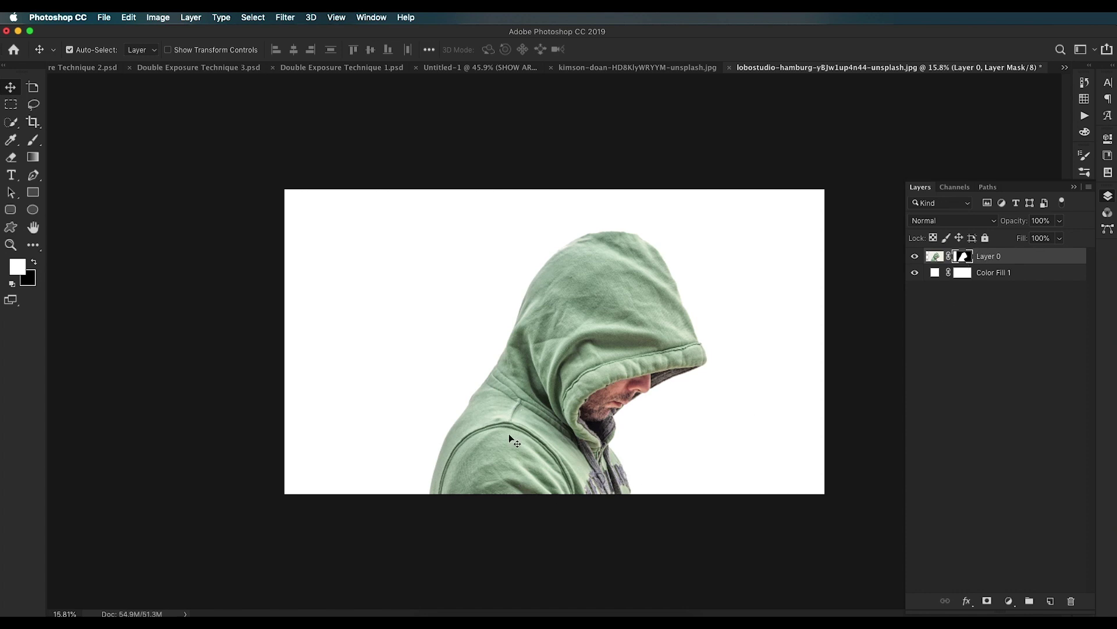
# Step: Fade the lower edge of the hoodie into white by painting black on Layer 0's mask with a soft 700 px brush
pyautogui.press('b')
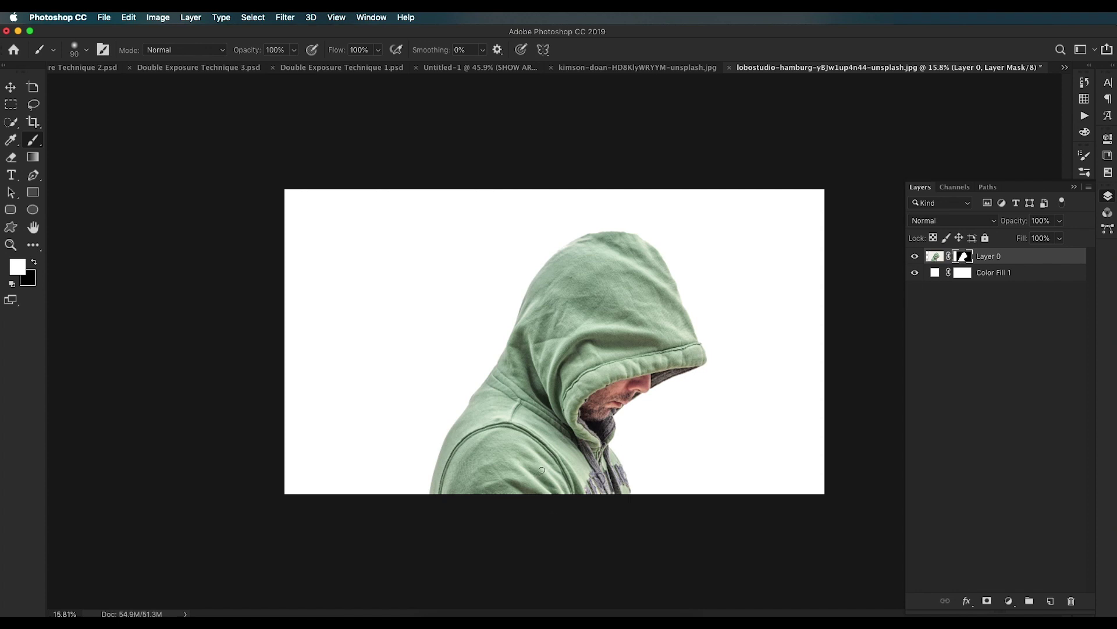
pyautogui.press(']')
pyautogui.press(']')
pyautogui.press(']')
pyautogui.press(']')
pyautogui.press(']')
pyautogui.press(']')
pyautogui.click(35, 263)
pyautogui.moveTo(435, 490)
pyautogui.mouseDown()
pyautogui.moveTo(518, 499)
pyautogui.moveTo(501, 493)
pyautogui.mouseUp()
pyautogui.press('3')
pyautogui.press('3')
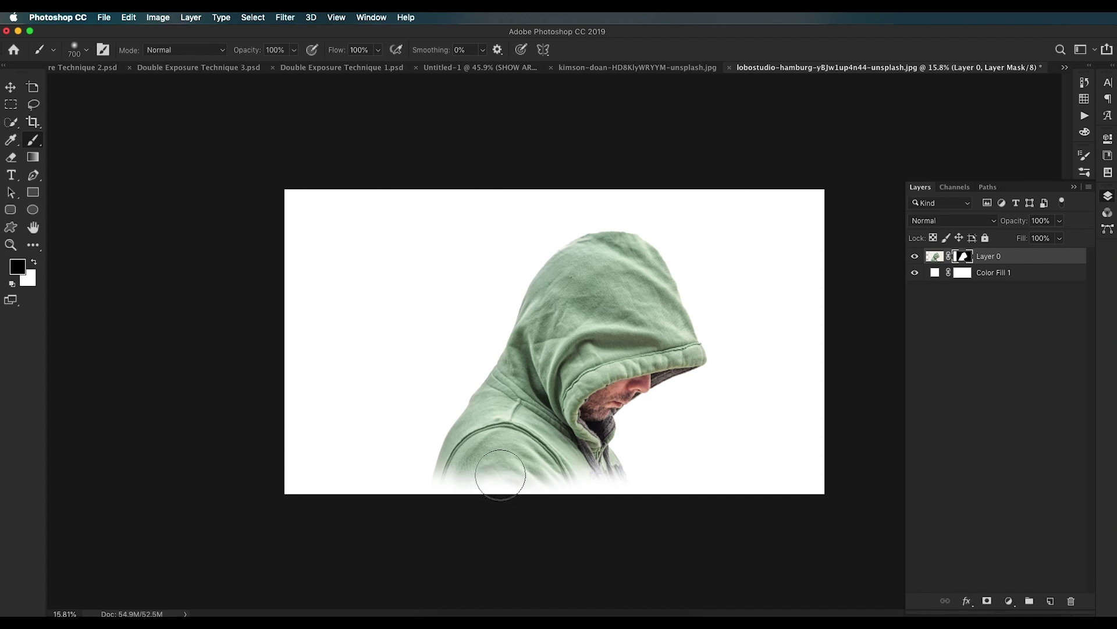
pyautogui.moveTo(432, 480)
pyautogui.mouseDown()
pyautogui.moveTo(504, 417)
pyautogui.moveTo(433, 493)
pyautogui.moveTo(496, 451)
pyautogui.moveTo(507, 490)
pyautogui.moveTo(544, 481)
pyautogui.moveTo(584, 443)
pyautogui.moveTo(612, 460)
pyautogui.mouseUp()
pyautogui.press('v')
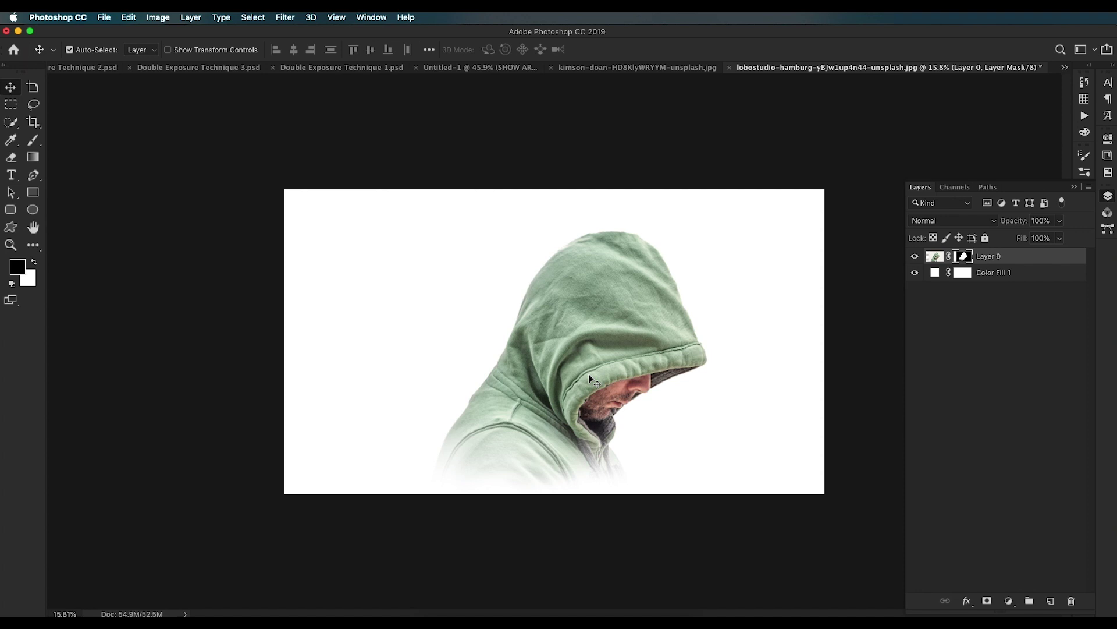
# Step: Place adventure-alps-climb-climbers-267025.jpg from the Images folder over the man and scale it to 115.90%
pyautogui.click(421, 621)
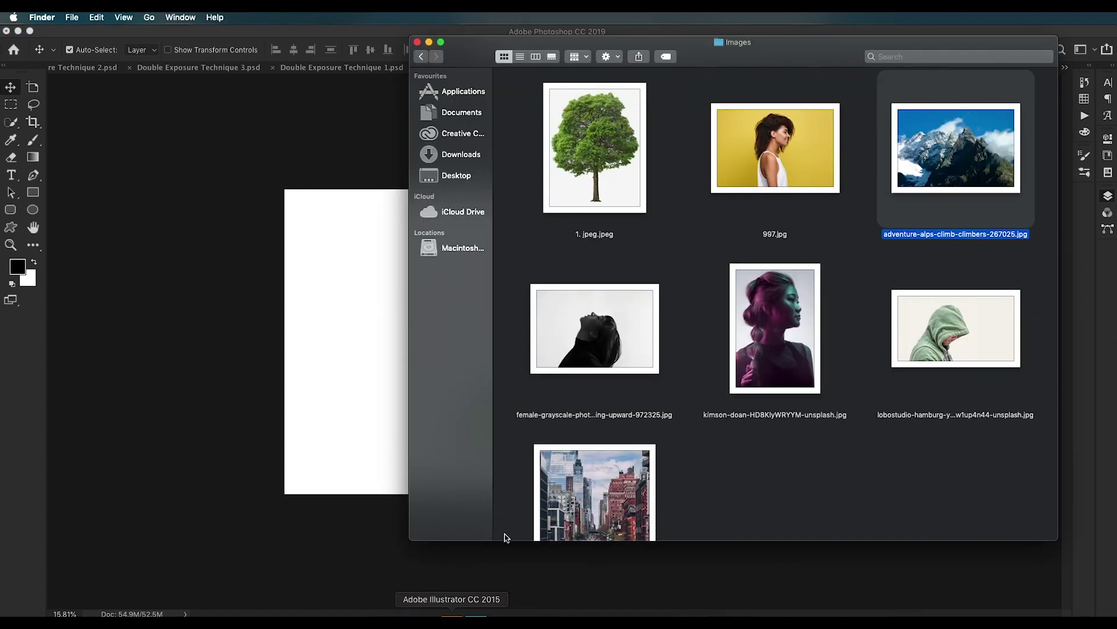
pyautogui.moveTo(949, 161); pyautogui.dragTo(382, 369)
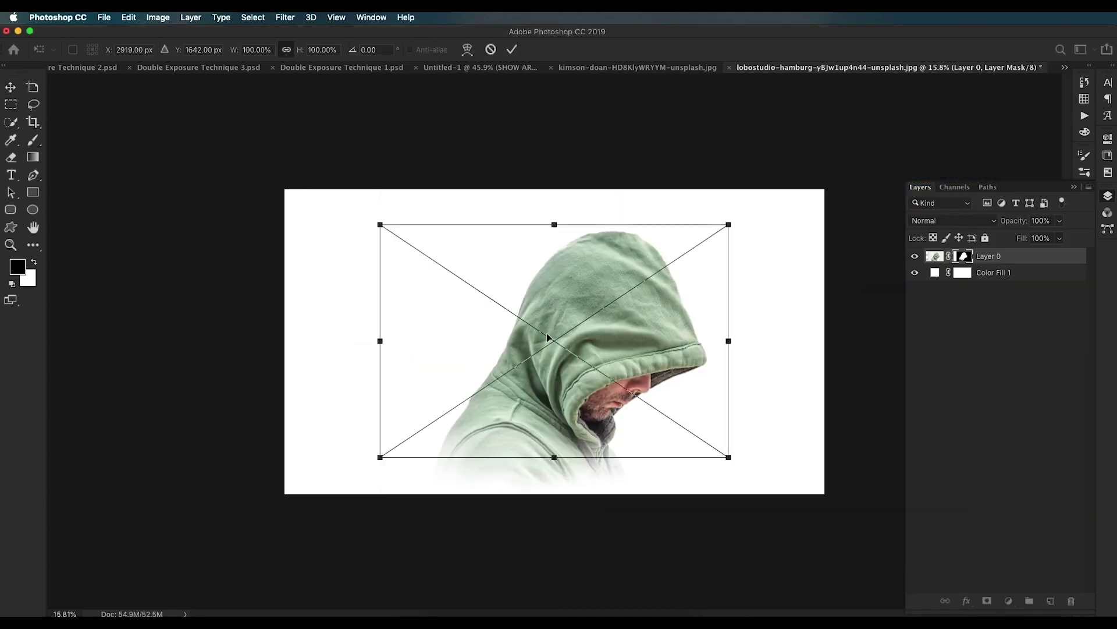
pyautogui.moveTo(654, 356); pyautogui.dragTo(667, 367)
pyautogui.moveTo(567, 233); pyautogui.dragTo(566, 198)
pyautogui.moveTo(612, 294); pyautogui.dragTo(641, 304)
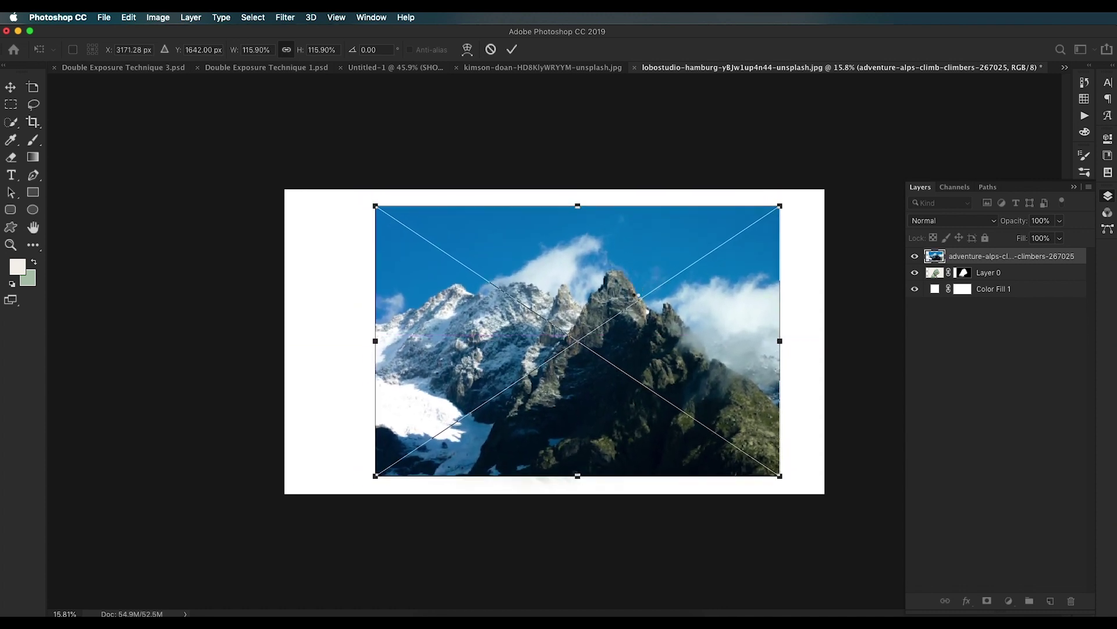
pyautogui.press('Return')
pyautogui.moveTo(608, 381); pyautogui.dragTo(590, 388)
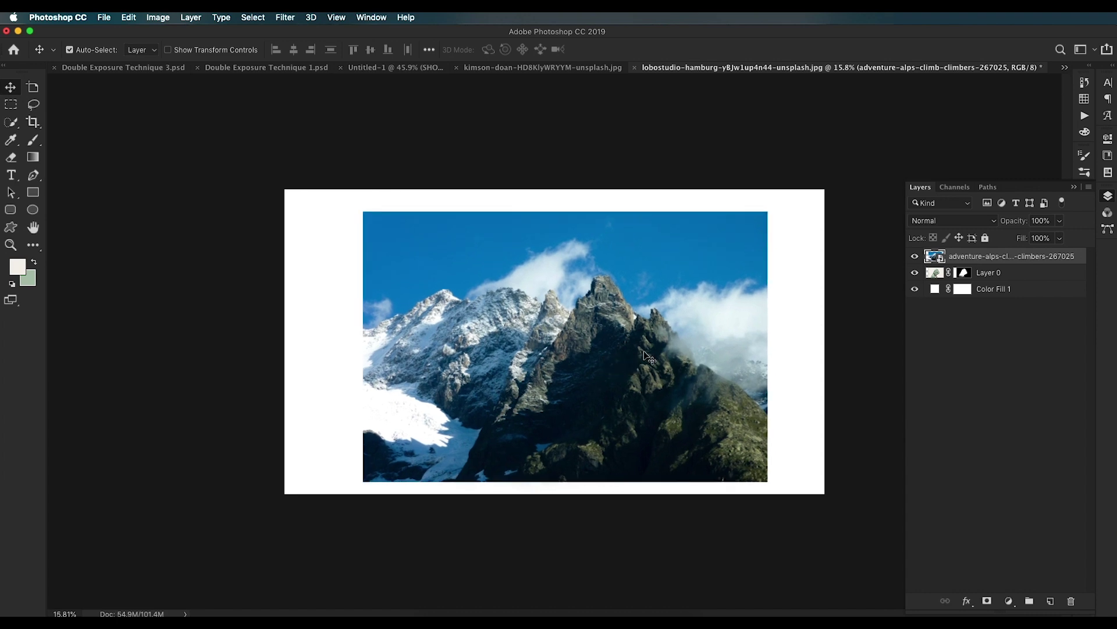
# Step: Set the mountain layer's blend mode to Screen, and reposition and enlarge it so the peaks fall across the hood
pyautogui.click(967, 221)
pyautogui.click(925, 313)
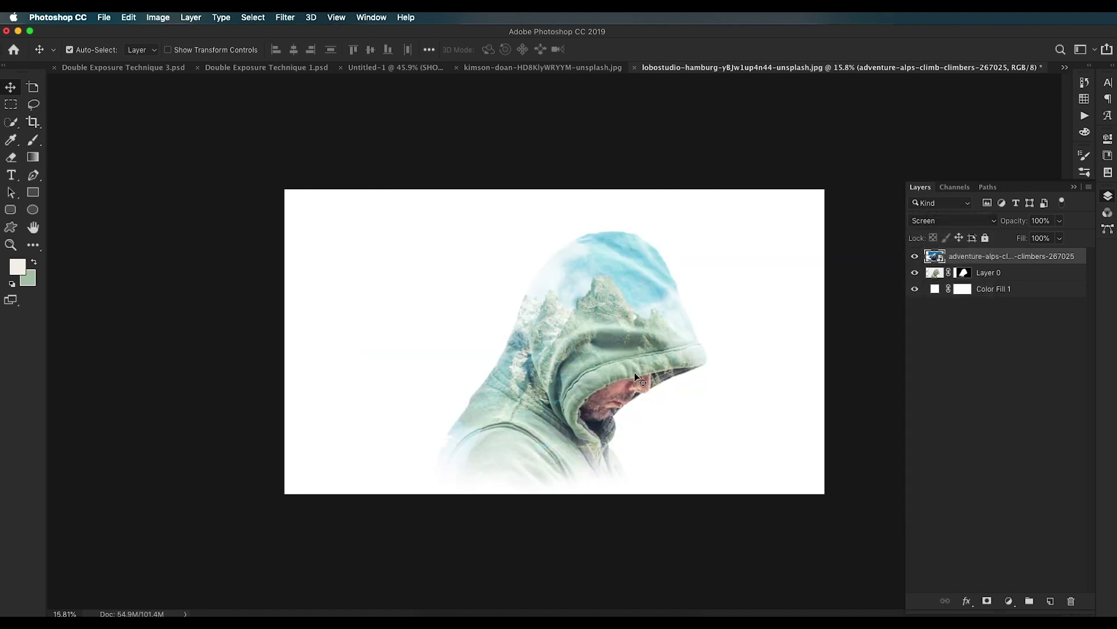
pyautogui.press('super+plus')
pyautogui.scroll(4, 590, 321)
pyautogui.scroll(-4, 590, 320)
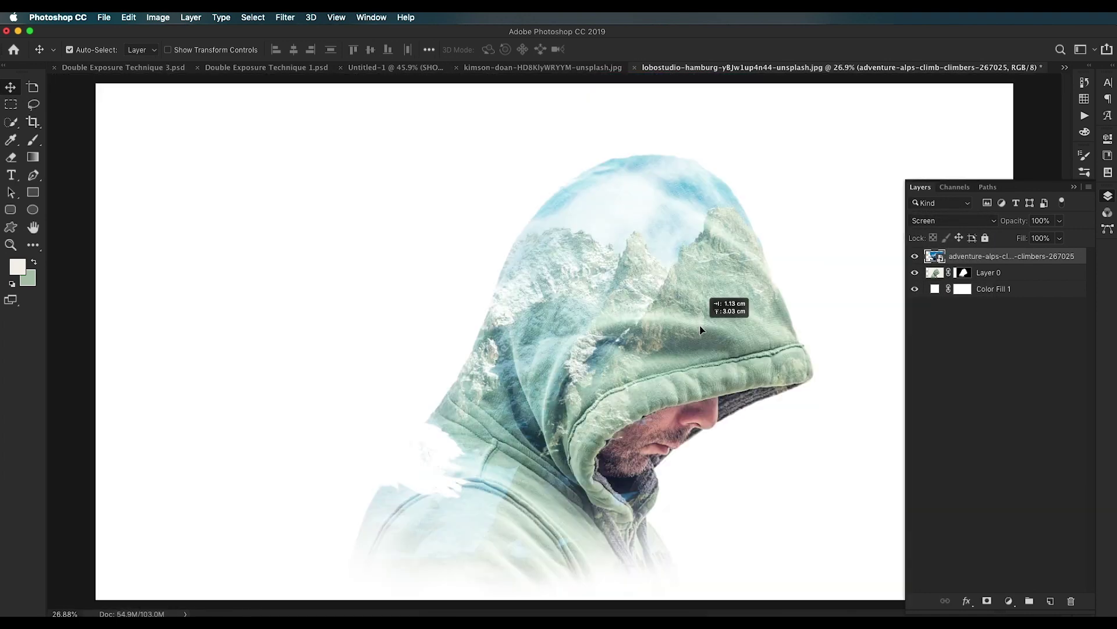
pyautogui.moveTo(701, 327); pyautogui.dragTo(699, 330)
pyautogui.press('super+t')
pyautogui.moveTo(503, 285); pyautogui.dragTo(486, 263)
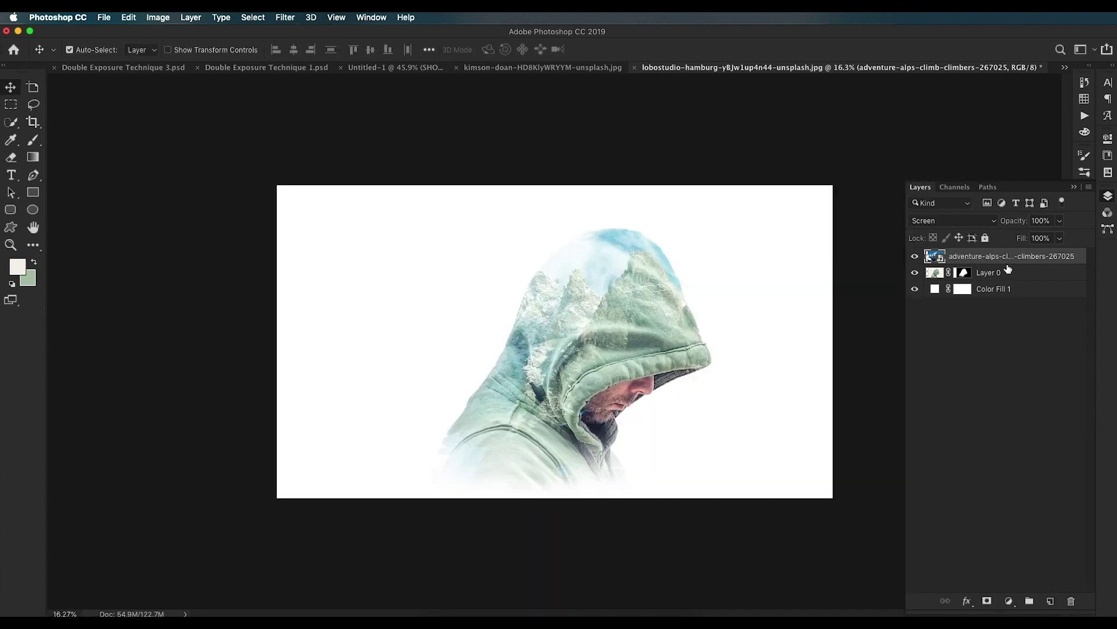
# Step: Add a Black & White adjustment clipped to Layer 0 and a copy of it clipped to the mountain layer
pyautogui.click(1008, 271)
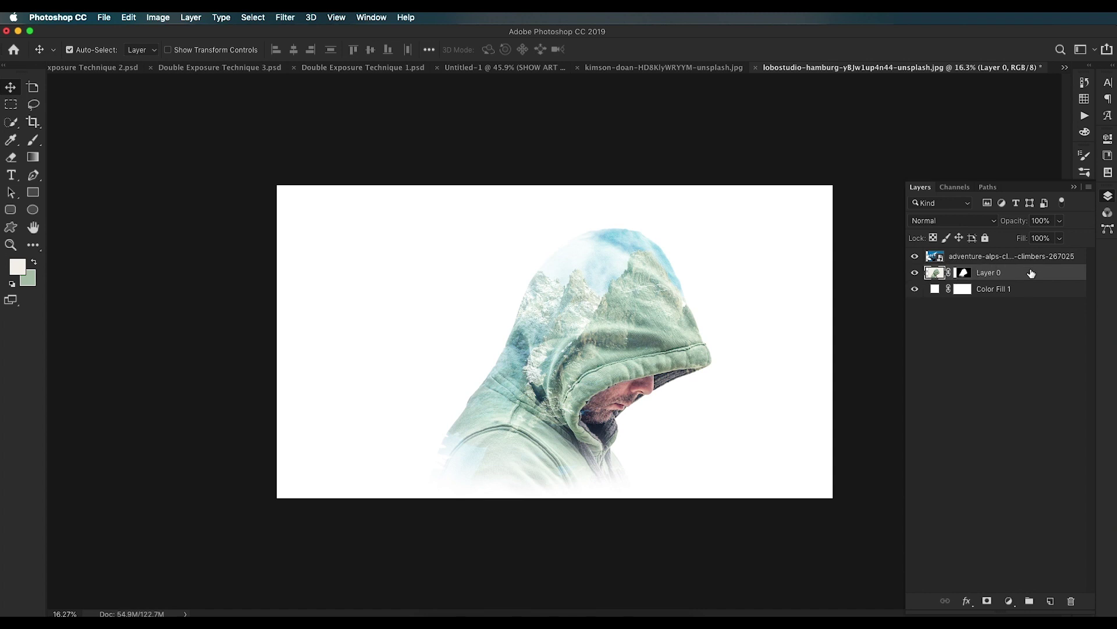
pyautogui.click(1009, 602)
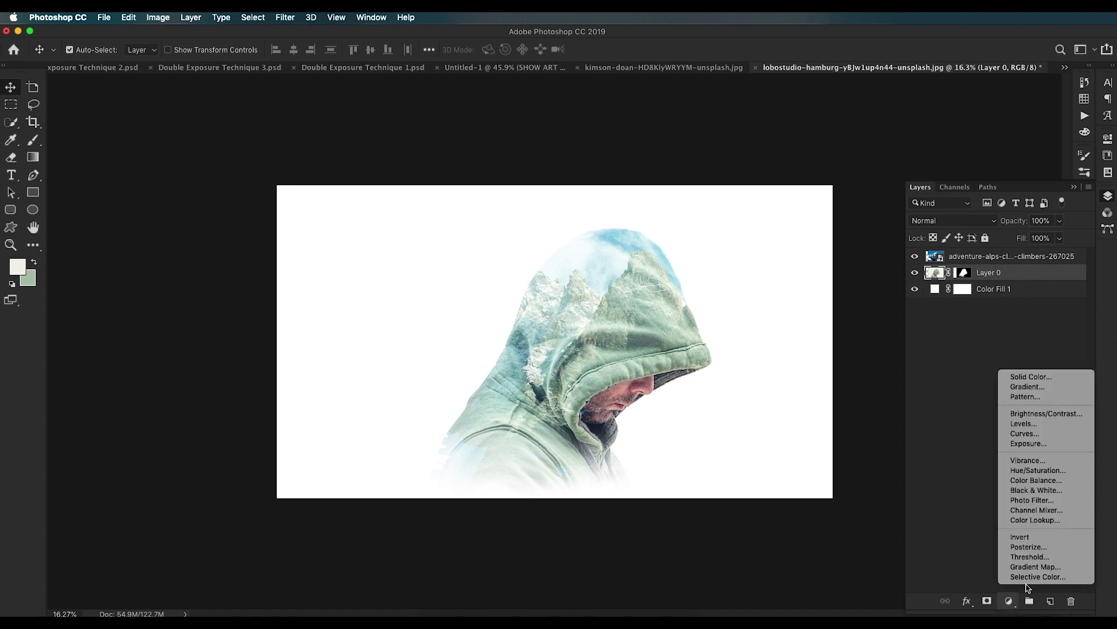
pyautogui.click(1040, 491)
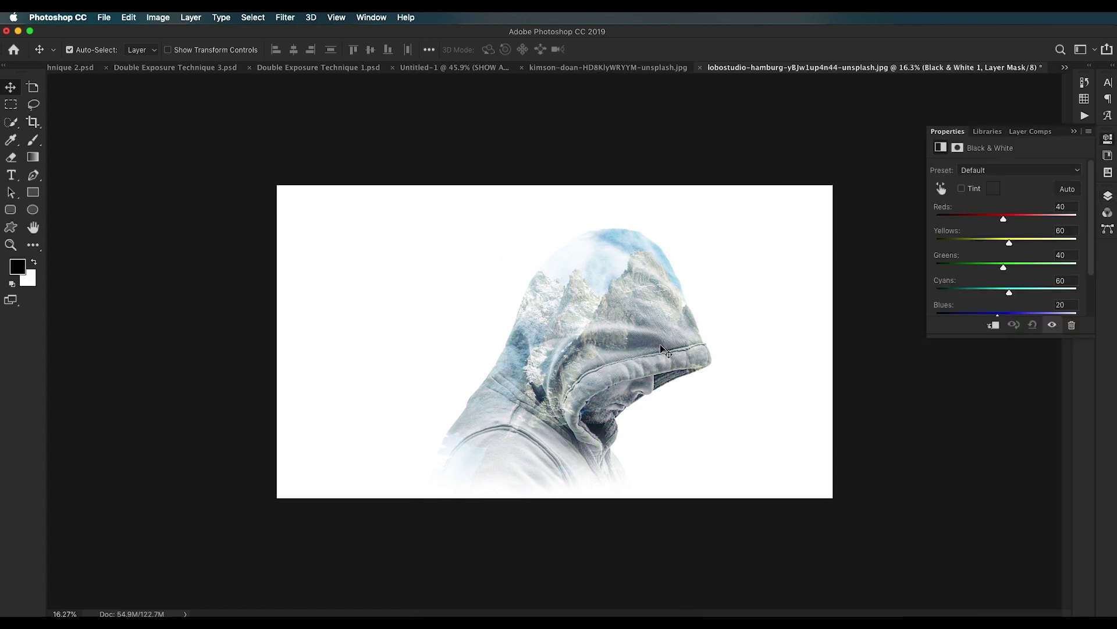
pyautogui.click(1108, 196)
pyautogui.moveTo(1013, 274); pyautogui.dragTo(1011, 254)
pyautogui.keyDown('alt'); pyautogui.click(940, 261); pyautogui.keyUp('alt')
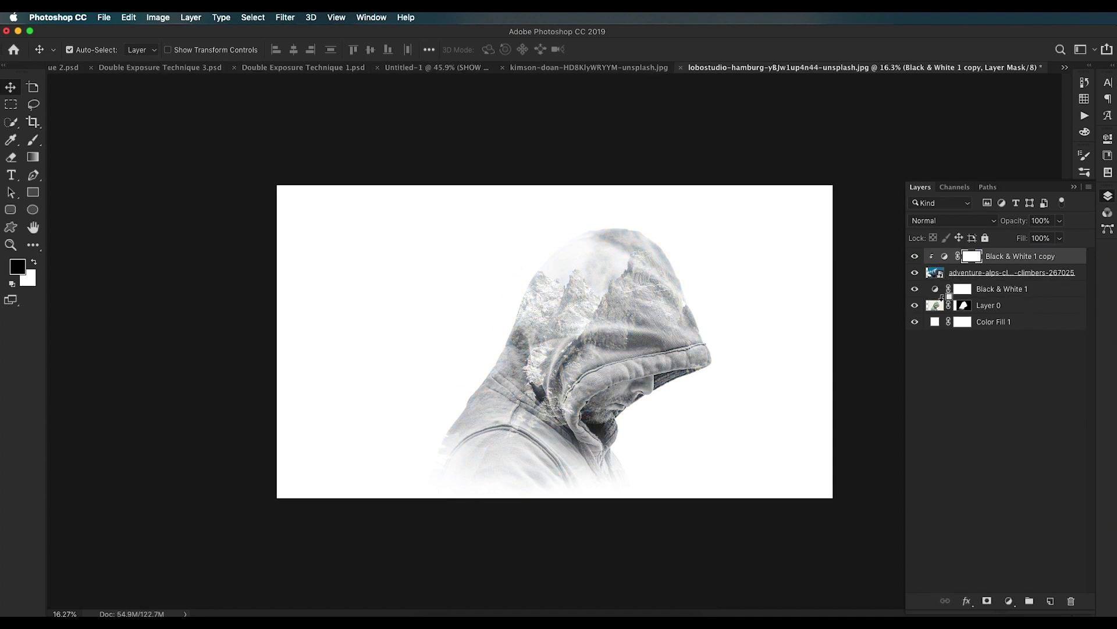
pyautogui.keyDown('alt'); pyautogui.click(942, 296); pyautogui.keyUp('alt')
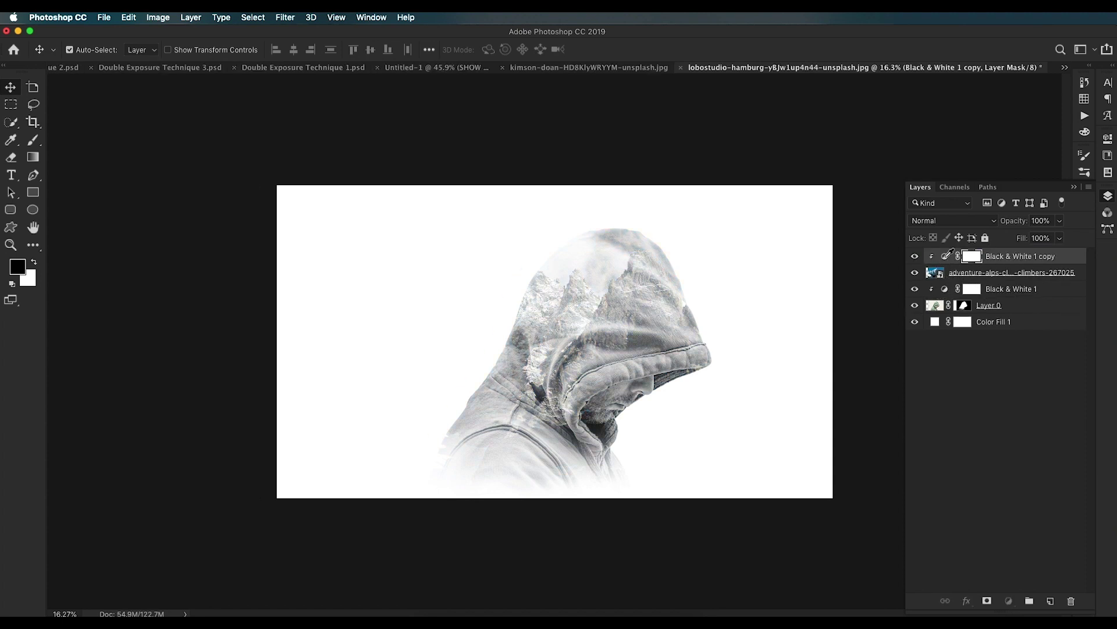
# Step: Apply the High Contrast Blue Filter preset to the Black & White adjustment on the mountain layer
pyautogui.doubleClick(945, 257)
pyautogui.click(988, 181)
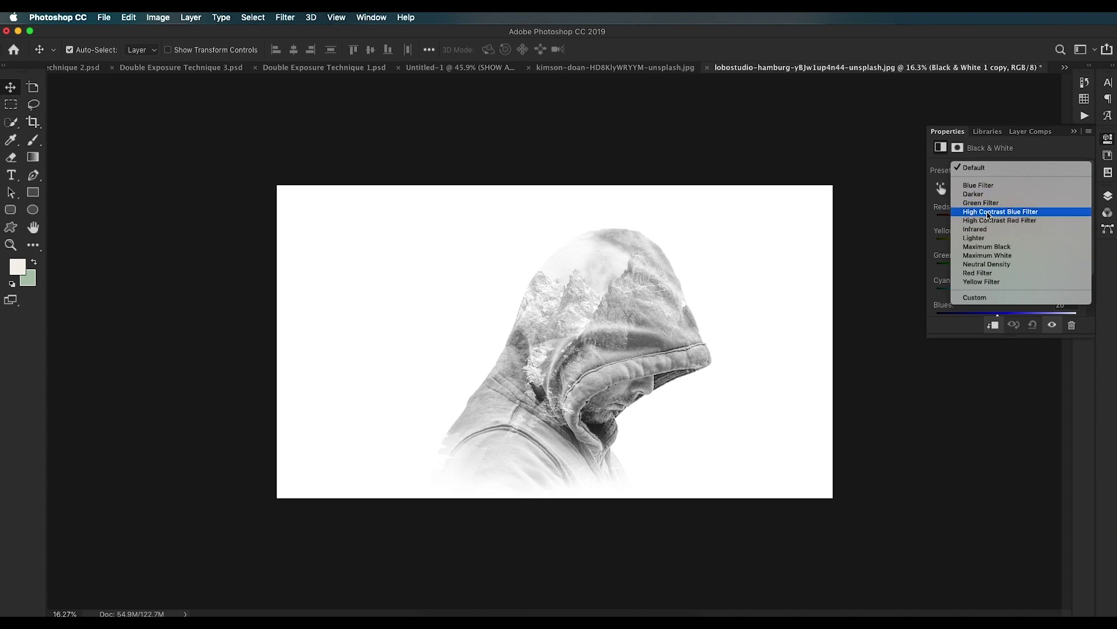
pyautogui.click(987, 212)
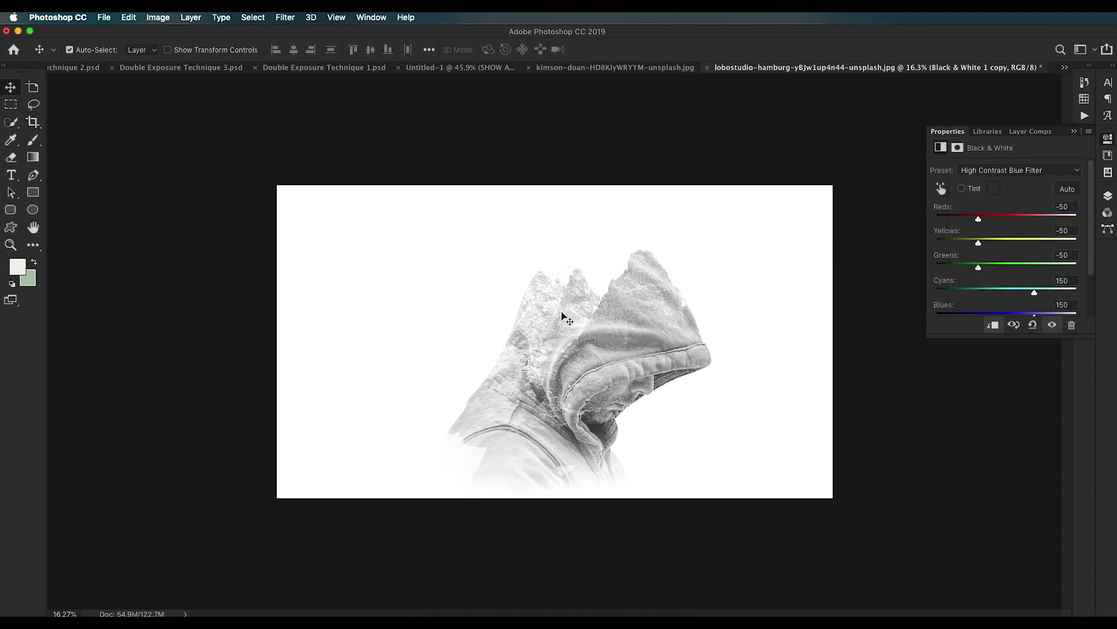
# Step: Add a Levels adjustment above the Black & White copy with midtones at 0.48, clipped to the mountain layer
pyautogui.click(1109, 197)
pyautogui.click(1011, 602)
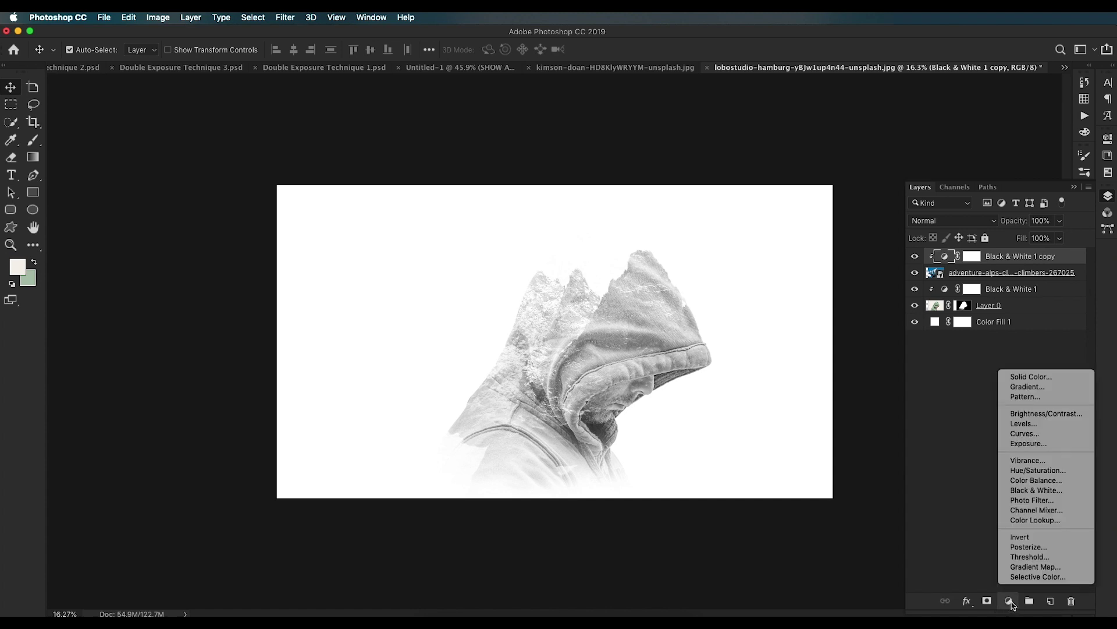
pyautogui.click(1034, 423)
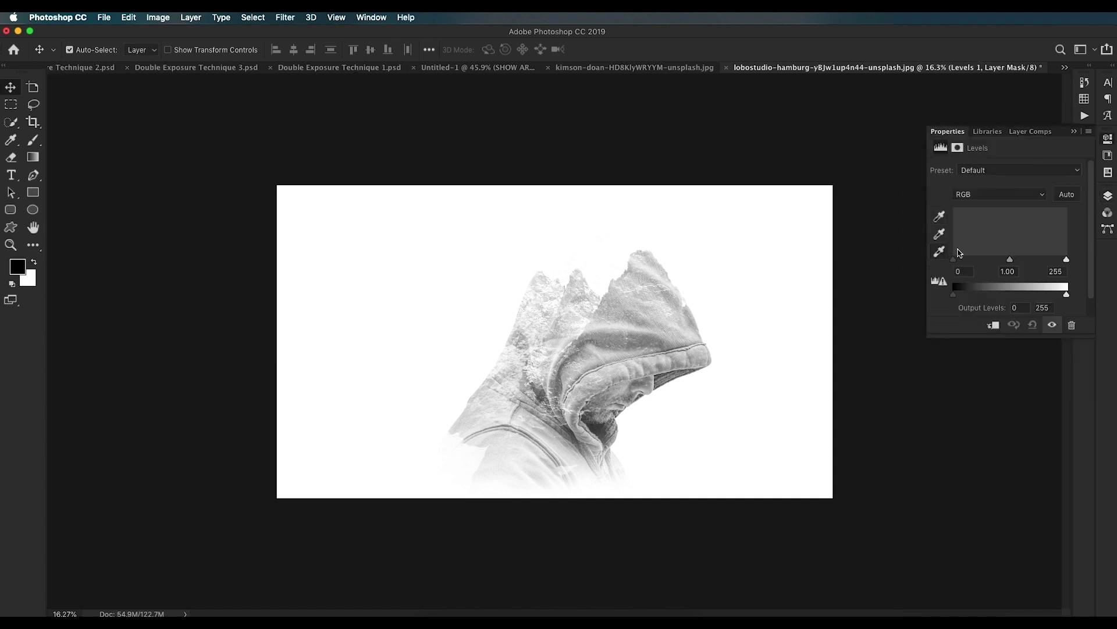
pyautogui.moveTo(1014, 265); pyautogui.dragTo(1035, 257)
pyautogui.click(1108, 196)
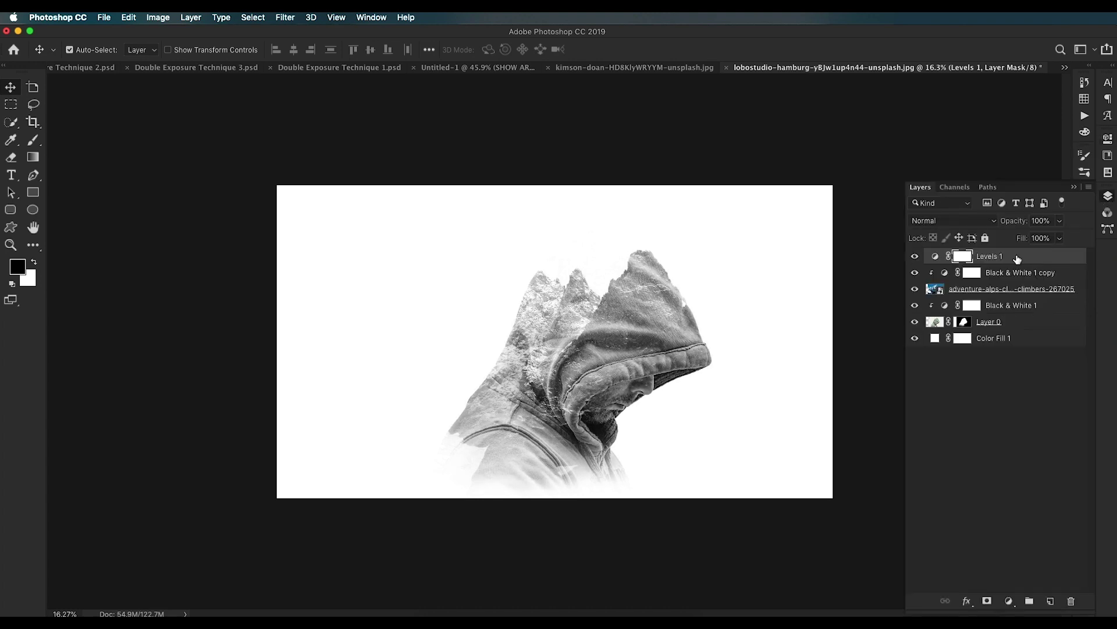
pyautogui.keyDown('alt'); pyautogui.click(938, 264); pyautogui.keyUp('alt')
# Step: Copy the Levels adjustment to above Black & White 1, clip the copy to Layer 0, and set its midtones to 0.57
pyautogui.moveTo(949, 264); pyautogui.dragTo(938, 305)
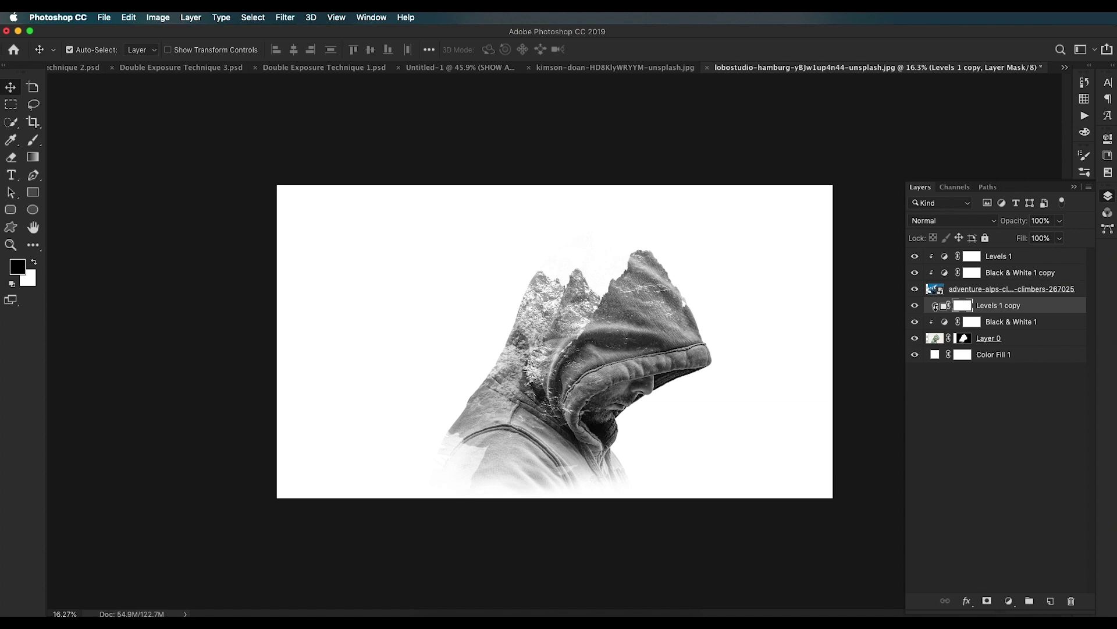
pyautogui.keyDown('alt'); pyautogui.click(935, 307); pyautogui.keyUp('alt')
pyautogui.doubleClick(945, 305)
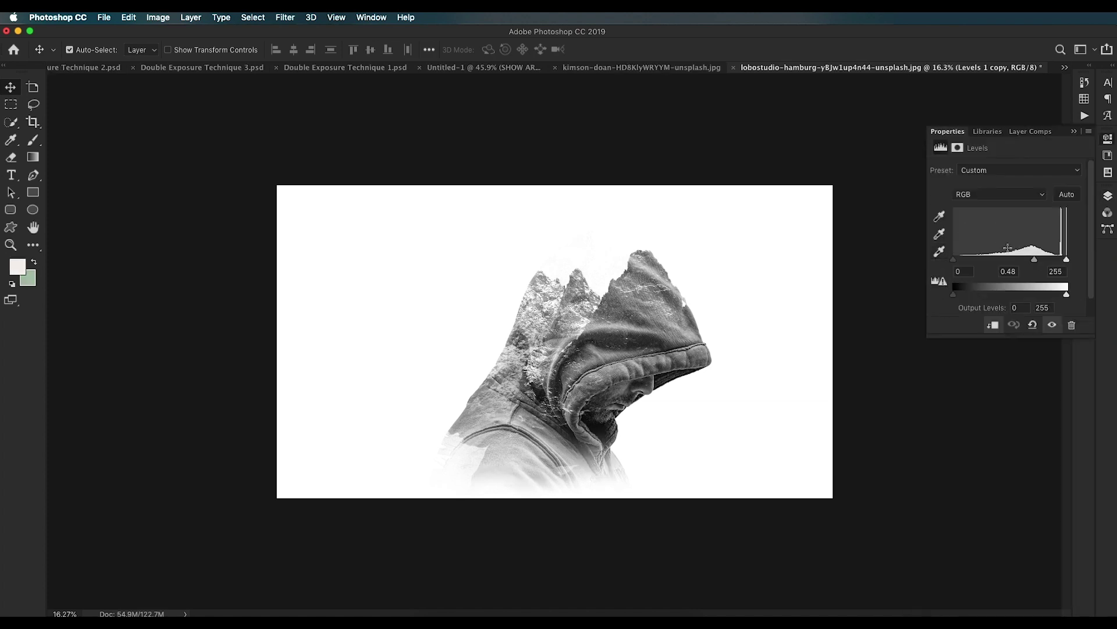
pyautogui.moveTo(1037, 263)
pyautogui.mouseDown()
pyautogui.moveTo(1017, 264)
pyautogui.moveTo(1030, 265)
pyautogui.mouseUp()
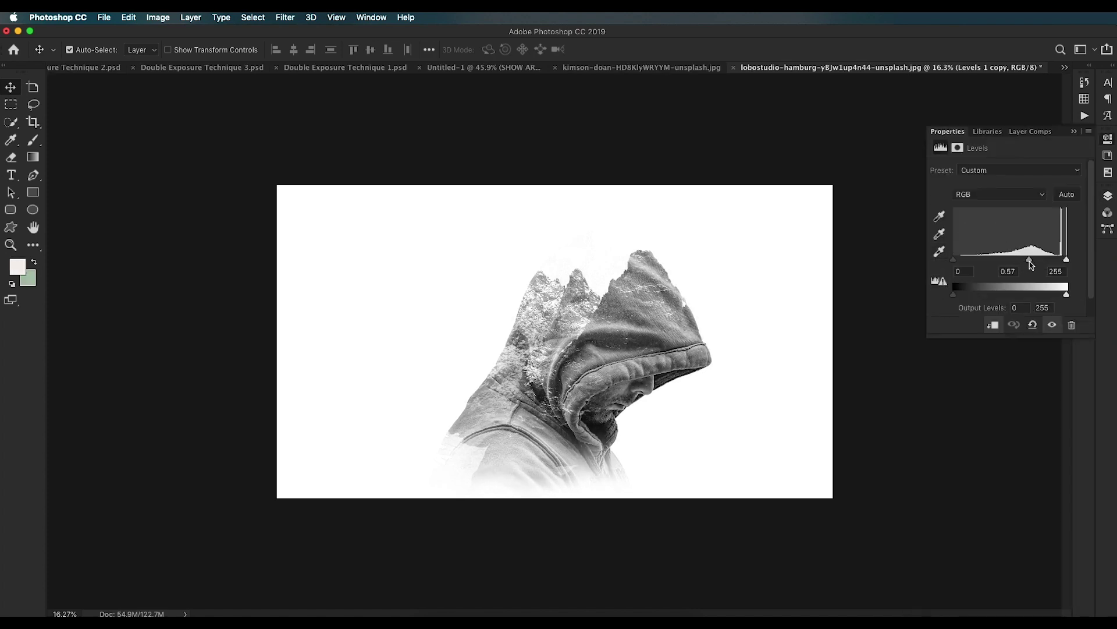
pyautogui.click(1107, 197)
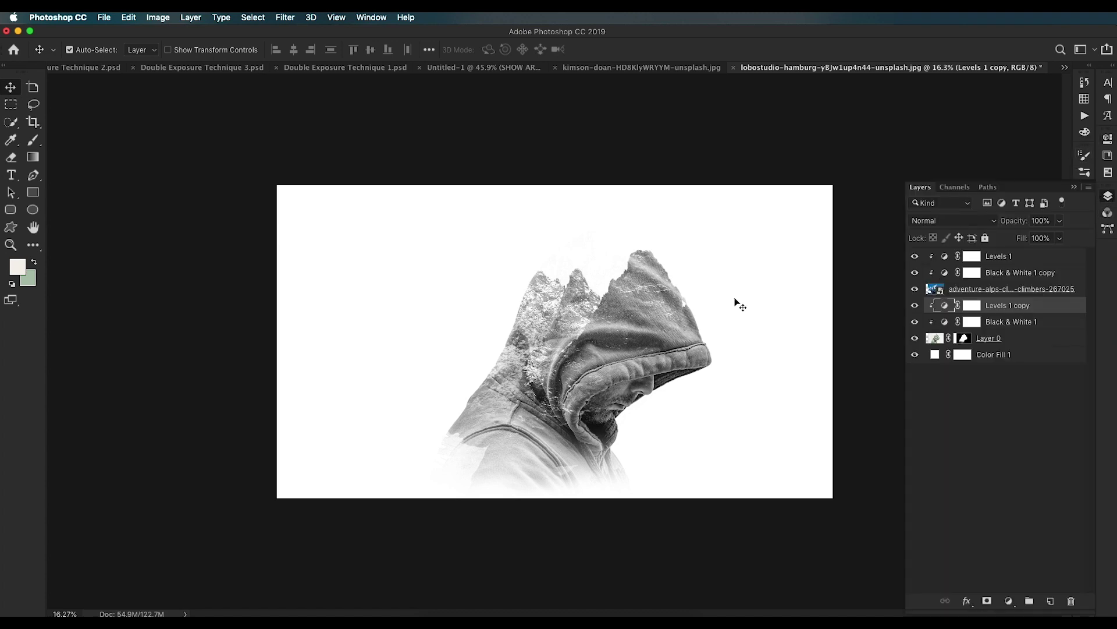
# Step: Shift the mountain layer slightly so its peaks sit differently across the hood
pyautogui.click(935, 291)
pyautogui.moveTo(670, 332); pyautogui.dragTo(625, 348)
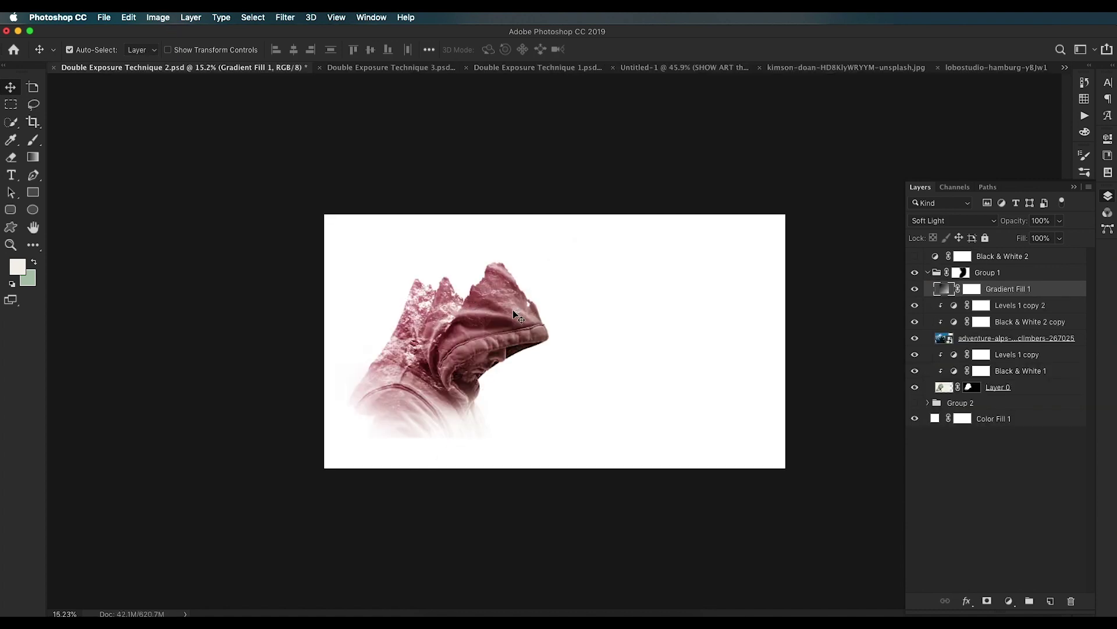
# Step: In Double Exposure Technique 2.psd, expand Group 2 and compare the upward-facing woman with Levels 2 hidden and shown
pyautogui.click(928, 272)
pyautogui.click(915, 289)
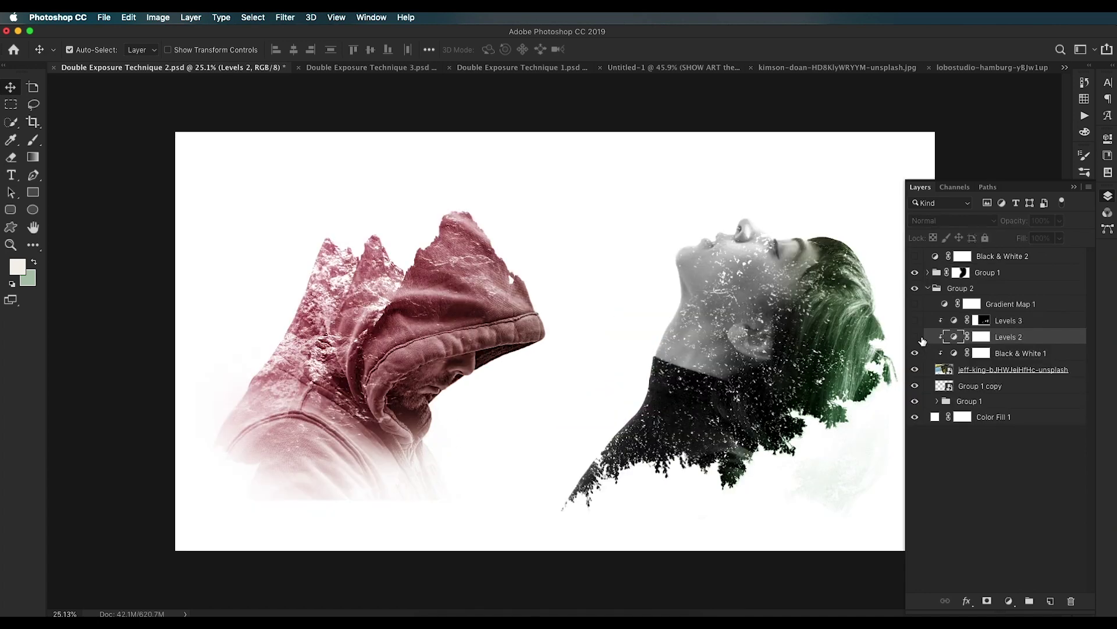
pyautogui.click(915, 337)
pyautogui.click(916, 337)
pyautogui.click(916, 337)
pyautogui.click(916, 337)
# Step: Try the Levels 2 white input at 255 on the forest photo, and set it to 196
pyautogui.doubleClick(953, 340)
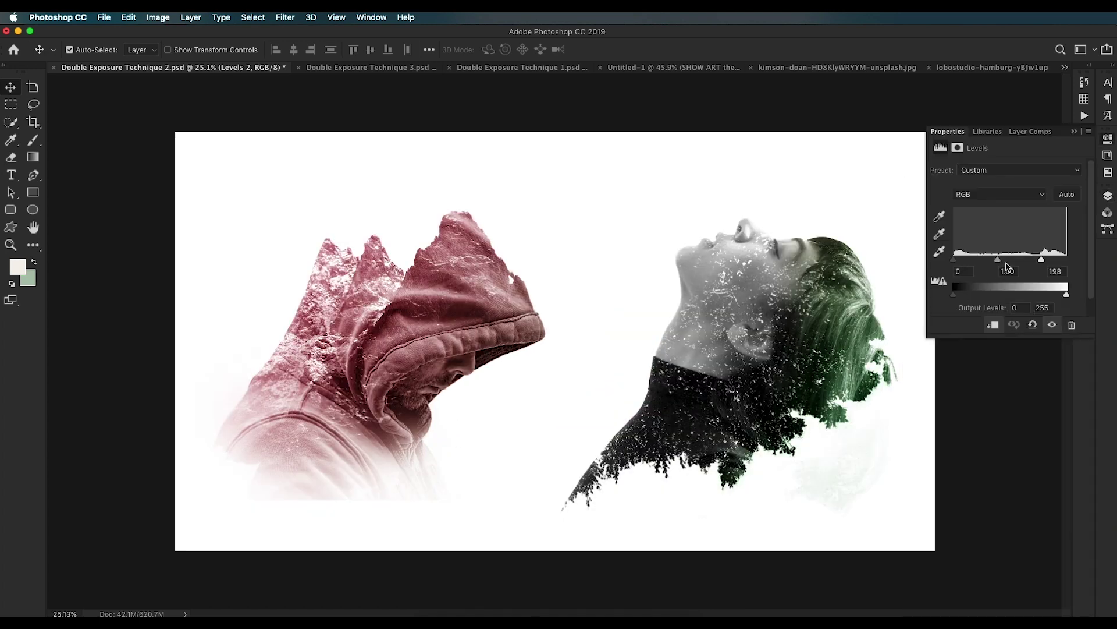
pyautogui.moveTo(1043, 260); pyautogui.dragTo(1073, 262)
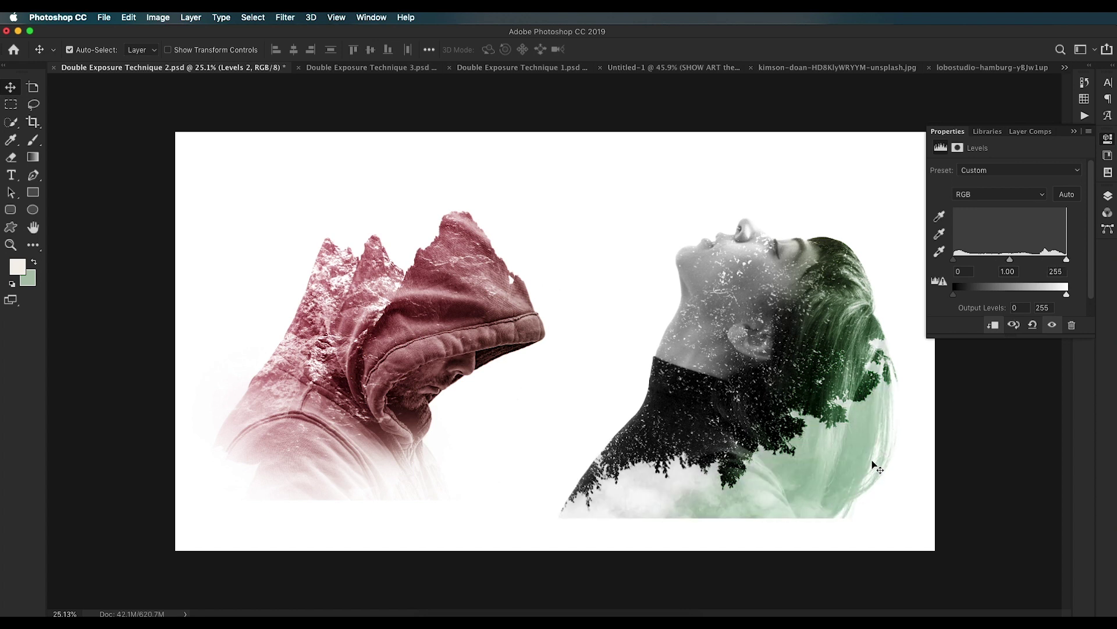
pyautogui.moveTo(1065, 261); pyautogui.dragTo(1042, 264)
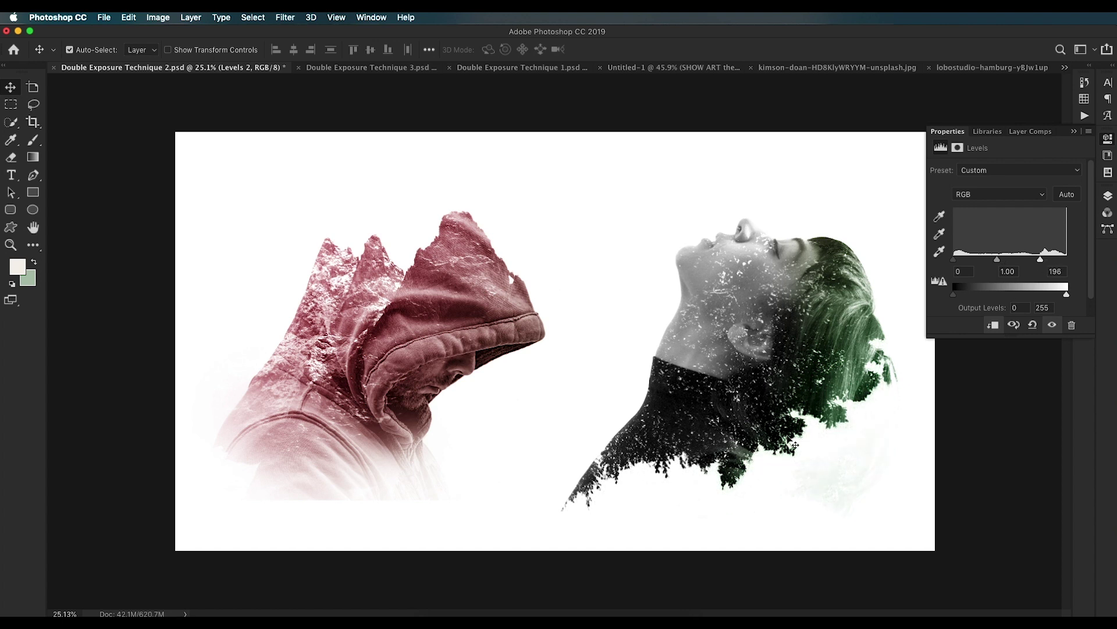
pyautogui.click(1074, 131)
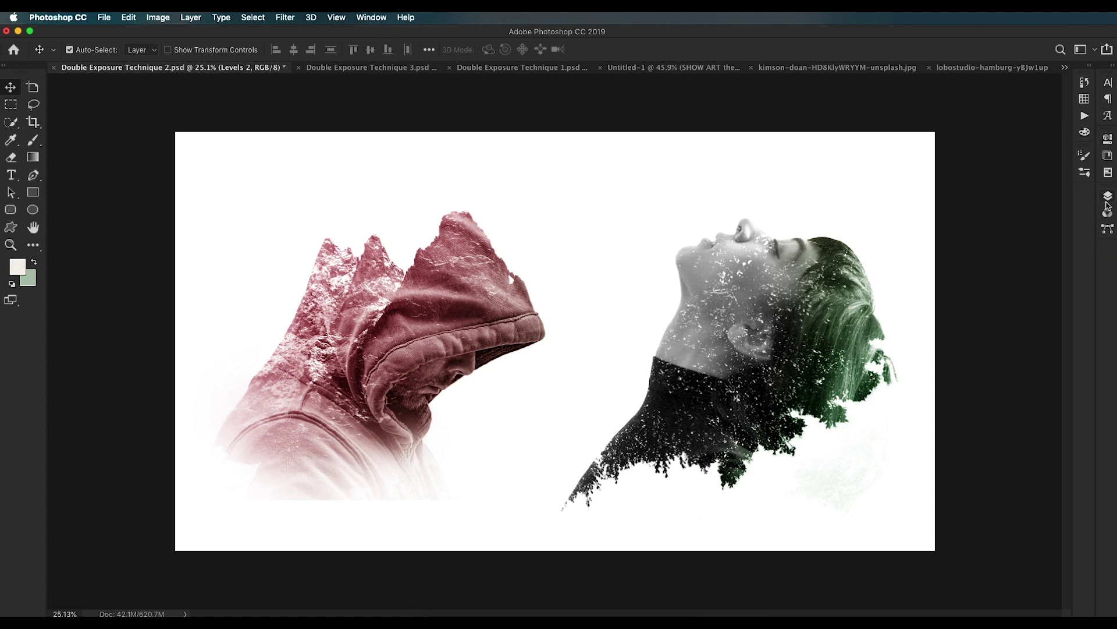
pyautogui.click(1108, 196)
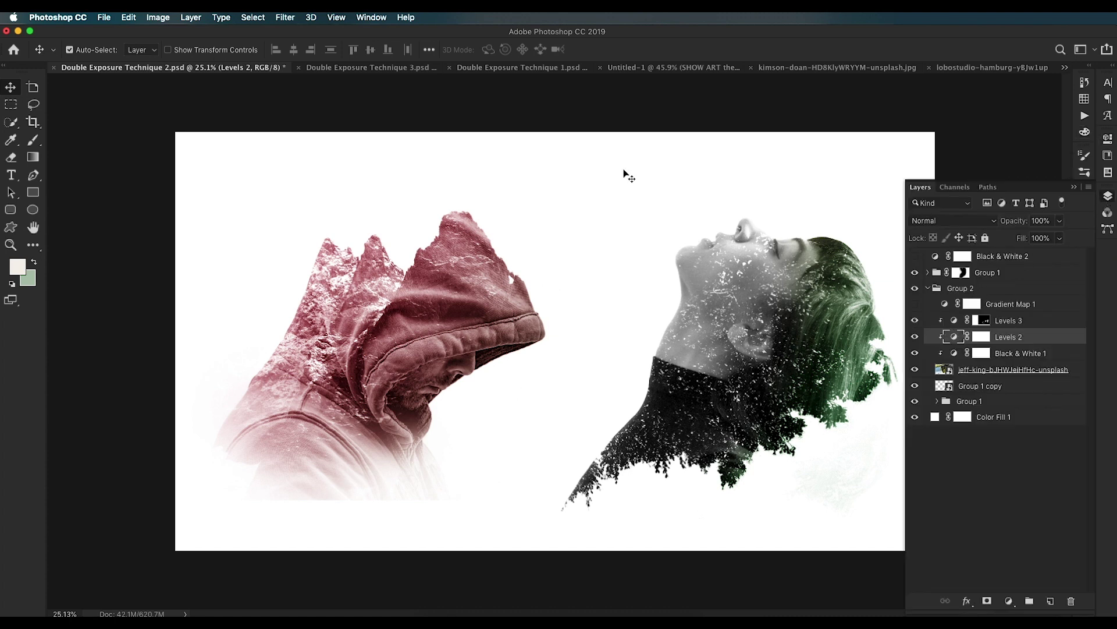
# Step: In the hooded man document, add a Gradient Fill layer above Levels 1 using the violet-to-orange preset
pyautogui.click(969, 68)
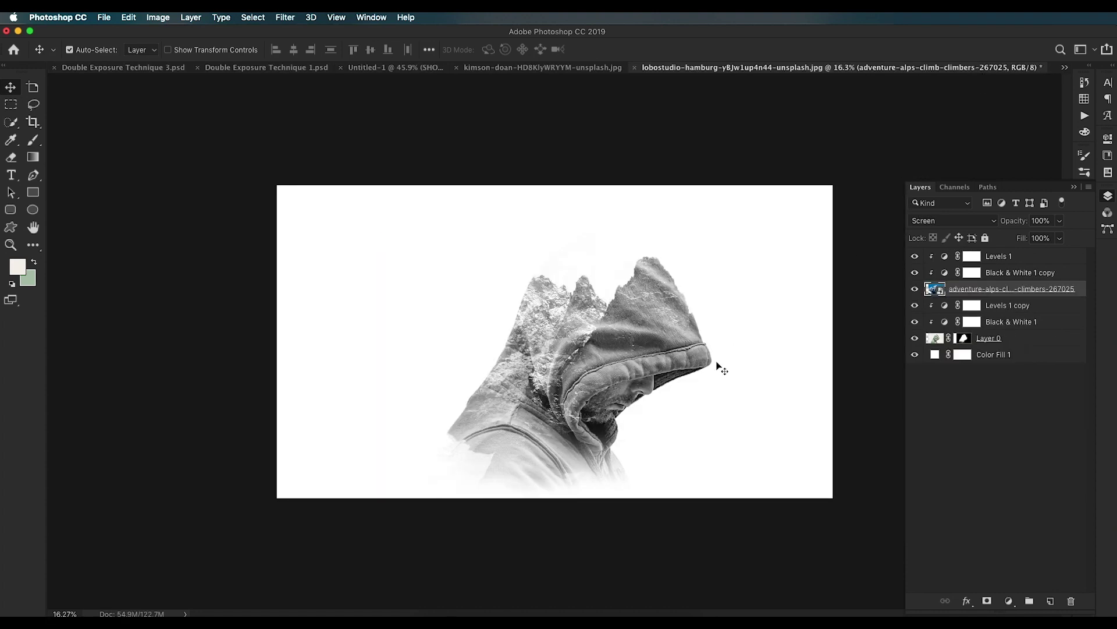
pyautogui.hotkey('ctrl', '0')
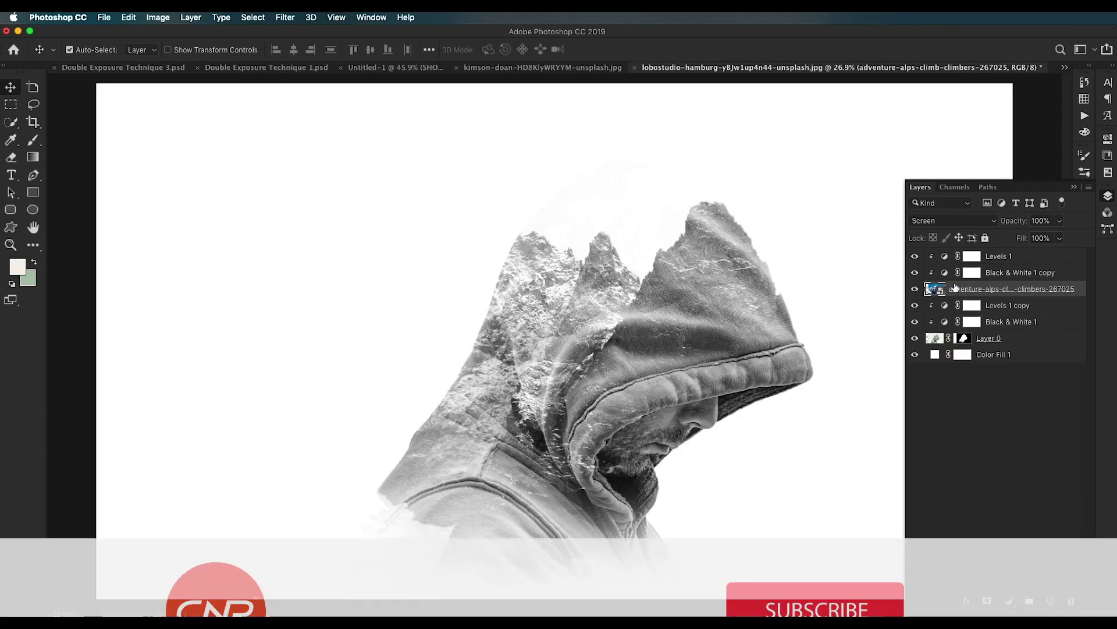
pyautogui.click(972, 256)
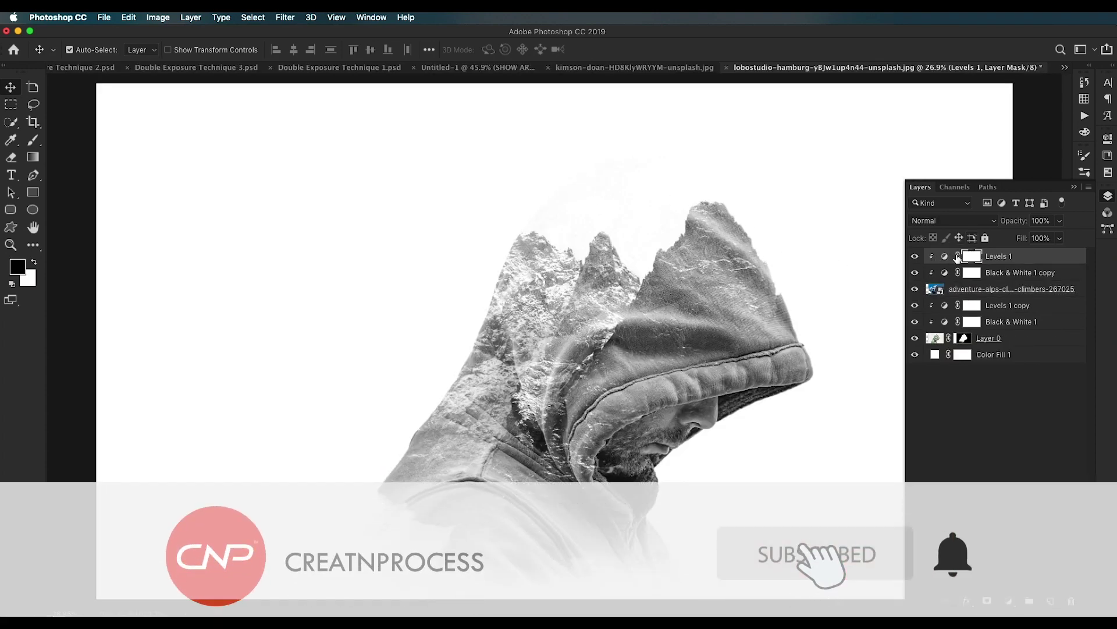
pyautogui.scroll(1, 818, 326)
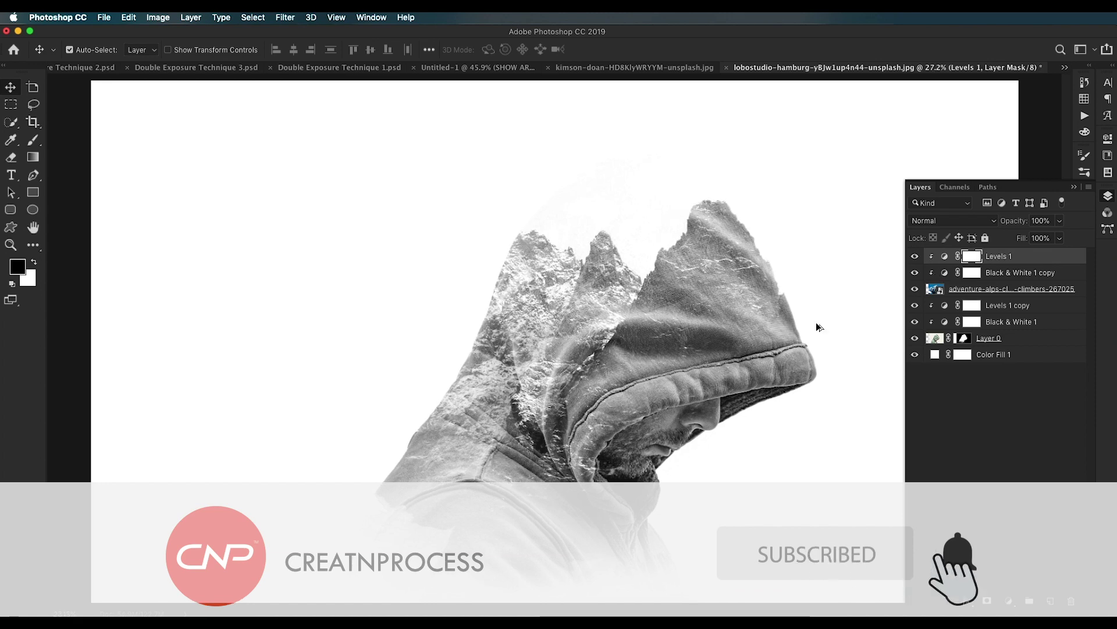
pyautogui.click(1010, 601)
pyautogui.click(1023, 387)
pyautogui.click(819, 205)
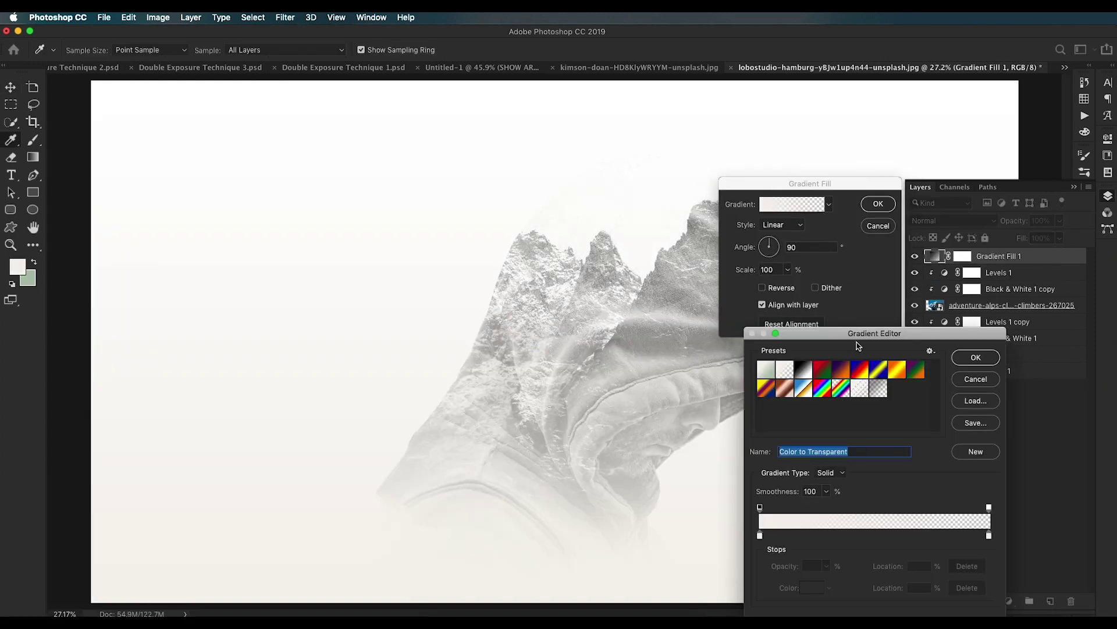
pyautogui.click(845, 372)
pyautogui.click(973, 358)
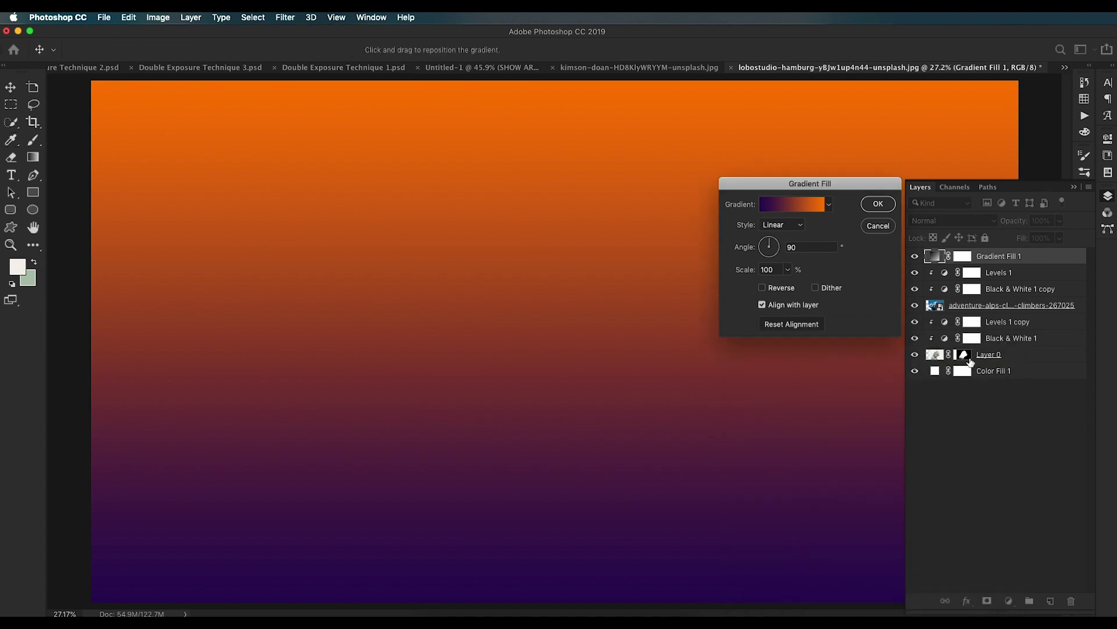
# Step: Set the Gradient Fill layer's blend mode to Soft Light and check the coloring on the hooded man
pyautogui.click(952, 221)
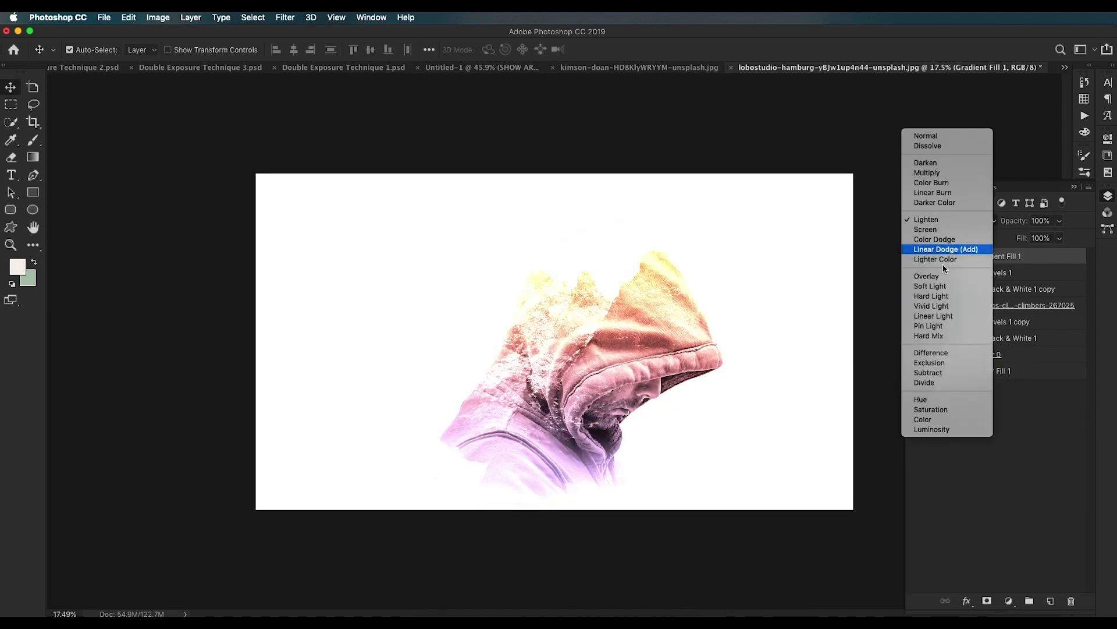
pyautogui.scroll(6, 627, 371)
pyautogui.scroll(-5, 623, 371)
pyautogui.scroll(5, 607, 372)
pyautogui.scroll(-5, 602, 356)
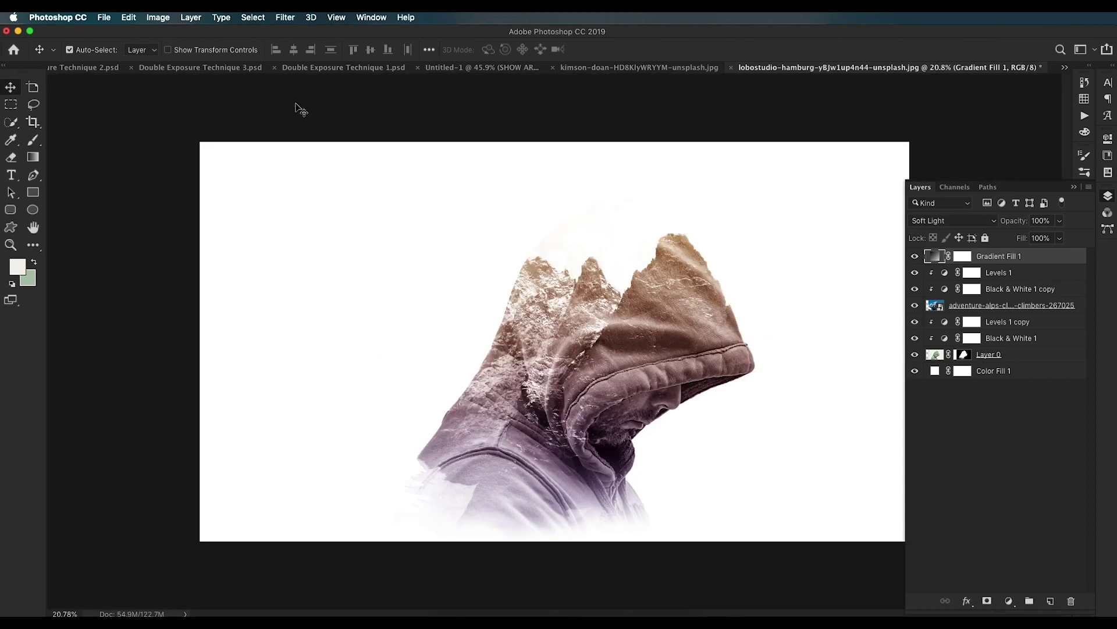
# Step: Switch to Double Exposure Technique 3.psd and examine the two portraits blended with tree foliage
pyautogui.click(110, 68)
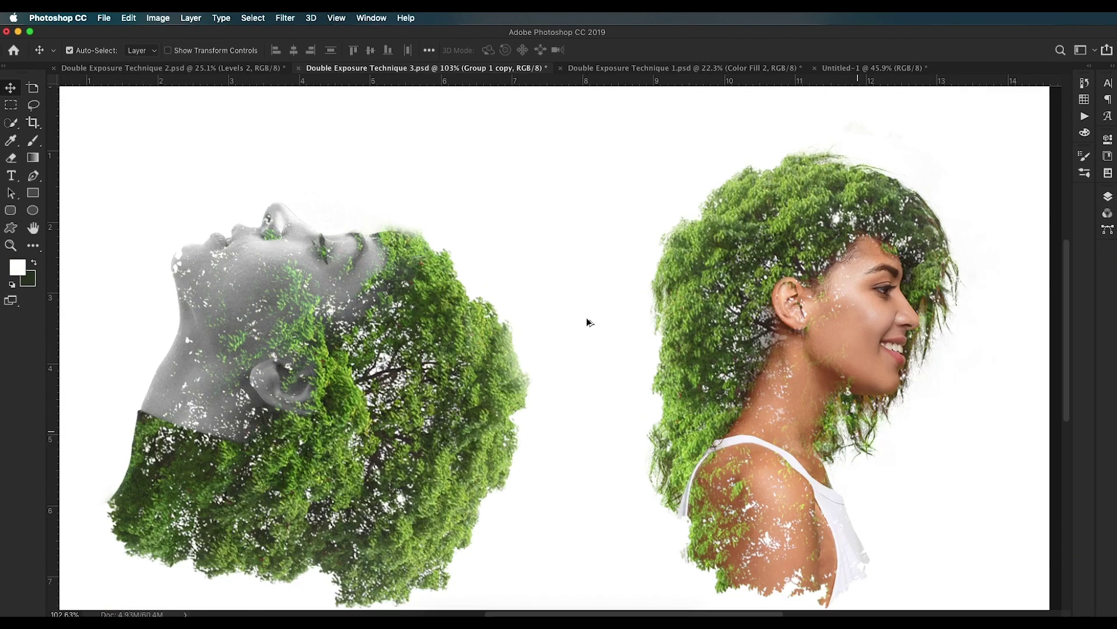
pyautogui.scroll(-5, 586, 319)
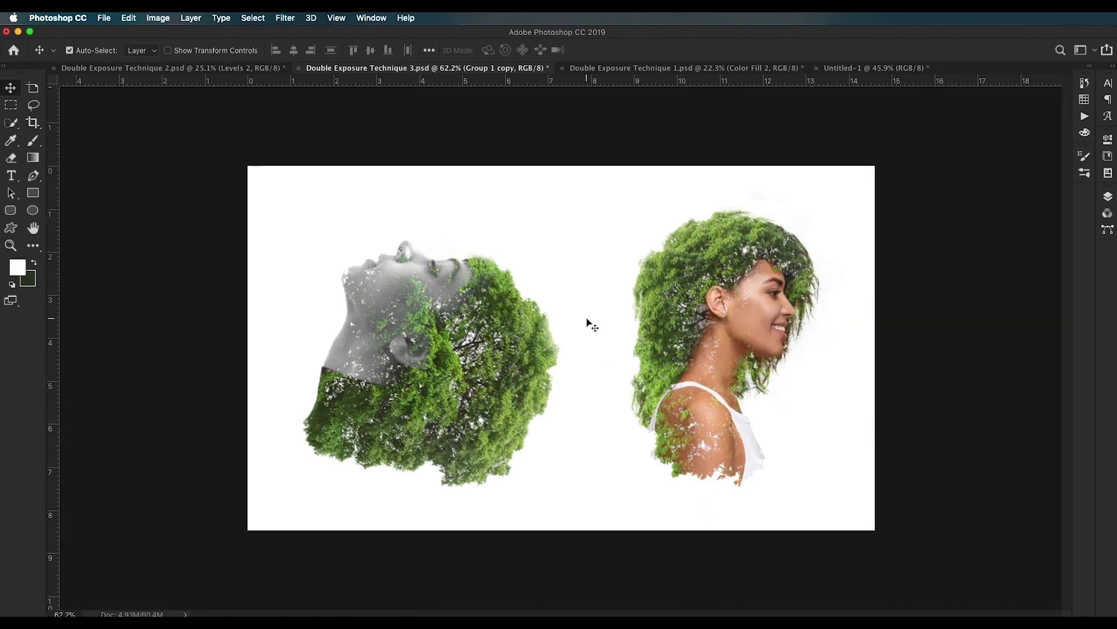
pyautogui.scroll(5, 585, 319)
pyautogui.scroll(-2, 392, 365)
pyautogui.hscroll(-2, 393, 365)
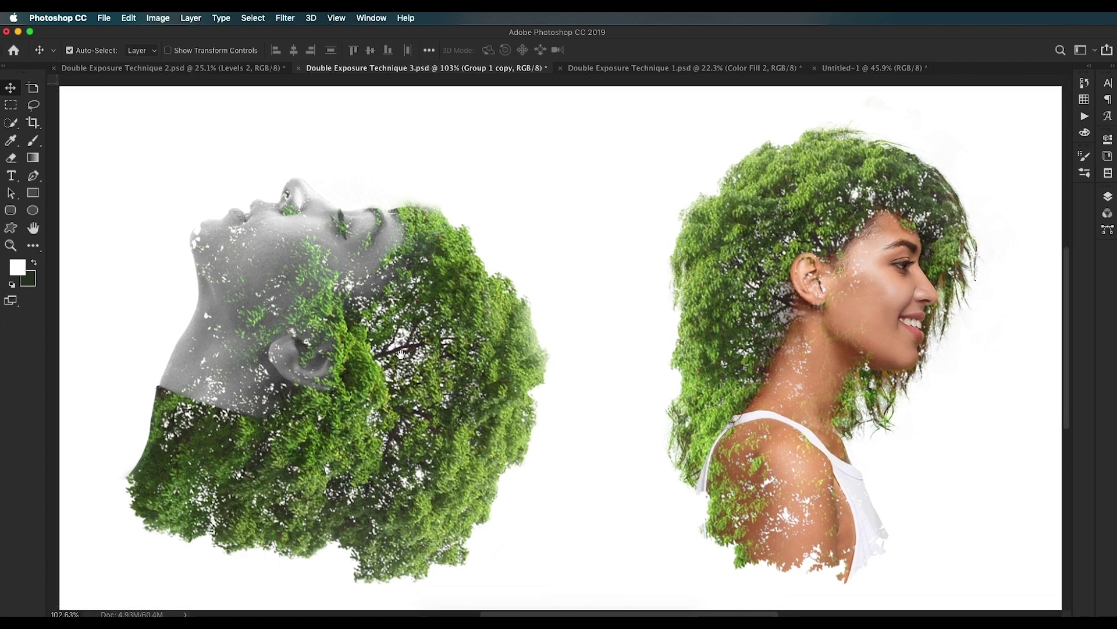
pyautogui.moveTo(527, 349); pyautogui.dragTo(469, 346)
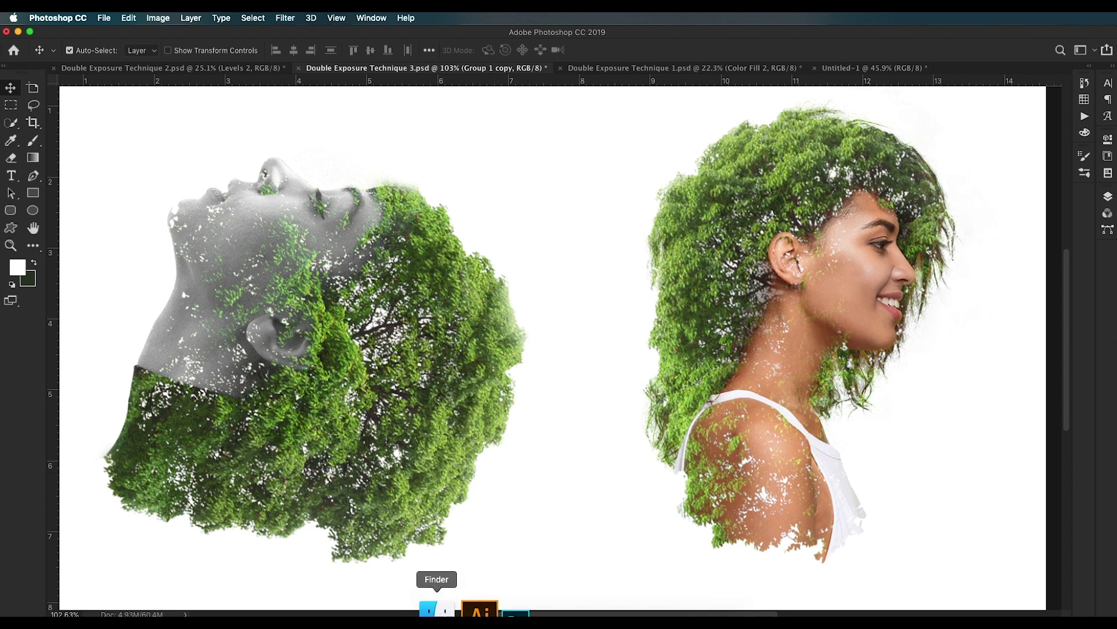
# Step: From the Images folder in Finder, open female-grayscale-photo-facing-upward-972325.jpg in Photoshop
pyautogui.click(425, 610)
pyautogui.rightClick(624, 360)
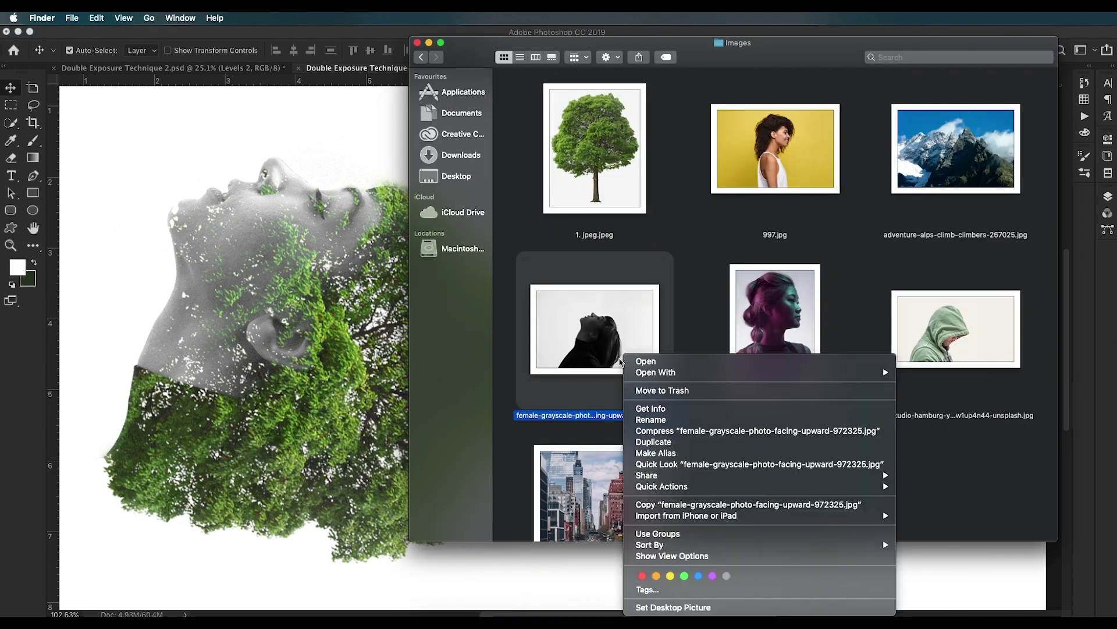
pyautogui.moveTo(747, 373)
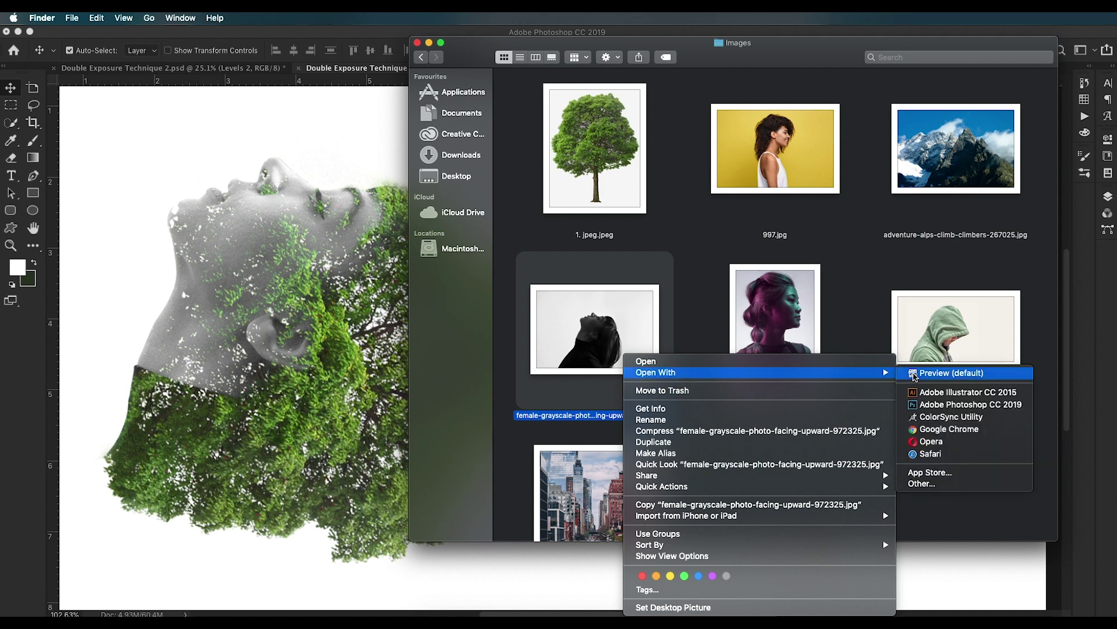
pyautogui.click(929, 405)
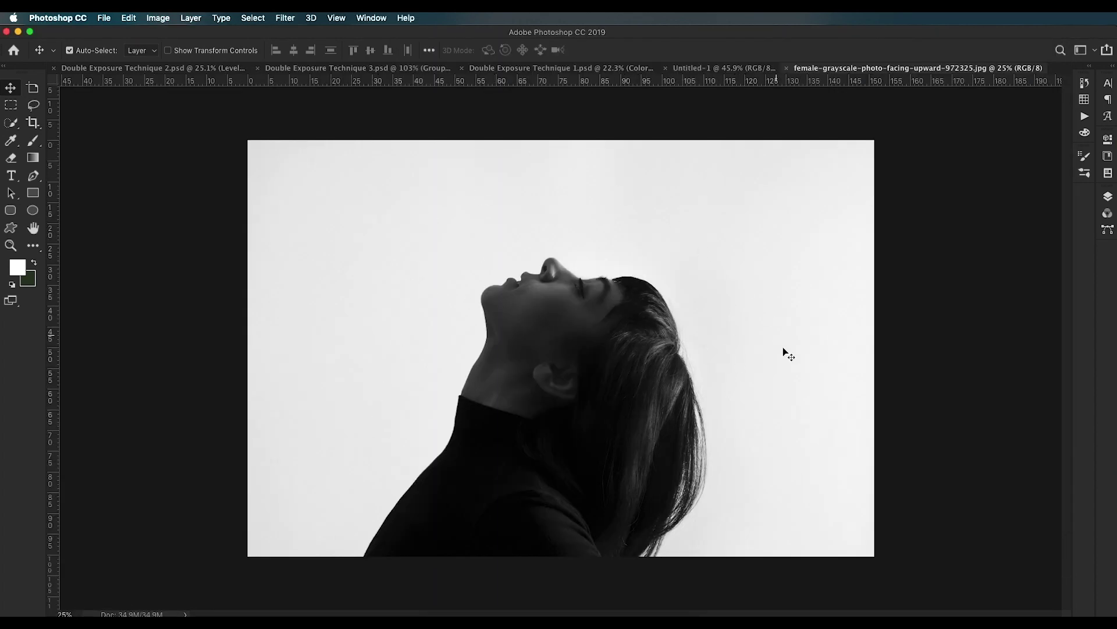
# Step: Select the light background around the woman with Color Range by sampling its tones
pyautogui.click(254, 18)
pyautogui.click(278, 134)
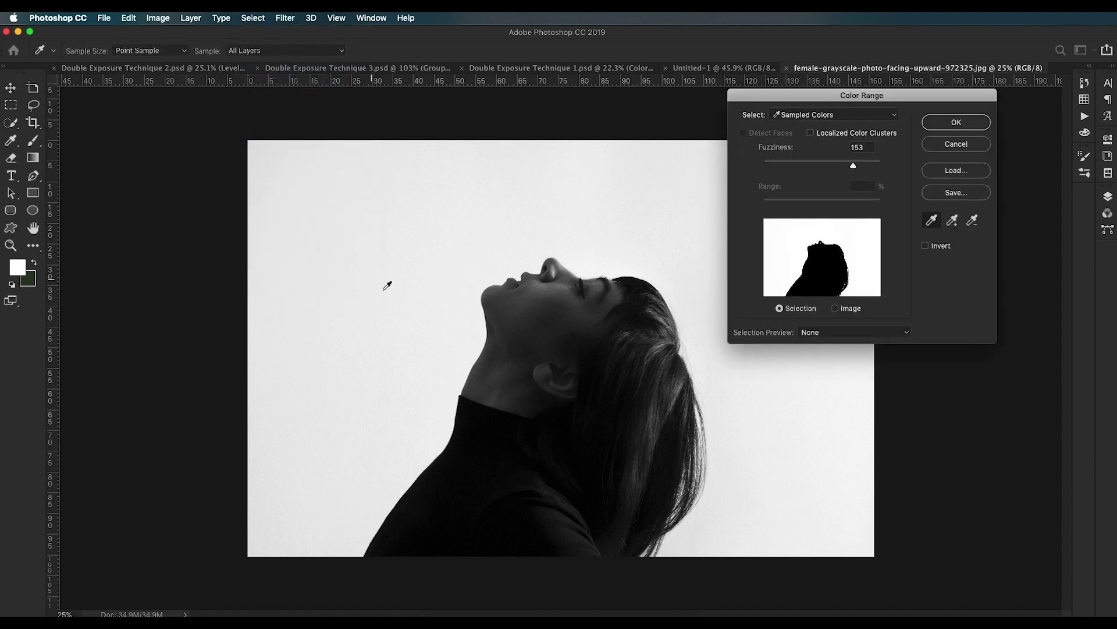
pyautogui.click(805, 233)
pyautogui.keyDown('shift'); pyautogui.click(872, 247); pyautogui.keyUp('shift')
pyautogui.click(957, 123)
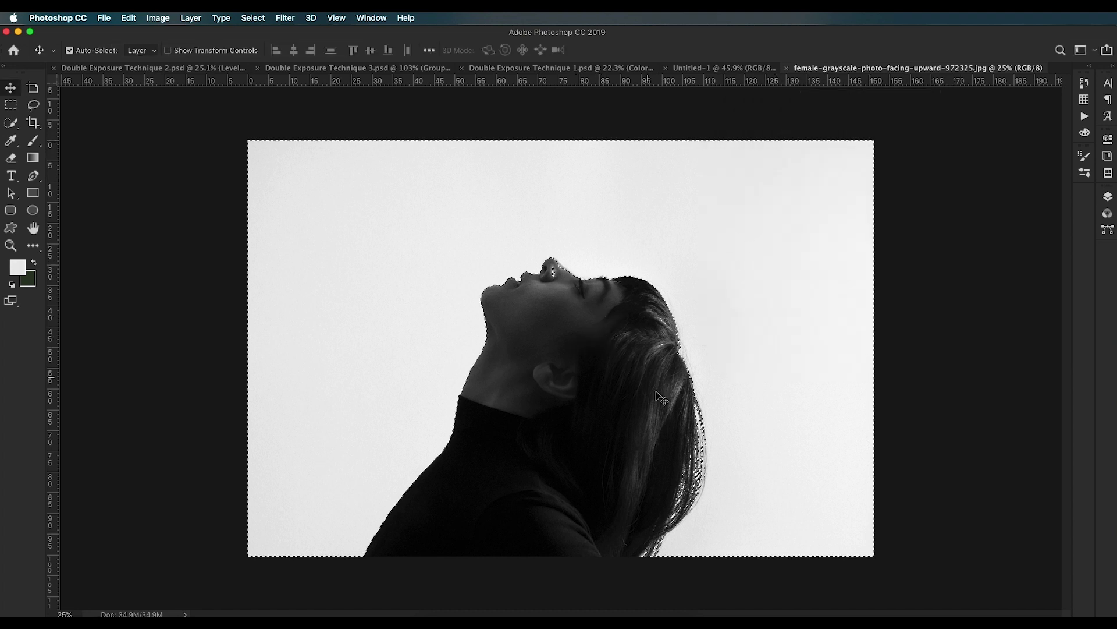
# Step: Invert the selection and refine its edge along the hair in Select and Mask, and apply it as a layer mask on the photo
pyautogui.click(11, 104)
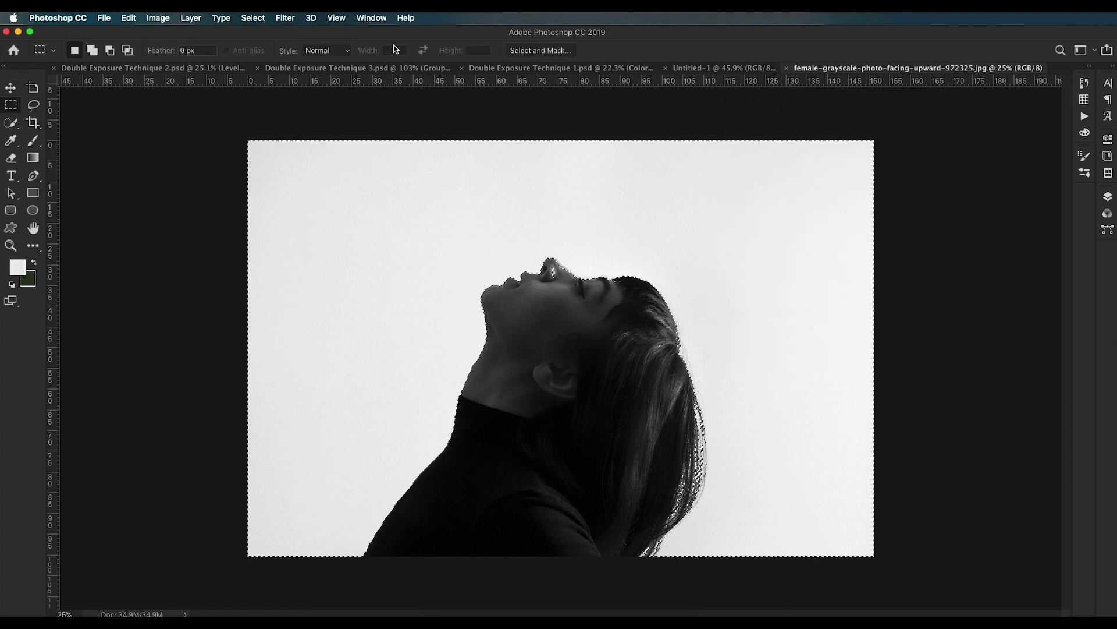
pyautogui.click(531, 50)
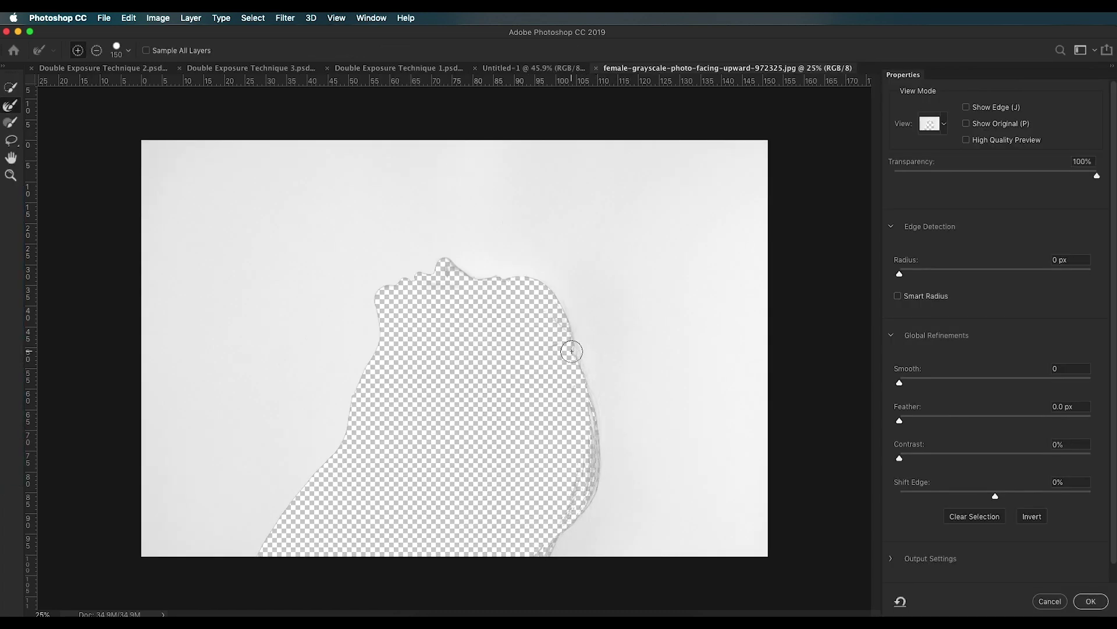
pyautogui.press('super+shift+i')
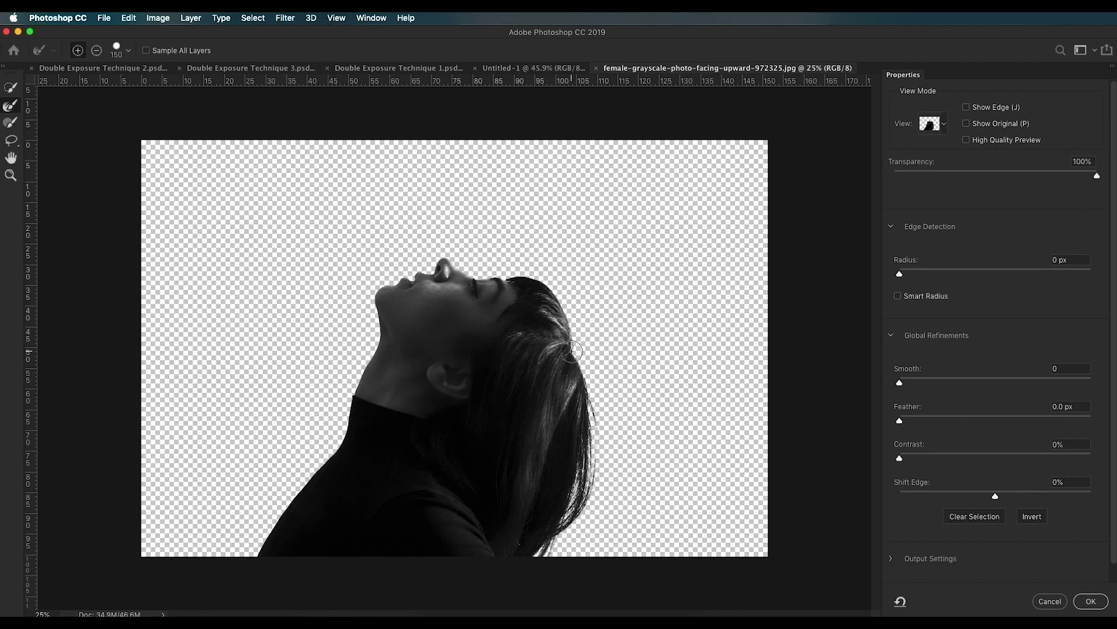
pyautogui.moveTo(608, 441)
pyautogui.mouseDown()
pyautogui.moveTo(584, 419)
pyautogui.moveTo(590, 404)
pyautogui.moveTo(591, 483)
pyautogui.moveTo(550, 536)
pyautogui.mouseUp()
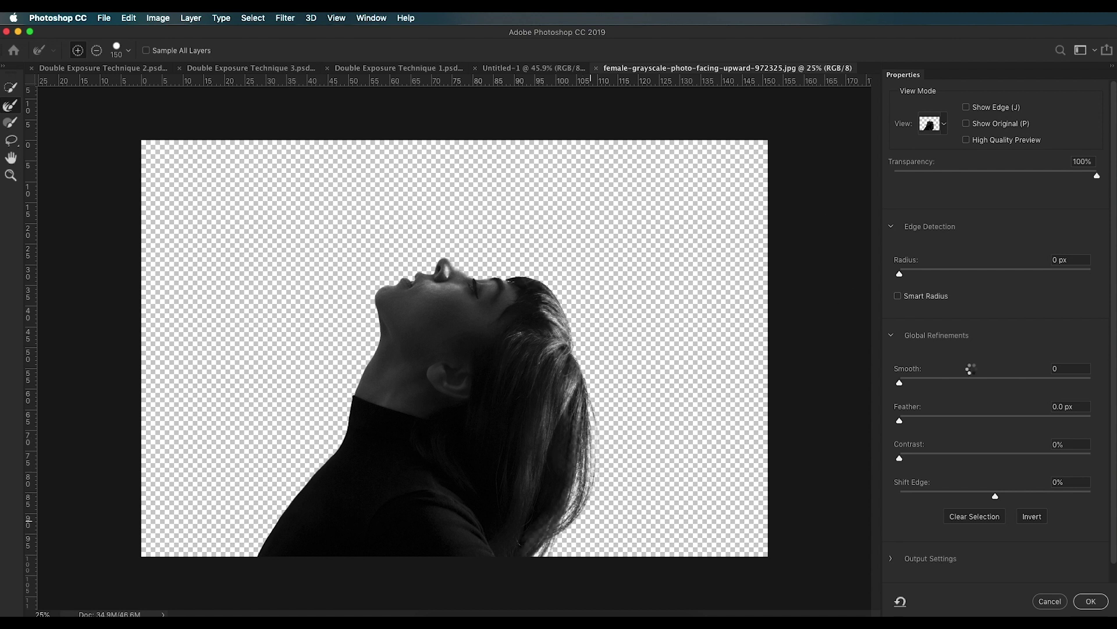
pyautogui.click(1092, 600)
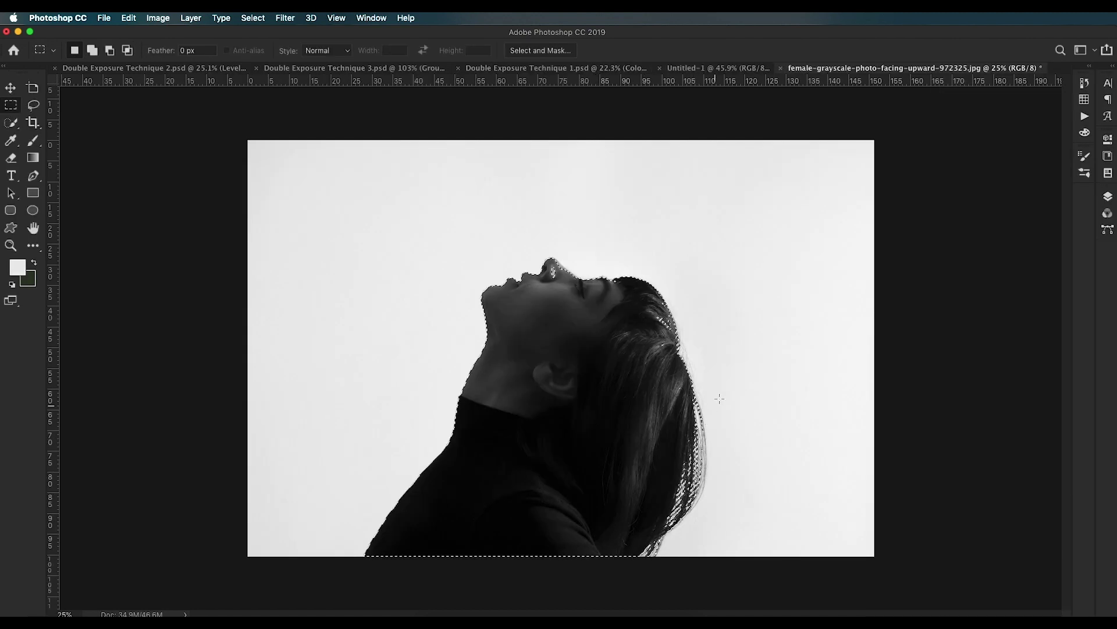
pyautogui.click(1109, 198)
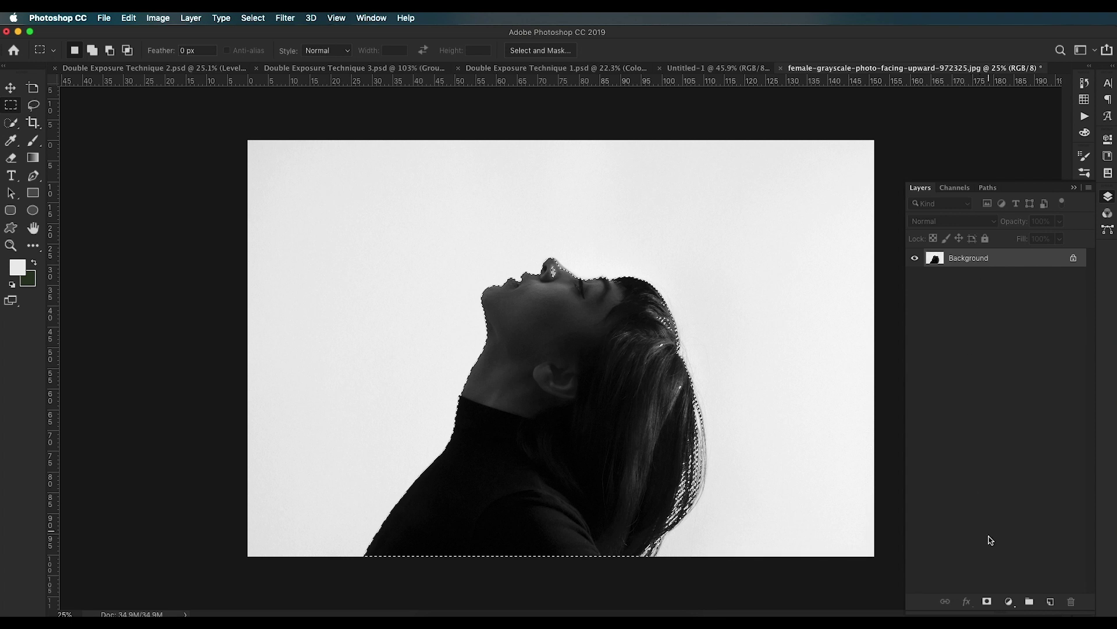
pyautogui.click(987, 601)
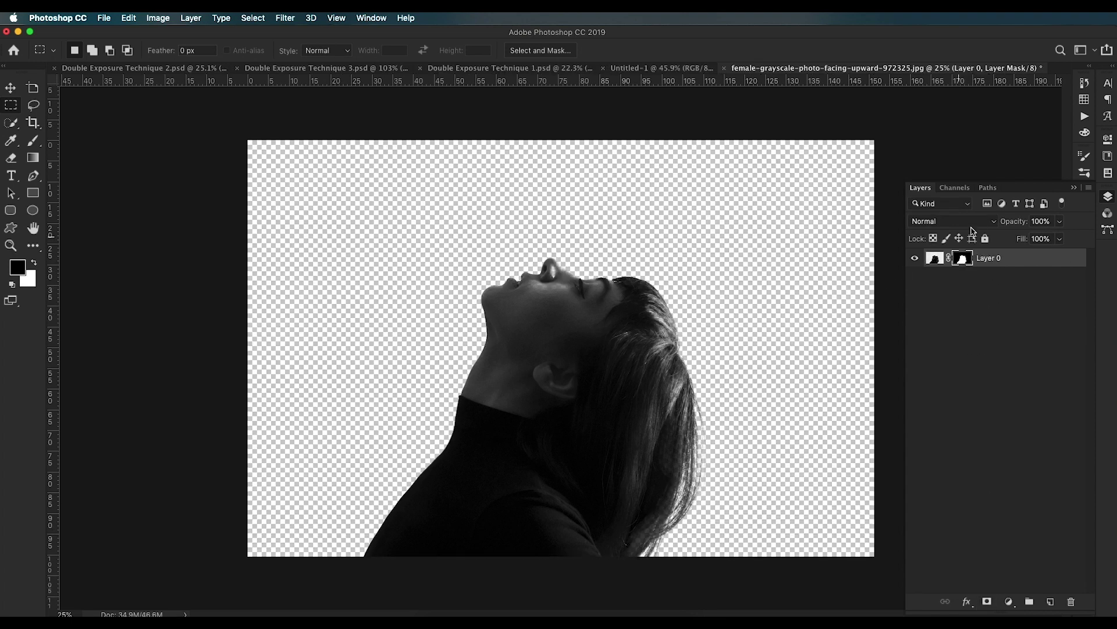
# Step: Display the layer mask on its own and lighten the grey patches in the face and hair with the Dodge tool
pyautogui.keyDown('alt'); pyautogui.click(966, 261); pyautogui.keyUp('alt')
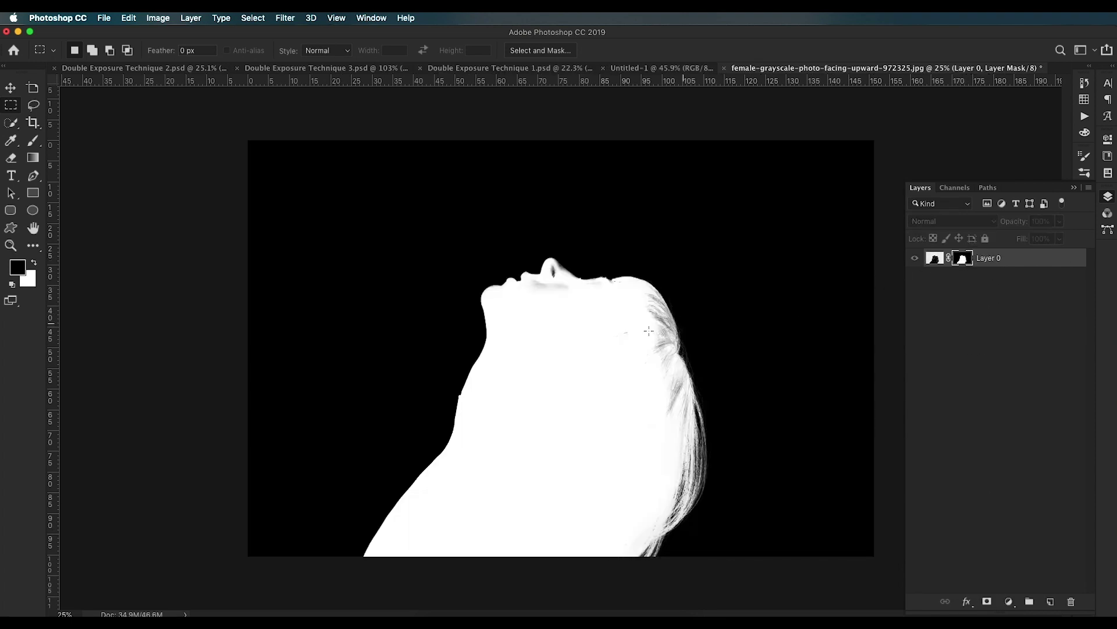
pyautogui.moveTo(604, 371); pyautogui.dragTo(677, 340)
pyautogui.moveTo(676, 341); pyautogui.dragTo(561, 419)
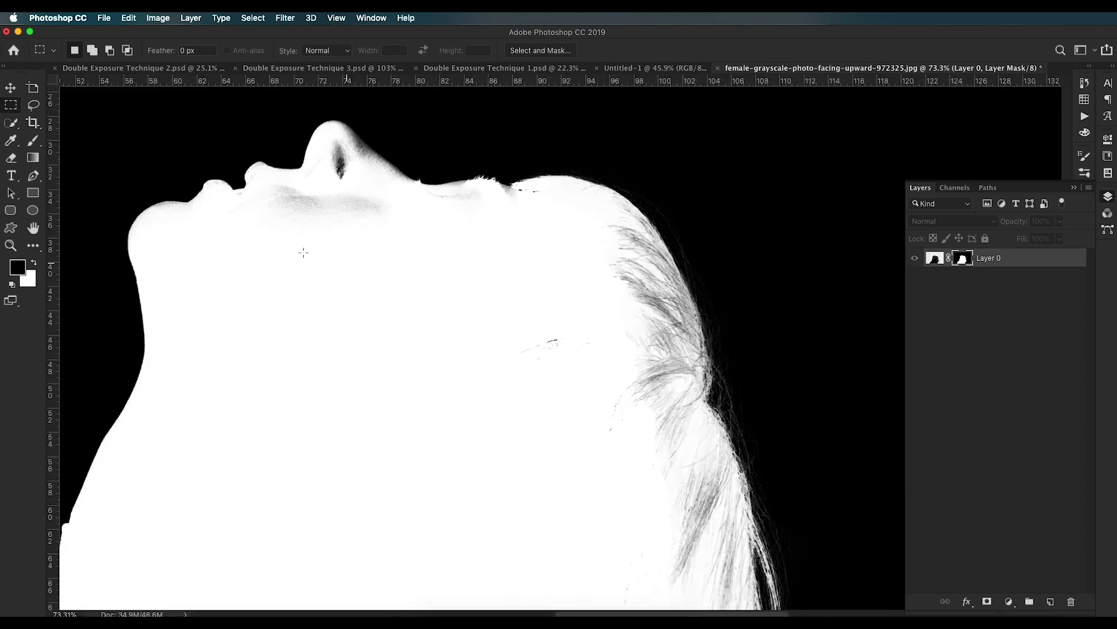
pyautogui.press('o')
pyautogui.moveTo(374, 217)
pyautogui.mouseDown()
pyautogui.moveTo(332, 220)
pyautogui.moveTo(341, 163)
pyautogui.moveTo(431, 167)
pyautogui.mouseUp()
pyautogui.moveTo(486, 260); pyautogui.dragTo(469, 199)
pyautogui.moveTo(646, 344); pyautogui.dragTo(609, 223)
pyautogui.moveTo(692, 535); pyautogui.dragTo(683, 402)
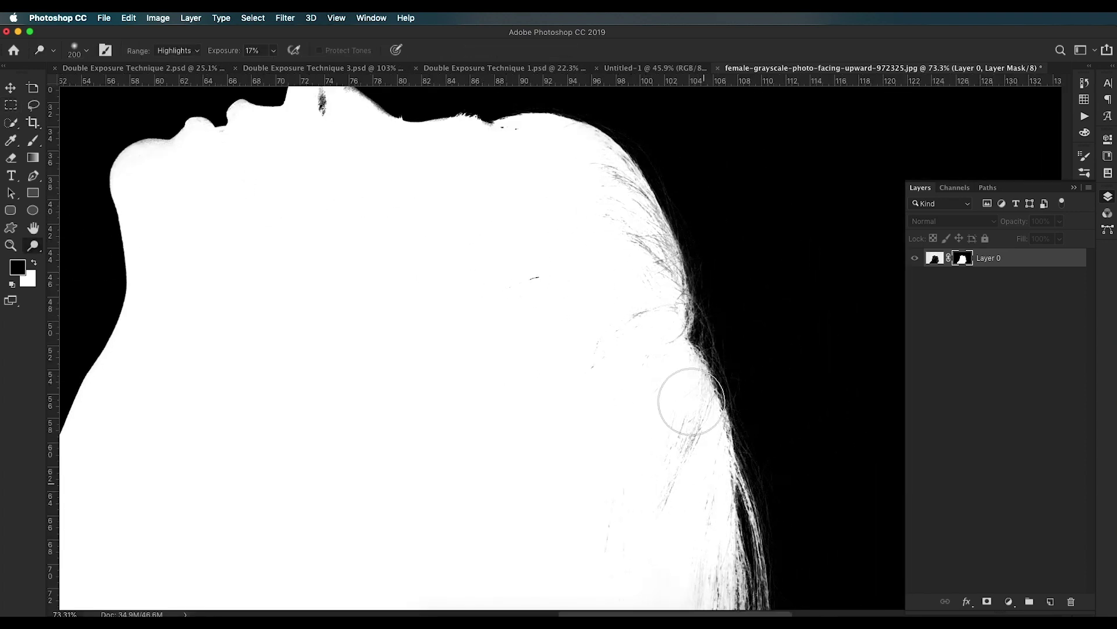
# Step: Paint over the leftover dark specks inside the mask's silhouette with a white brush
pyautogui.moveTo(582, 506); pyautogui.dragTo(549, 253)
pyautogui.press('b')
pyautogui.press('x')
pyautogui.moveTo(424, 406); pyautogui.dragTo(428, 410)
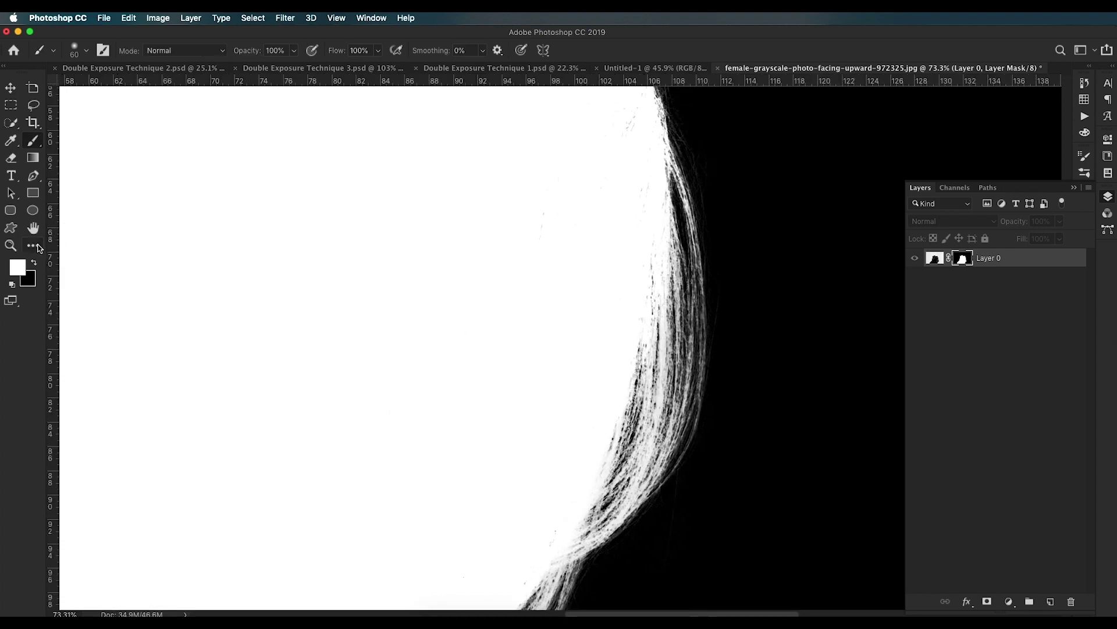
# Step: Darken the gaps between the hair strands in the mask with the Burn tool at 20% exposure, and return to the normal image view
pyautogui.click(34, 248)
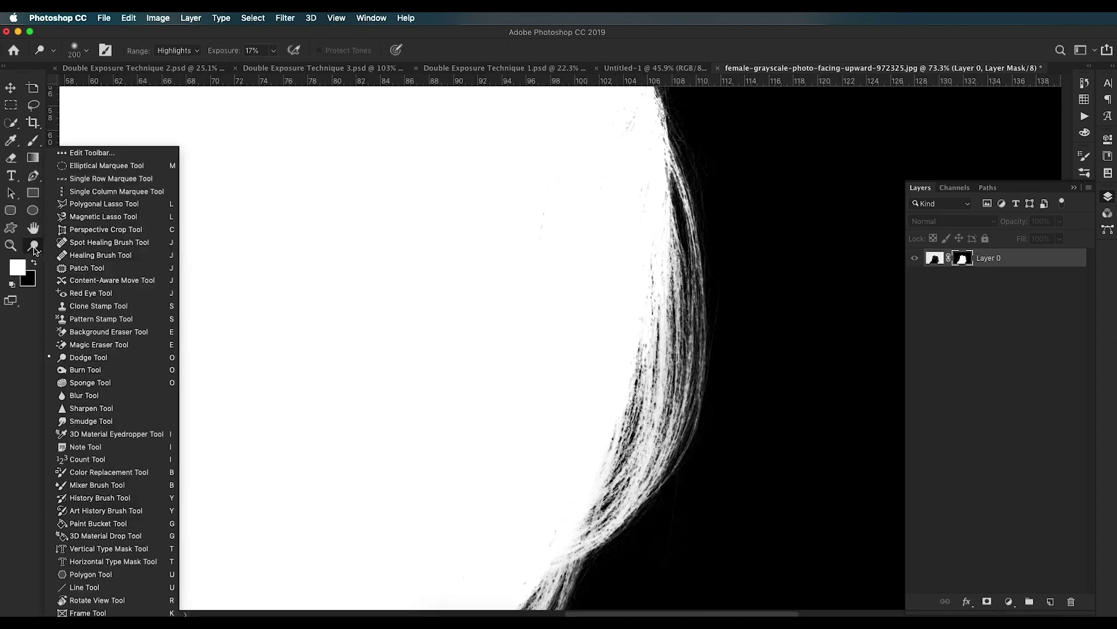
pyautogui.click(87, 371)
pyautogui.press('2')
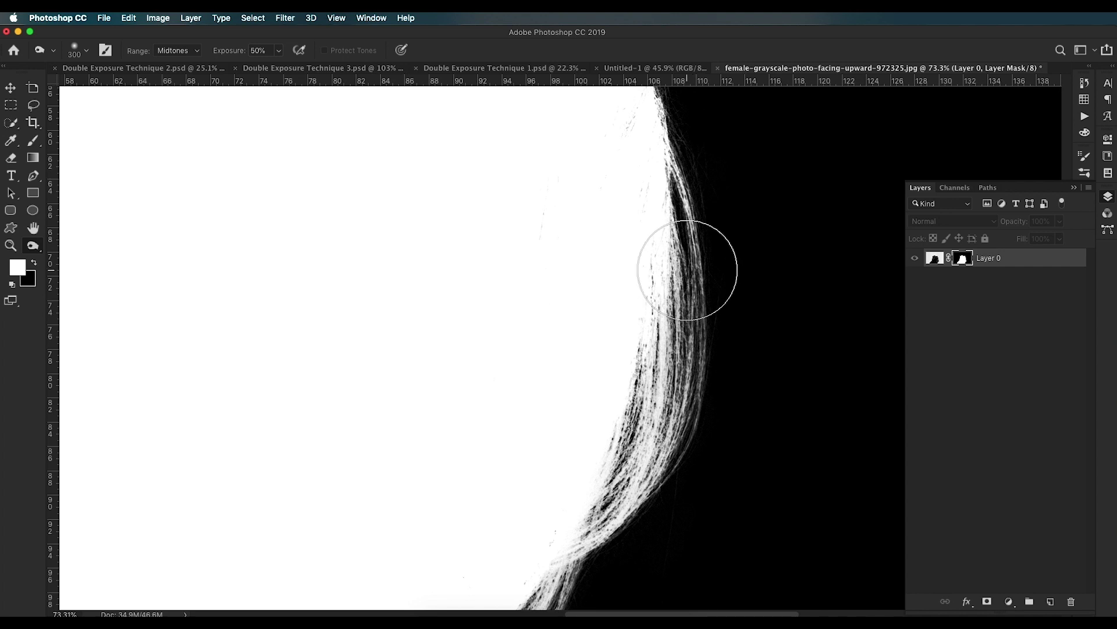
pyautogui.moveTo(692, 198)
pyautogui.mouseDown()
pyautogui.moveTo(624, 399)
pyautogui.moveTo(554, 536)
pyautogui.mouseUp()
pyautogui.scroll(-5, 760, 249)
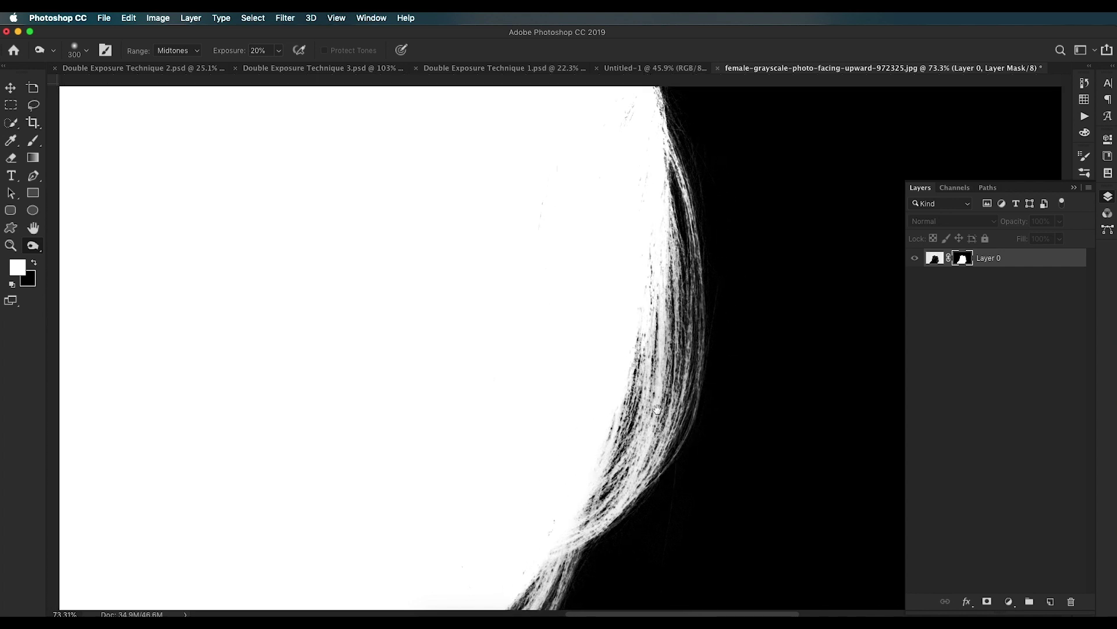
pyautogui.click(8, 89)
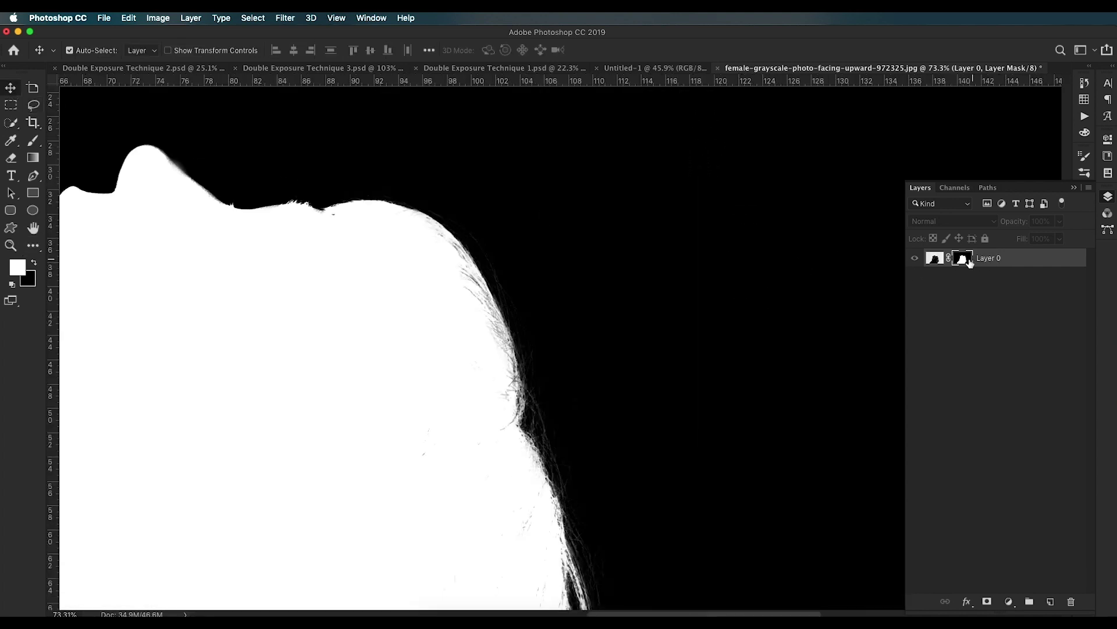
pyautogui.keyDown('alt'); pyautogui.click(967, 260); pyautogui.keyUp('alt')
pyautogui.scroll(-10, 561, 360)
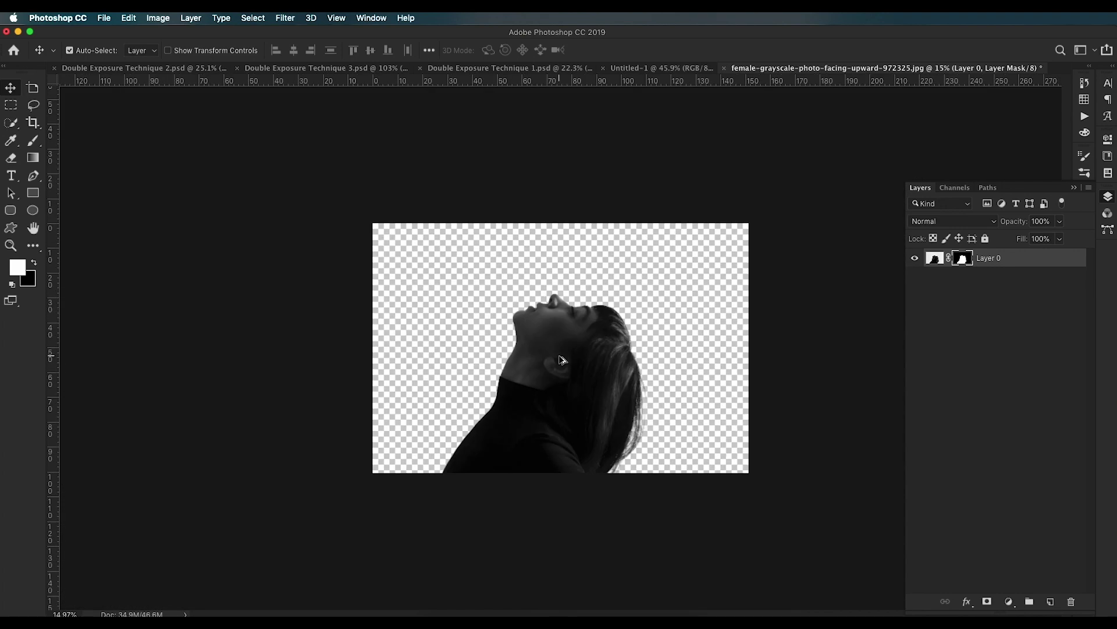
pyautogui.scroll(6, 564, 360)
pyautogui.scroll(-3, 579, 358)
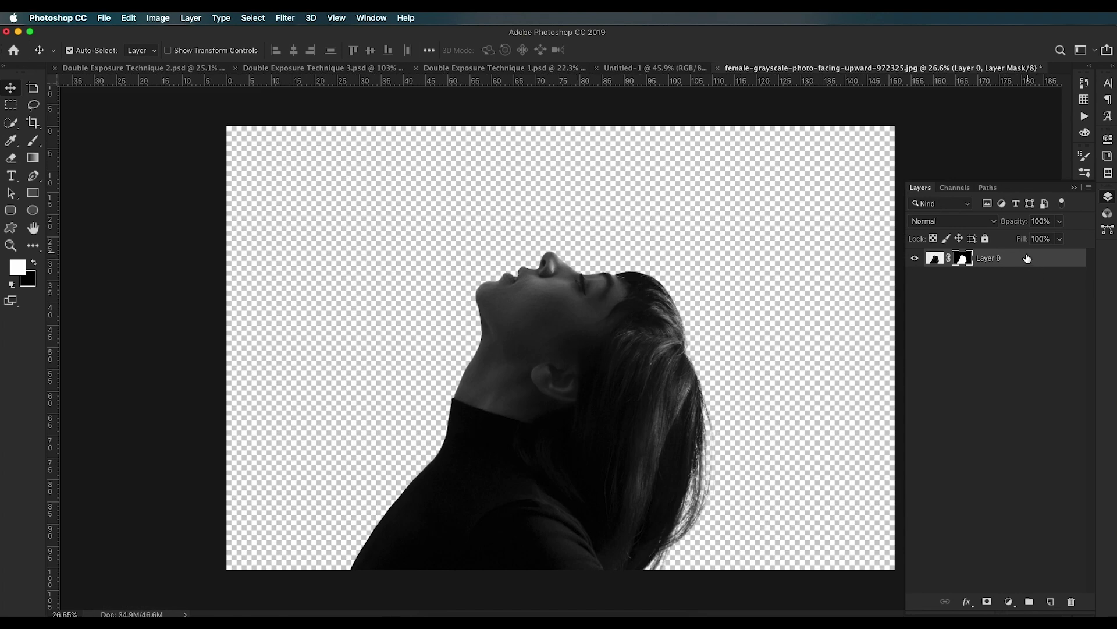
# Step: Add a white (ffffff) Solid Color fill layer and place it beneath the woman's layer
pyautogui.click(1010, 601)
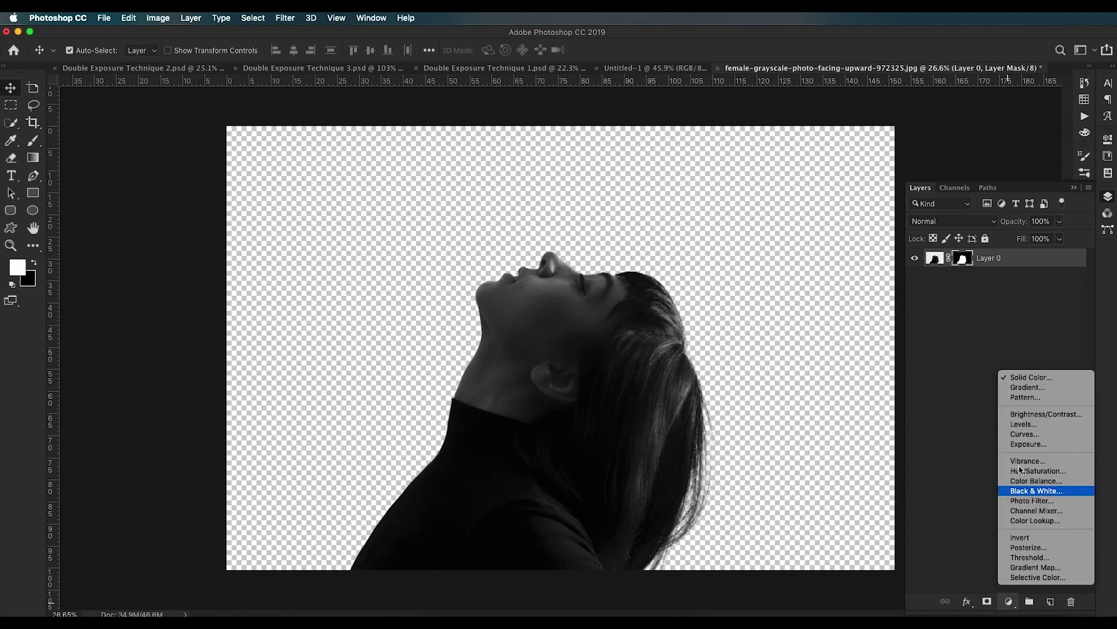
pyautogui.click(1025, 380)
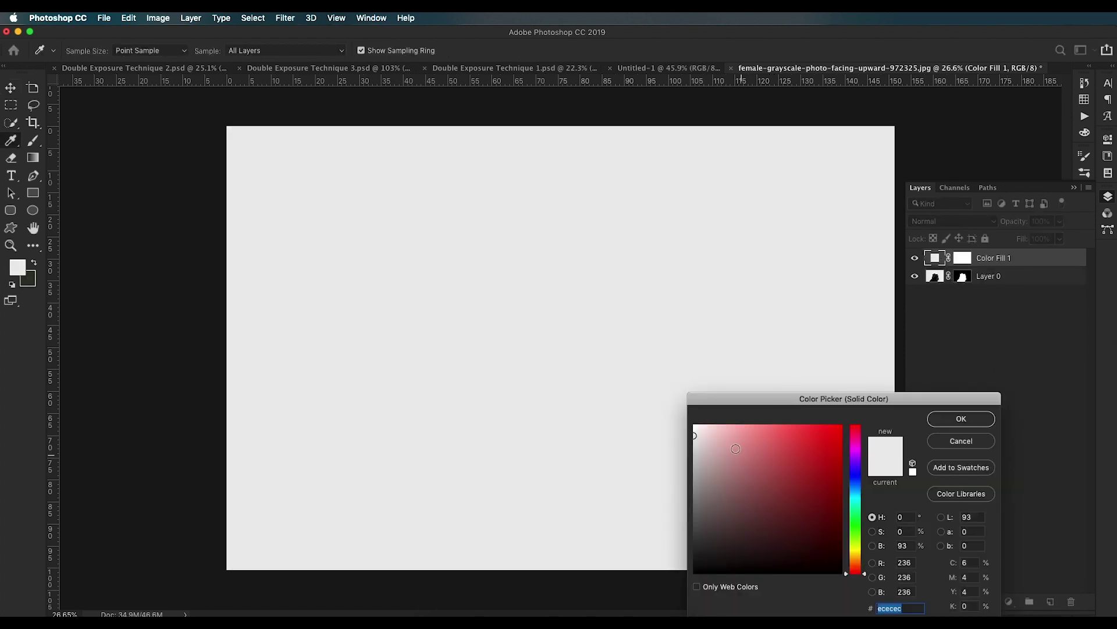
pyautogui.write('ffffff')
pyautogui.click(961, 418)
pyautogui.moveTo(1005, 260); pyautogui.dragTo(1030, 288)
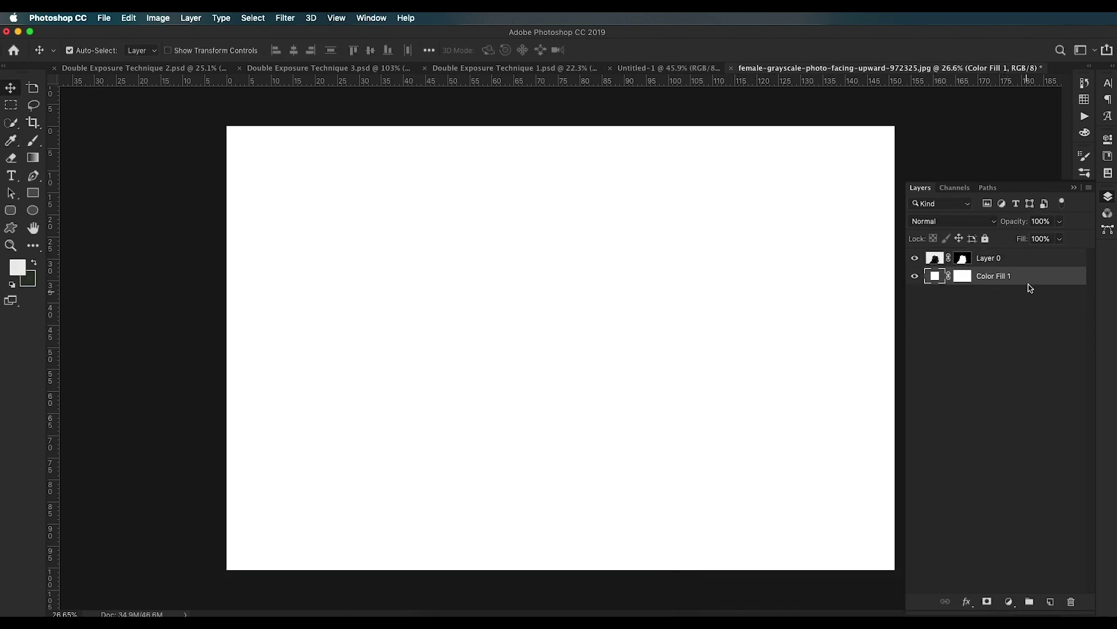
# Step: Add a Brightness/Contrast adjustment above the woman's layer with brightness 72 and contrast -50
pyautogui.click(936, 263)
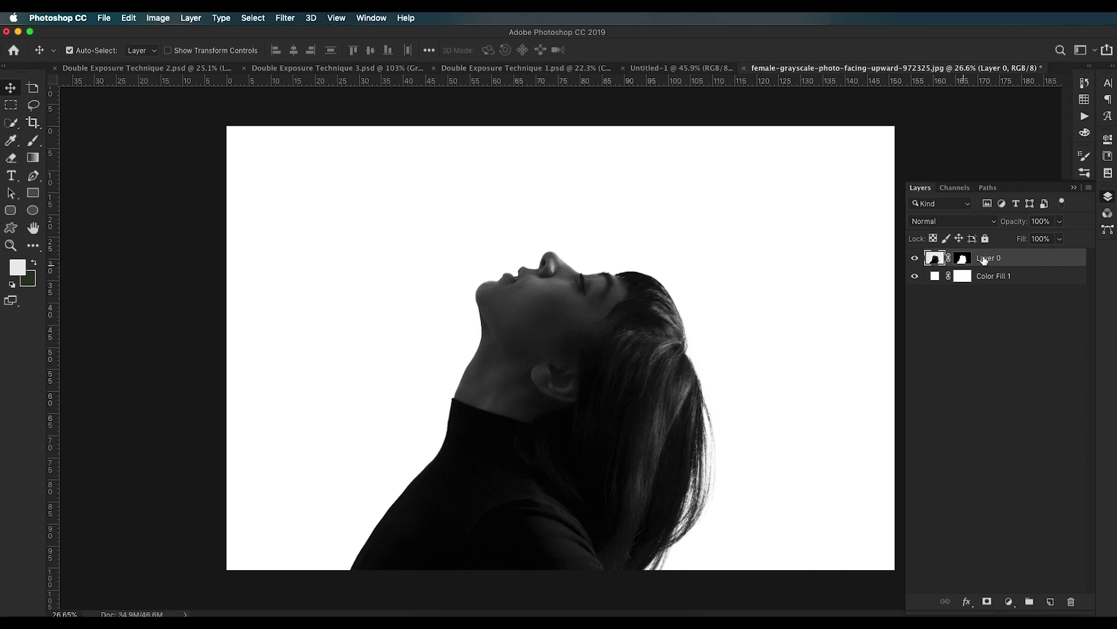
pyautogui.click(1010, 602)
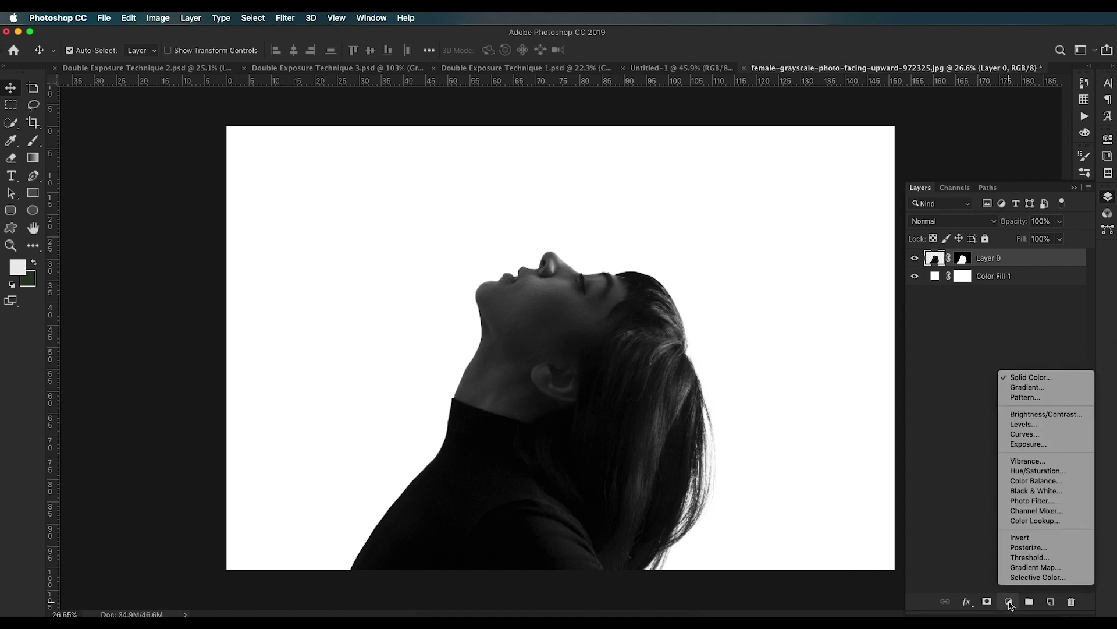
pyautogui.click(1027, 414)
pyautogui.moveTo(1006, 205); pyautogui.dragTo(936, 229)
pyautogui.moveTo(1040, 205)
pyautogui.mouseDown()
pyautogui.moveTo(1051, 205)
pyautogui.moveTo(1024, 204)
pyautogui.moveTo(1071, 206)
pyautogui.moveTo(1012, 203)
pyautogui.moveTo(1041, 204)
pyautogui.mouseUp()
pyautogui.scroll(5, 565, 297)
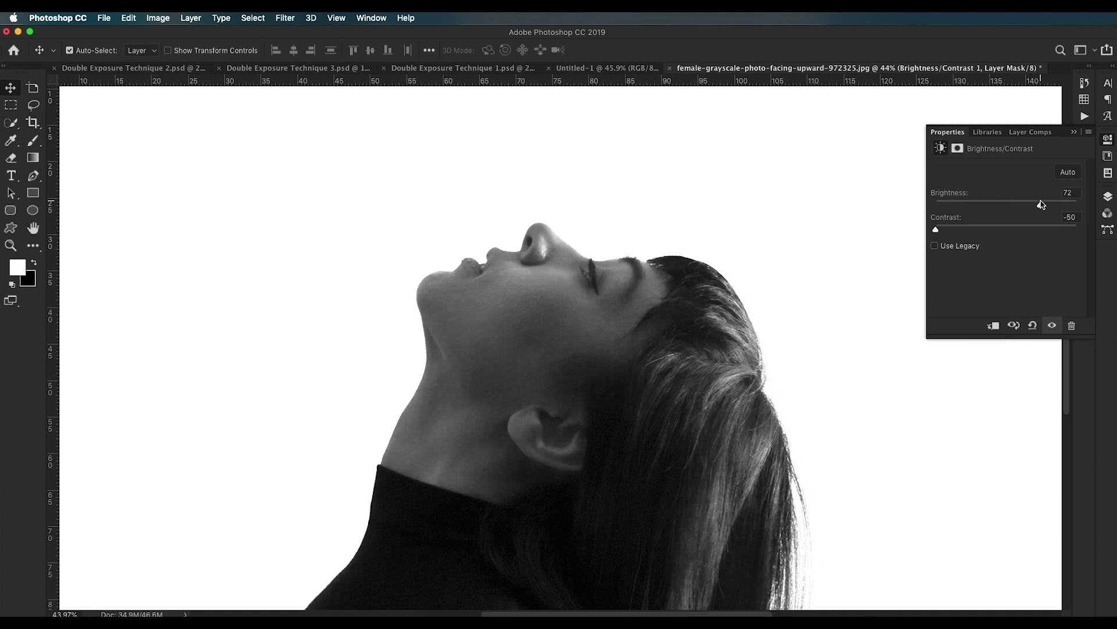
# Step: Group the Brightness/Contrast adjustment together with the woman's layer
pyautogui.click(1107, 201)
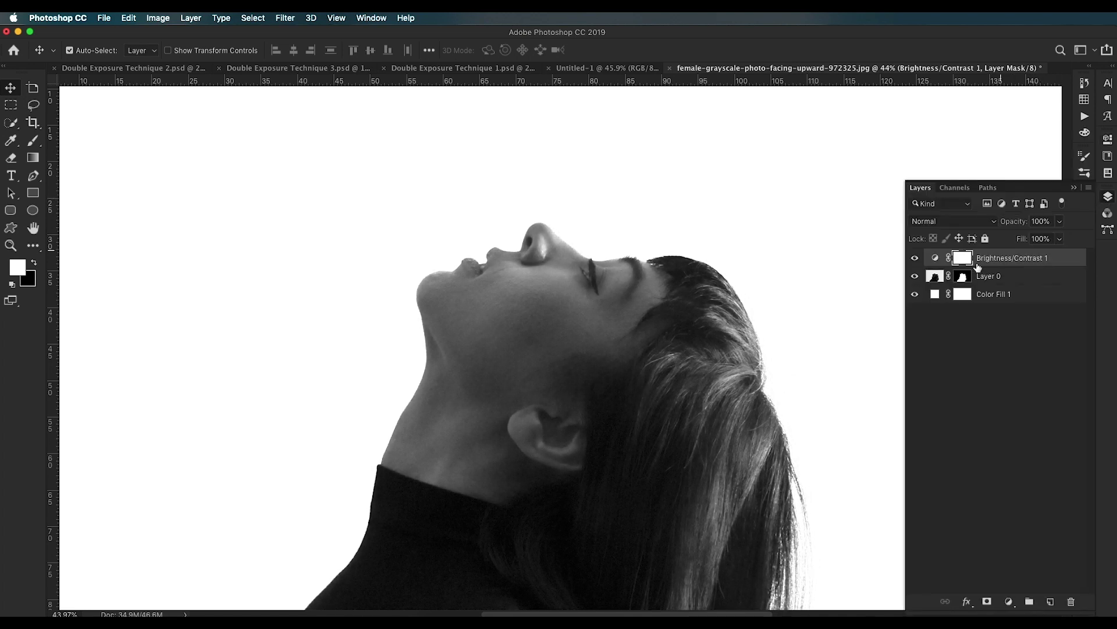
pyautogui.click(935, 259)
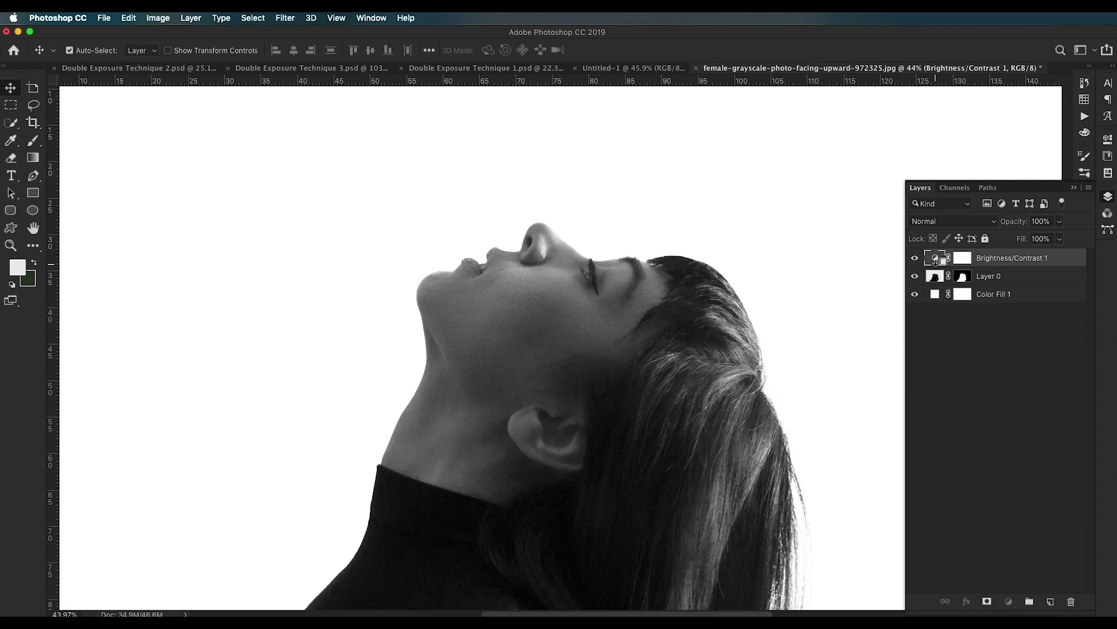
pyautogui.keyDown('shift'); pyautogui.click(1018, 279); pyautogui.keyUp('shift')
pyautogui.press('super+g')
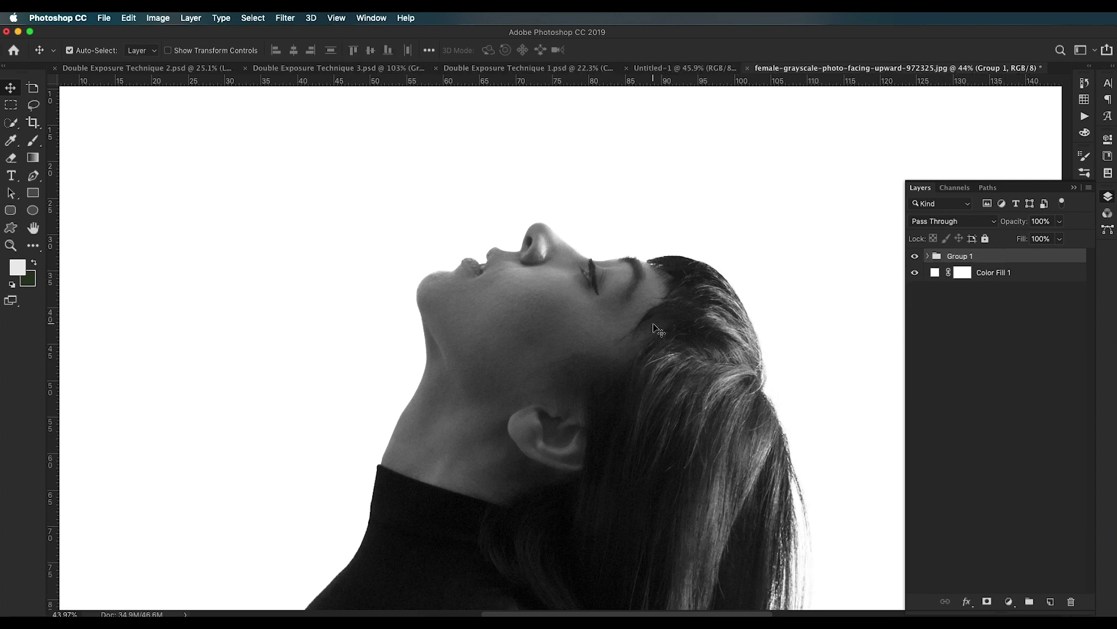
pyautogui.scroll(-3, 655, 328)
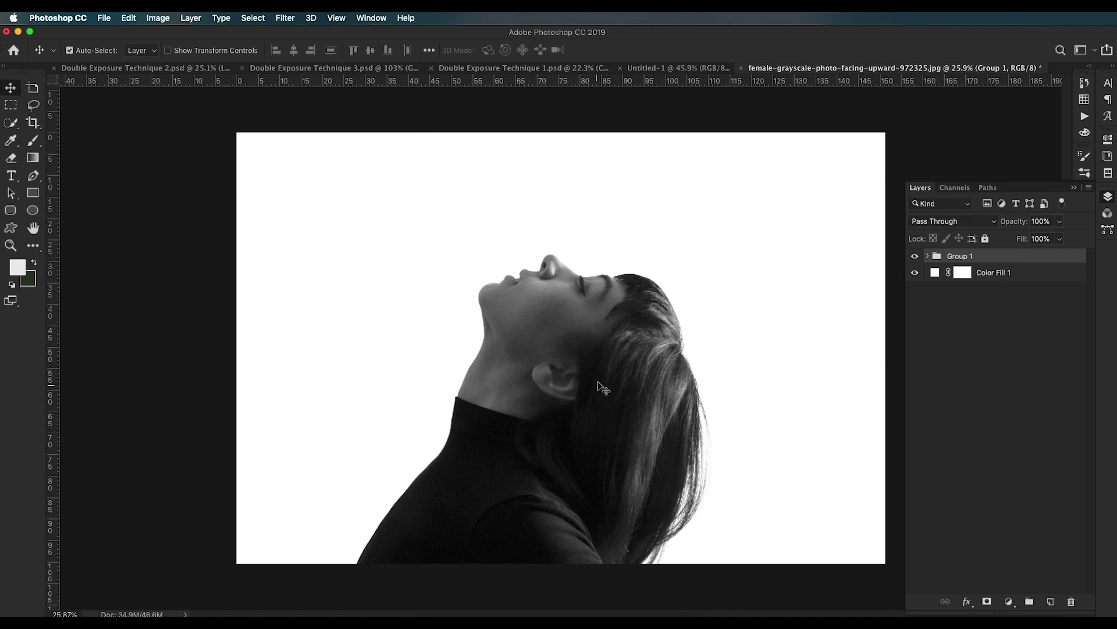
# Step: Place the tree image 1.jpeg from Finder into the document and position it near the canvas centre
pyautogui.click(428, 605)
pyautogui.click(603, 185)
pyautogui.moveTo(603, 185); pyautogui.dragTo(722, 140)
pyautogui.press('Return')
pyautogui.hotkey('ctrl', 't')
pyautogui.moveTo(662, 285); pyautogui.dragTo(604, 355)
pyautogui.press('Return')
# Step: Select the light background around the tree with Color Range and hide it with a layer mask on the tree layer
pyautogui.click(256, 18)
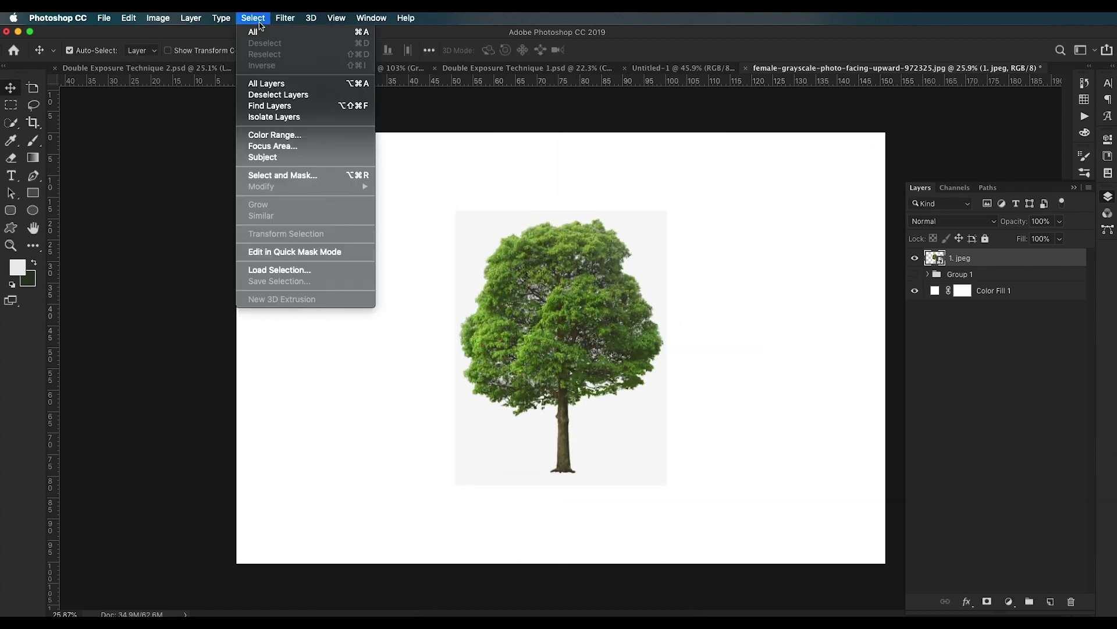
pyautogui.click(274, 135)
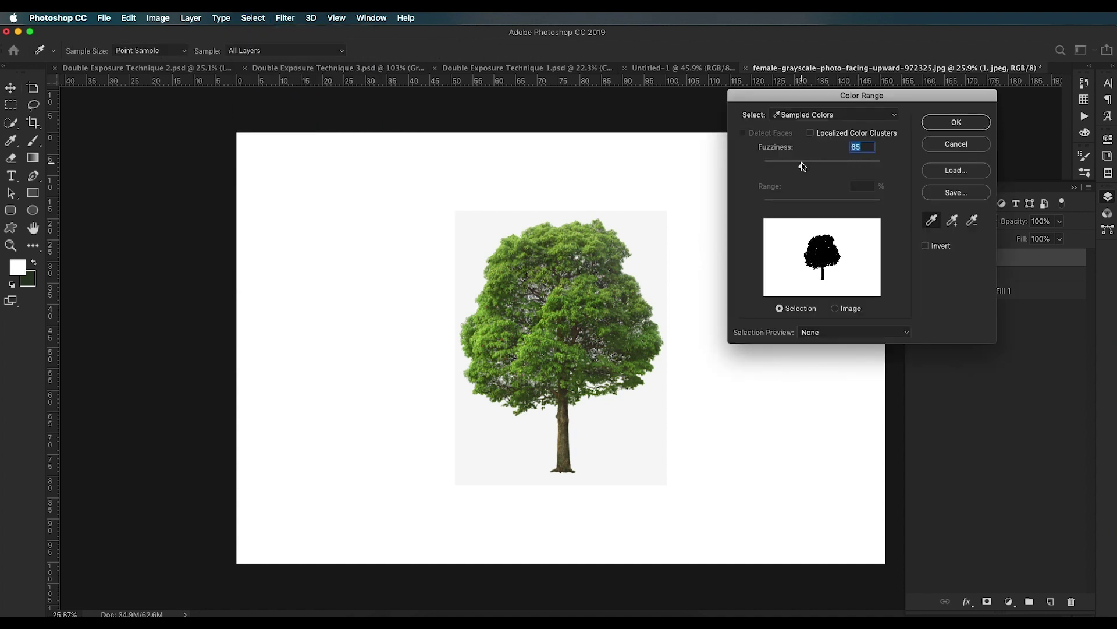
pyautogui.click(943, 125)
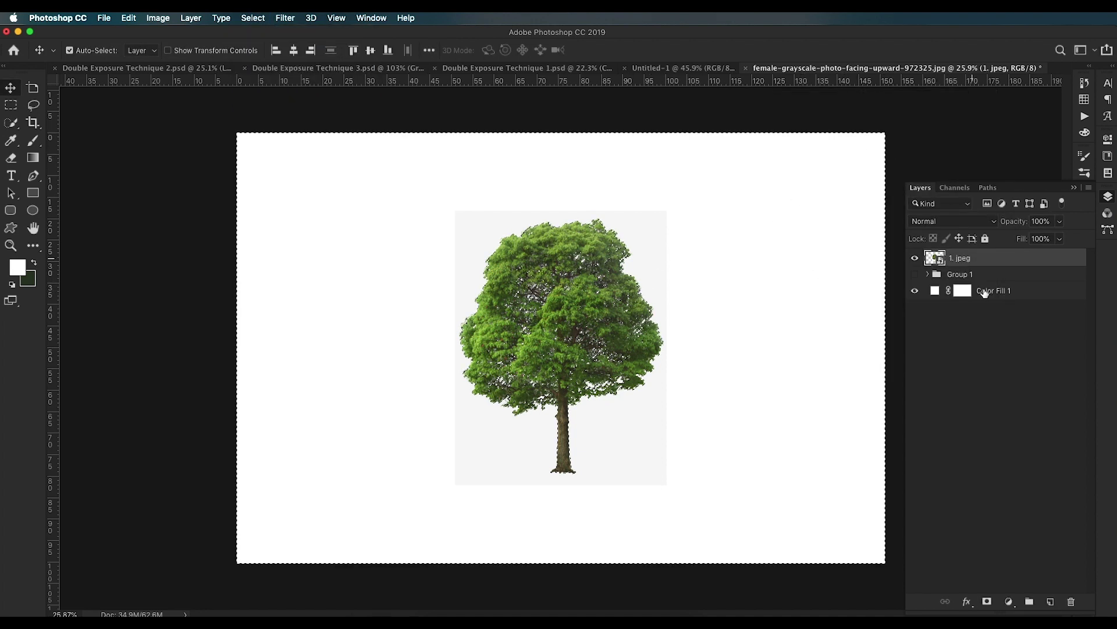
pyautogui.click(987, 601)
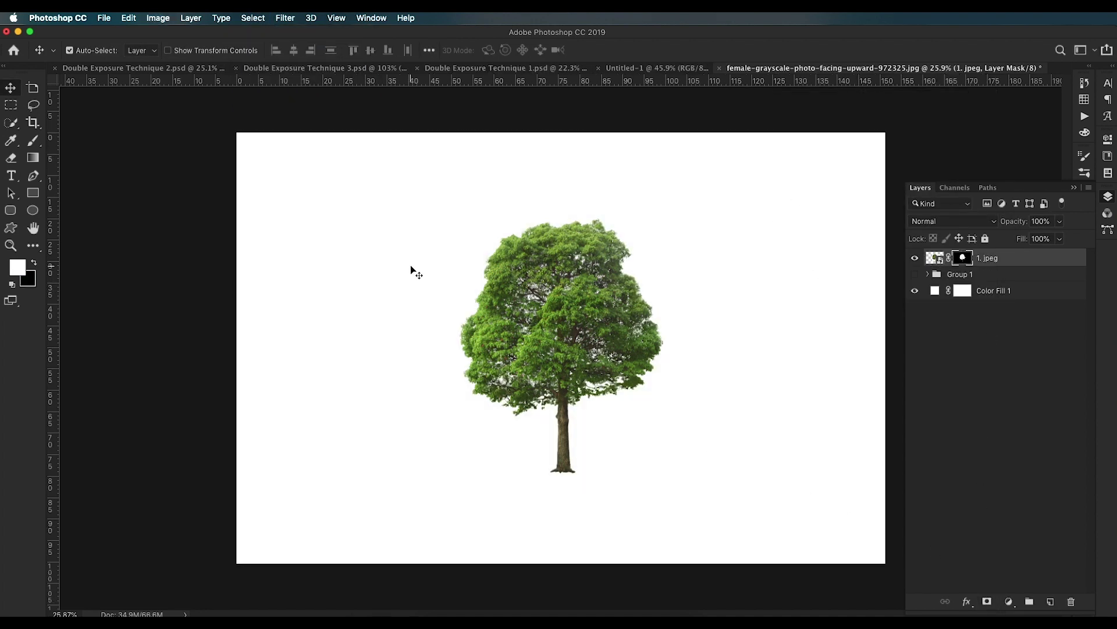
# Step: Enlarge the masked tree to about 142% and centre it on the canvas
pyautogui.moveTo(562, 323); pyautogui.dragTo(543, 344)
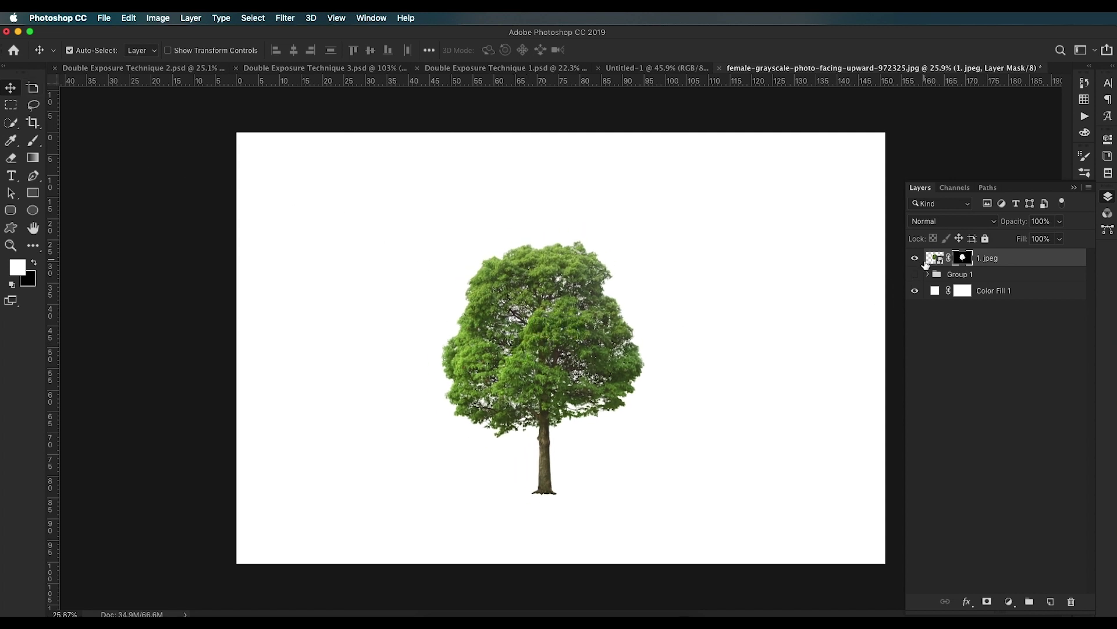
pyautogui.hotkey('ctrl', 't')
pyautogui.moveTo(646, 234); pyautogui.dragTo(745, 201)
pyautogui.moveTo(706, 245); pyautogui.dragTo(648, 312)
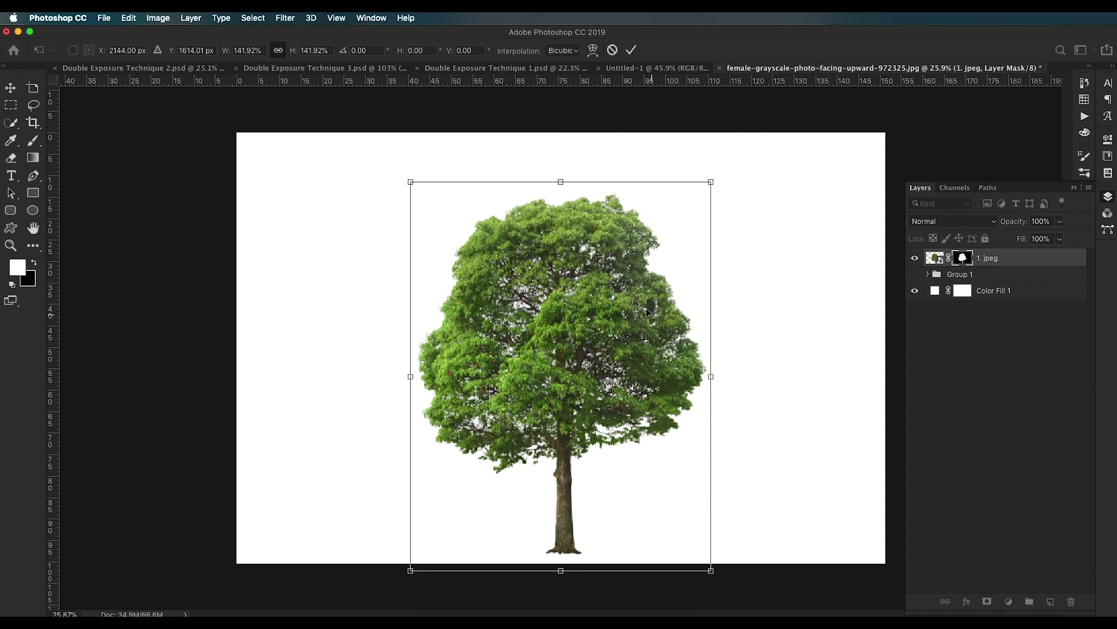
pyautogui.press('Return')
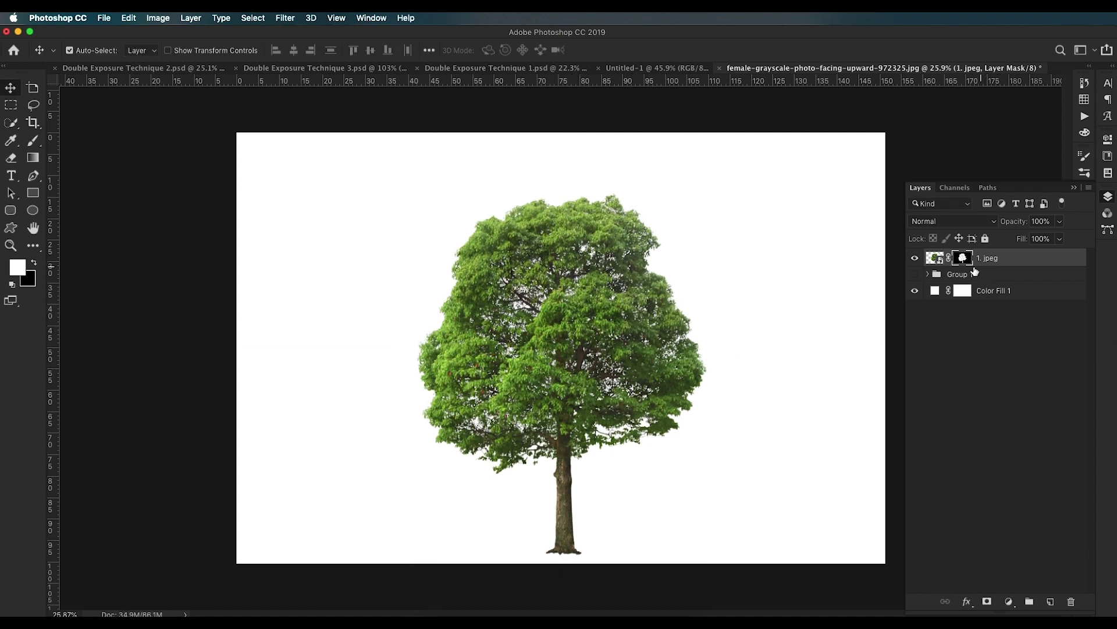
# Step: Duplicate Group 1, make the copy visible and convert it to a smart object
pyautogui.click(978, 278)
pyautogui.moveTo(1027, 287); pyautogui.dragTo(1051, 601)
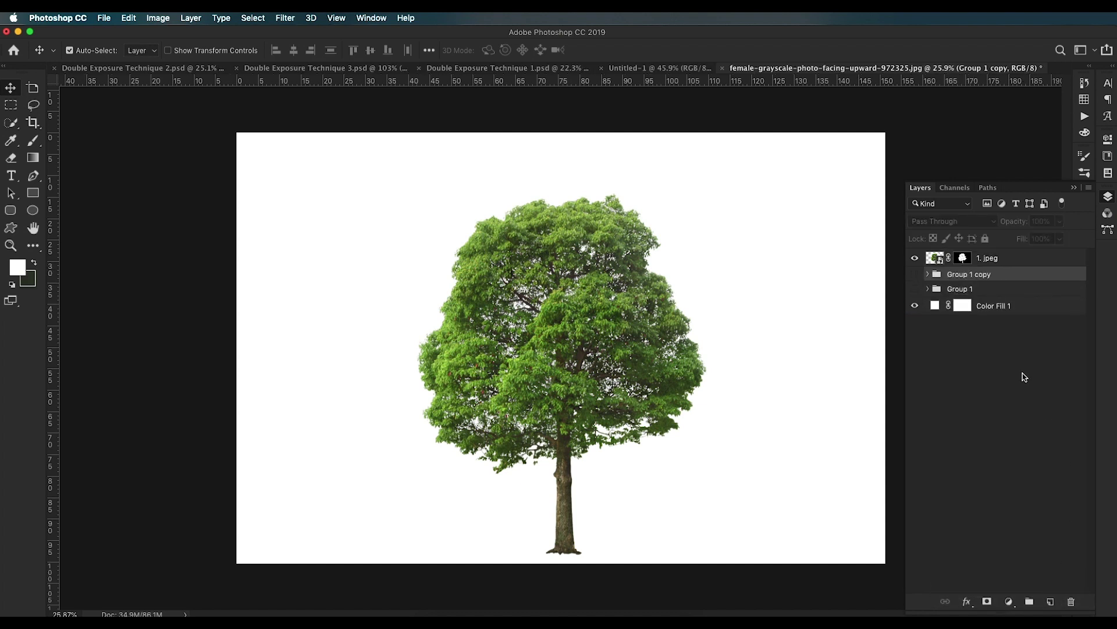
pyautogui.click(915, 274)
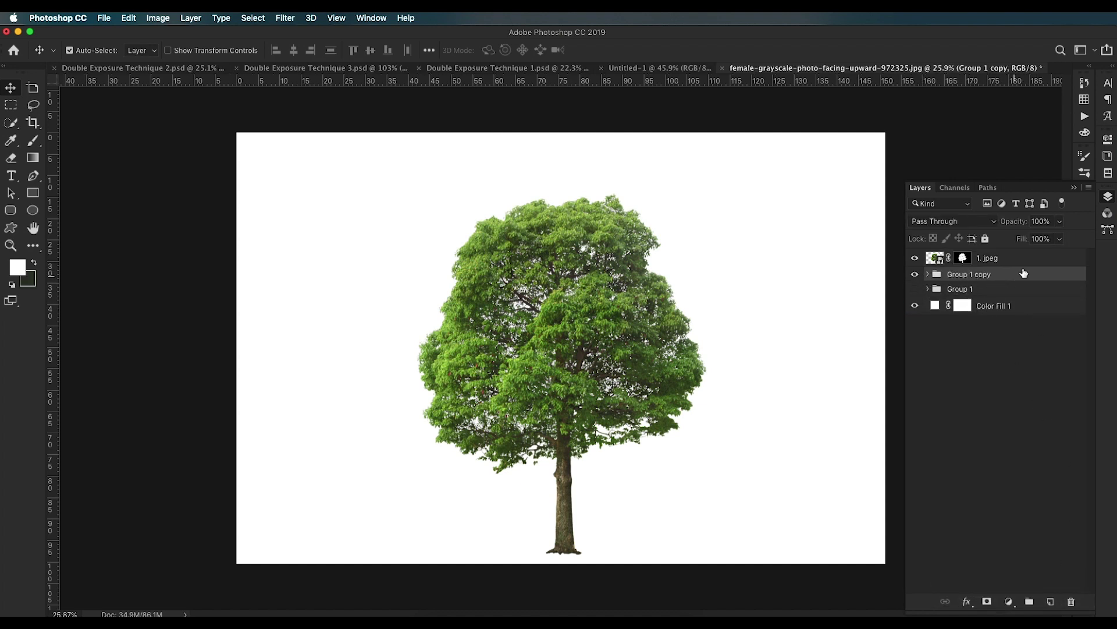
pyautogui.rightClick(1018, 277)
pyautogui.click(941, 298)
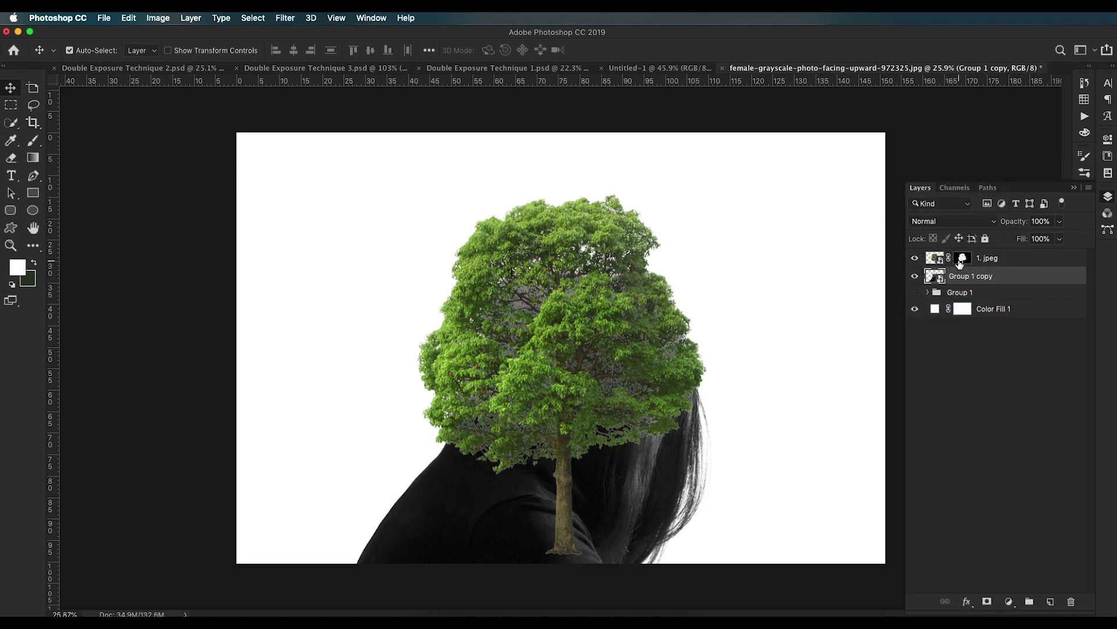
# Step: Move the tree layer beneath the Group 1 copy and rotate the tree about 90° clockwise behind the woman's head
pyautogui.moveTo(1001, 260); pyautogui.dragTo(1002, 285)
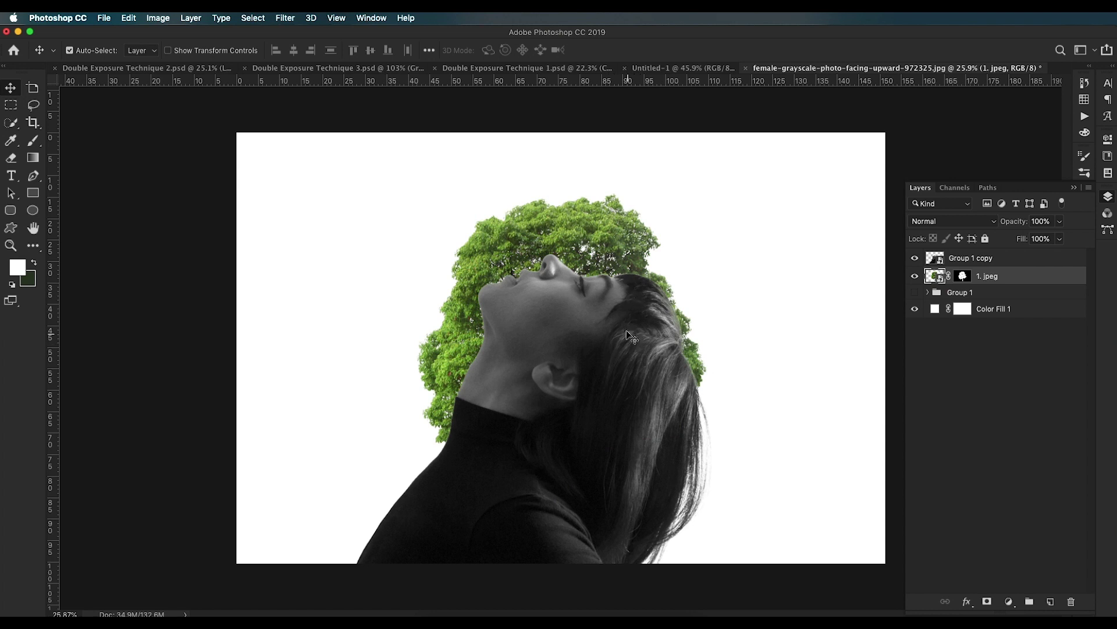
pyautogui.hotkey('ctrl', 't')
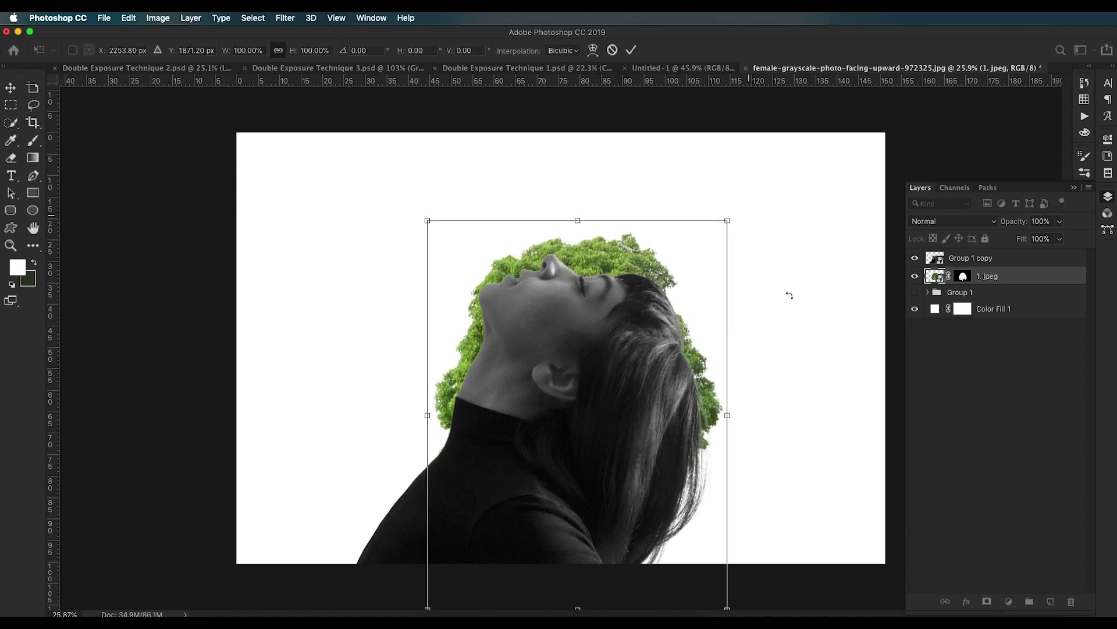
pyautogui.moveTo(790, 295); pyautogui.dragTo(802, 404)
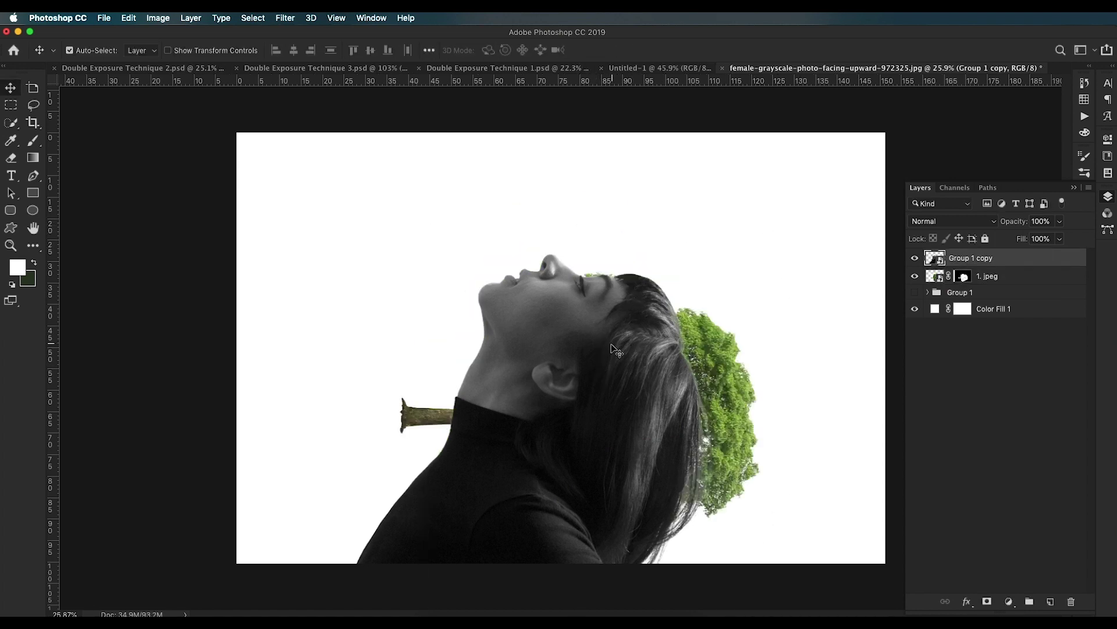
# Step: Set the blend mode of the Group 1 copy to Lighten
pyautogui.click(953, 222)
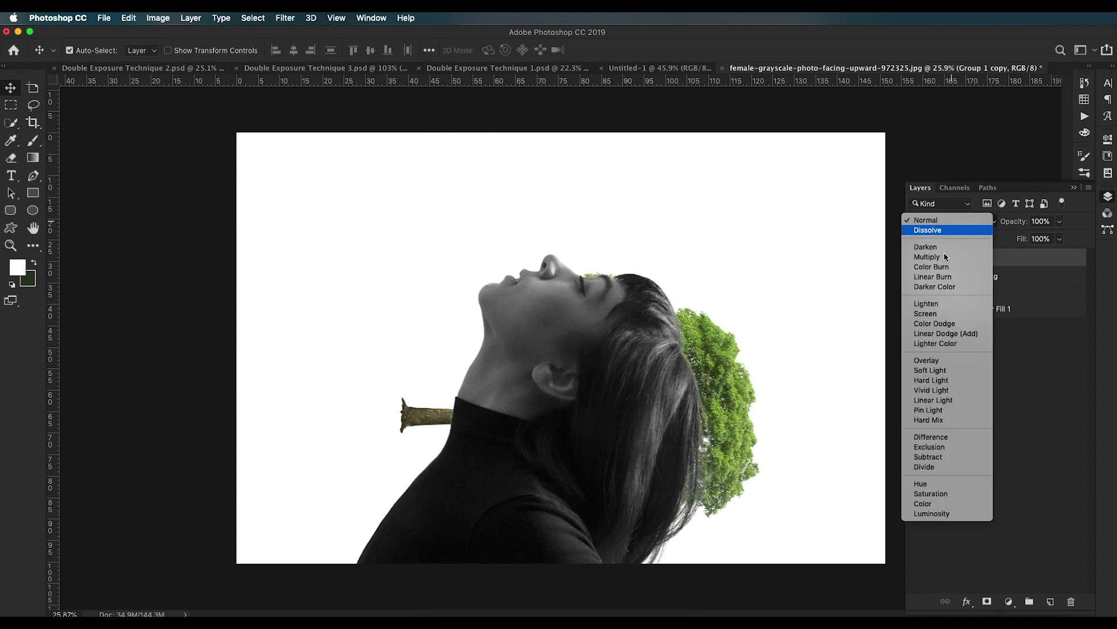
pyautogui.click(938, 305)
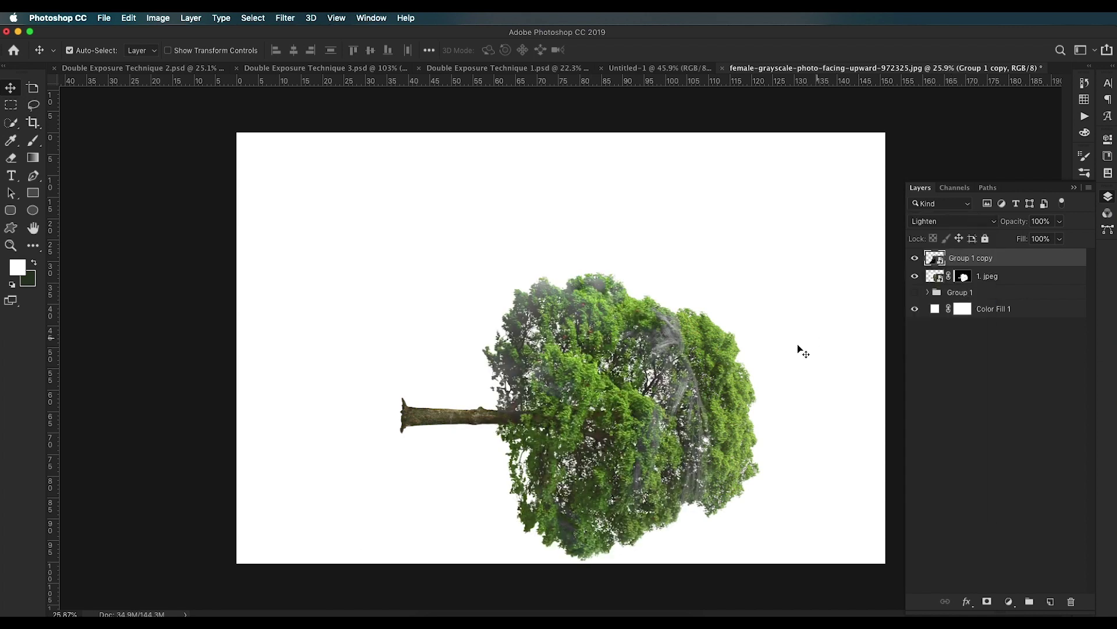
# Step: Enlarge the tree layer to about 113% and rotate it about 42° clockwise behind the woman's head
pyautogui.click(934, 279)
pyautogui.moveTo(811, 393); pyautogui.dragTo(723, 402)
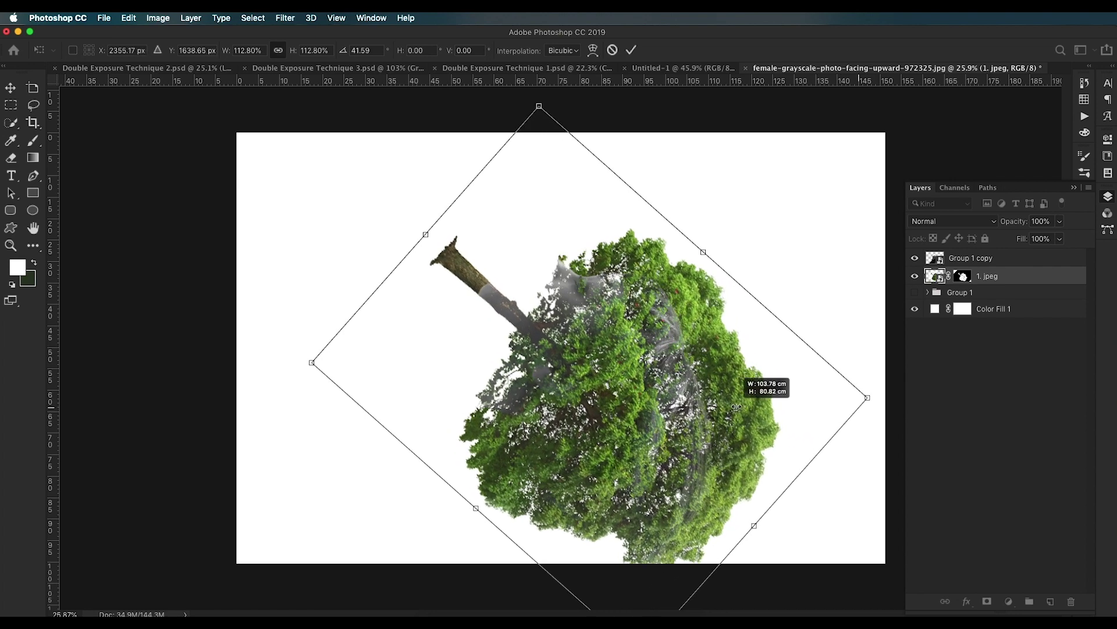
pyautogui.press('Return')
# Step: Replace the tree layer's mask with a copy of the woman's silhouette mask from Layer 0 in Group 1
pyautogui.click(916, 293)
pyautogui.click(915, 292)
pyautogui.click(928, 293)
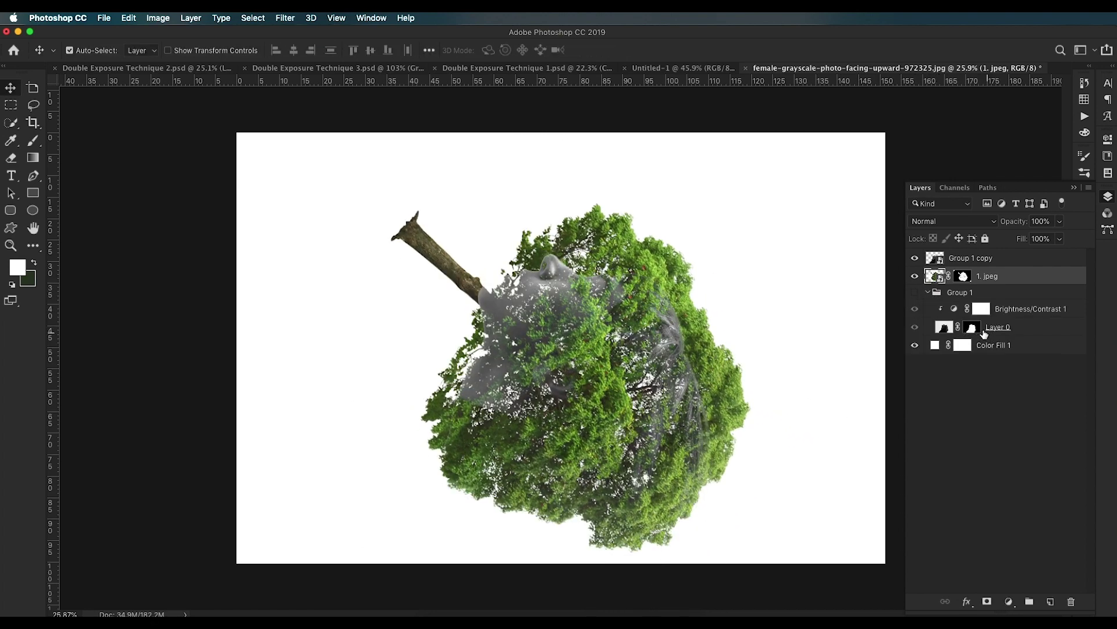
pyautogui.click(972, 330)
pyautogui.moveTo(972, 329); pyautogui.dragTo(963, 276)
pyautogui.click(646, 223)
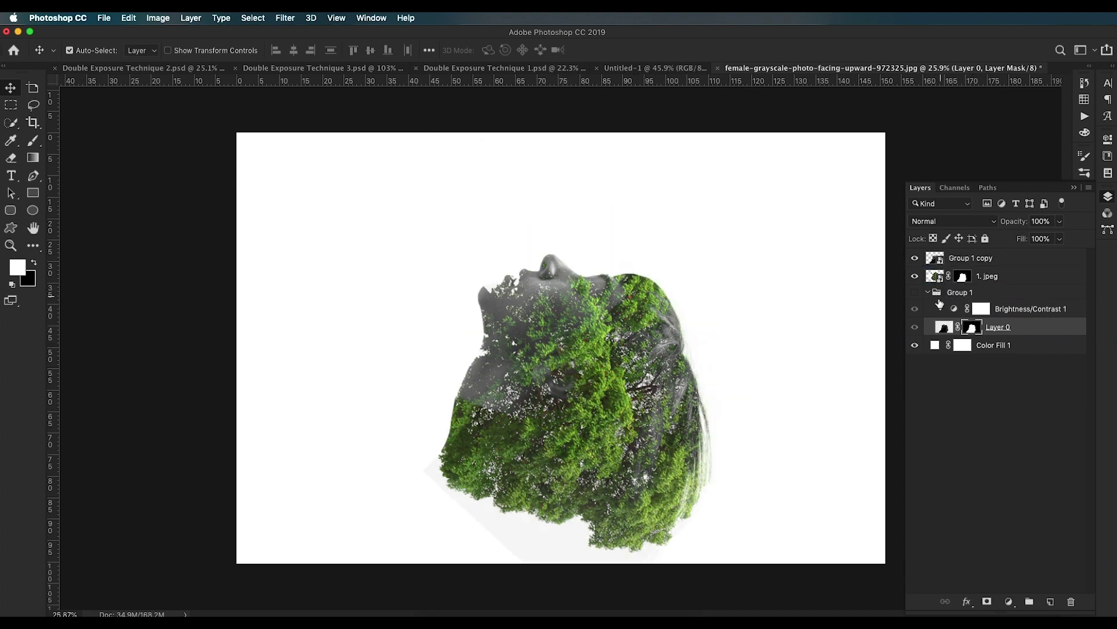
# Step: Lock Group 1 copy, unlink the tree from its mask, and reposition the tree inside the head silhouette
pyautogui.click(934, 276)
pyautogui.press('super+t')
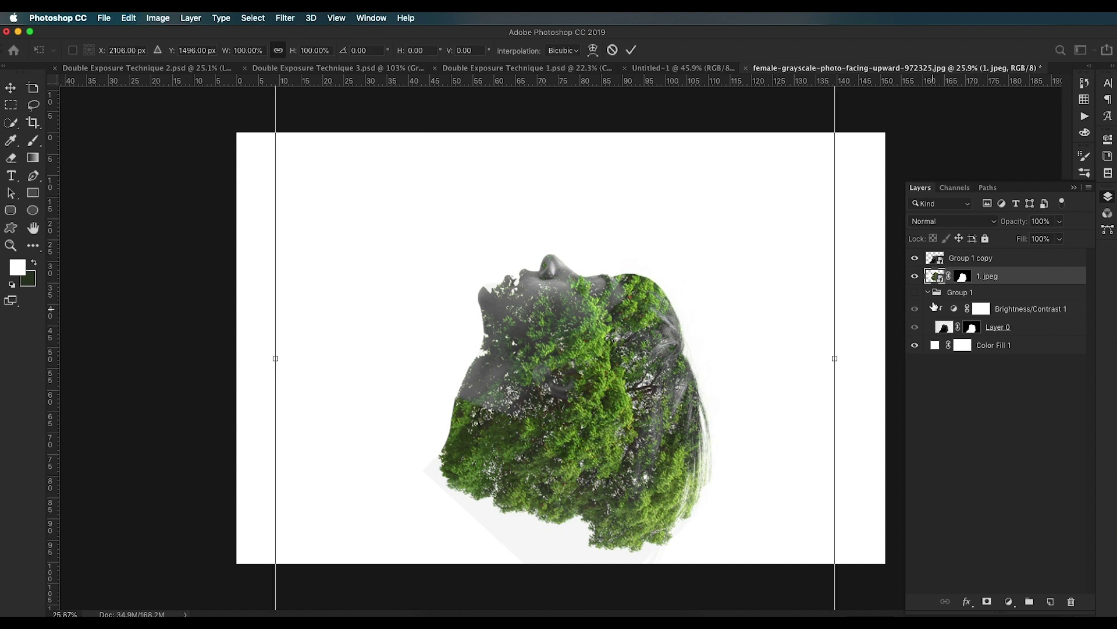
pyautogui.press('Escape')
pyautogui.click(969, 258)
pyautogui.click(986, 238)
pyautogui.moveTo(620, 367); pyautogui.dragTo(617, 426)
pyautogui.scroll(-2, 585, 415)
pyautogui.click(621, 432)
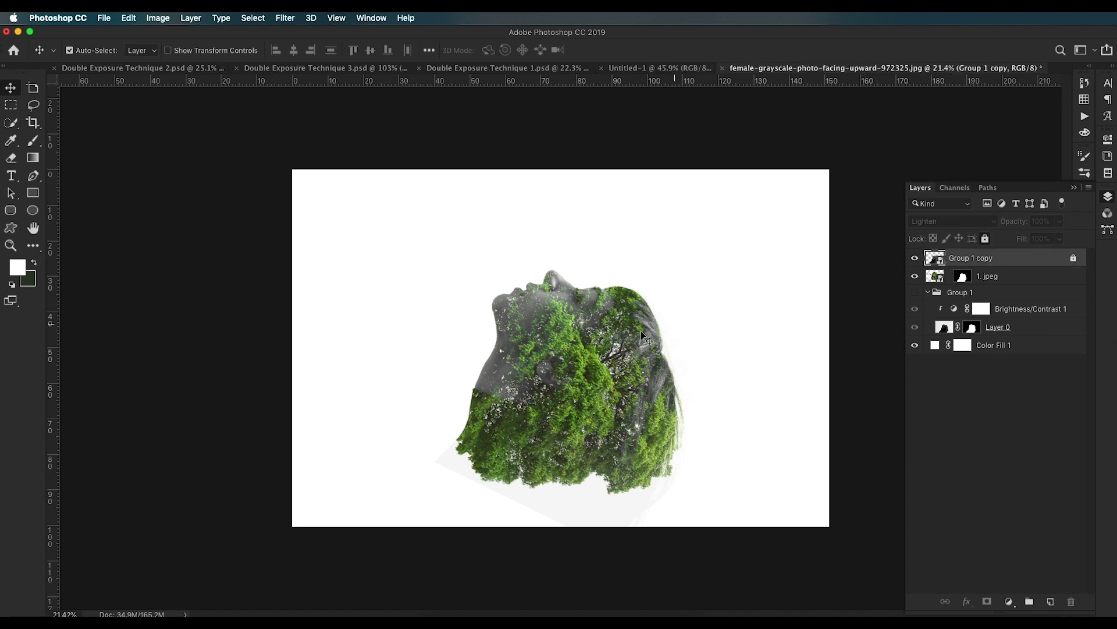
# Step: Unlock Group 1 copy, duplicate it, and set the duplicate's blend mode to Normal
pyautogui.click(987, 240)
pyautogui.moveTo(1011, 259); pyautogui.dragTo(1051, 602)
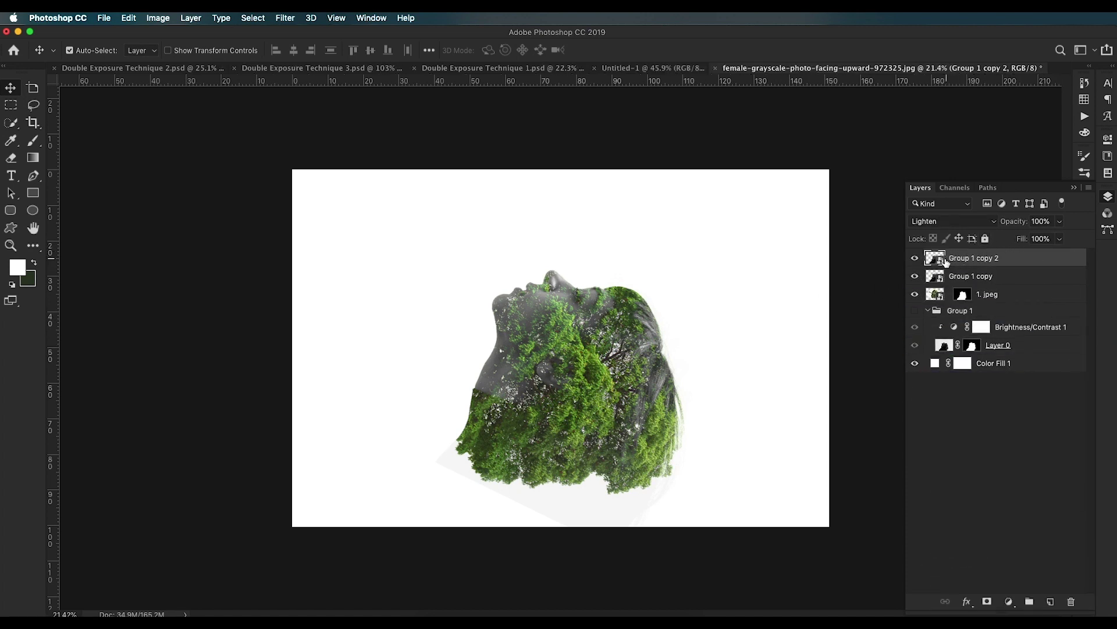
pyautogui.click(931, 222)
pyautogui.click(930, 133)
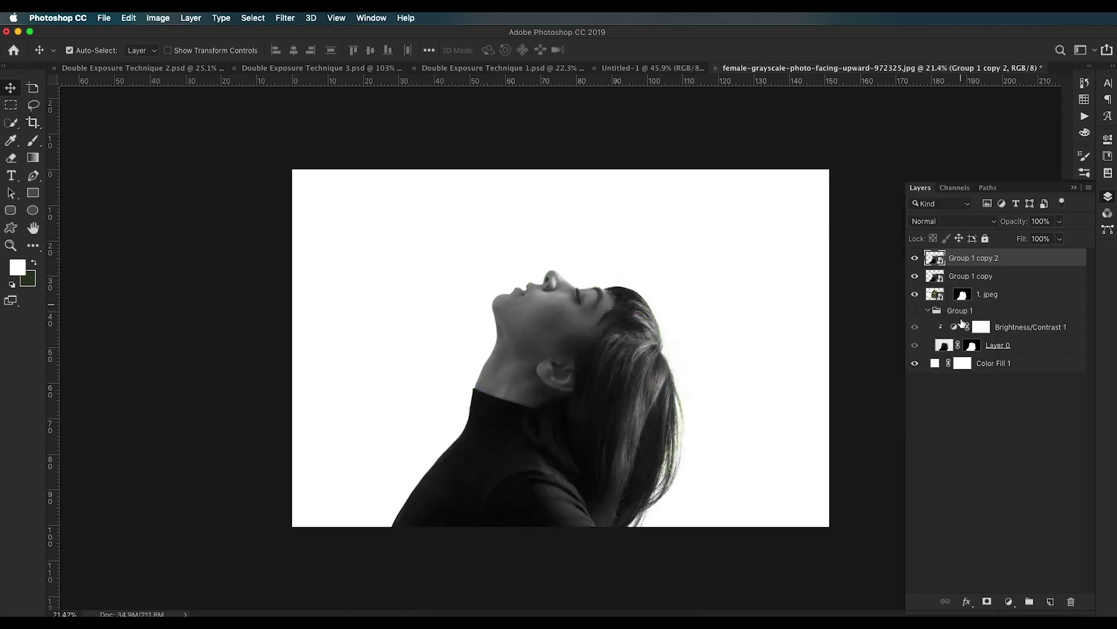
# Step: Add an inverted black mask to Group 1 copy 2 and paint the woman's face back in with a white brush at 66% opacity
pyautogui.click(987, 602)
pyautogui.press('super+i')
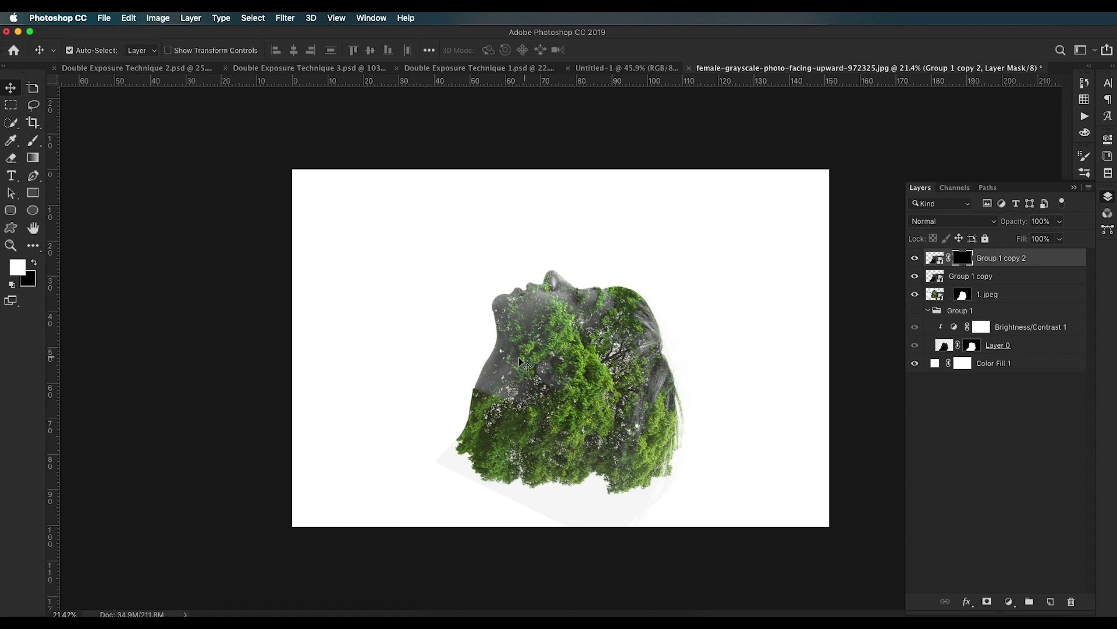
pyautogui.press('b')
pyautogui.moveTo(557, 272)
pyautogui.mouseDown()
pyautogui.moveTo(531, 271)
pyautogui.moveTo(494, 295)
pyautogui.moveTo(551, 294)
pyautogui.moveTo(520, 303)
pyautogui.moveTo(532, 282)
pyautogui.moveTo(576, 279)
pyautogui.mouseUp()
pyautogui.press(']')
pyautogui.press(']')
pyautogui.press('6')
pyautogui.press('6')
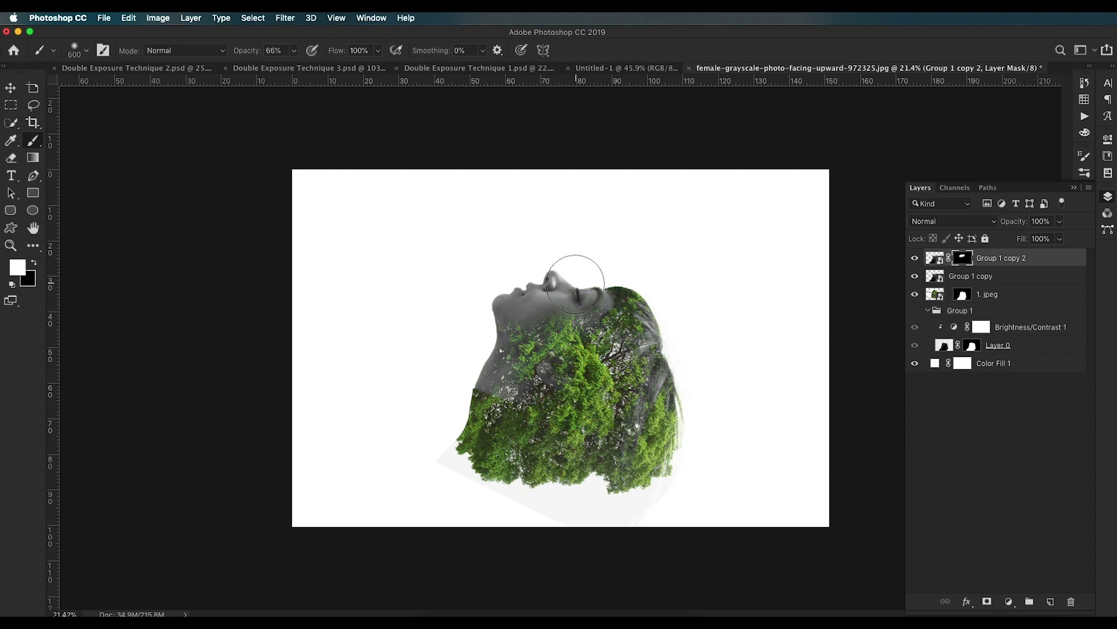
pyautogui.press('[')
pyautogui.scroll(10, 584, 272)
pyautogui.scroll(-6, 583, 271)
pyautogui.scroll(-2, 585, 269)
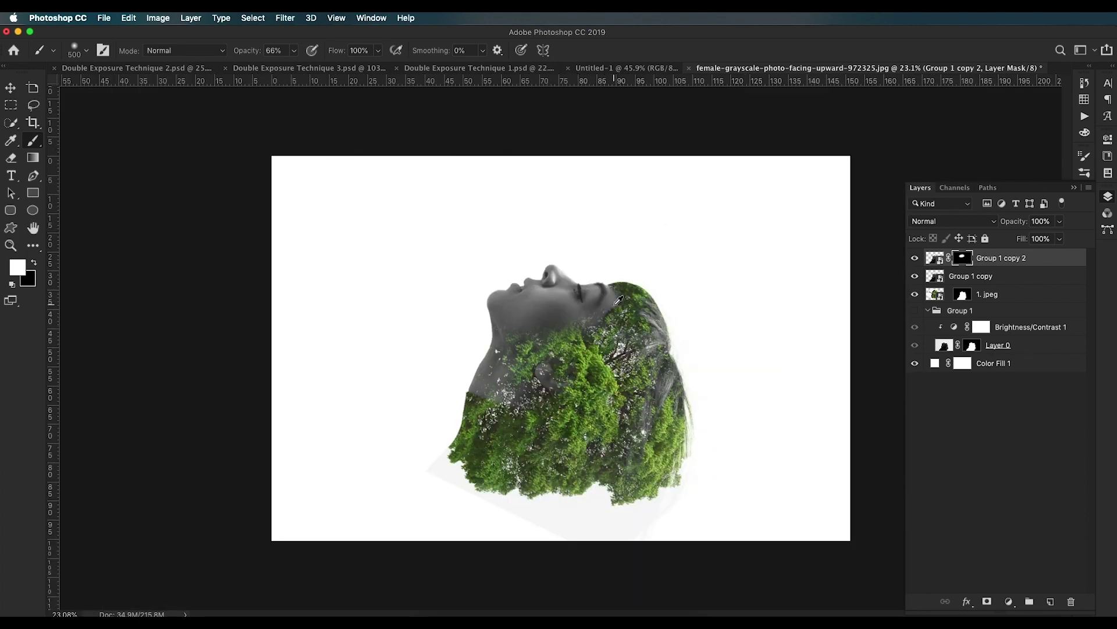
# Step: Soften the transition between face and foliage on the Group 1 copy 2 mask, brushing in white and black at 20% opacity
pyautogui.scroll(2, 624, 308)
pyautogui.press('2')
pyautogui.moveTo(525, 412)
pyautogui.mouseDown()
pyautogui.moveTo(436, 421)
pyautogui.moveTo(399, 394)
pyautogui.moveTo(397, 455)
pyautogui.moveTo(378, 486)
pyautogui.moveTo(411, 419)
pyautogui.moveTo(466, 368)
pyautogui.mouseUp()
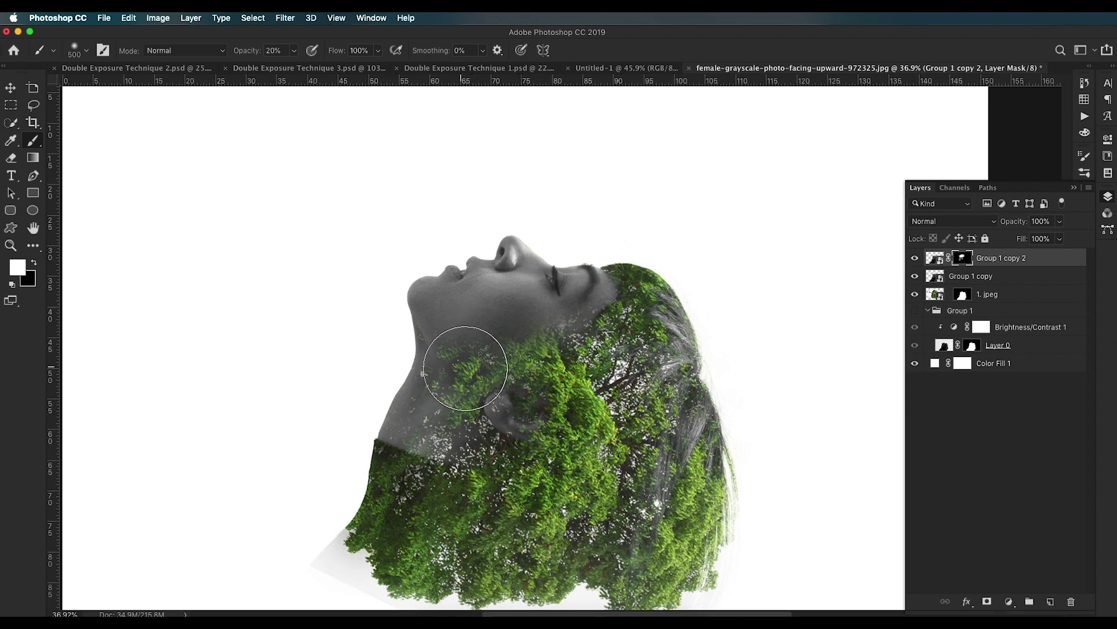
pyautogui.press('x')
pyautogui.moveTo(512, 324); pyautogui.dragTo(582, 341)
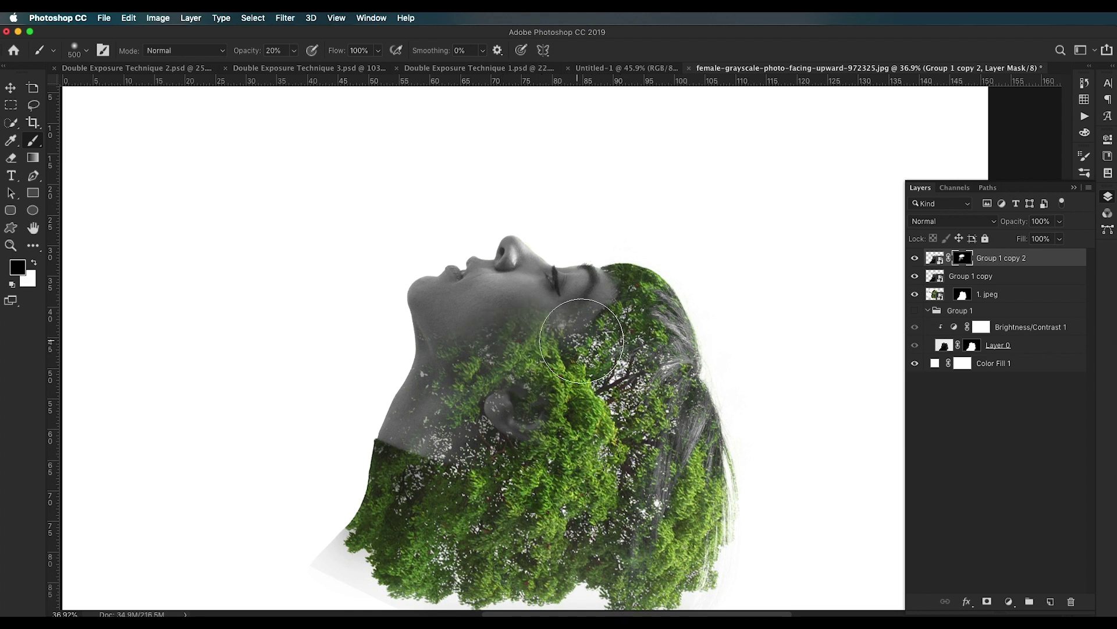
pyautogui.press('x')
# Step: Add a mask to Group 1 copy and paint out its hair area at full brush opacity
pyautogui.click(948, 277)
pyautogui.click(987, 601)
pyautogui.press('x')
pyautogui.press('x')
pyautogui.press('0')
pyautogui.moveTo(691, 435); pyautogui.dragTo(713, 305)
pyautogui.moveTo(723, 390); pyautogui.dragTo(752, 340)
pyautogui.press('v')
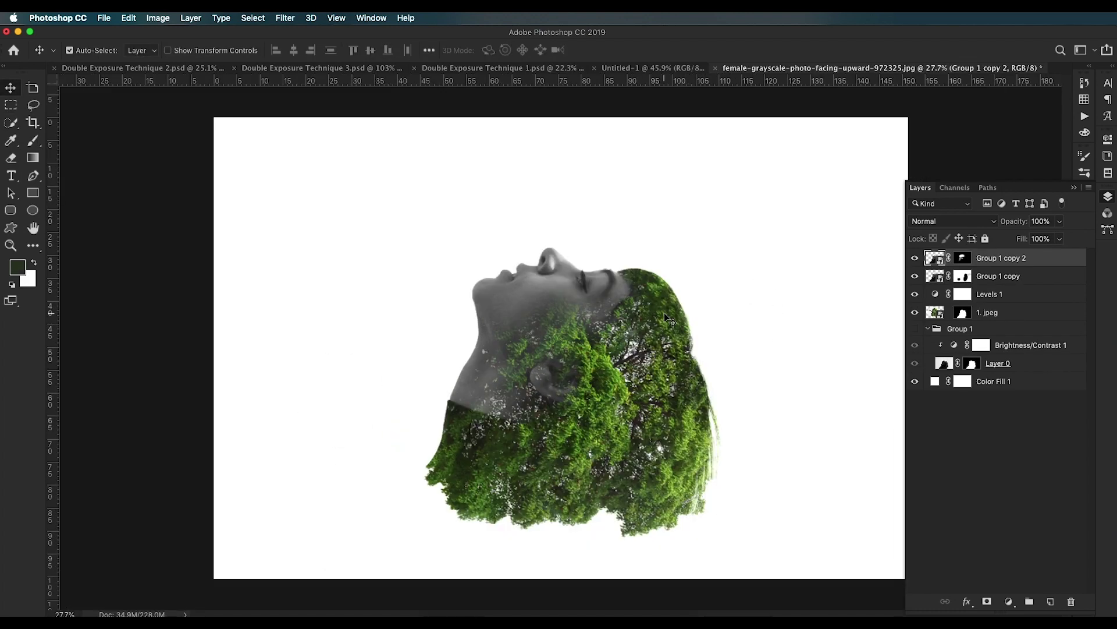
# Step: Add a Solid Color fill layer in blue 0013c9 above all the other layers
pyautogui.scroll(3, 665, 314)
pyautogui.hotkey('ctrl', '0')
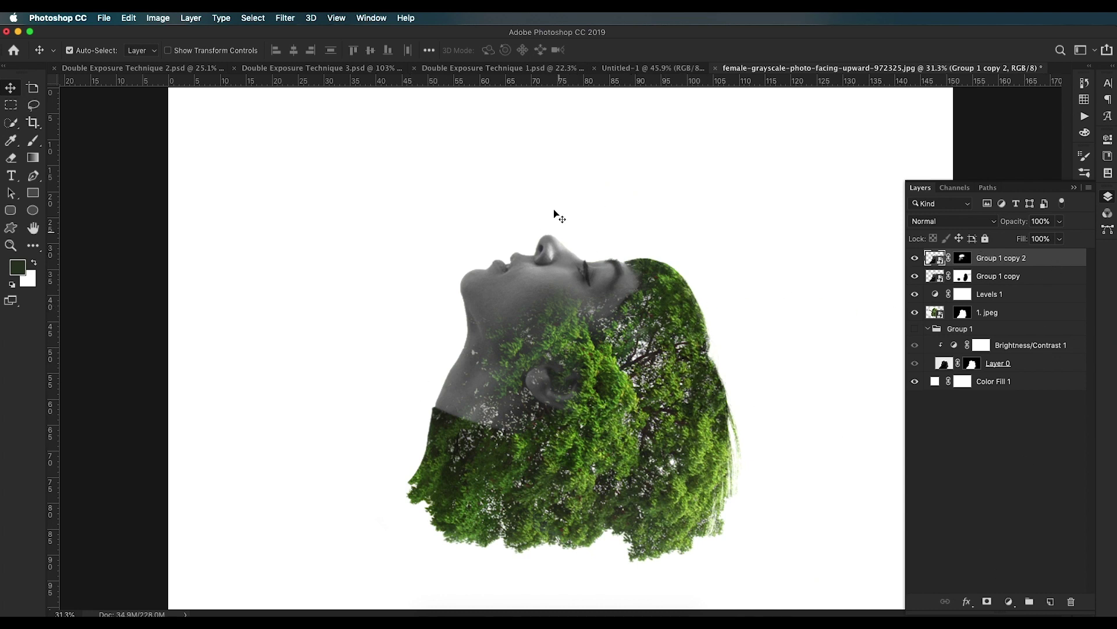
pyautogui.click(1017, 601)
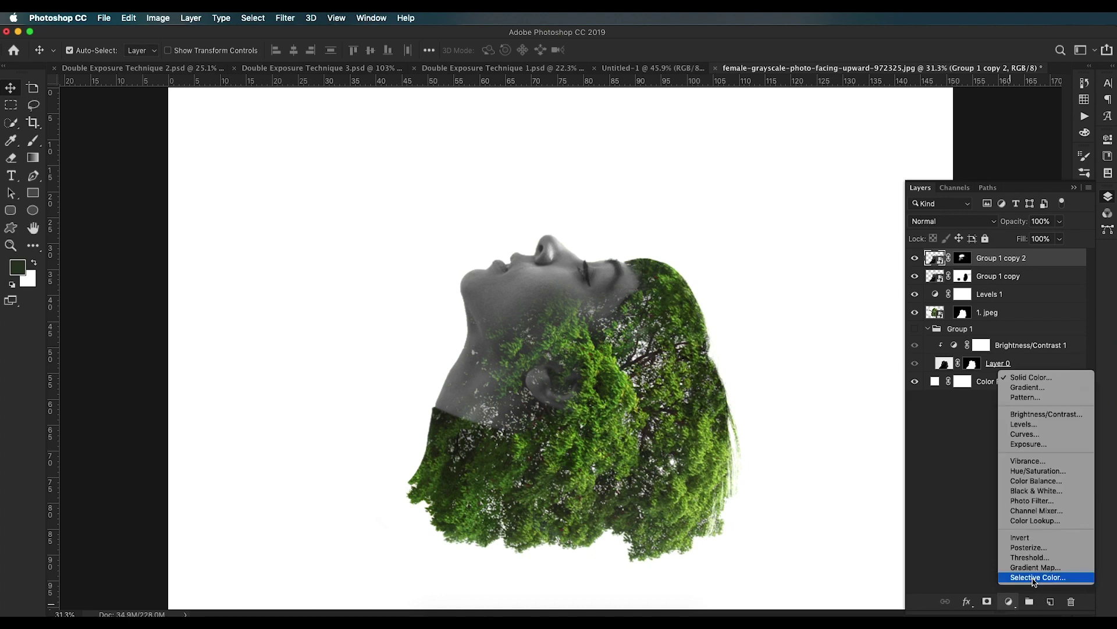
pyautogui.click(1030, 377)
pyautogui.click(841, 473)
pyautogui.moveTo(859, 482); pyautogui.dragTo(859, 476)
pyautogui.click(844, 457)
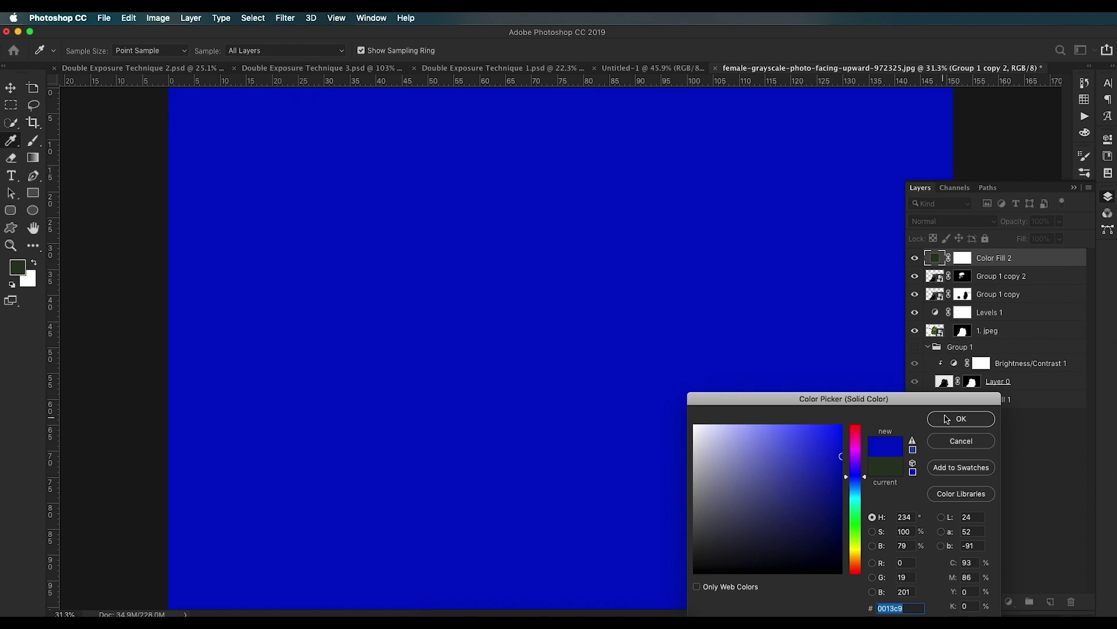
pyautogui.click(947, 419)
# Step: Set the blue fill layer's blend mode to Exclusion and its fill to 17%
pyautogui.click(983, 222)
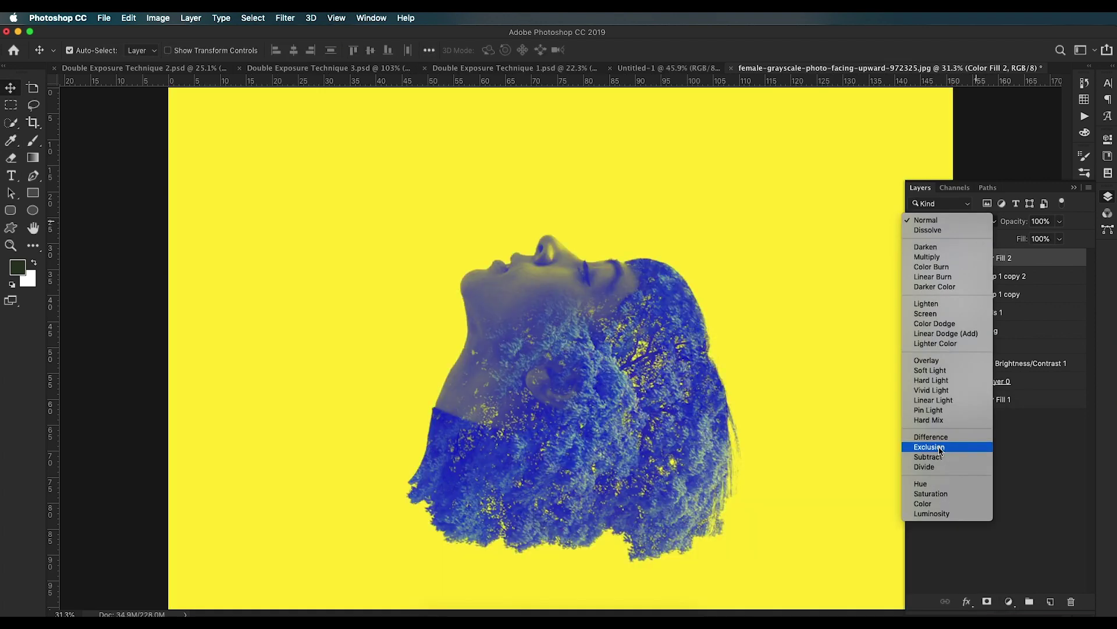
pyautogui.click(944, 450)
pyautogui.click(1058, 239)
pyautogui.moveTo(1013, 259); pyautogui.dragTo(1014, 256)
pyautogui.scroll(-5, 721, 297)
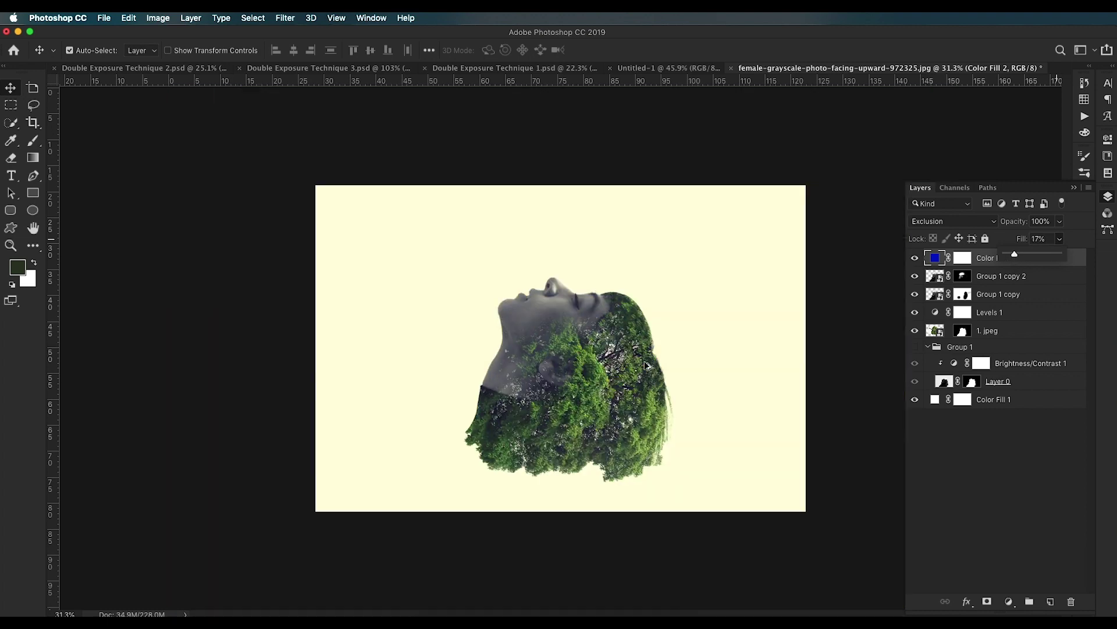
pyautogui.scroll(10, 644, 362)
pyautogui.scroll(-2, 582, 353)
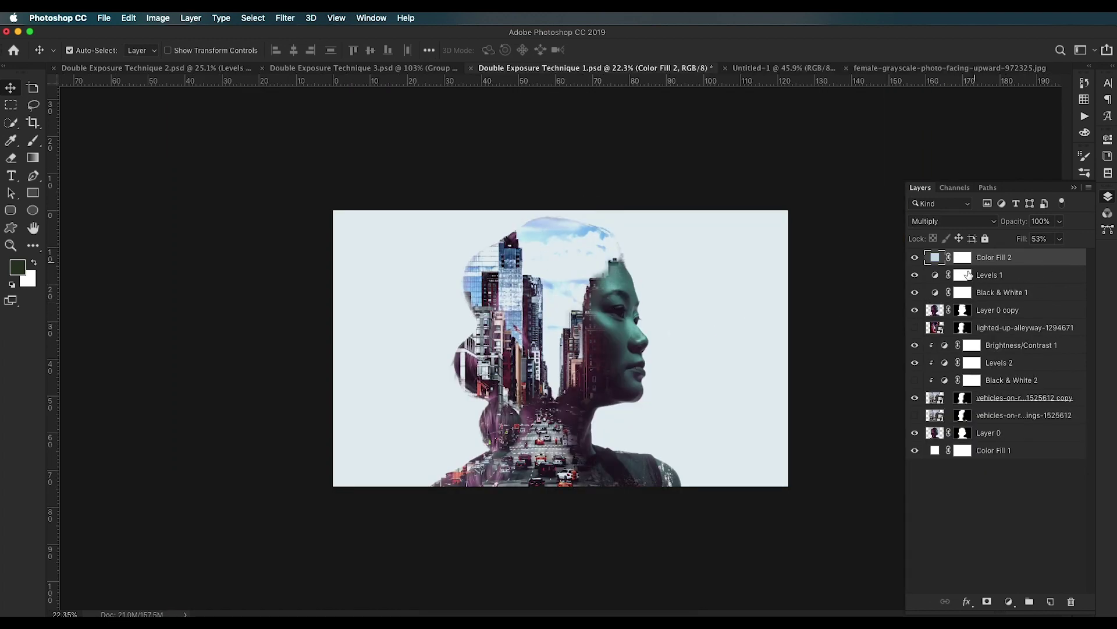
# Step: Compare Double Exposure Technique 1 with its Layer 0 copy hidden, and review Technique 2, the tree portrait and the theatre poster
pyautogui.click(1006, 314)
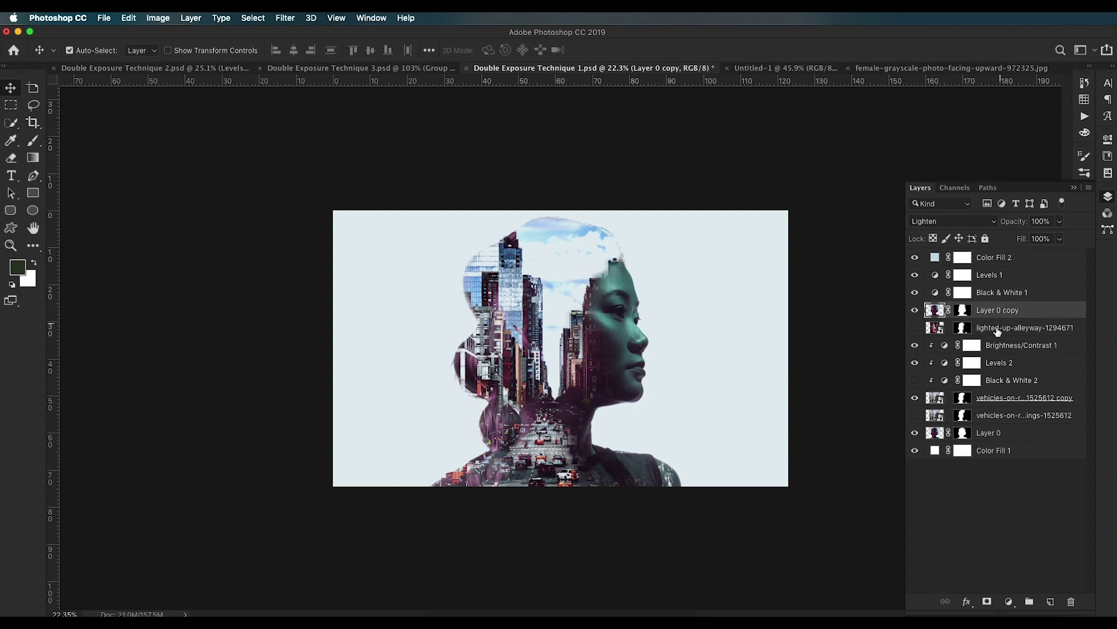
pyautogui.click(943, 327)
pyautogui.click(922, 314)
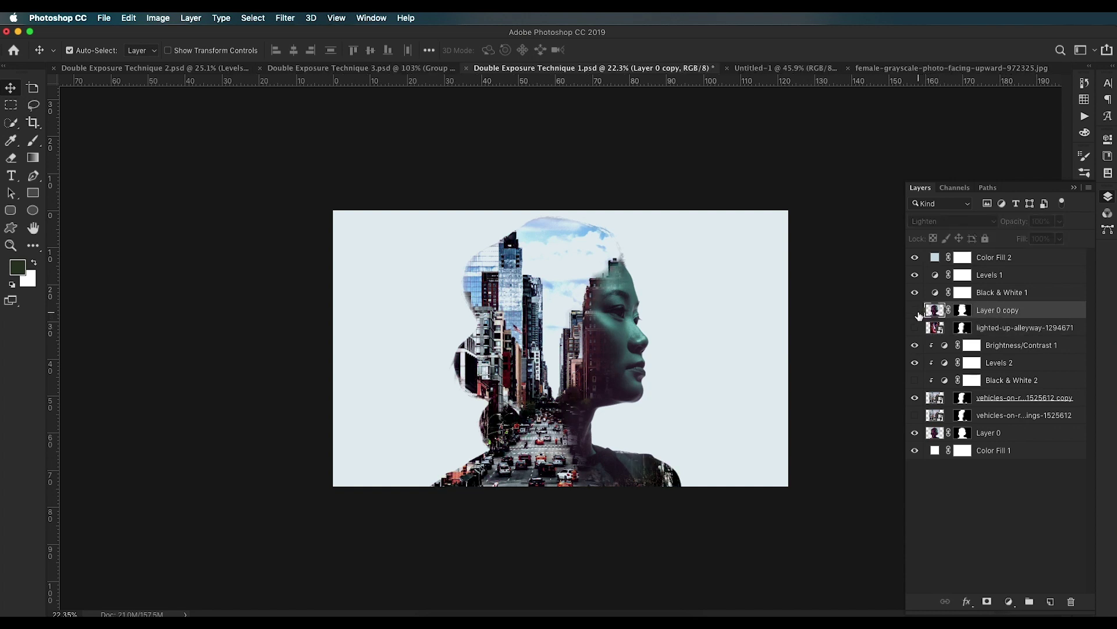
pyautogui.click(207, 68)
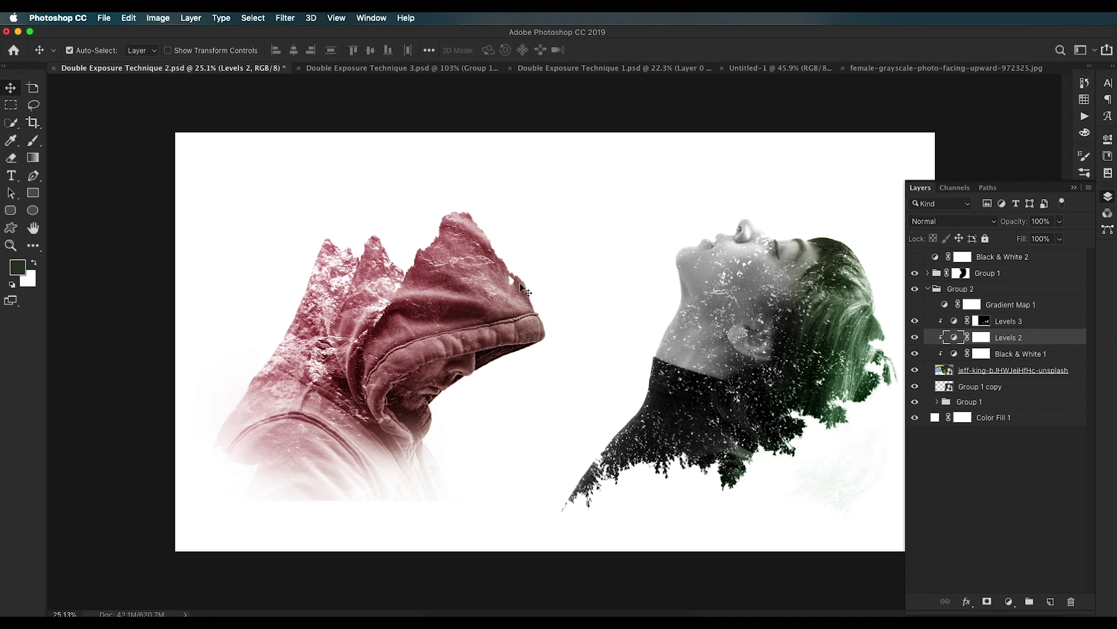
pyautogui.click(911, 70)
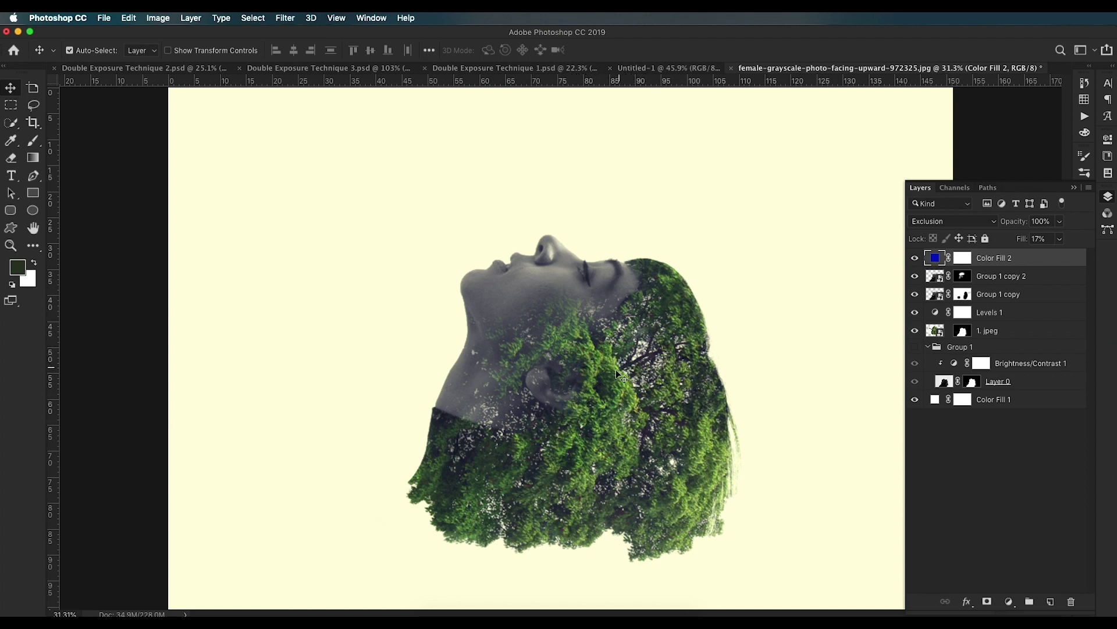
pyautogui.click(648, 69)
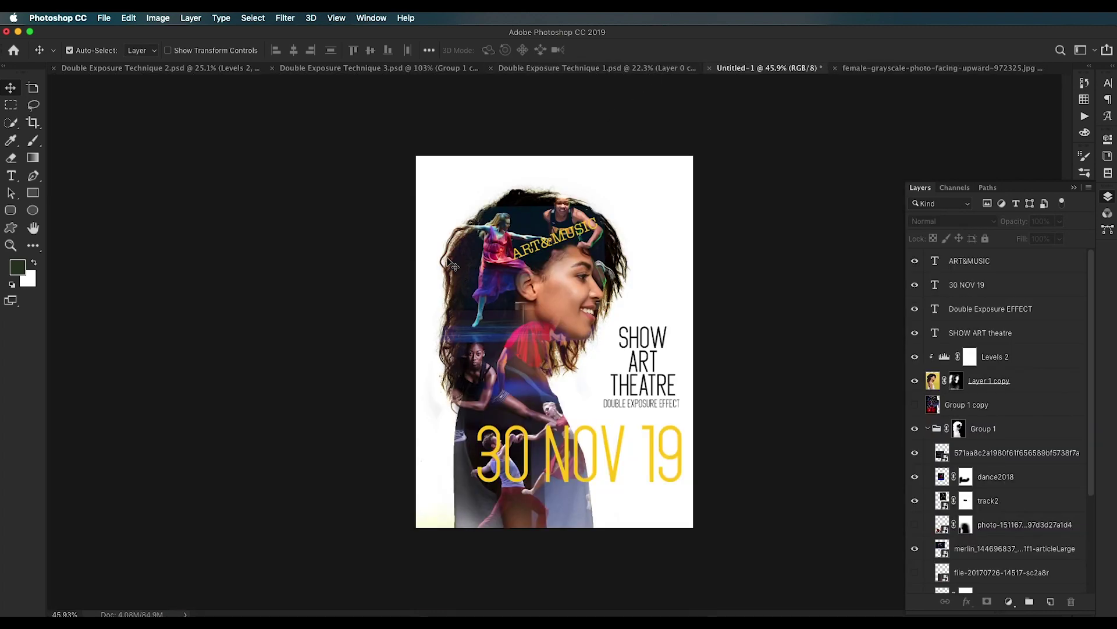
# Step: Open 997.jpg from the Images folder in Adobe Photoshop CC 2019 and bring its document to the front
pyautogui.moveTo(461, 611)
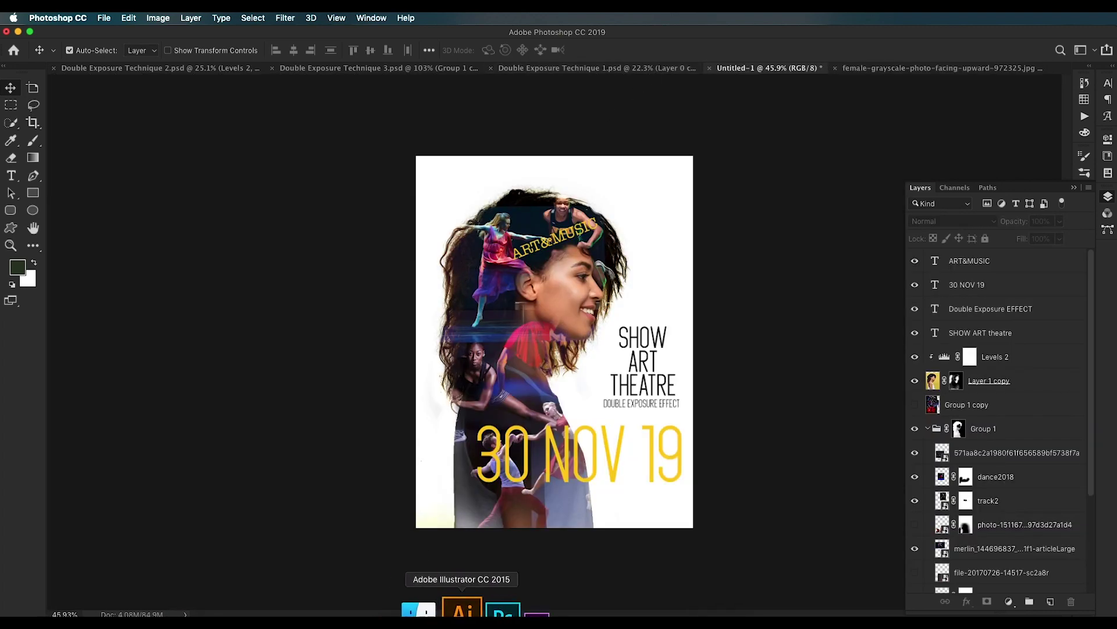
pyautogui.click(414, 611)
pyautogui.click(787, 187)
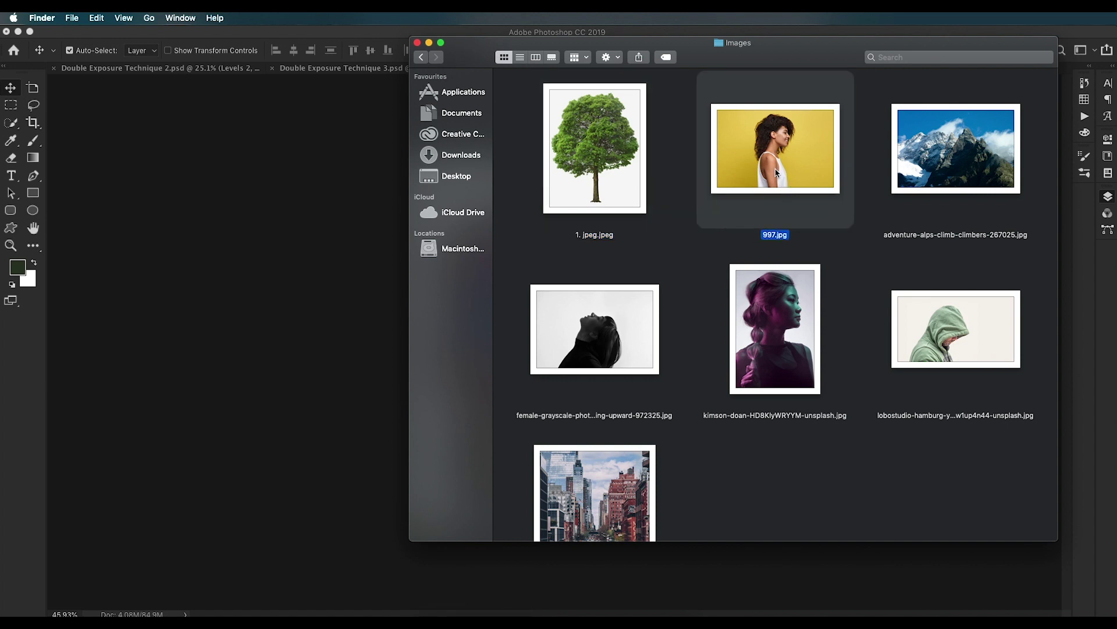
pyautogui.rightClick(793, 167)
pyautogui.moveTo(817, 184)
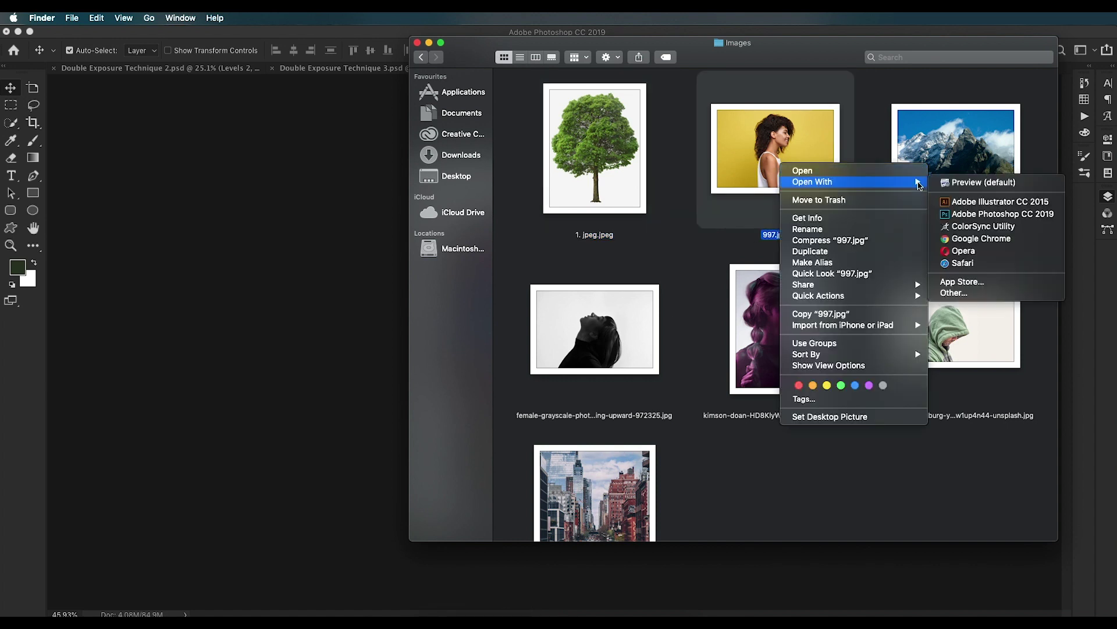
pyautogui.click(990, 213)
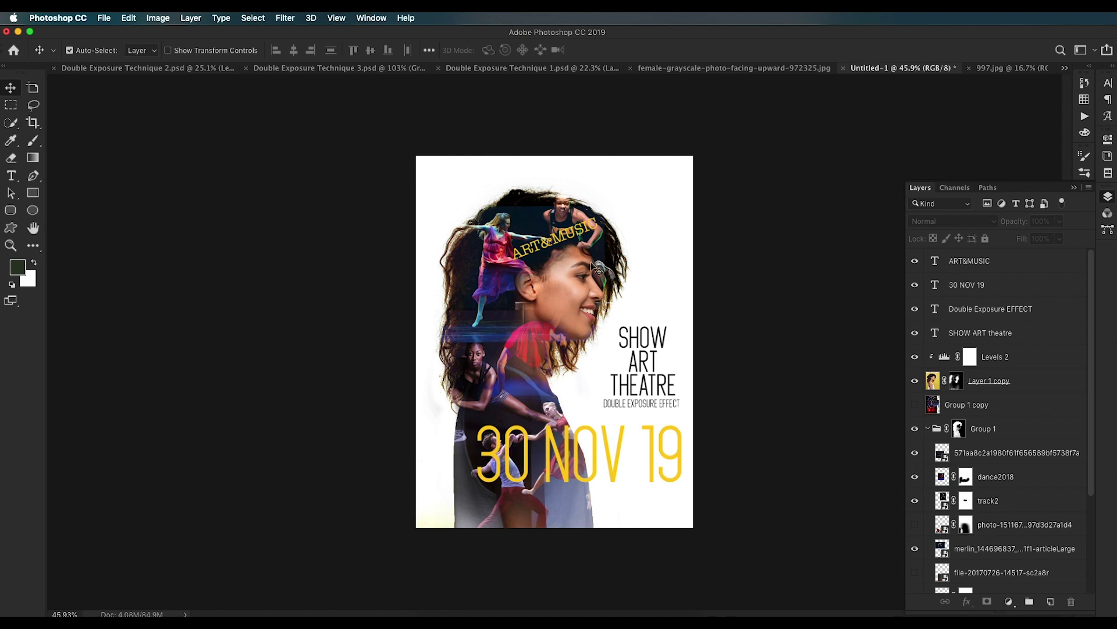
pyautogui.click(1000, 68)
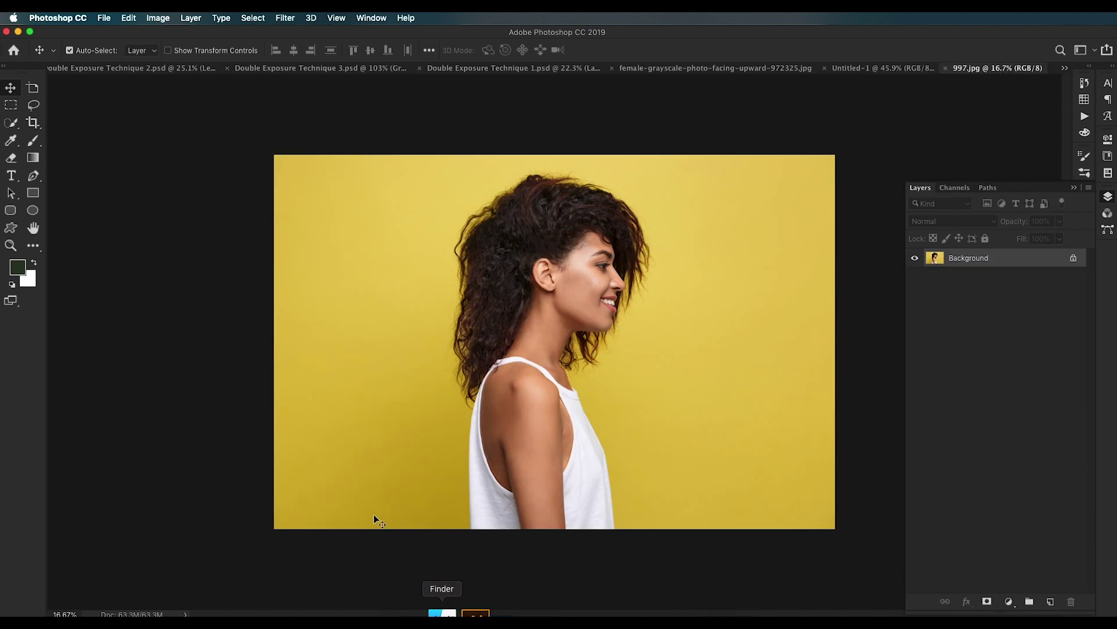
# Step: Create a new 900 x 1500 pixel portrait document at 144 pixels/inch with a white background
pyautogui.click(104, 18)
pyautogui.click(117, 29)
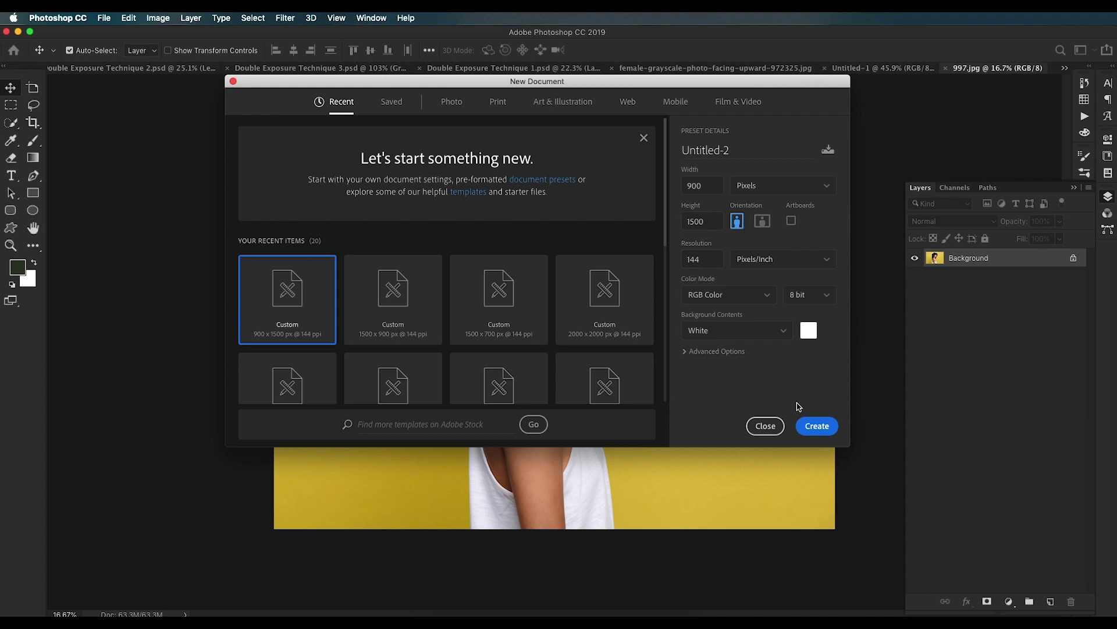
pyautogui.click(817, 425)
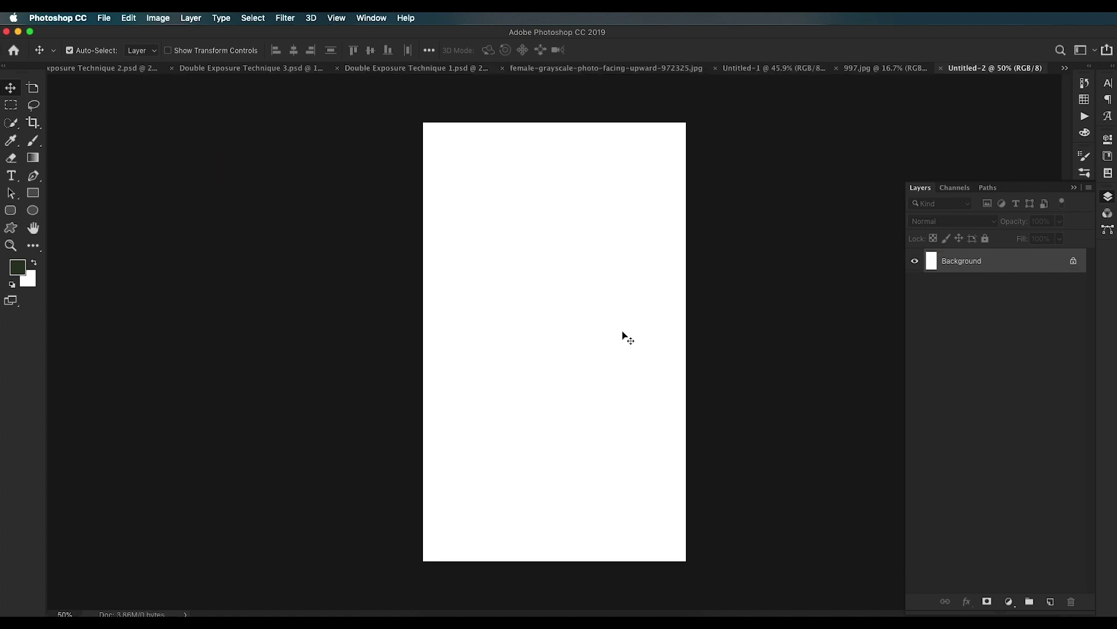
# Step: Place the eight selected dance, sport and music images from the Downloads folder into the new document as separate layers
pyautogui.click(438, 605)
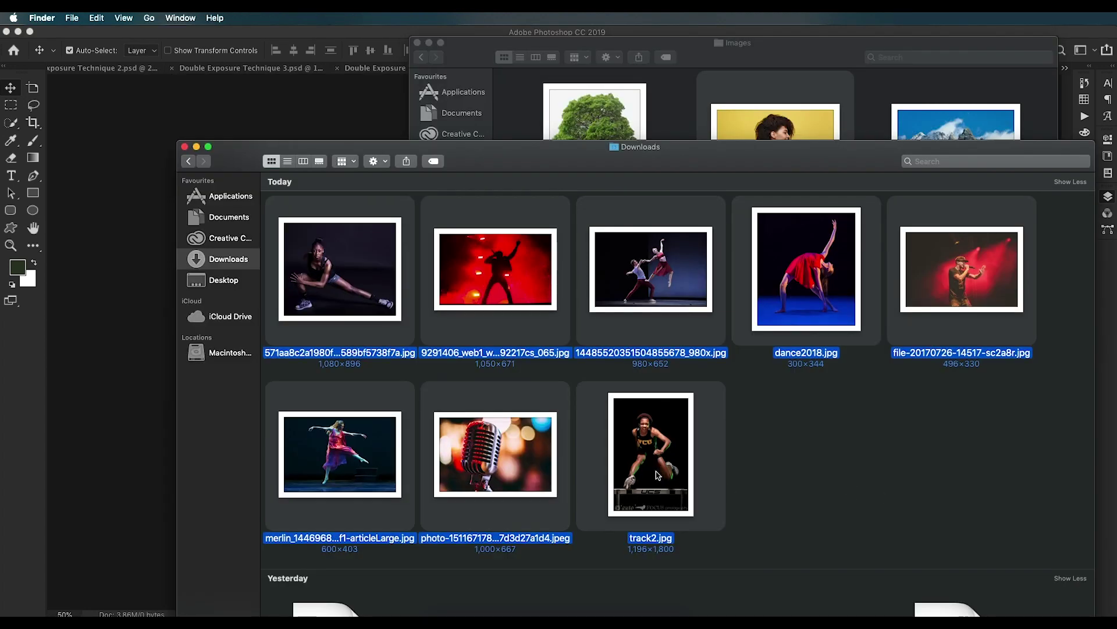
pyautogui.moveTo(650, 469); pyautogui.dragTo(134, 274)
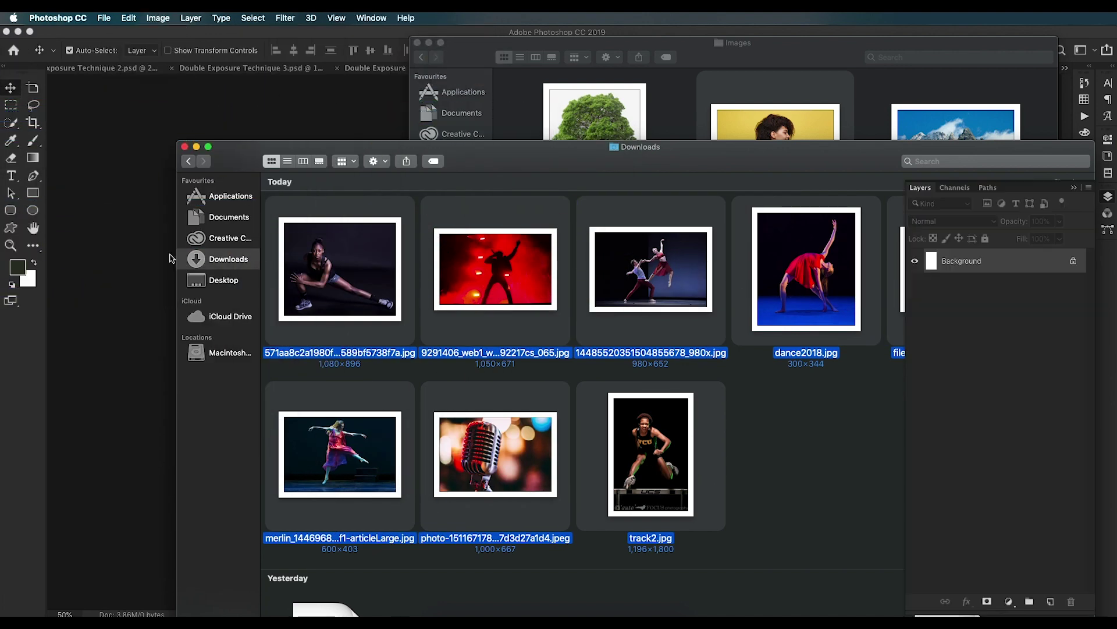
pyautogui.press('Return')
pyautogui.press('Return')
pyautogui.press('Return')
pyautogui.press('Return')
pyautogui.press('Return')
pyautogui.press('Return')
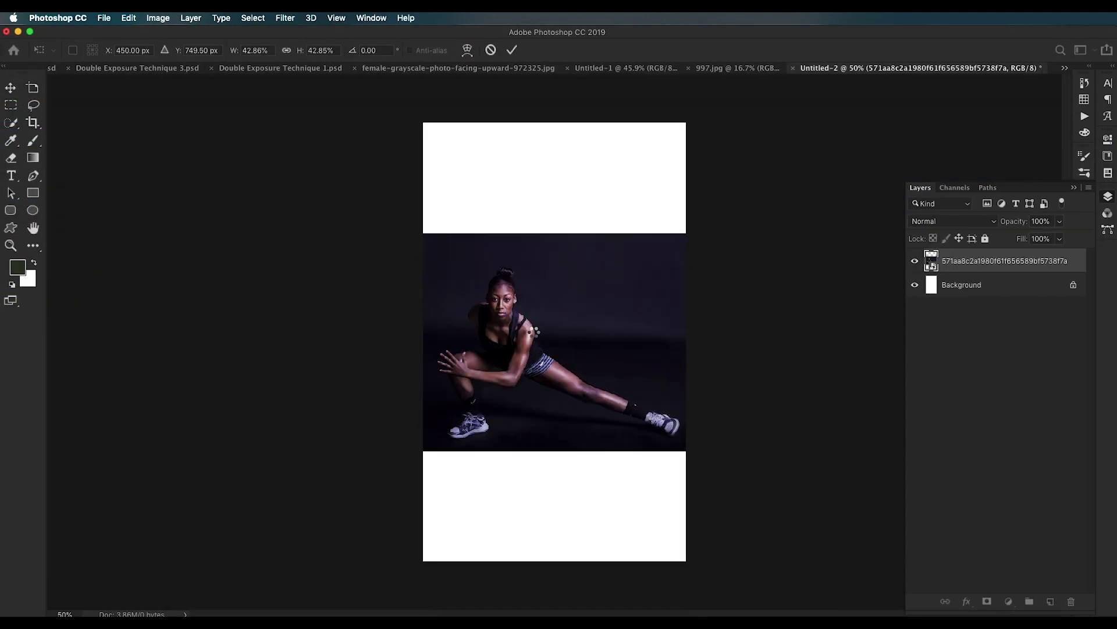
pyautogui.press('Return')
pyautogui.press('Return')
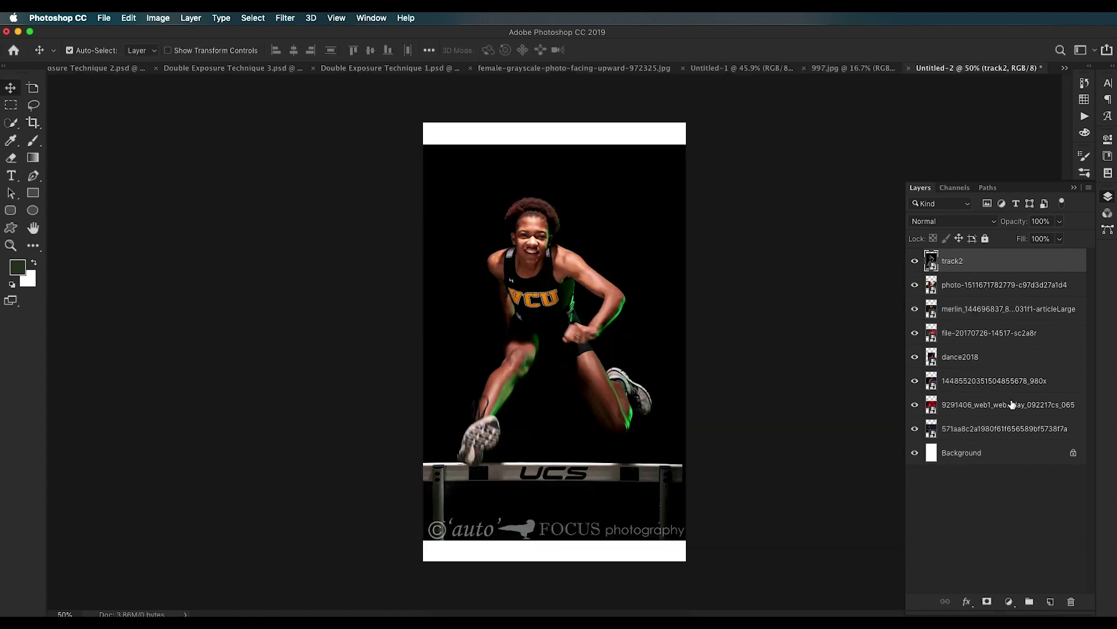
# Step: Set the blend mode of all eight placed image layers to Screen
pyautogui.click(1026, 432)
pyautogui.keyDown('shift'); pyautogui.click(1023, 261); pyautogui.keyUp('shift')
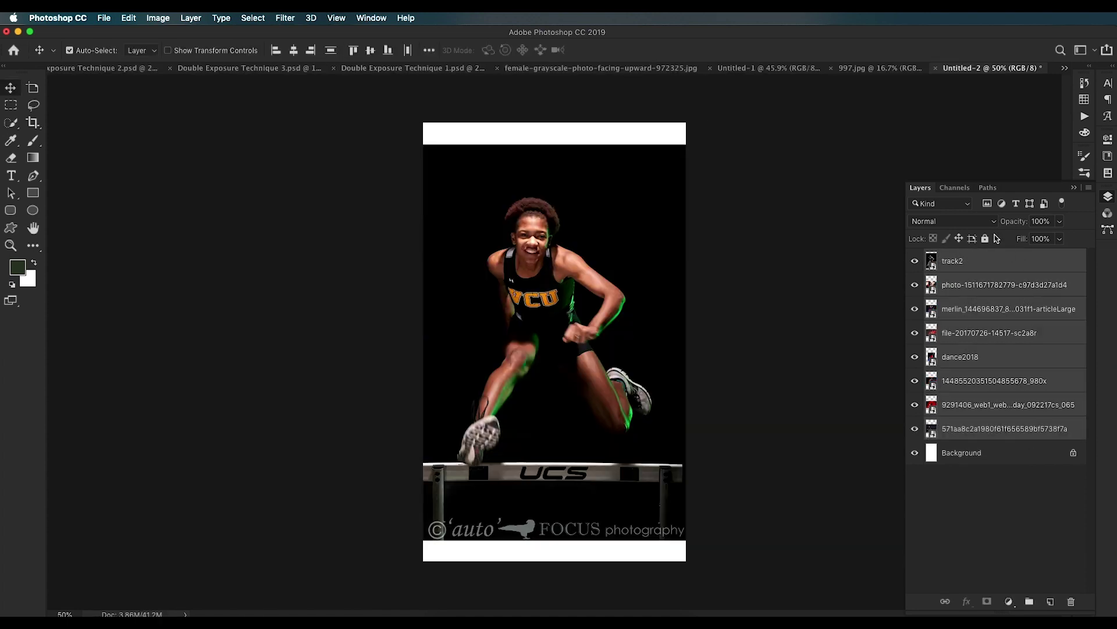
pyautogui.click(987, 225)
pyautogui.click(932, 313)
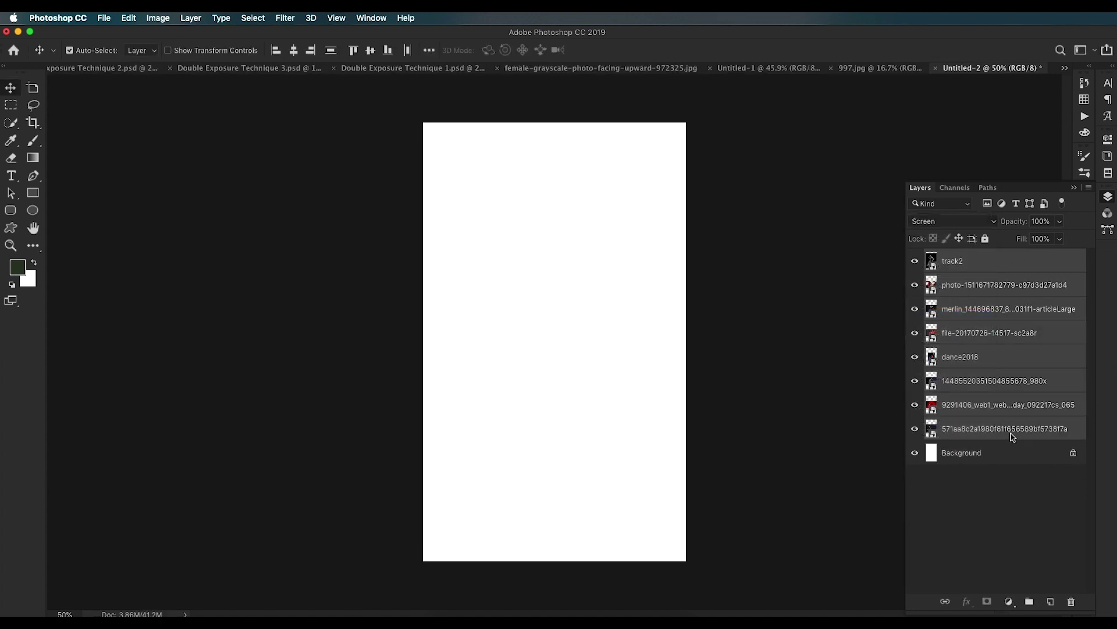
# Step: Convert the Background into an unlocked layer named Layer 0 and fill it with black
pyautogui.click(1043, 460)
pyautogui.doubleClick(1043, 459)
pyautogui.click(663, 285)
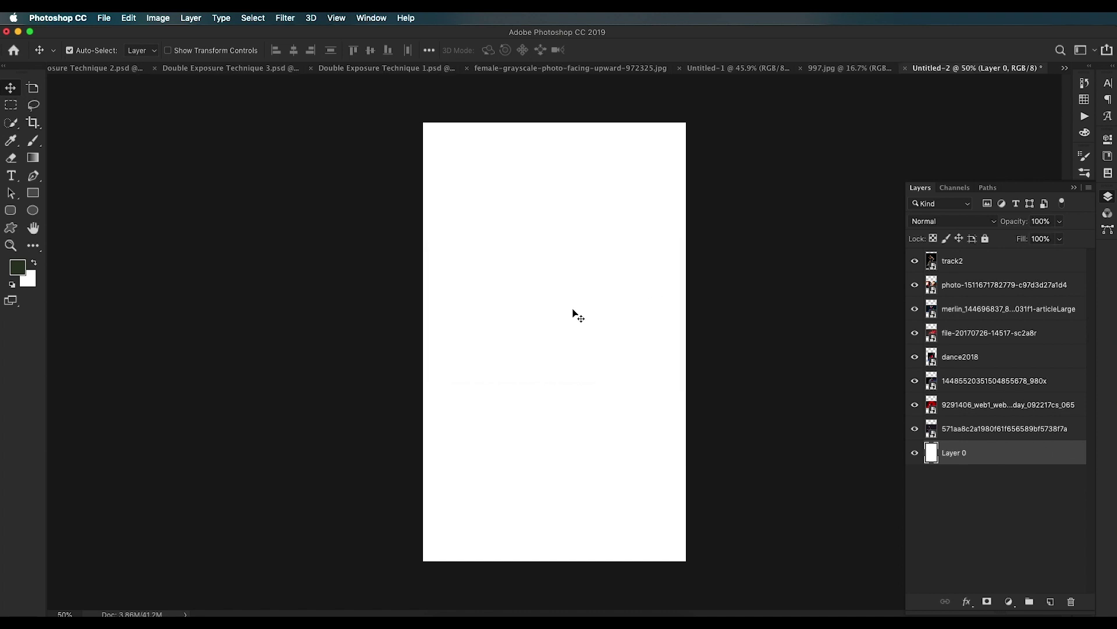
pyautogui.click(31, 272)
pyautogui.click(695, 572)
pyautogui.click(956, 419)
pyautogui.hotkey('alt', 'BackSpace')
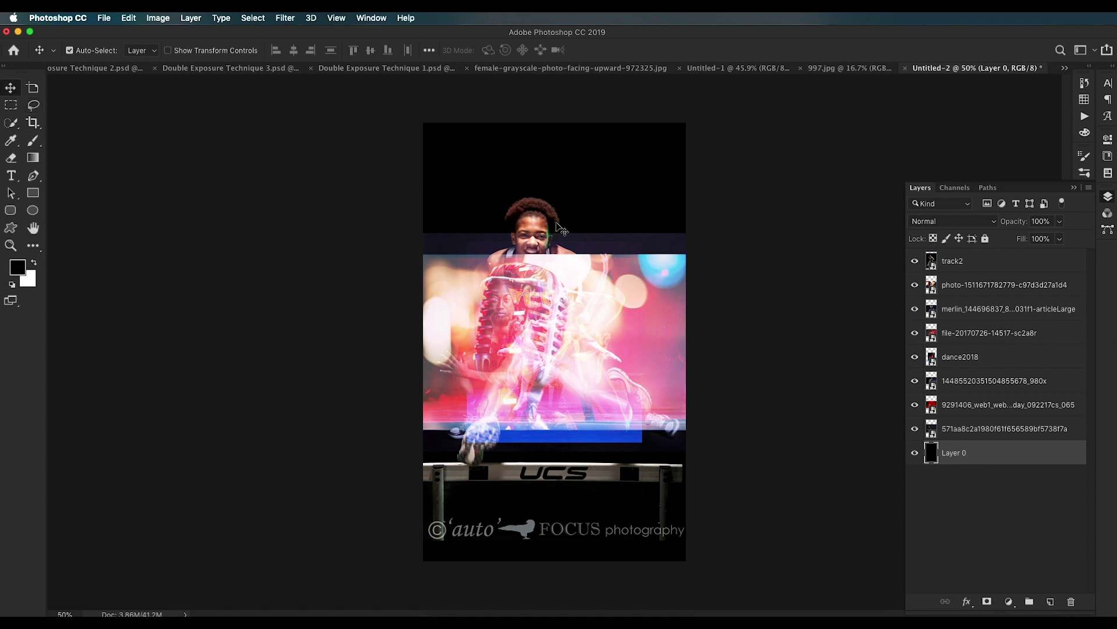
# Step: Using the Untitled-1 poster as reference, scale down the track2 hurdler in Untitled-2 and place her in the canvas's upper right area
pyautogui.click(816, 68)
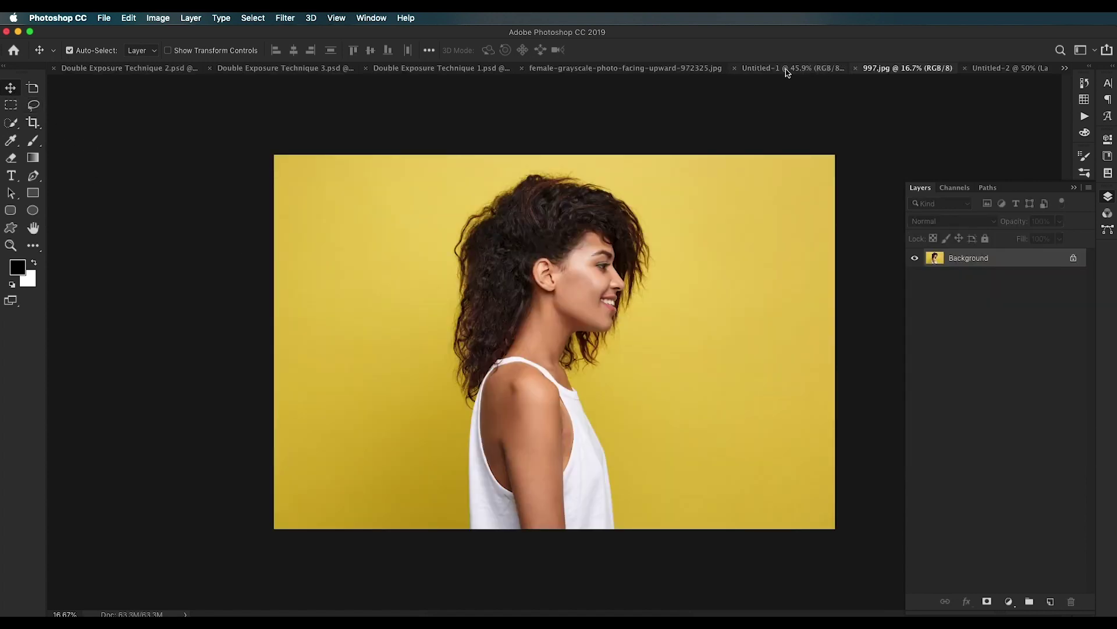
pyautogui.click(774, 69)
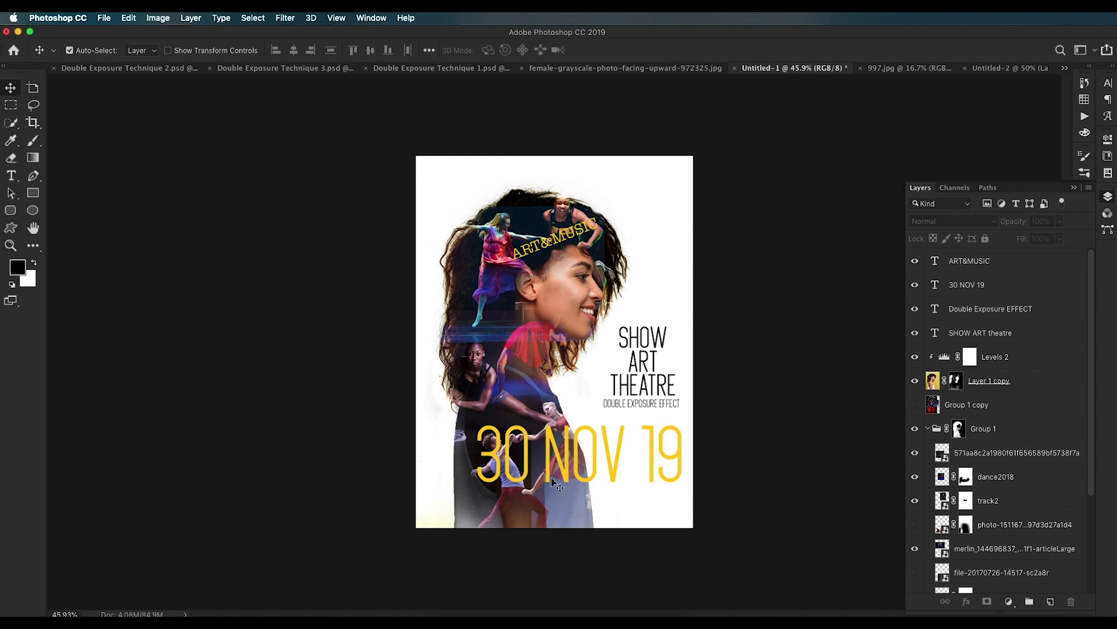
pyautogui.click(991, 67)
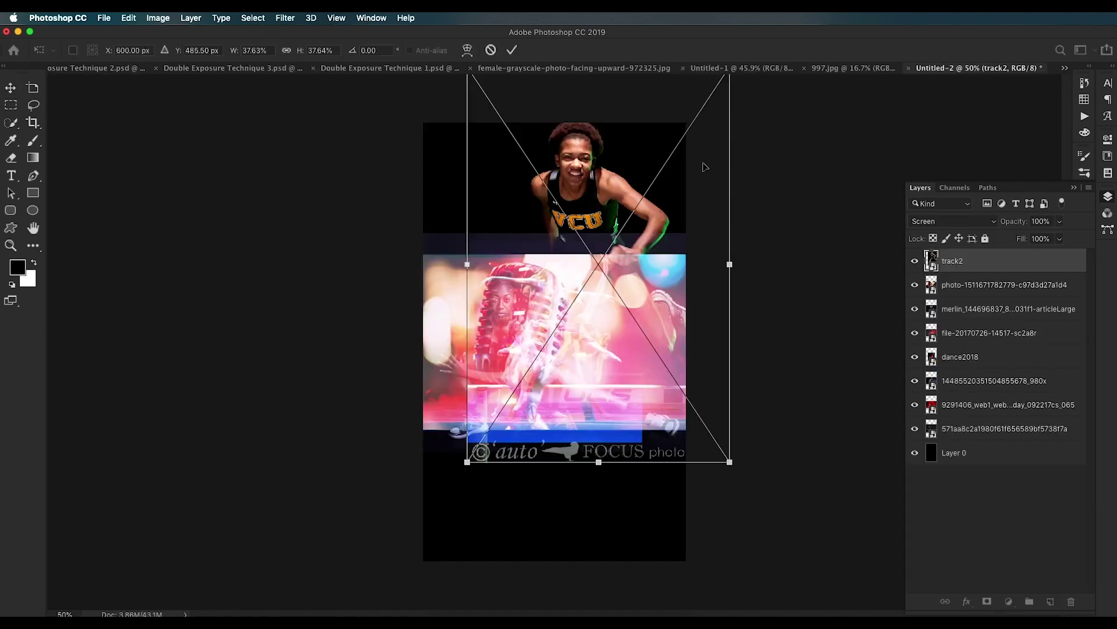
pyautogui.press('Return')
pyautogui.moveTo(567, 379); pyautogui.dragTo(590, 324)
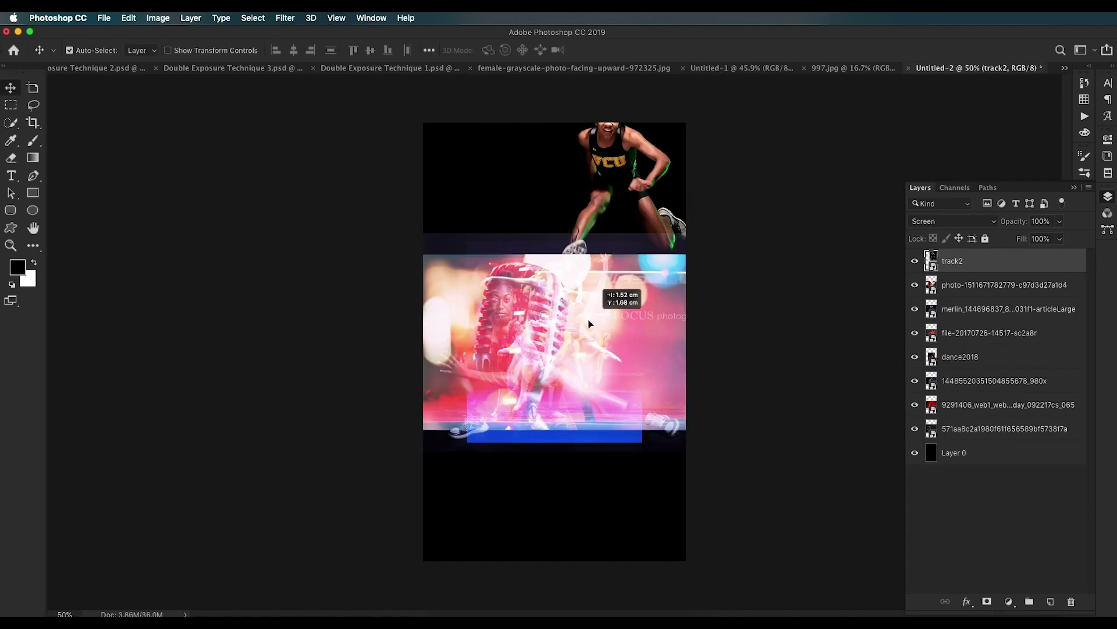
pyautogui.click(914, 261)
pyautogui.moveTo(915, 308); pyautogui.dragTo(915, 428)
pyautogui.press('Delete')
pyautogui.click(915, 284)
pyautogui.click(914, 259)
pyautogui.click(915, 308)
pyautogui.press('Delete')
pyautogui.click(915, 309)
# Step: Add a layer mask to track2 and paint out the photographer's watermark below the hurdle
pyautogui.click(953, 261)
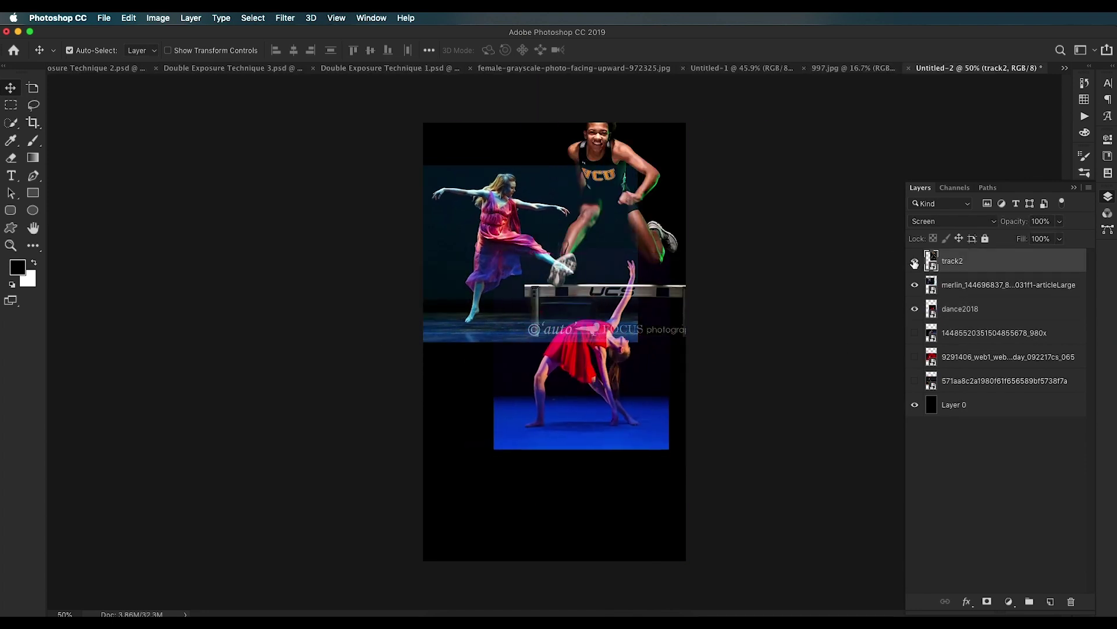
pyautogui.click(987, 601)
pyautogui.press('b')
pyautogui.moveTo(624, 348)
pyautogui.mouseDown()
pyautogui.moveTo(544, 344)
pyautogui.moveTo(582, 398)
pyautogui.mouseUp()
pyautogui.click(915, 333)
pyautogui.press('v')
pyautogui.moveTo(559, 361); pyautogui.dragTo(588, 495)
# Step: Delete the 9291406_web1 concert layer and fit the 571aa8c2a1980f61f656589bf5738f7a stretching athlete beside the red-dressed dancer, above the couple
pyautogui.click(915, 357)
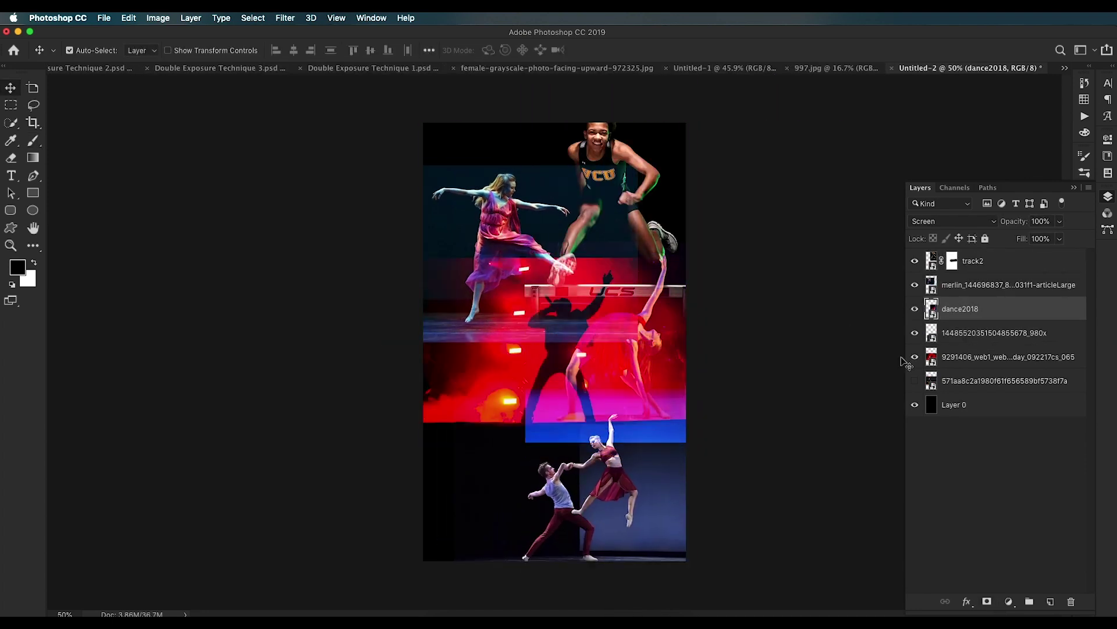
pyautogui.press('Delete')
pyautogui.press('super+t')
pyautogui.press('Return')
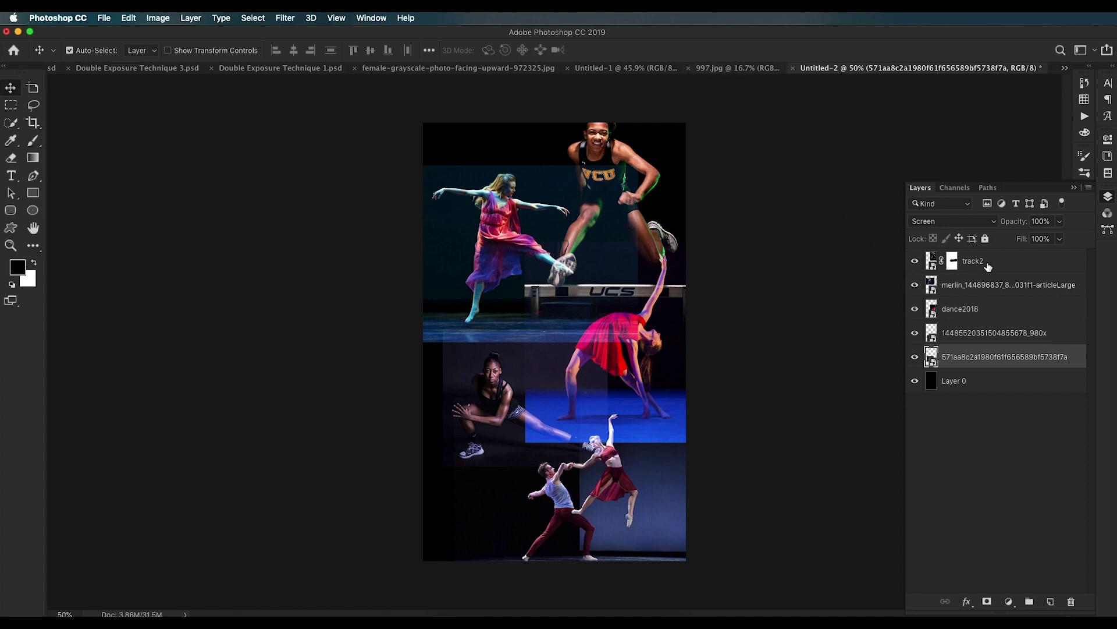
# Step: Group all layers from track2 down to Layer 0 into one group
pyautogui.click(990, 380)
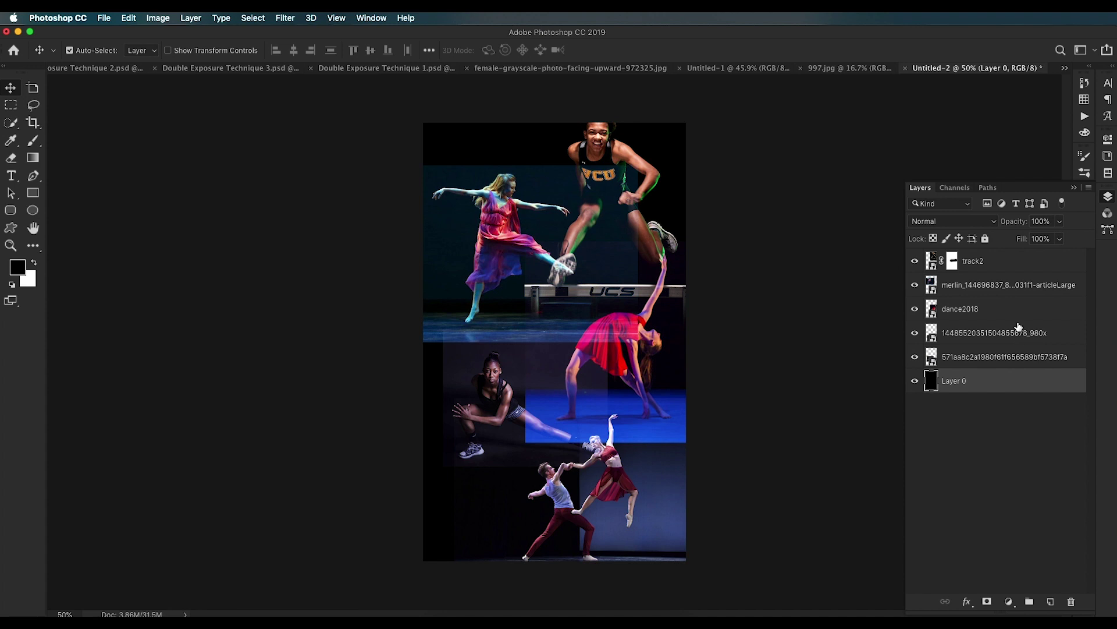
pyautogui.keyDown('shift'); pyautogui.click(1007, 266); pyautogui.keyUp('shift')
pyautogui.press('super+g')
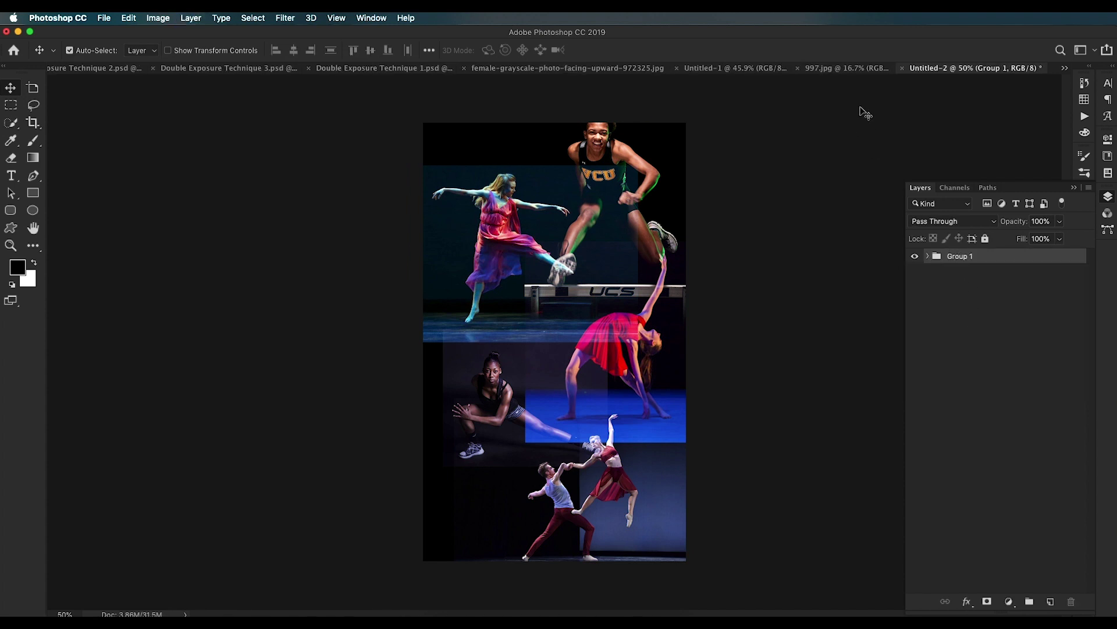
# Step: In 997.jpg, select the yellow background using Color Range with a fuzziness of 38 and invert the selection
pyautogui.click(849, 68)
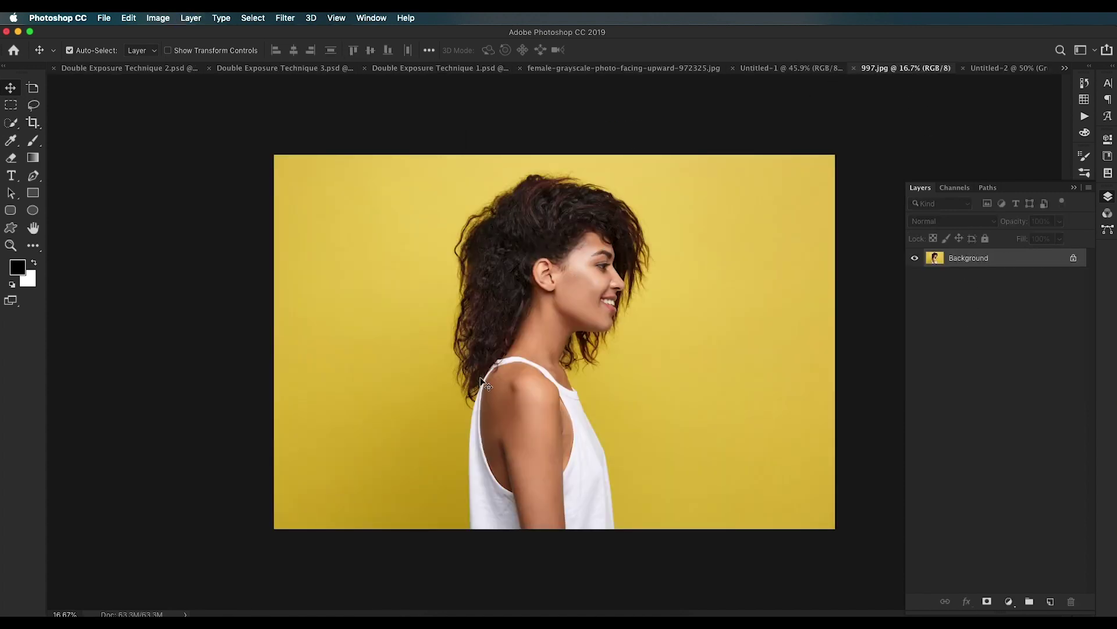
pyautogui.click(253, 18)
pyautogui.click(273, 142)
pyautogui.click(780, 248)
pyautogui.click(573, 285)
pyautogui.moveTo(840, 165); pyautogui.dragTo(786, 165)
pyautogui.click(861, 228)
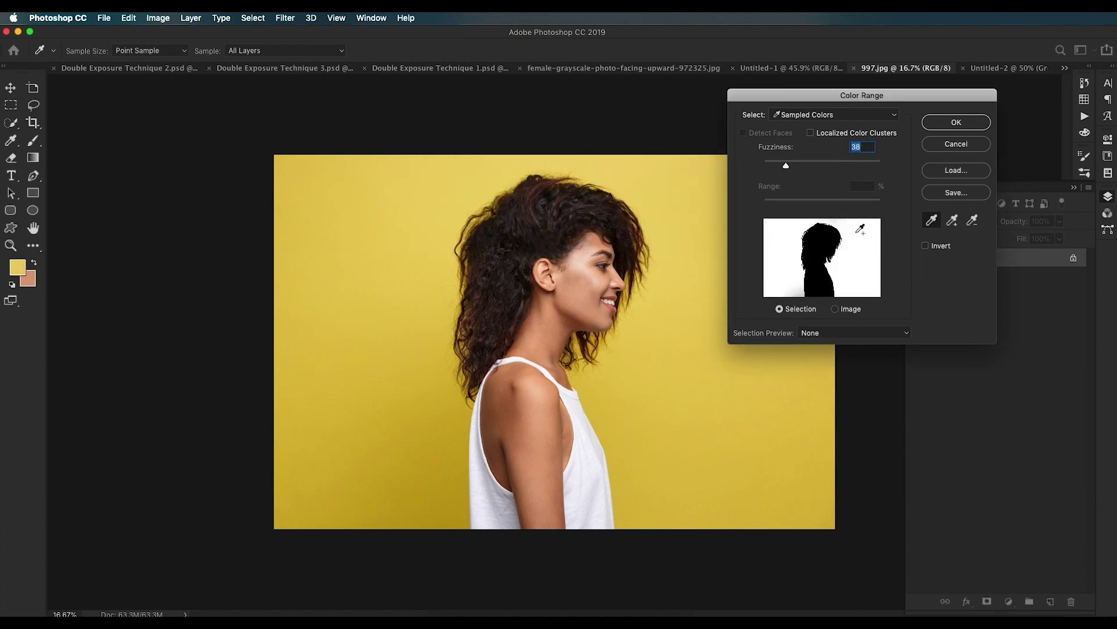
pyautogui.click(956, 122)
pyautogui.press('shift+super+i')
# Step: Refine the curly hair edges with the Refine Edge brush in Select and Mask and output the cutout as a layer mask
pyautogui.press('m')
pyautogui.click(533, 51)
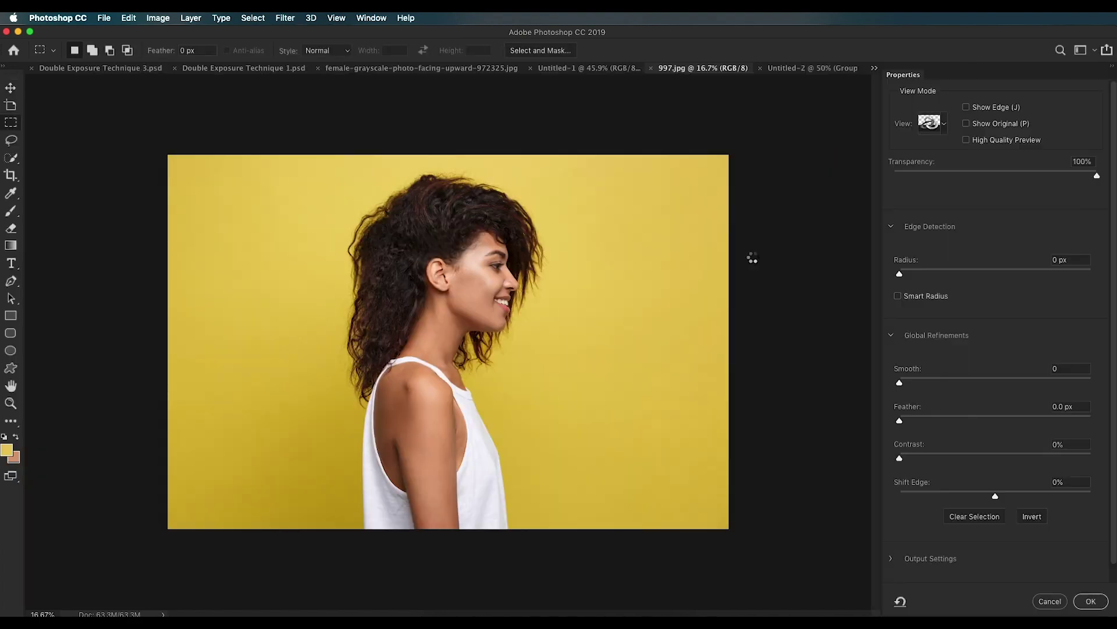
pyautogui.moveTo(536, 258); pyautogui.dragTo(459, 181)
pyautogui.press('super+plus')
pyautogui.press('super+plus')
pyautogui.moveTo(462, 135); pyautogui.dragTo(639, 368)
pyautogui.moveTo(649, 259)
pyautogui.mouseDown()
pyautogui.moveTo(459, 350)
pyautogui.moveTo(456, 366)
pyautogui.mouseUp()
pyautogui.scroll(-5, 474, 399)
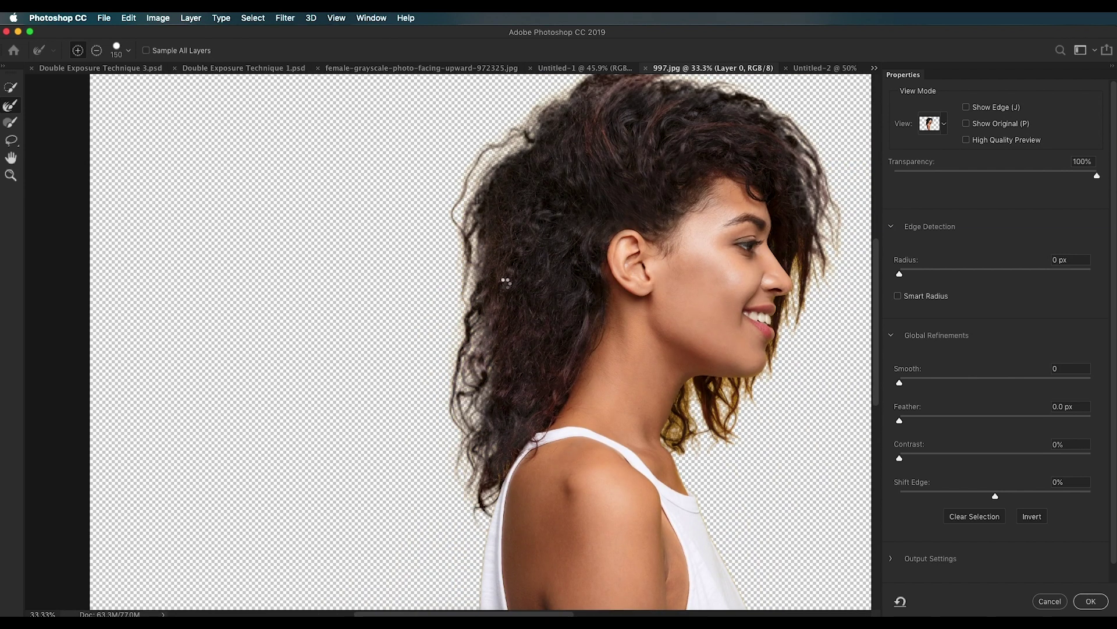
pyautogui.scroll(2, 696, 415)
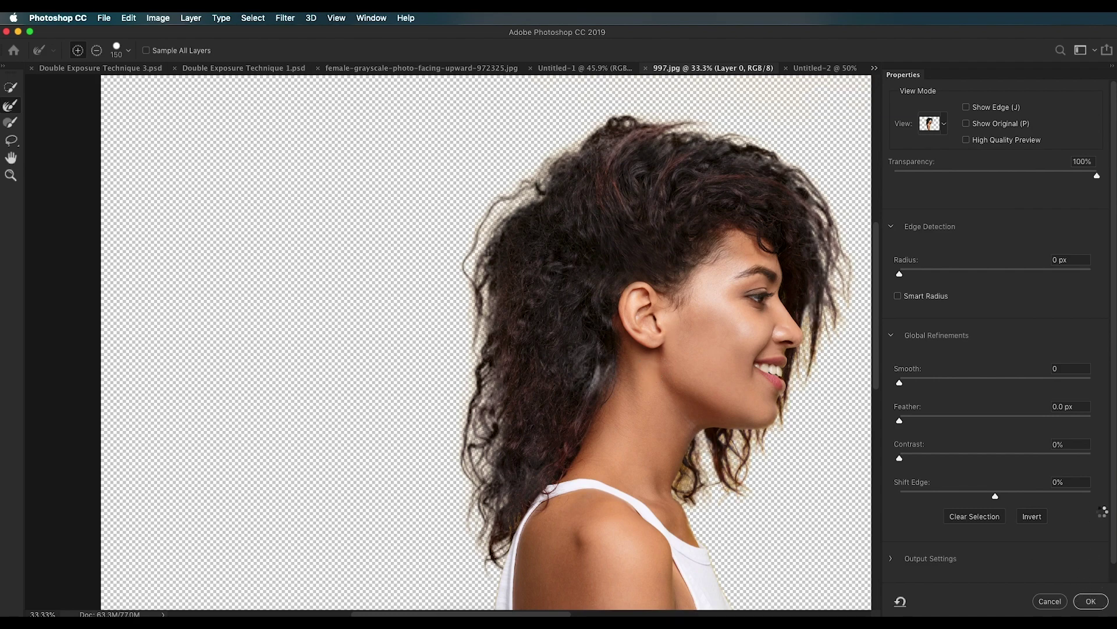
pyautogui.click(1091, 601)
# Step: Resize the 997.jpg image to a width of 2000 pixels, keeping its proportions
pyautogui.moveTo(784, 406); pyautogui.dragTo(662, 339)
pyautogui.click(158, 18)
pyautogui.click(169, 109)
pyautogui.write('2000')
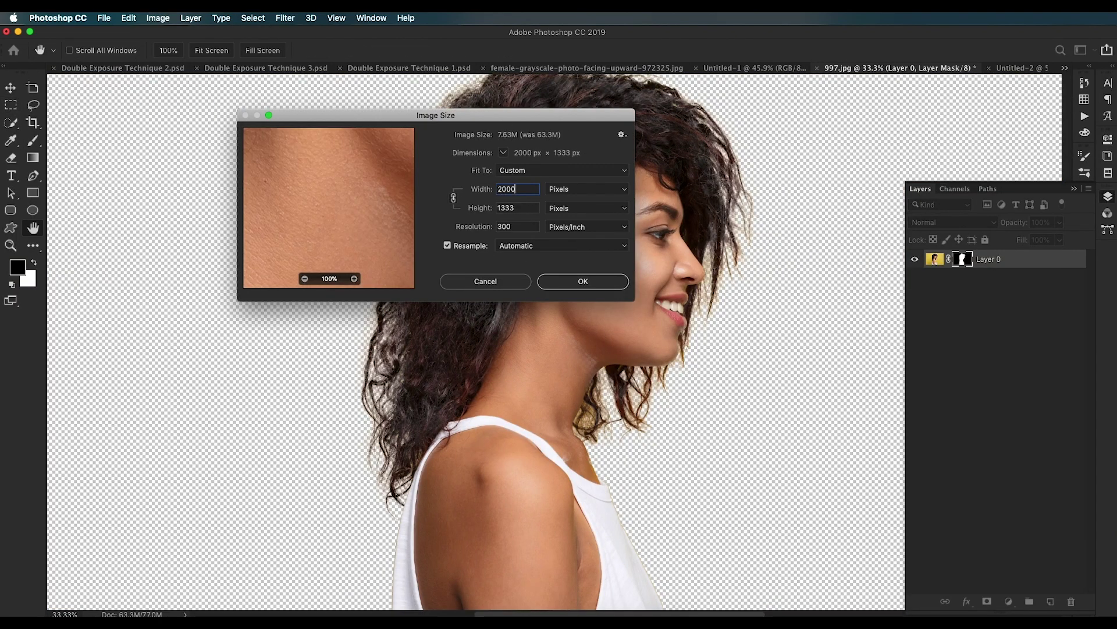
pyautogui.press('Tab')
pyautogui.press('Return')
# Step: Clean up the woman's layer mask with the Brush, painting white inside the silhouette and black over the surrounding background
pyautogui.press('super+0')
pyautogui.keyDown('alt'); pyautogui.click(962, 259); pyautogui.keyUp('alt')
pyautogui.press('b')
pyautogui.click(510, 289)
pyautogui.press('x')
pyautogui.moveTo(505, 280)
pyautogui.mouseDown()
pyautogui.moveTo(526, 308)
pyautogui.moveTo(546, 219)
pyautogui.mouseUp()
pyautogui.press('x')
pyautogui.moveTo(340, 496); pyautogui.dragTo(413, 465)
pyautogui.moveTo(524, 244); pyautogui.dragTo(387, 414)
pyautogui.press('v')
pyautogui.keyDown('alt'); pyautogui.click(966, 260); pyautogui.keyUp('alt')
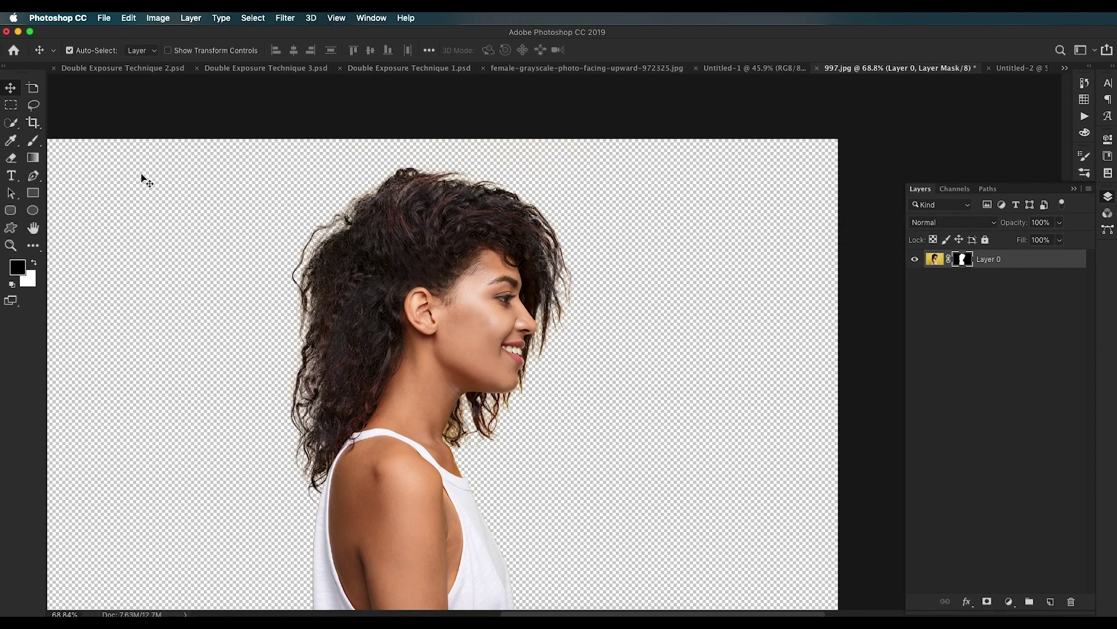
# Step: Copy the masked woman into the Untitled-2 document and align her with the bottom of the canvas
pyautogui.moveTo(412, 302); pyautogui.dragTo(1011, 70)
pyautogui.moveTo(798, 170); pyautogui.dragTo(675, 244)
pyautogui.moveTo(664, 316); pyautogui.dragTo(667, 371)
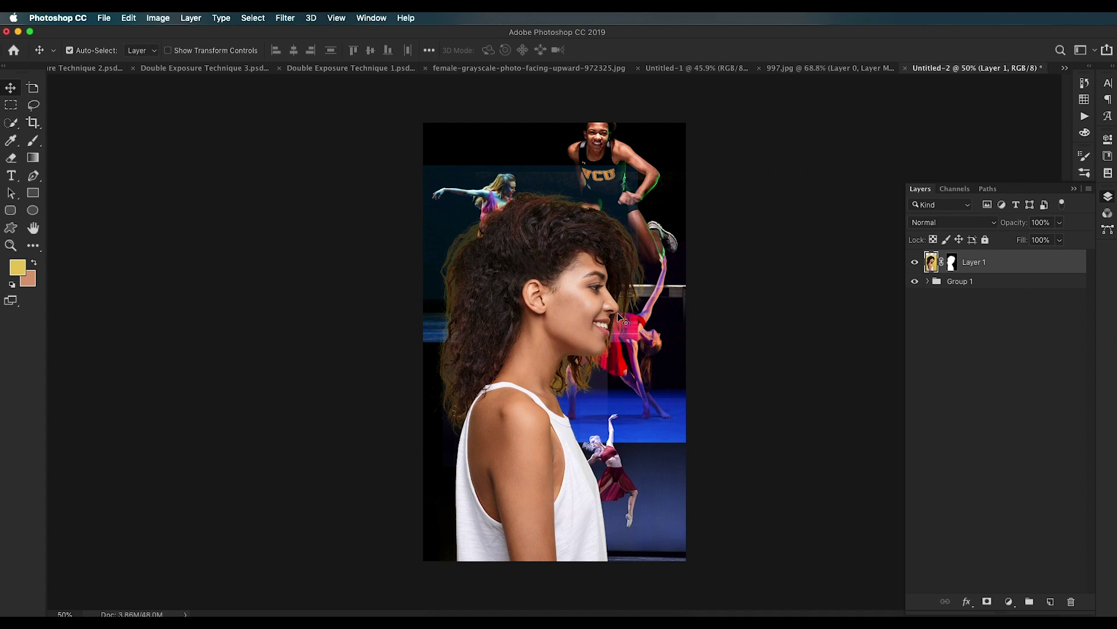
# Step: Move Group 1 above Layer 1 and give the group a copy of the woman's layer mask
pyautogui.click(982, 283)
pyautogui.moveTo(998, 282); pyautogui.dragTo(957, 256)
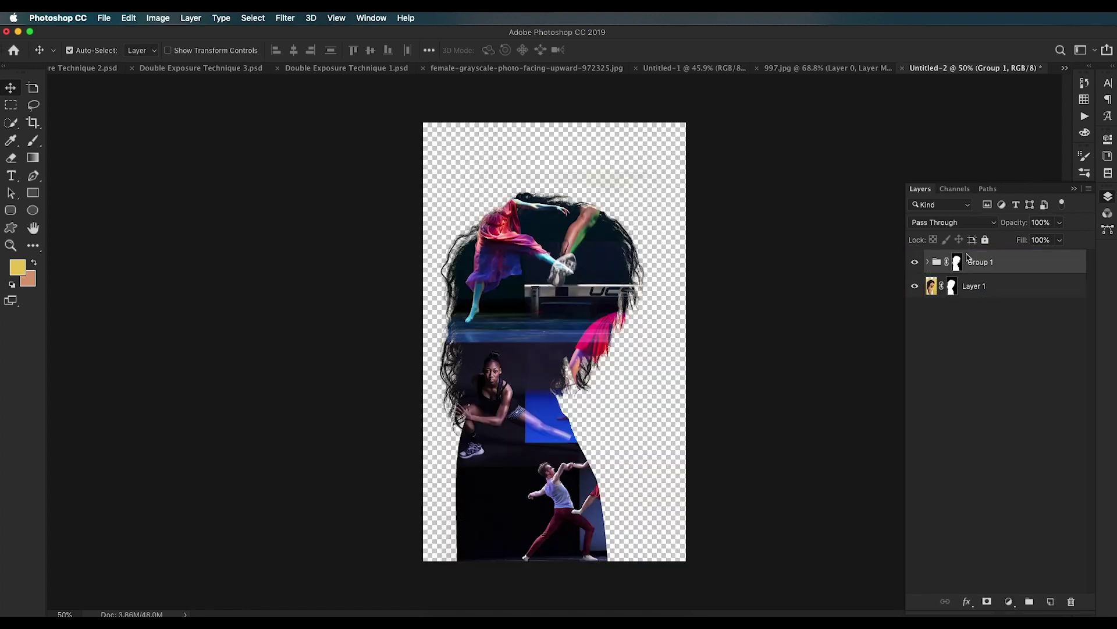
# Step: Add a white (ffffff) Solid Color fill layer and place it below Layer 1
pyautogui.click(1008, 288)
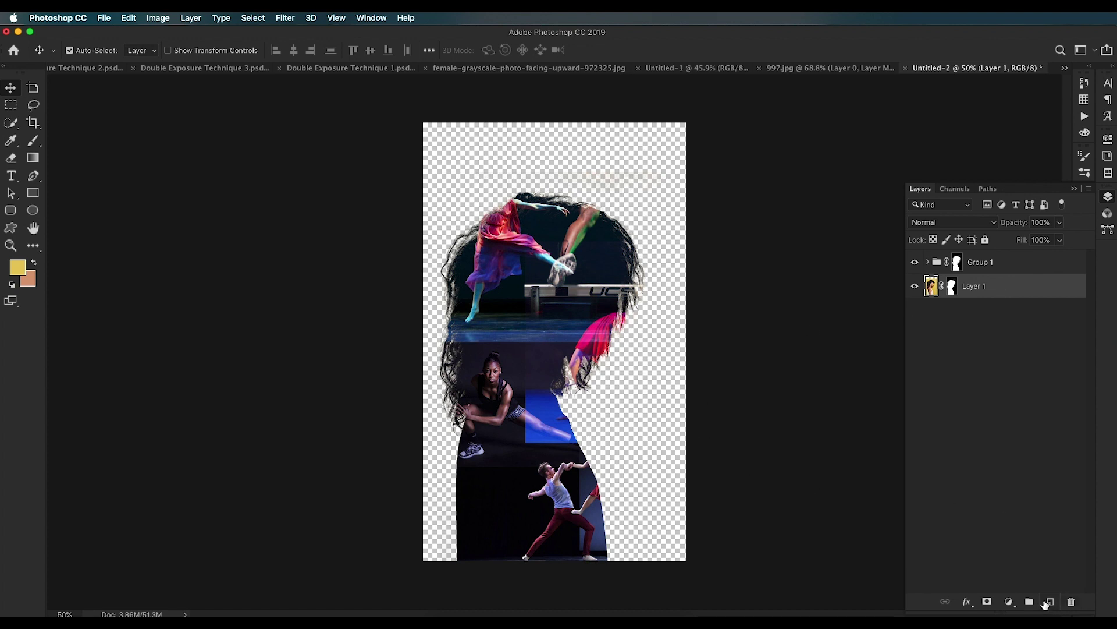
pyautogui.click(1010, 602)
pyautogui.click(1024, 378)
pyautogui.moveTo(756, 464); pyautogui.dragTo(692, 423)
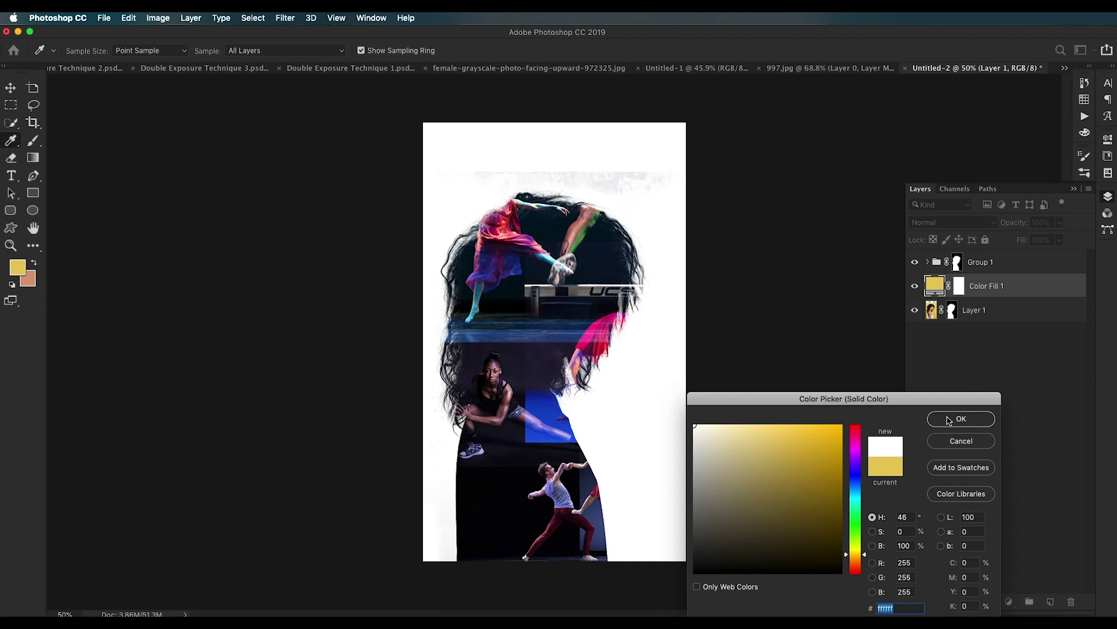
pyautogui.click(961, 420)
pyautogui.moveTo(994, 288); pyautogui.dragTo(989, 321)
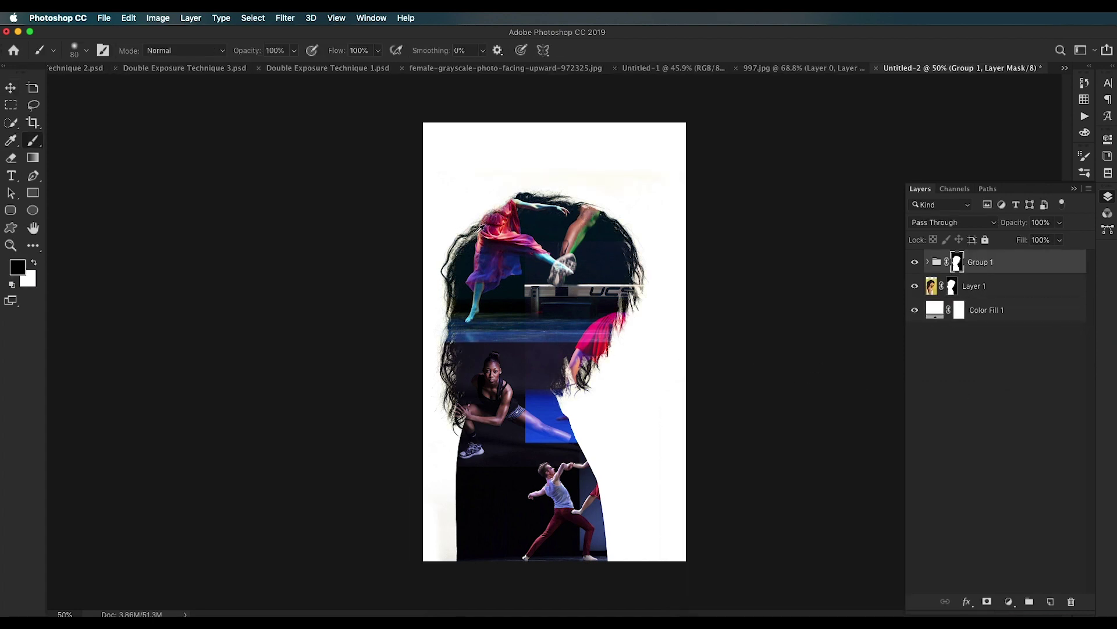
# Step: Scale down the track2 hurdler to fit inside the woman's hair and move the merlin dancer slightly lower beside her
pyautogui.scroll(2, 482, 228)
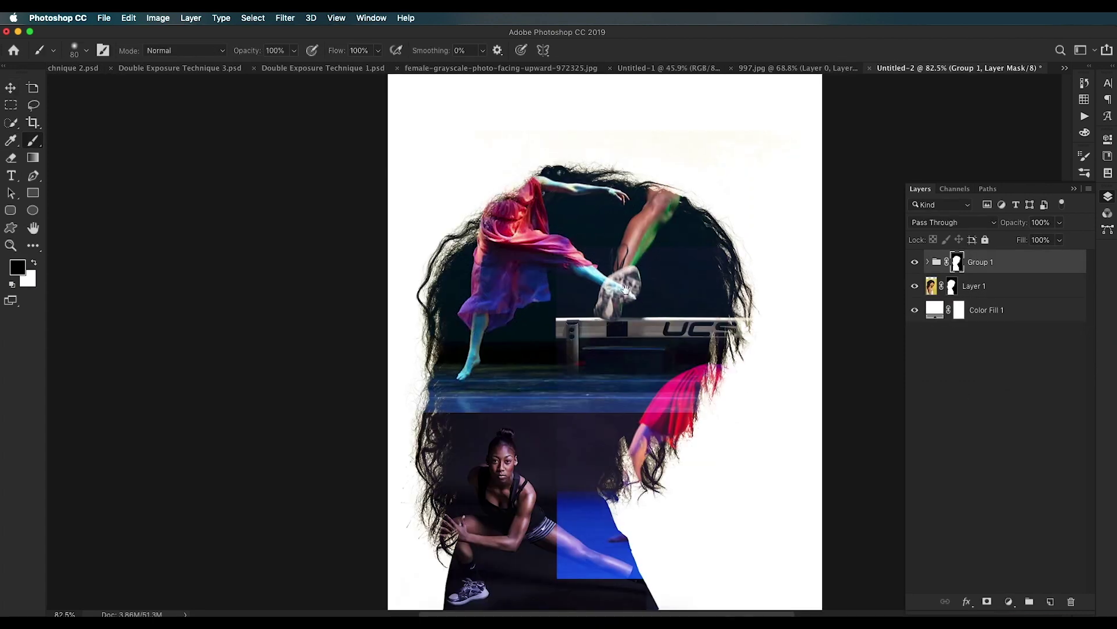
pyautogui.moveTo(648, 305); pyautogui.dragTo(488, 265)
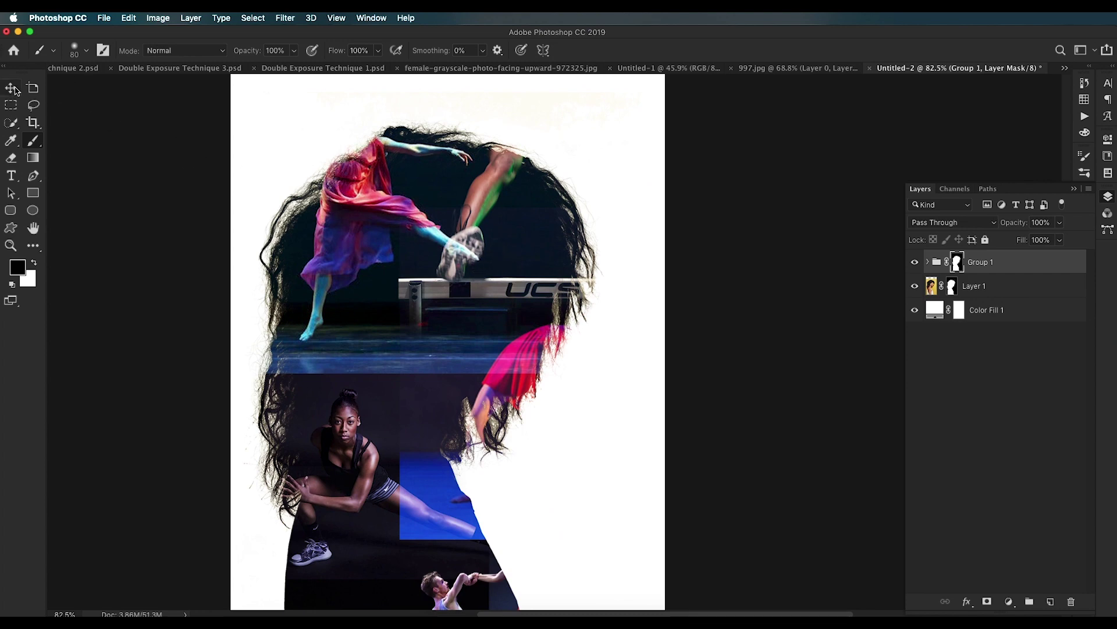
pyautogui.click(14, 89)
pyautogui.click(927, 263)
pyautogui.click(941, 287)
pyautogui.press('super+t')
pyautogui.moveTo(501, 210); pyautogui.dragTo(454, 324)
pyautogui.moveTo(351, 479); pyautogui.dragTo(451, 336)
pyautogui.moveTo(515, 225); pyautogui.dragTo(470, 275)
pyautogui.press('Return')
pyautogui.click(936, 314)
pyautogui.moveTo(333, 209); pyautogui.dragTo(338, 250)
# Step: Scale down the dance2018 dancer and position her over the neck area of the silhouette
pyautogui.click(940, 286)
pyautogui.click(940, 310)
pyautogui.click(941, 334)
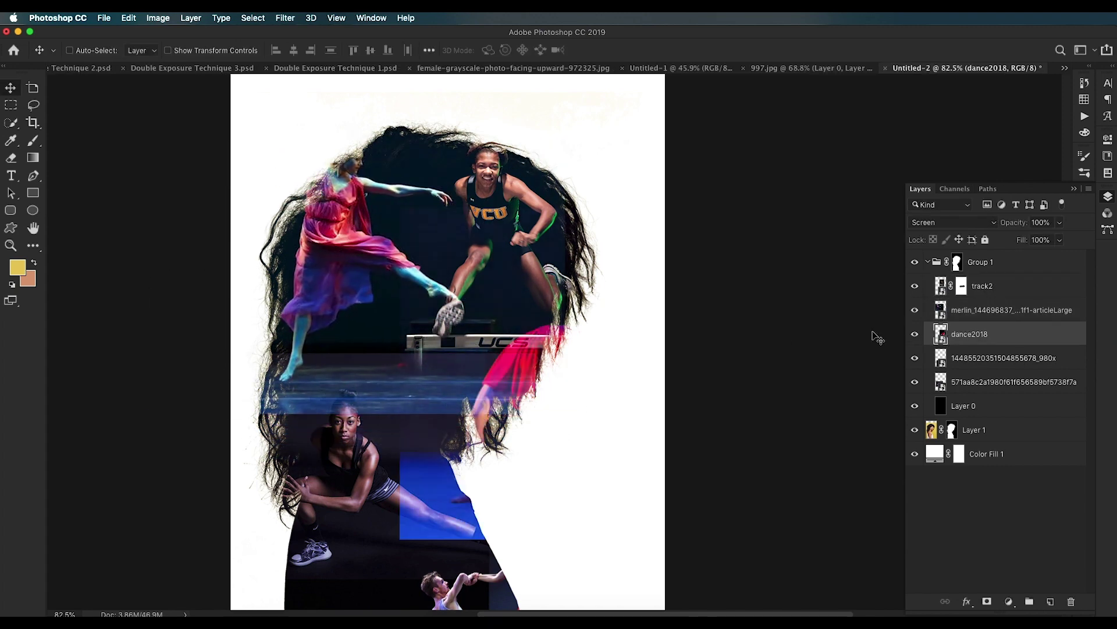
pyautogui.press('super+t')
pyautogui.moveTo(480, 418); pyautogui.dragTo(380, 451)
pyautogui.moveTo(299, 573); pyautogui.dragTo(359, 500)
pyautogui.moveTo(415, 406); pyautogui.dragTo(368, 471)
pyautogui.press('Return')
pyautogui.moveTo(430, 489); pyautogui.dragTo(458, 268)
pyautogui.click(940, 358)
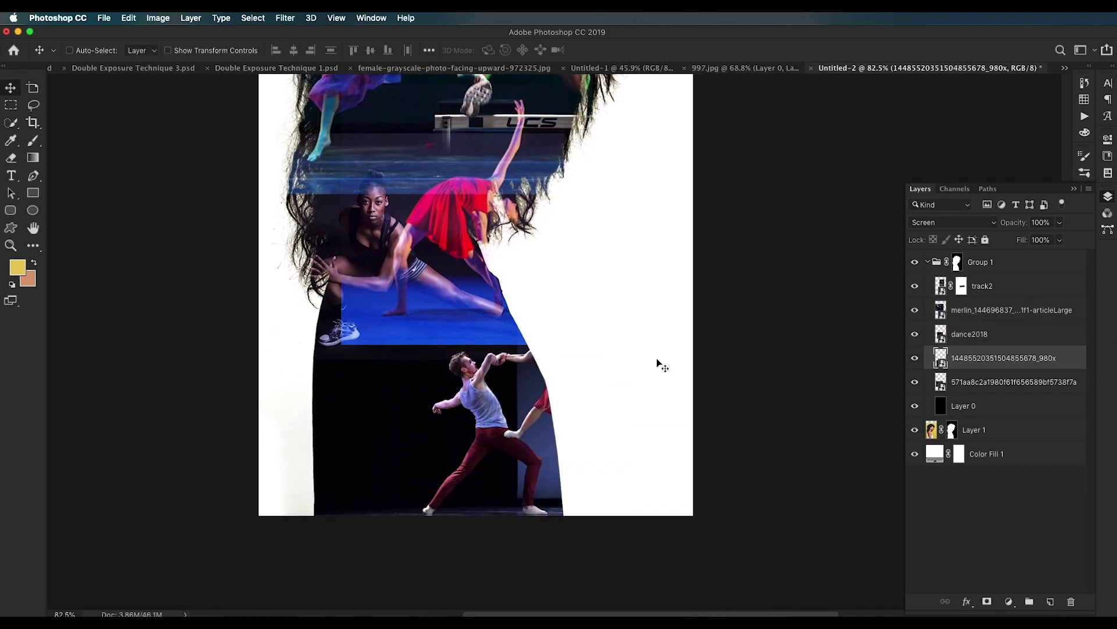
pyautogui.press('super+t')
pyautogui.moveTo(544, 443); pyautogui.dragTo(469, 477)
pyautogui.moveTo(670, 278); pyautogui.dragTo(729, 239)
pyautogui.moveTo(519, 395); pyautogui.dragTo(490, 377)
pyautogui.press('Return')
# Step: Scale down the 571aa8c2a1980f61f656589bf5738f7a stretching athlete and position her at the back of the silhouette's neck and shoulder
pyautogui.click(940, 382)
pyautogui.press('super+t')
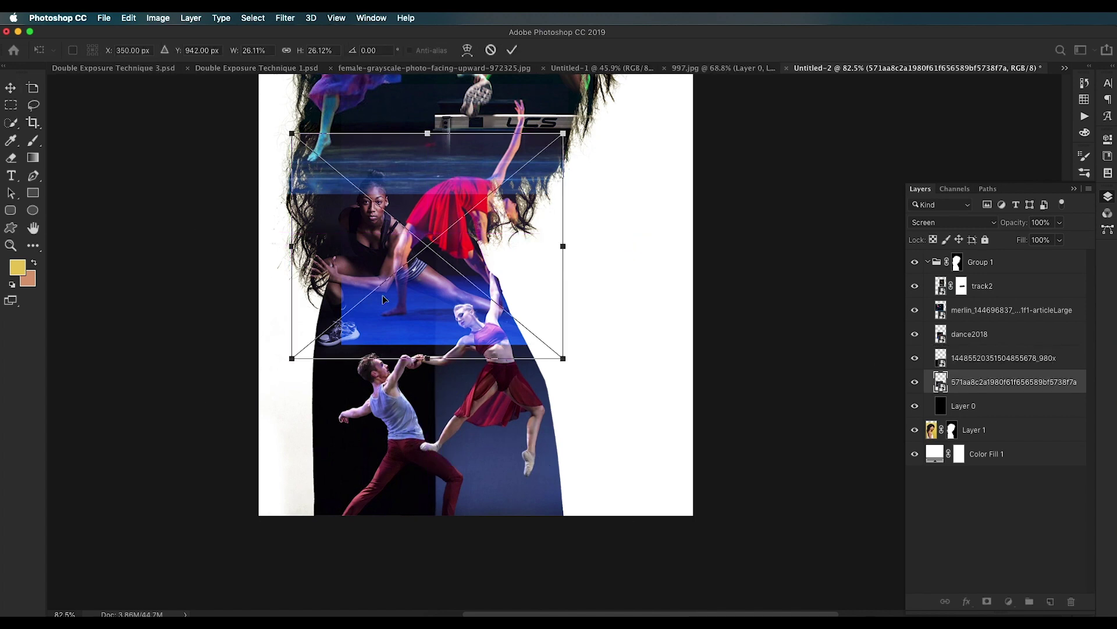
pyautogui.moveTo(407, 232); pyautogui.dragTo(412, 266)
pyautogui.moveTo(569, 391); pyautogui.dragTo(511, 342)
pyautogui.moveTo(382, 237); pyautogui.dragTo(388, 244)
pyautogui.press('Return')
# Step: Shrink the dance2018 dancer a little further, move her up the neck area, and collapse Group 1
pyautogui.click(970, 333)
pyautogui.hotkey('ctrl', 't')
pyautogui.moveTo(468, 142); pyautogui.dragTo(468, 164)
pyautogui.press('Return')
pyautogui.scroll(5, 541, 241)
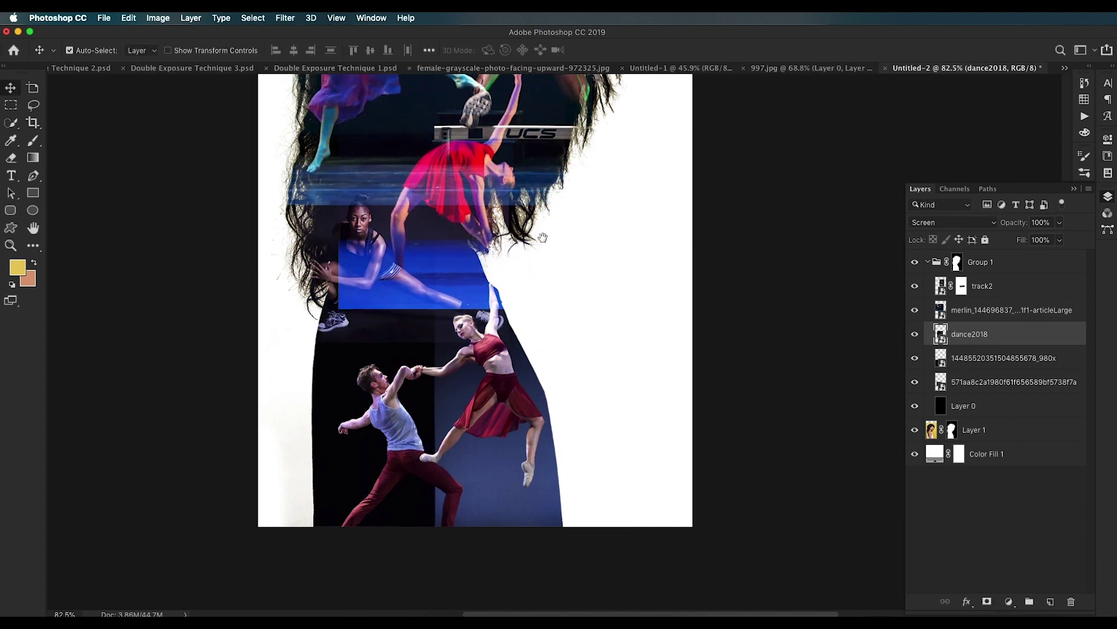
pyautogui.click(928, 262)
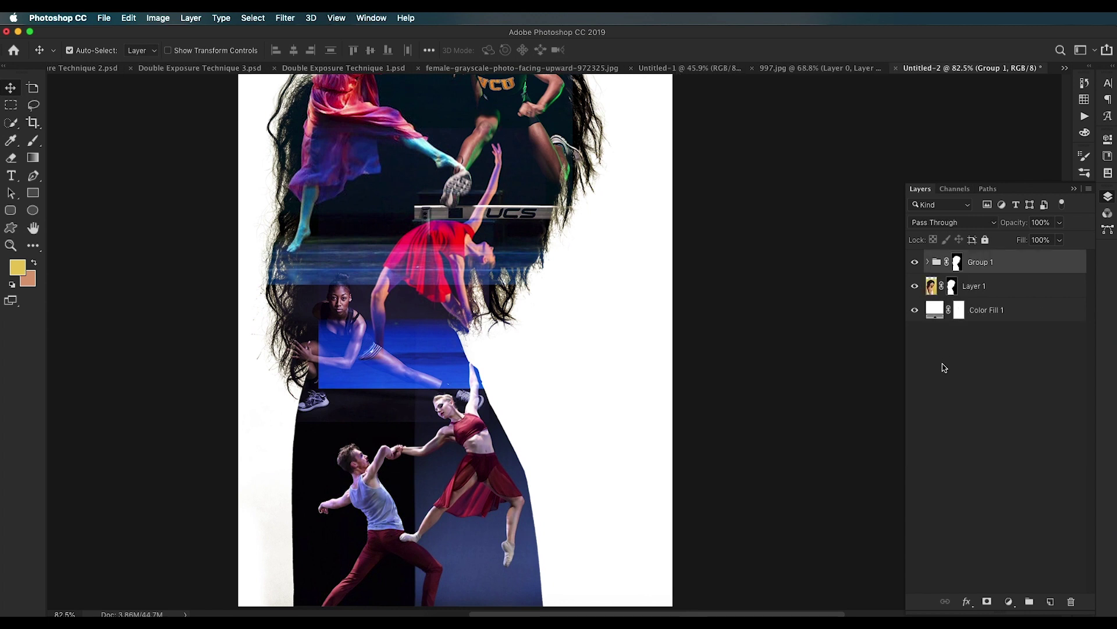
# Step: Duplicate Layer 1 above Group 1 and set the copy's blend mode to Lighten
pyautogui.click(1000, 295)
pyautogui.moveTo(1040, 294); pyautogui.dragTo(1017, 251)
pyautogui.click(952, 226)
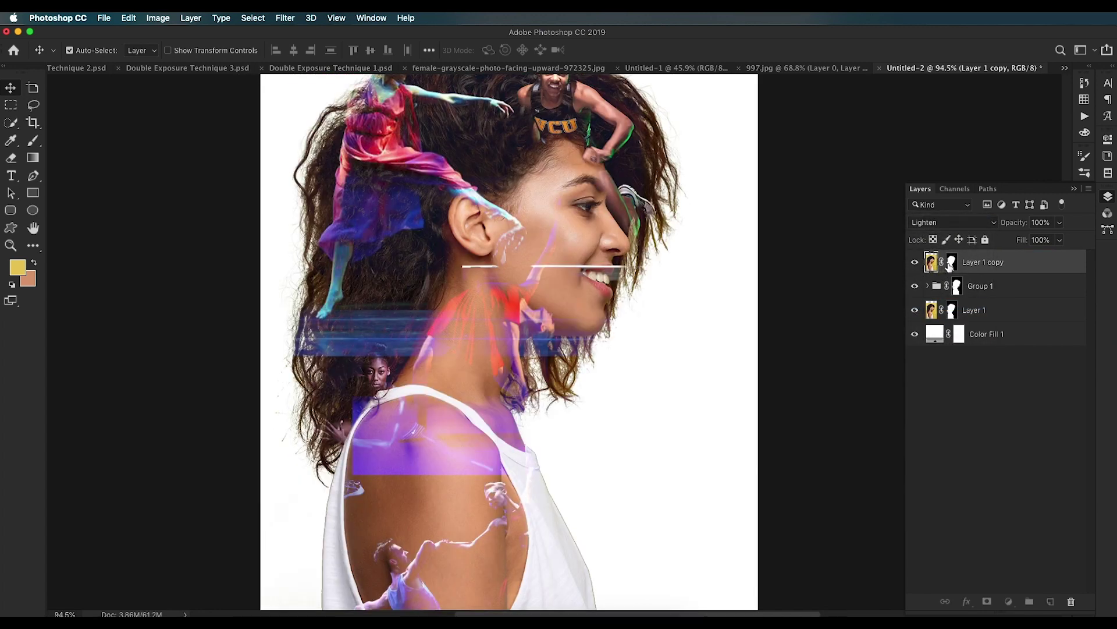
# Step: Paint black on the Layer 1 copy mask with a 175 px brush at 33% opacity, revealing the performers over the hair, neck and body
pyautogui.click(951, 266)
pyautogui.moveTo(576, 320)
pyautogui.mouseDown()
pyautogui.moveTo(579, 307)
pyautogui.moveTo(602, 372)
pyautogui.moveTo(488, 498)
pyautogui.mouseUp()
pyautogui.press('b')
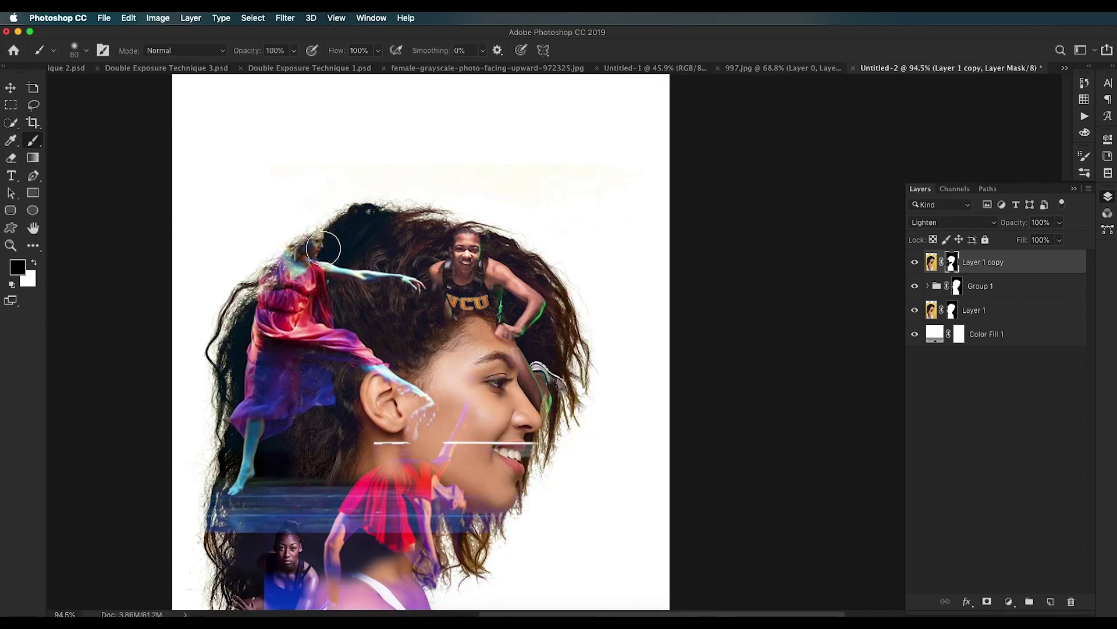
pyautogui.moveTo(582, 377)
pyautogui.mouseDown()
pyautogui.moveTo(559, 456)
pyautogui.moveTo(448, 553)
pyautogui.moveTo(371, 491)
pyautogui.moveTo(494, 531)
pyautogui.moveTo(566, 445)
pyautogui.mouseUp()
pyautogui.moveTo(433, 519); pyautogui.dragTo(472, 459)
pyautogui.press(']')
pyautogui.press(']')
pyautogui.press(']')
pyautogui.press(']')
pyautogui.press(']')
pyautogui.press('3')
pyautogui.press('3')
pyautogui.moveTo(412, 496)
pyautogui.mouseDown()
pyautogui.moveTo(451, 366)
pyautogui.moveTo(480, 200)
pyautogui.mouseUp()
pyautogui.moveTo(442, 303); pyautogui.dragTo(644, 351)
pyautogui.moveTo(573, 247); pyautogui.dragTo(578, 377)
pyautogui.moveTo(494, 373)
pyautogui.mouseDown()
pyautogui.moveTo(547, 427)
pyautogui.moveTo(508, 365)
pyautogui.mouseUp()
pyautogui.moveTo(398, 178); pyautogui.dragTo(406, 322)
pyautogui.press('super+2')
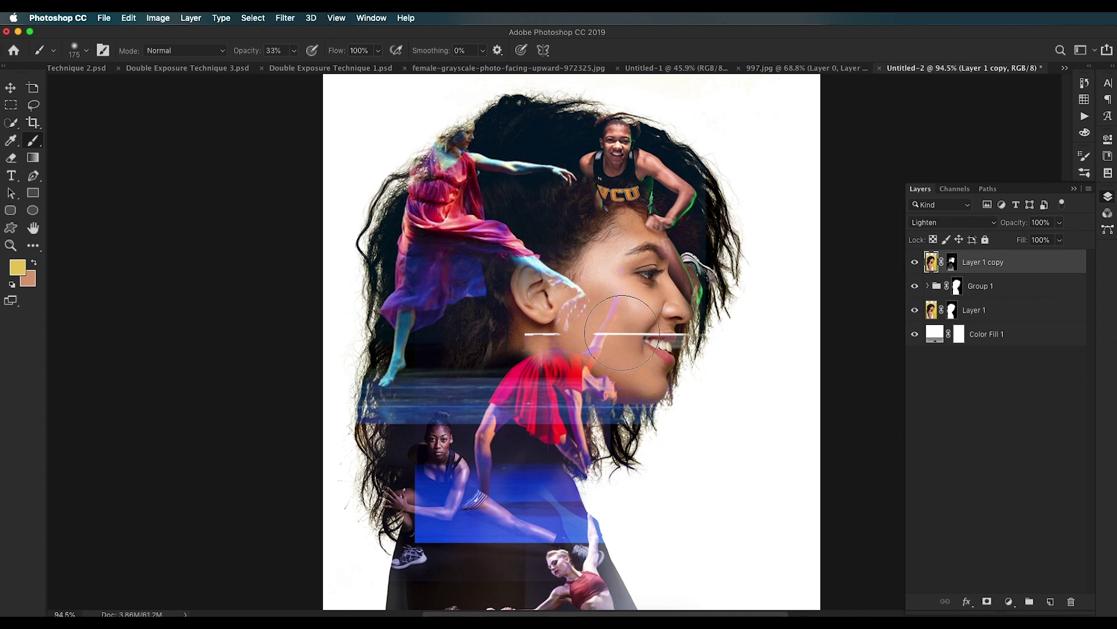
# Step: Paint black at 100% opacity on the Group 1 mask to clear the performers and the white line from the woman's cheek
pyautogui.click(957, 286)
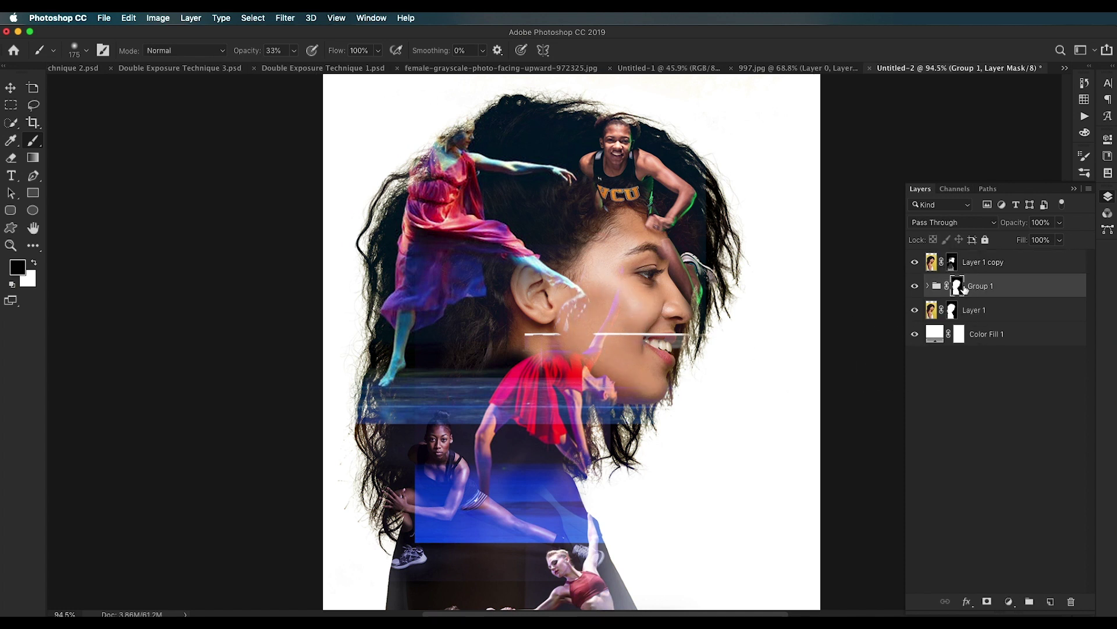
pyautogui.press('0')
pyautogui.moveTo(609, 329)
pyautogui.mouseDown()
pyautogui.moveTo(588, 293)
pyautogui.moveTo(600, 379)
pyautogui.mouseUp()
pyautogui.press('super+plus')
pyautogui.press('super+plus')
pyautogui.press('[')
pyautogui.press('[')
pyautogui.press('[')
pyautogui.moveTo(801, 211)
pyautogui.mouseDown()
pyautogui.moveTo(507, 322)
pyautogui.moveTo(485, 275)
pyautogui.mouseUp()
pyautogui.press('[')
pyautogui.press('[')
# Step: Refine the Group 1 mask around the jaw, mouth and neck with a 45 px brush, switching between black and white
pyautogui.moveTo(530, 405); pyautogui.dragTo(508, 448)
pyautogui.moveTo(507, 448); pyautogui.dragTo(497, 506)
pyautogui.moveTo(480, 224); pyautogui.dragTo(466, 210)
pyautogui.moveTo(462, 314)
pyautogui.mouseDown()
pyautogui.moveTo(555, 315)
pyautogui.moveTo(653, 196)
pyautogui.mouseUp()
pyautogui.moveTo(463, 326); pyautogui.dragTo(408, 326)
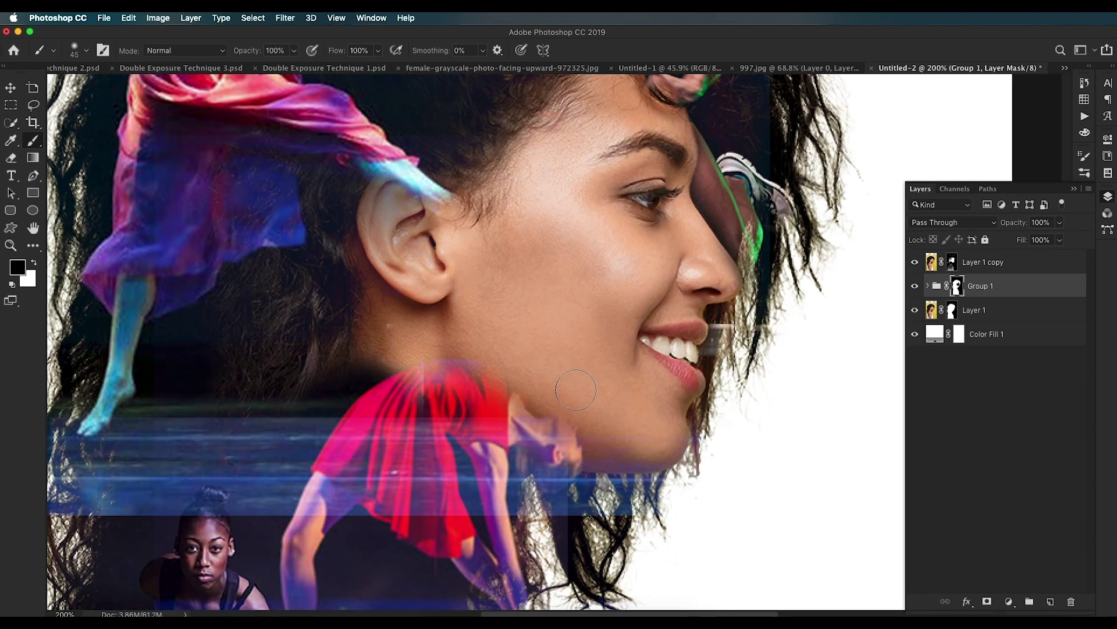
pyautogui.moveTo(633, 312); pyautogui.dragTo(668, 318)
pyautogui.press('x')
pyautogui.moveTo(457, 344); pyautogui.dragTo(431, 359)
pyautogui.moveTo(523, 256)
pyautogui.mouseDown()
pyautogui.moveTo(543, 280)
pyautogui.moveTo(521, 242)
pyautogui.mouseUp()
pyautogui.press('x')
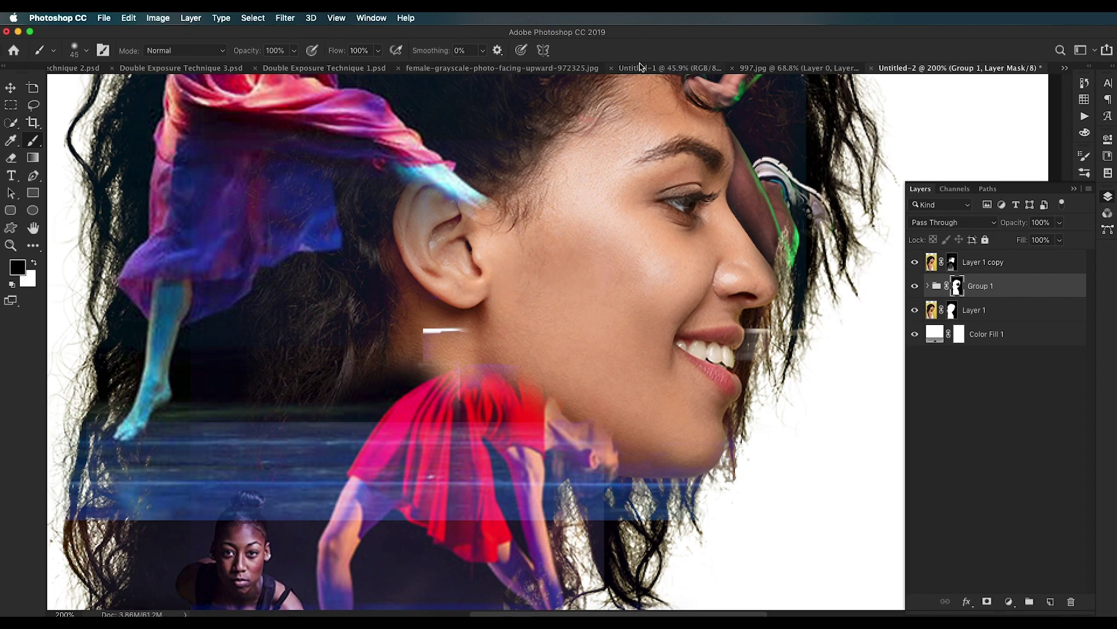
# Step: Check the finished poster in Untitled-1, then paint black on Untitled-2's Group 1 mask along the jawline to hide the bending dancer's overlap
pyautogui.click(639, 68)
pyautogui.scroll(8, 636, 292)
pyautogui.click(991, 69)
pyautogui.moveTo(492, 384); pyautogui.dragTo(647, 460)
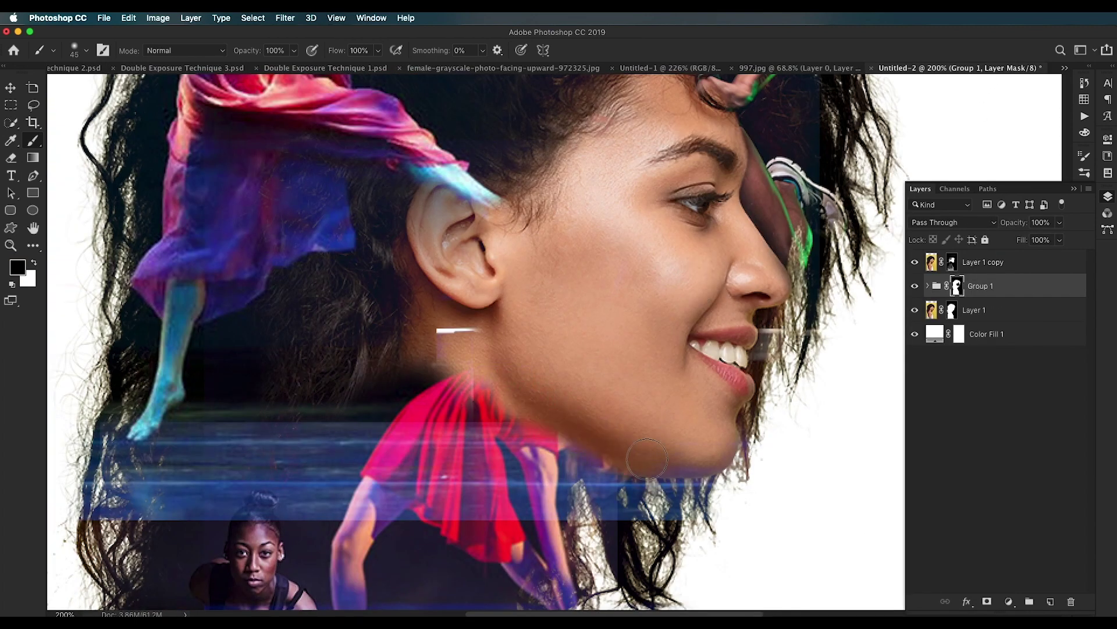
# Step: Paint white on the Layer 1 copy mask at about 20% opacity with a 90 px brush over the back hair and shoulder
pyautogui.press('x')
pyautogui.press('2')
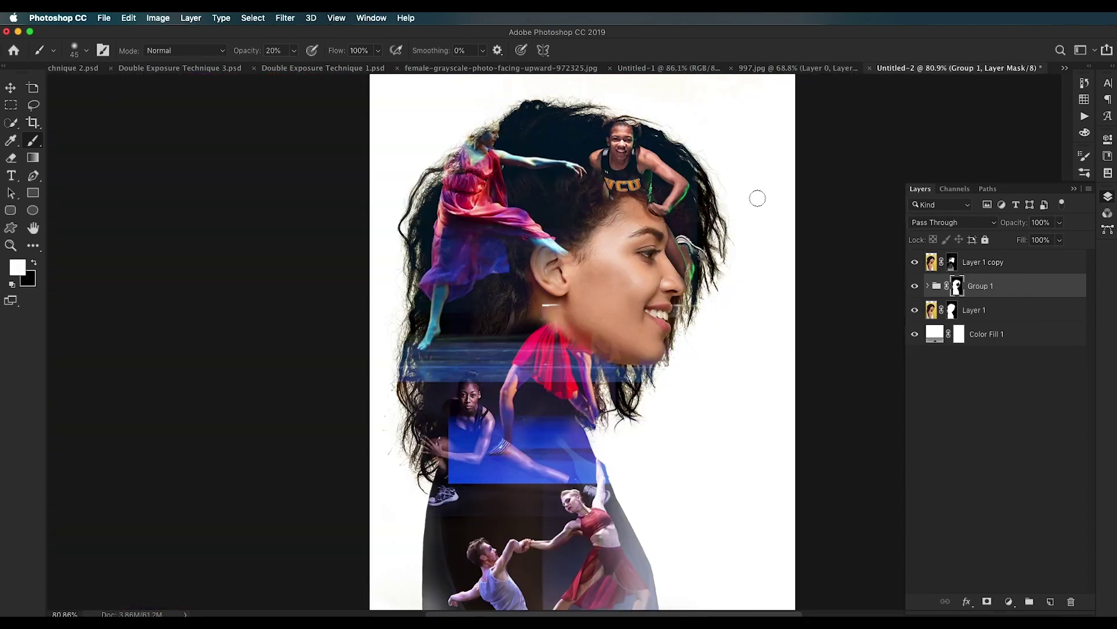
pyautogui.scroll(-3, 628, 215)
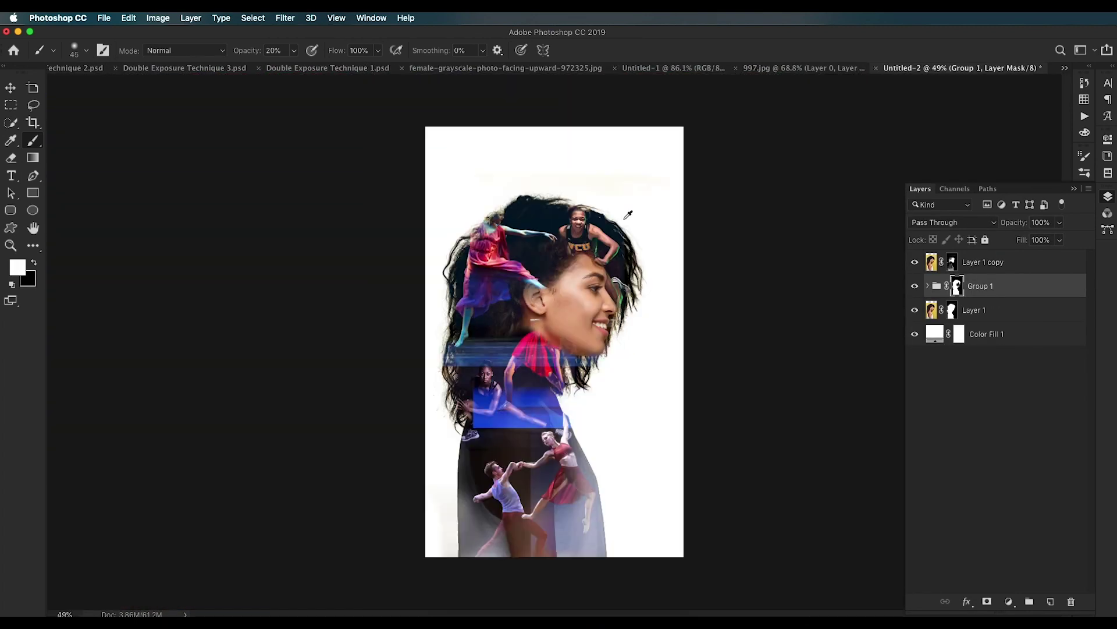
pyautogui.scroll(3, 628, 216)
pyautogui.moveTo(741, 445); pyautogui.dragTo(765, 386)
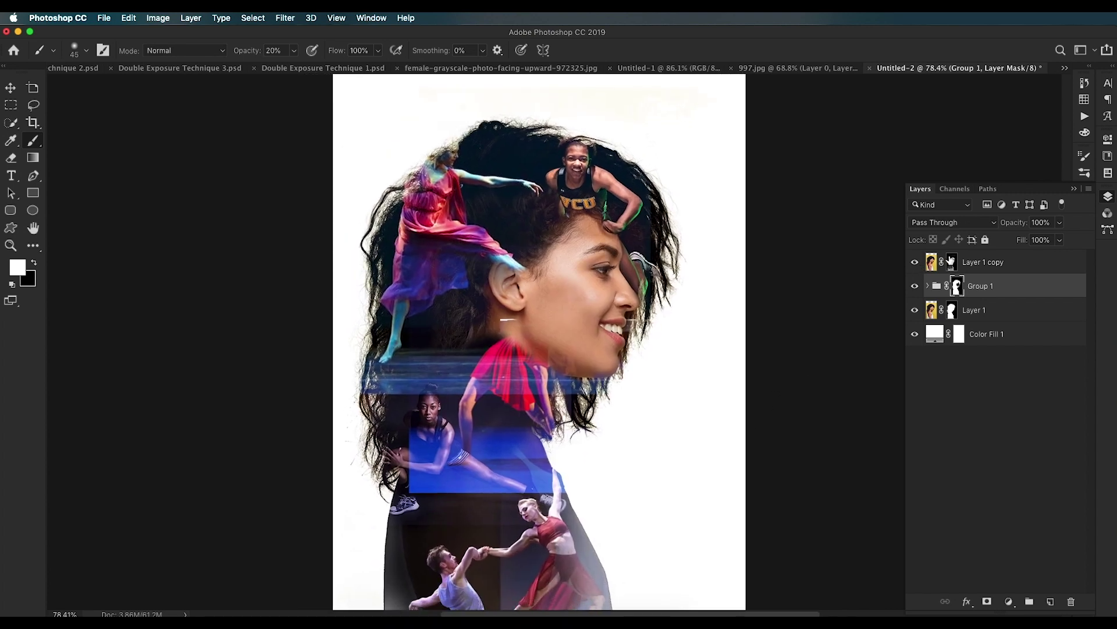
pyautogui.click(952, 262)
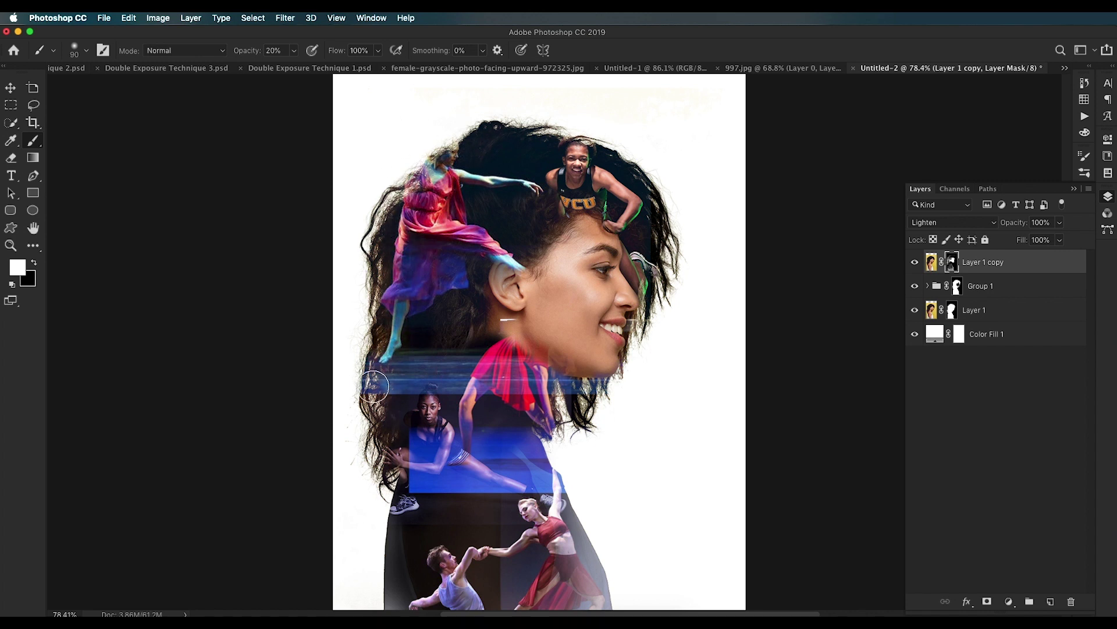
pyautogui.moveTo(402, 482)
pyautogui.mouseDown()
pyautogui.moveTo(407, 460)
pyautogui.moveTo(452, 516)
pyautogui.moveTo(502, 517)
pyautogui.mouseUp()
pyautogui.scroll(-4, 408, 465)
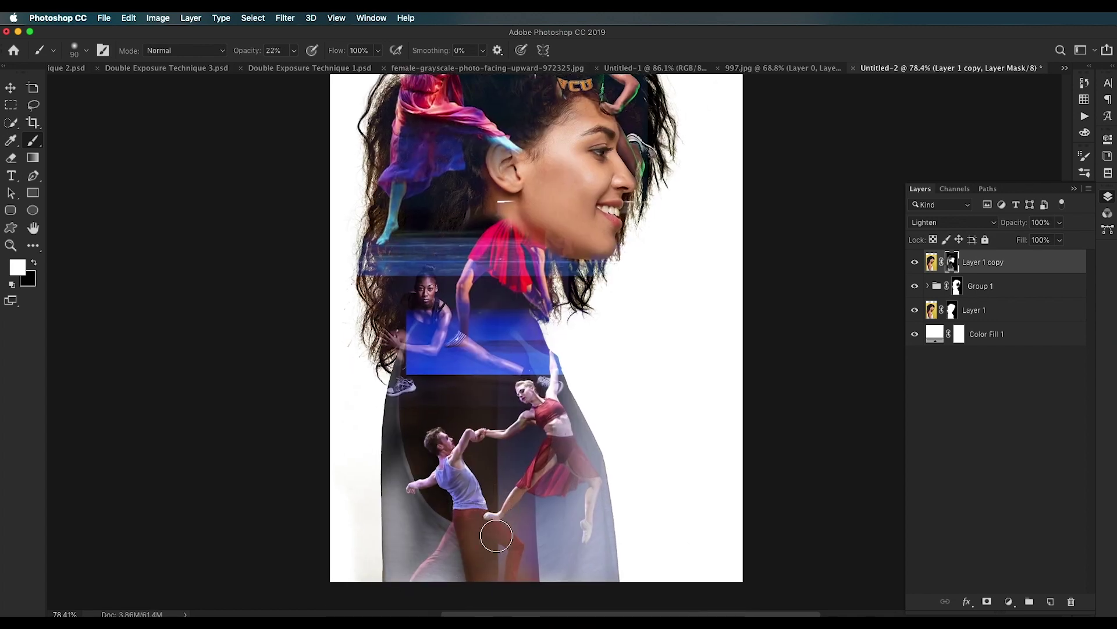
# Step: Add a mask to dance2018 in Group 1 and fade its hard blue lower edge with a black 200 px brush at 22% opacity
pyautogui.press('x')
pyautogui.press(']')
pyautogui.press(']')
pyautogui.press(']')
pyautogui.press(']')
pyautogui.press(']')
pyautogui.click(929, 286)
pyautogui.click(929, 287)
pyautogui.click(928, 287)
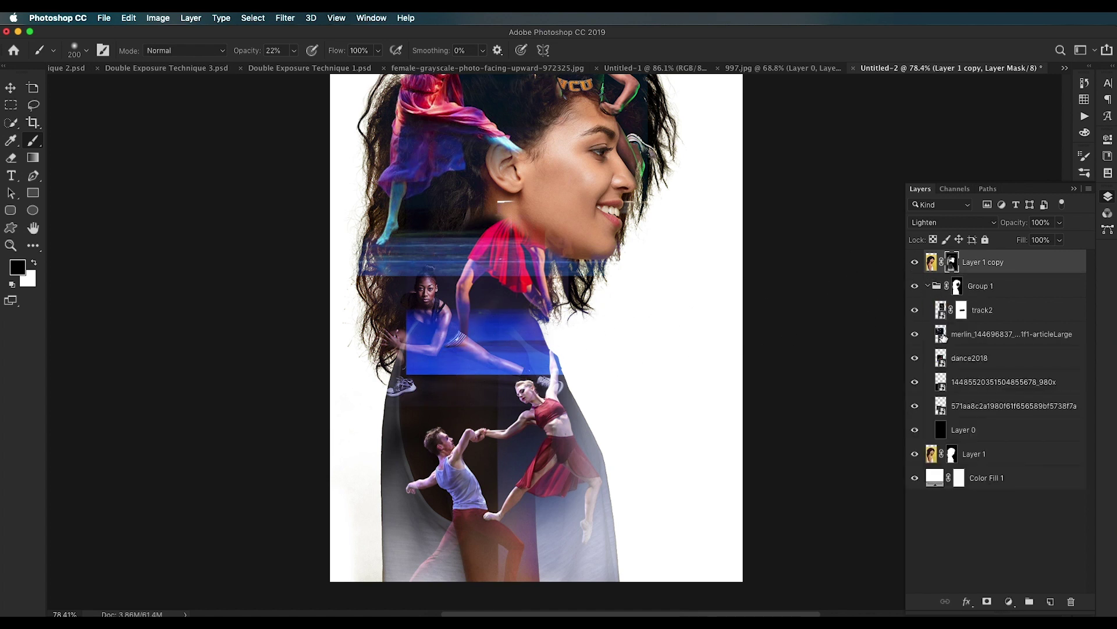
pyautogui.click(916, 357)
pyautogui.click(917, 359)
pyautogui.click(918, 360)
pyautogui.click(917, 359)
pyautogui.click(941, 360)
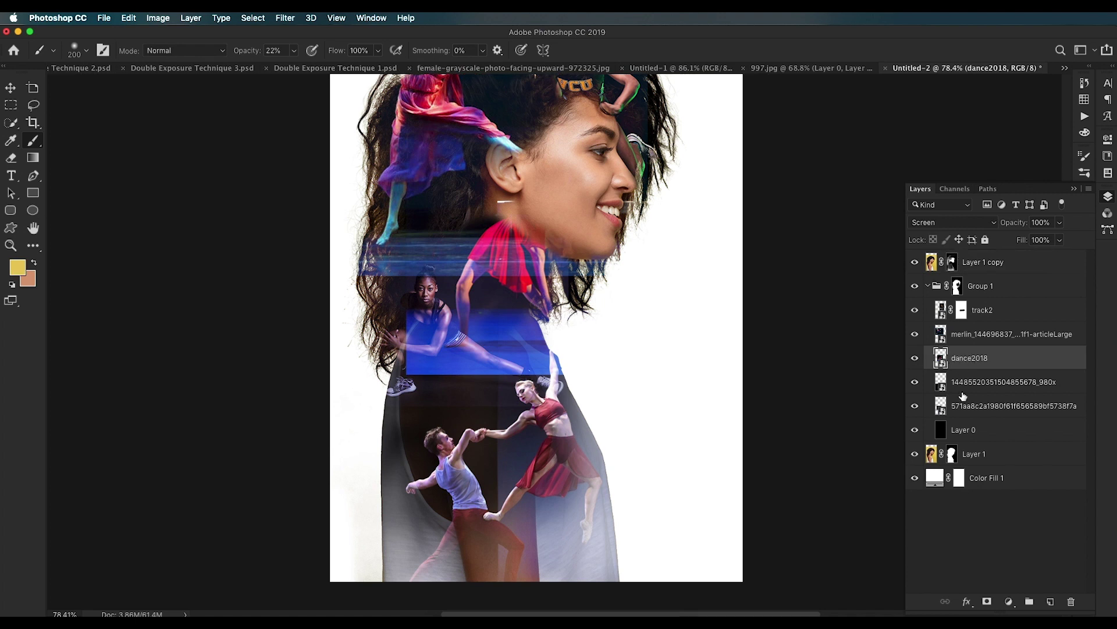
pyautogui.click(988, 601)
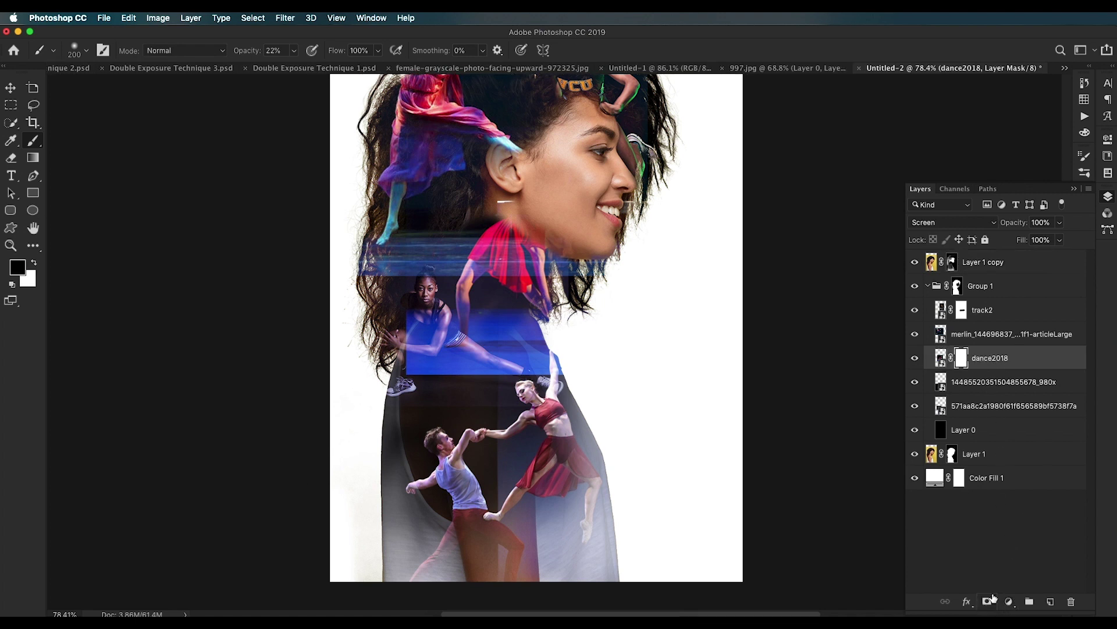
pyautogui.moveTo(487, 379)
pyautogui.mouseDown()
pyautogui.moveTo(437, 379)
pyautogui.moveTo(499, 373)
pyautogui.moveTo(479, 386)
pyautogui.moveTo(425, 362)
pyautogui.moveTo(508, 400)
pyautogui.mouseUp()
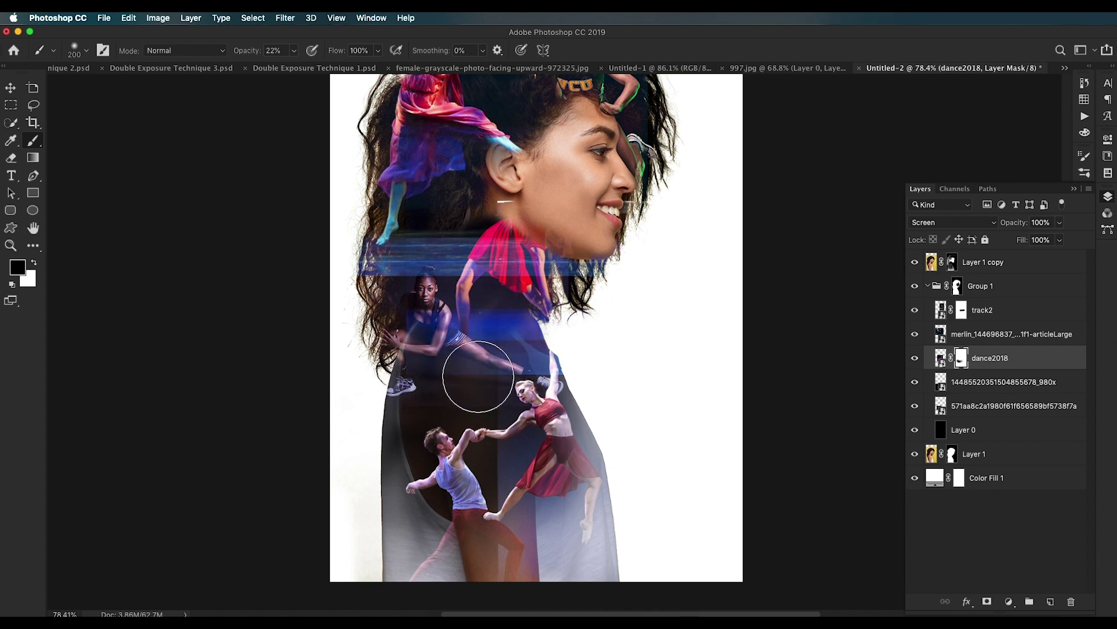
# Step: Add a mask to the merlin articleLarge dancer layer and paint black across its blue streaked floor band to soften the edge
pyautogui.scroll(3, 574, 374)
pyautogui.click(915, 334)
pyautogui.click(915, 334)
pyautogui.click(978, 335)
pyautogui.click(987, 600)
pyautogui.moveTo(398, 322); pyautogui.dragTo(555, 322)
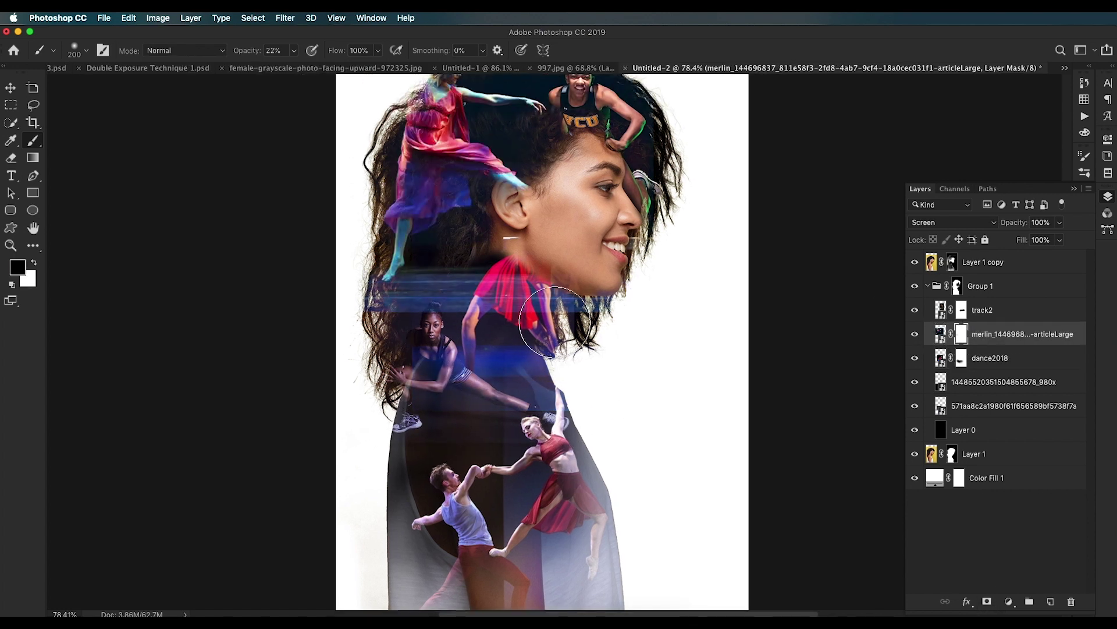
# Step: Move the merlin articleLarge dancer further inside the woman's hair with Free Transform
pyautogui.scroll(-5, 437, 324)
pyautogui.click(10, 88)
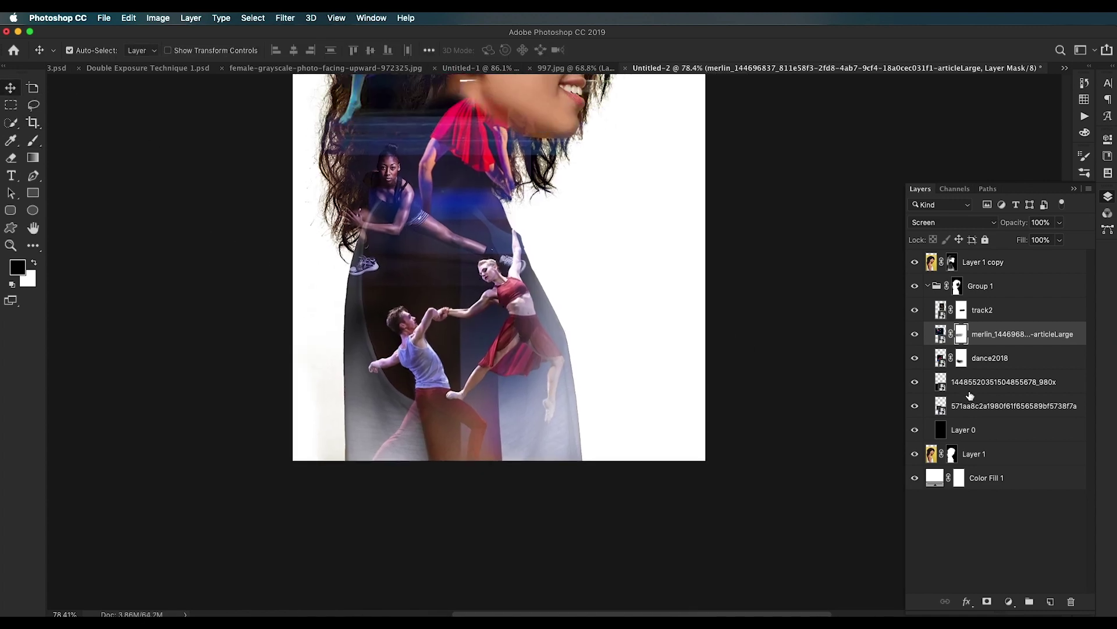
pyautogui.moveTo(524, 361); pyautogui.dragTo(549, 375)
pyautogui.moveTo(361, 402); pyautogui.dragTo(349, 399)
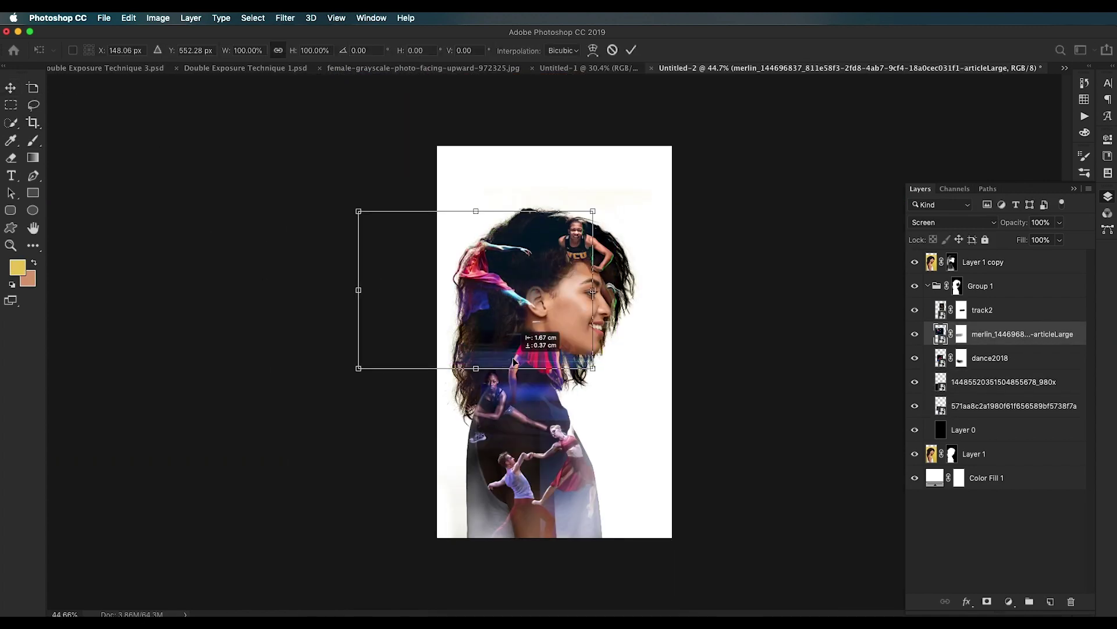
pyautogui.moveTo(514, 362); pyautogui.dragTo(560, 474)
pyautogui.press('Return')
pyautogui.click(990, 358)
pyautogui.press('super+t')
pyautogui.press('Return')
pyautogui.click(524, 419)
pyautogui.click(941, 405)
pyautogui.press('super+t')
pyautogui.press('Return')
pyautogui.click(941, 382)
pyautogui.press('super+t')
pyautogui.press('Return')
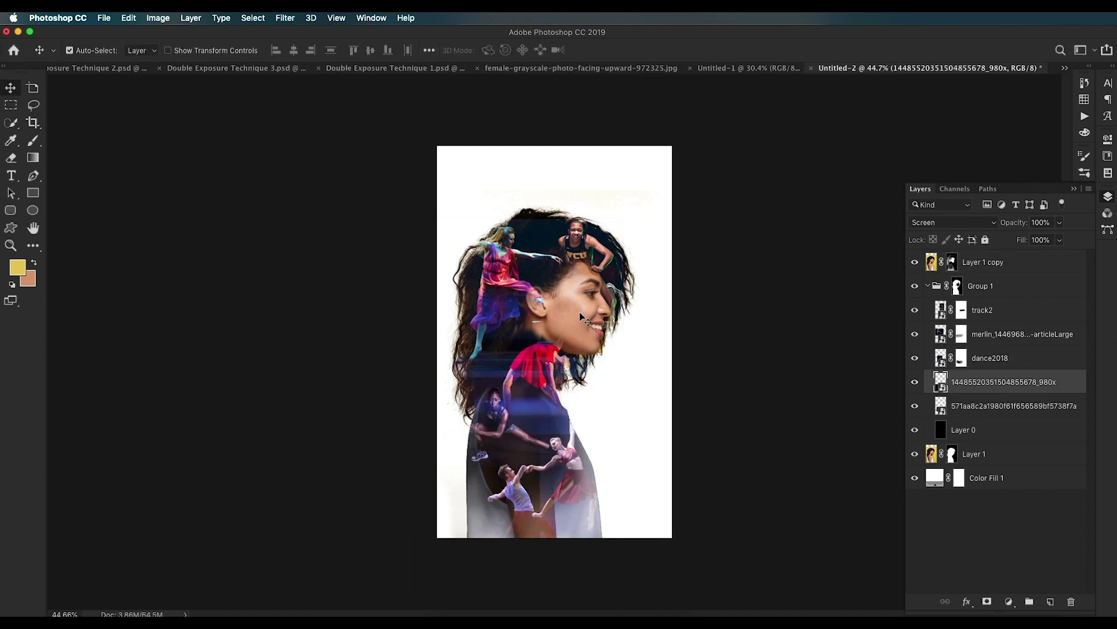
# Step: Paint white on the Layer 1 copy mask with a 600 px brush at 10% opacity over the hair and body
pyautogui.click(942, 262)
pyautogui.press('b')
pyautogui.press('x')
pyautogui.moveTo(480, 291)
pyautogui.mouseDown()
pyautogui.moveTo(494, 249)
pyautogui.moveTo(627, 217)
pyautogui.mouseUp()
pyautogui.moveTo(478, 401)
pyautogui.mouseDown()
pyautogui.moveTo(470, 489)
pyautogui.moveTo(499, 504)
pyautogui.moveTo(512, 466)
pyautogui.moveTo(535, 512)
pyautogui.mouseUp()
pyautogui.press('x')
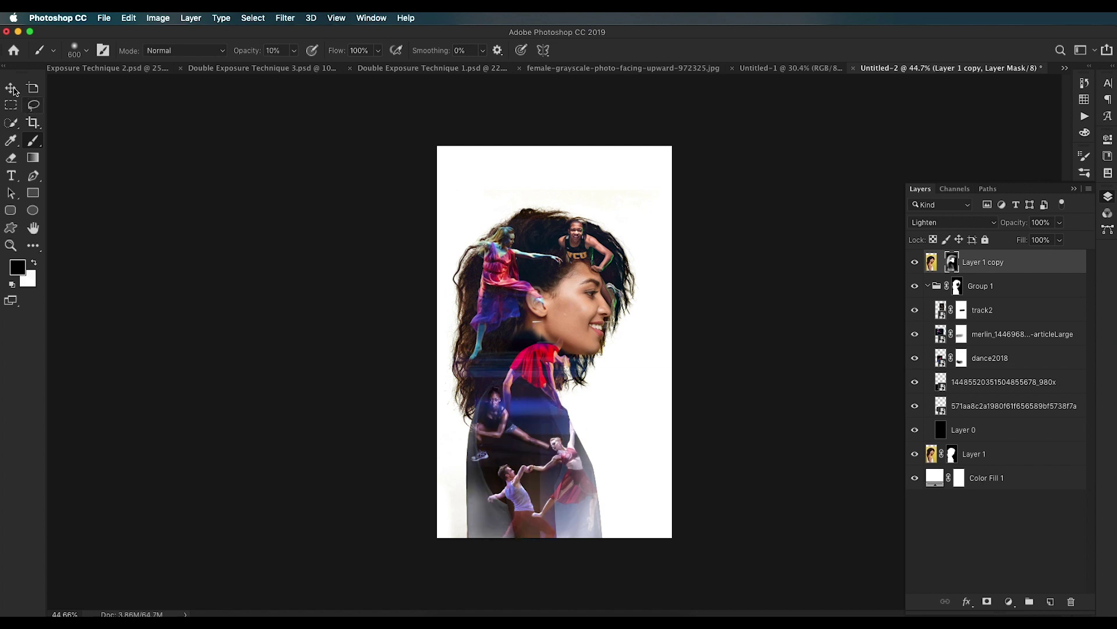
# Step: Copy the SHOW ART theatre title from Untitled-1 into Untitled-2 and place it beside the silhouette, below the chin
pyautogui.press('v')
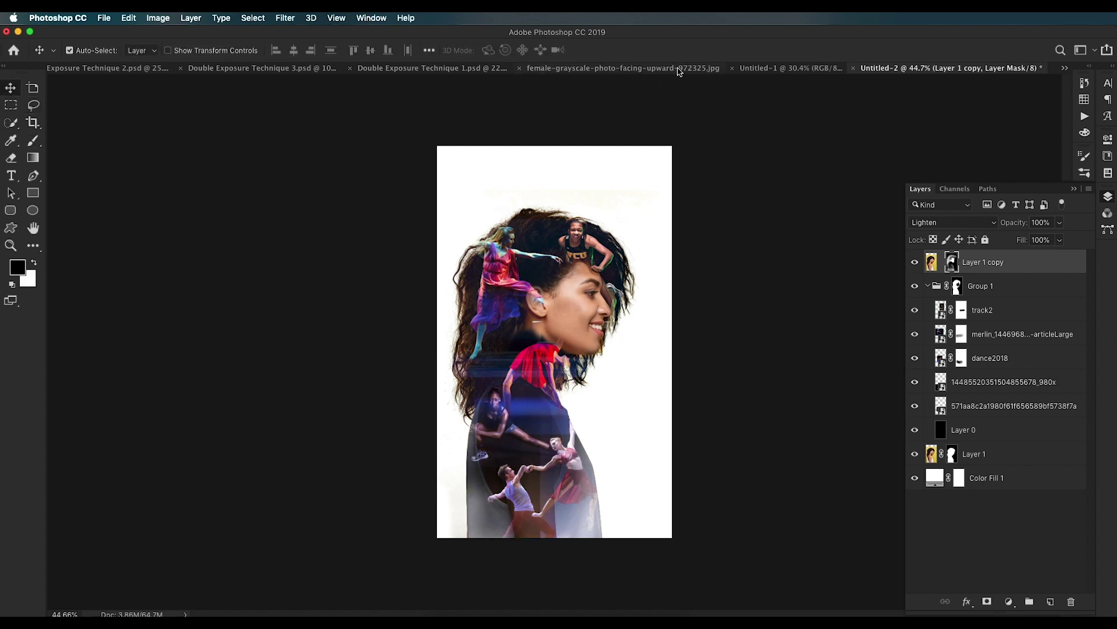
pyautogui.click(771, 69)
pyautogui.press('super+0')
pyautogui.moveTo(658, 340); pyautogui.dragTo(690, 341)
# Step: Widen the canvas to about 18 cm with the Crop tool
pyautogui.press('c')
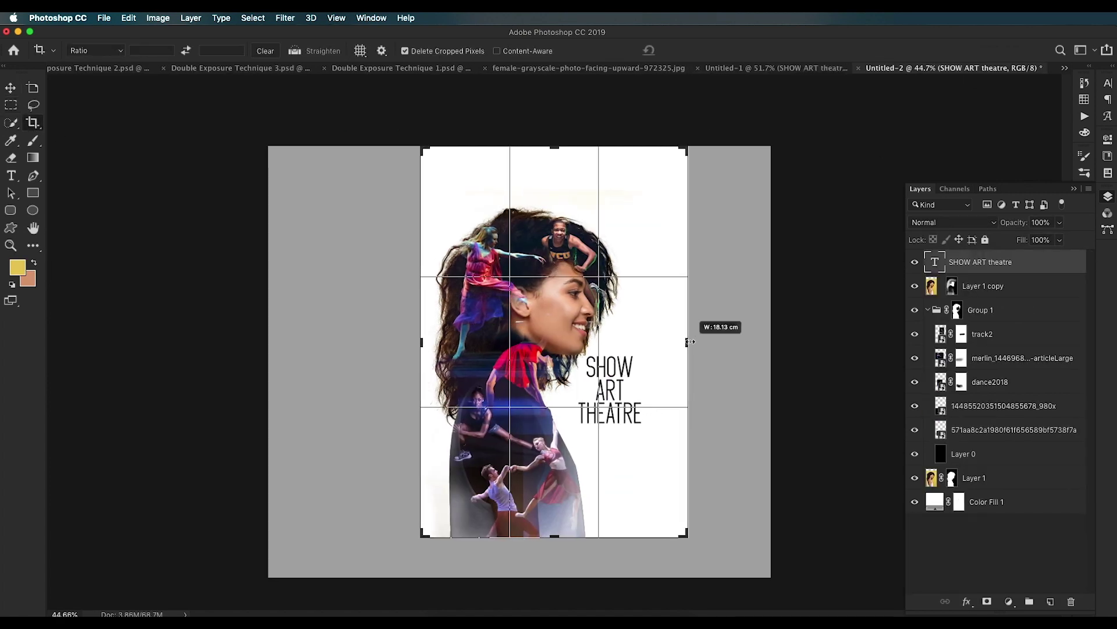
pyautogui.press('Return')
pyautogui.press('v')
# Step: Copy the Double Exposure EFFECT, 30 NOV 19 and ART&MUSIC texts from Untitled-1 into Untitled-2, placing ART&MUSIC across the hair above the forehead
pyautogui.hotkey('ctrl', 'shift', 'Tab')
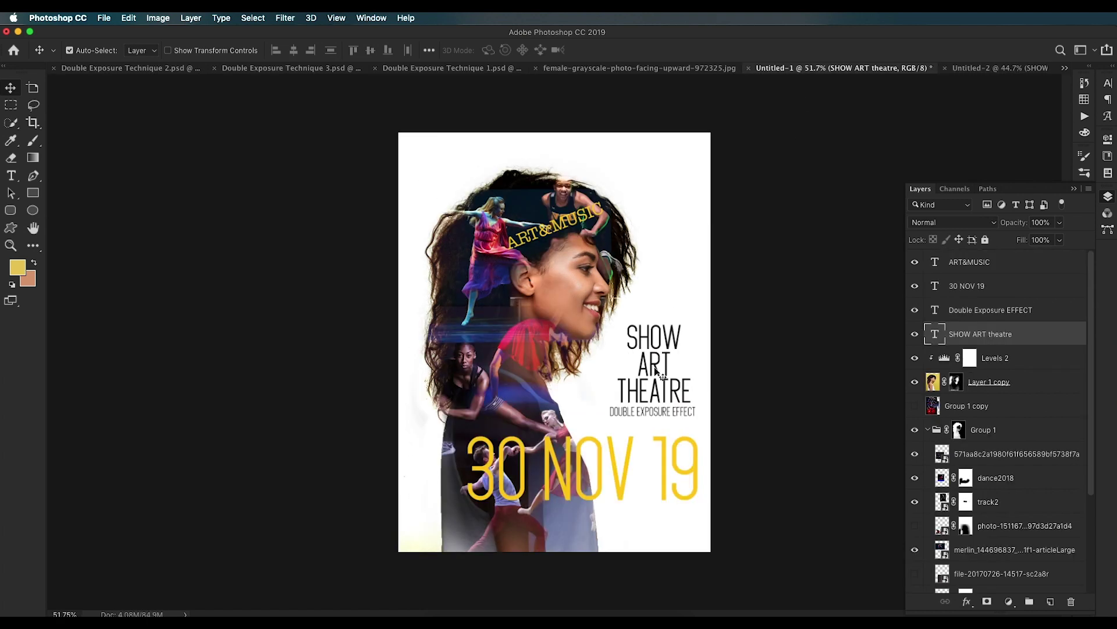
pyautogui.click(646, 412)
pyautogui.keyDown('shift'); pyautogui.click(635, 464); pyautogui.keyUp('shift')
pyautogui.moveTo(675, 417); pyautogui.dragTo(631, 438)
pyautogui.click(780, 377)
pyautogui.click(14, 91)
pyautogui.moveTo(595, 212); pyautogui.dragTo(596, 261)
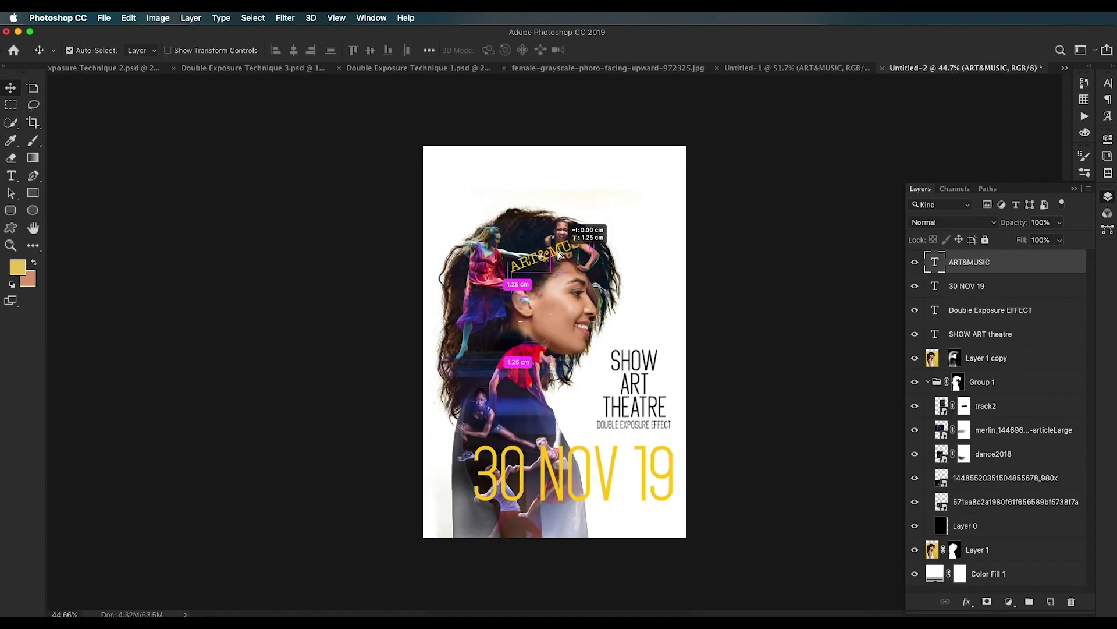
# Step: Crop the empty white space above the woman's head
pyautogui.scroll(5, 692, 191)
pyautogui.moveTo(630, 224); pyautogui.dragTo(502, 332)
pyautogui.click(33, 123)
pyautogui.moveTo(428, 128); pyautogui.dragTo(434, 154)
pyautogui.scroll(3, 451, 128)
pyautogui.scroll(-5, 445, 133)
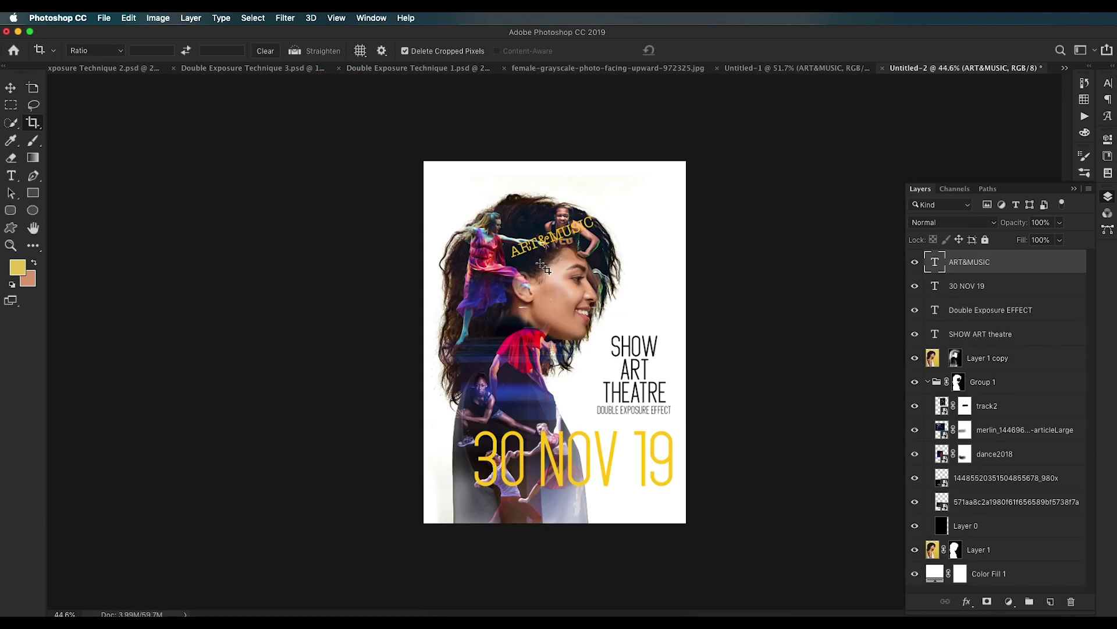